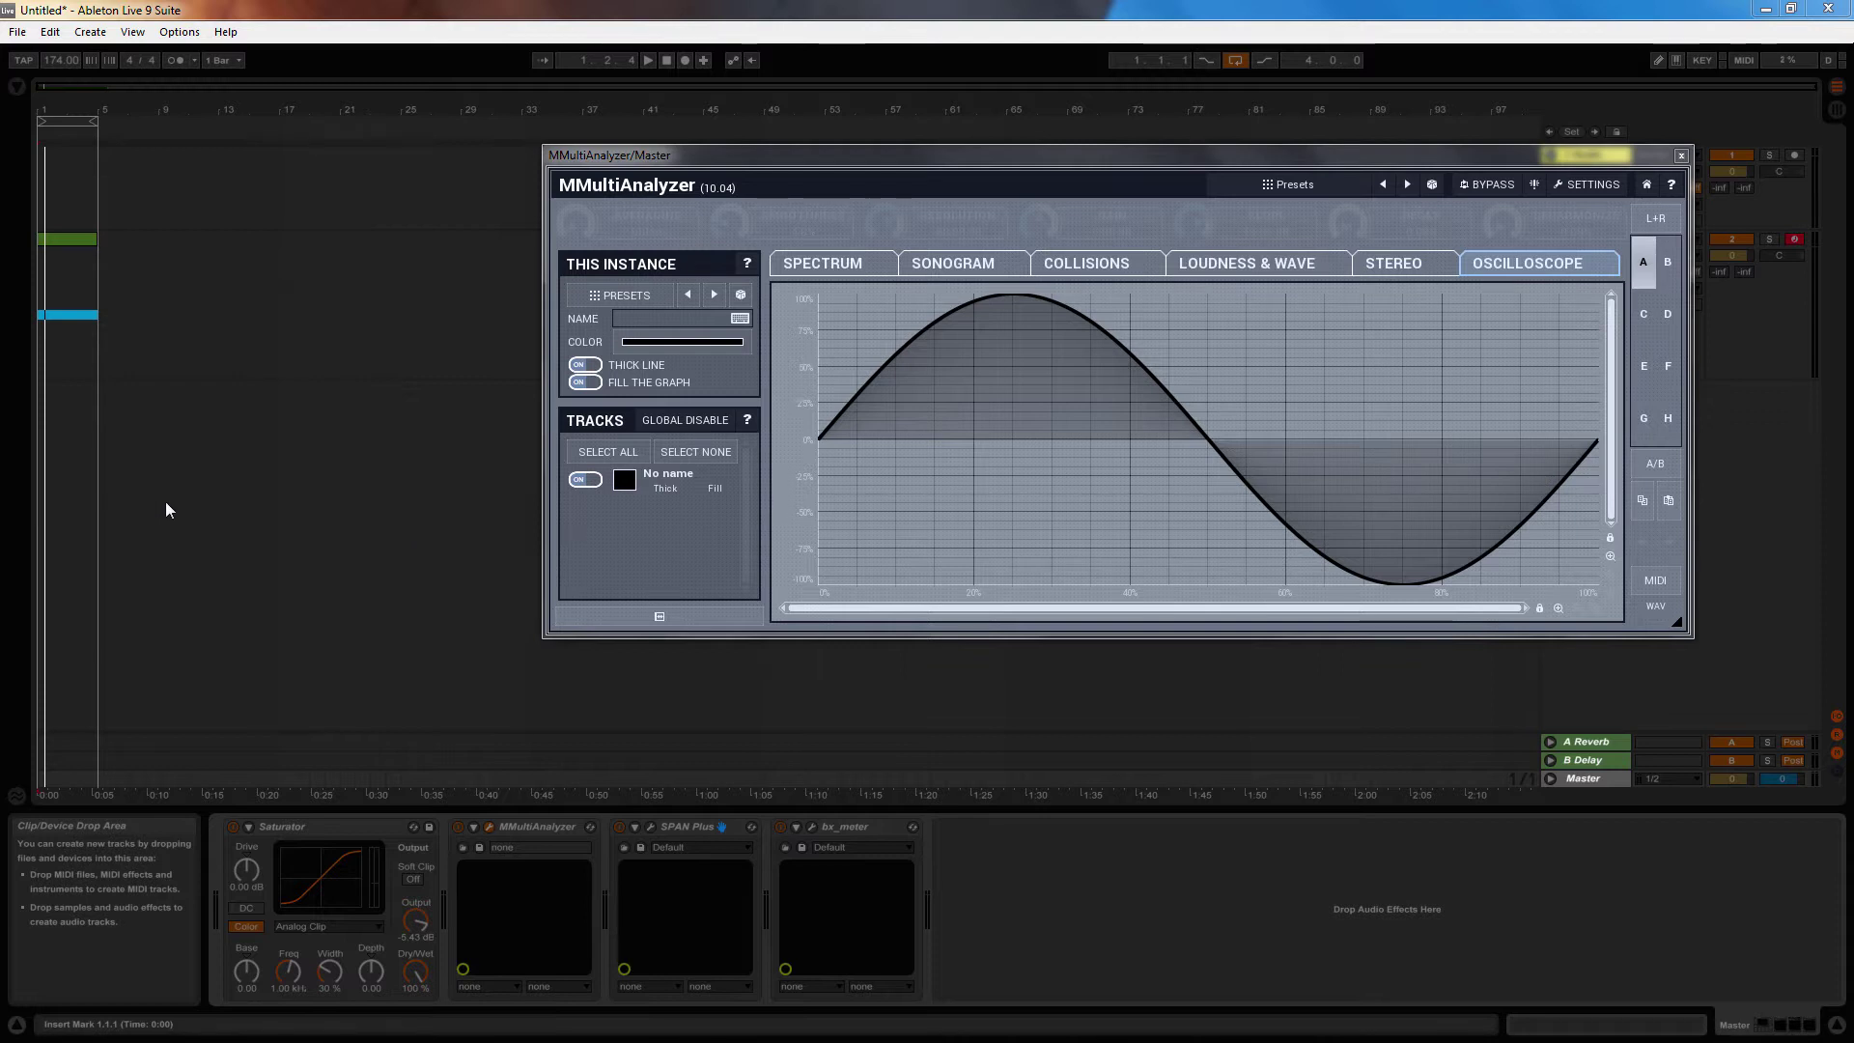
# Start playback of the looped sine clip and show the Master track's device chain
pyautogui.click(51, 195)
pyautogui.press('space')
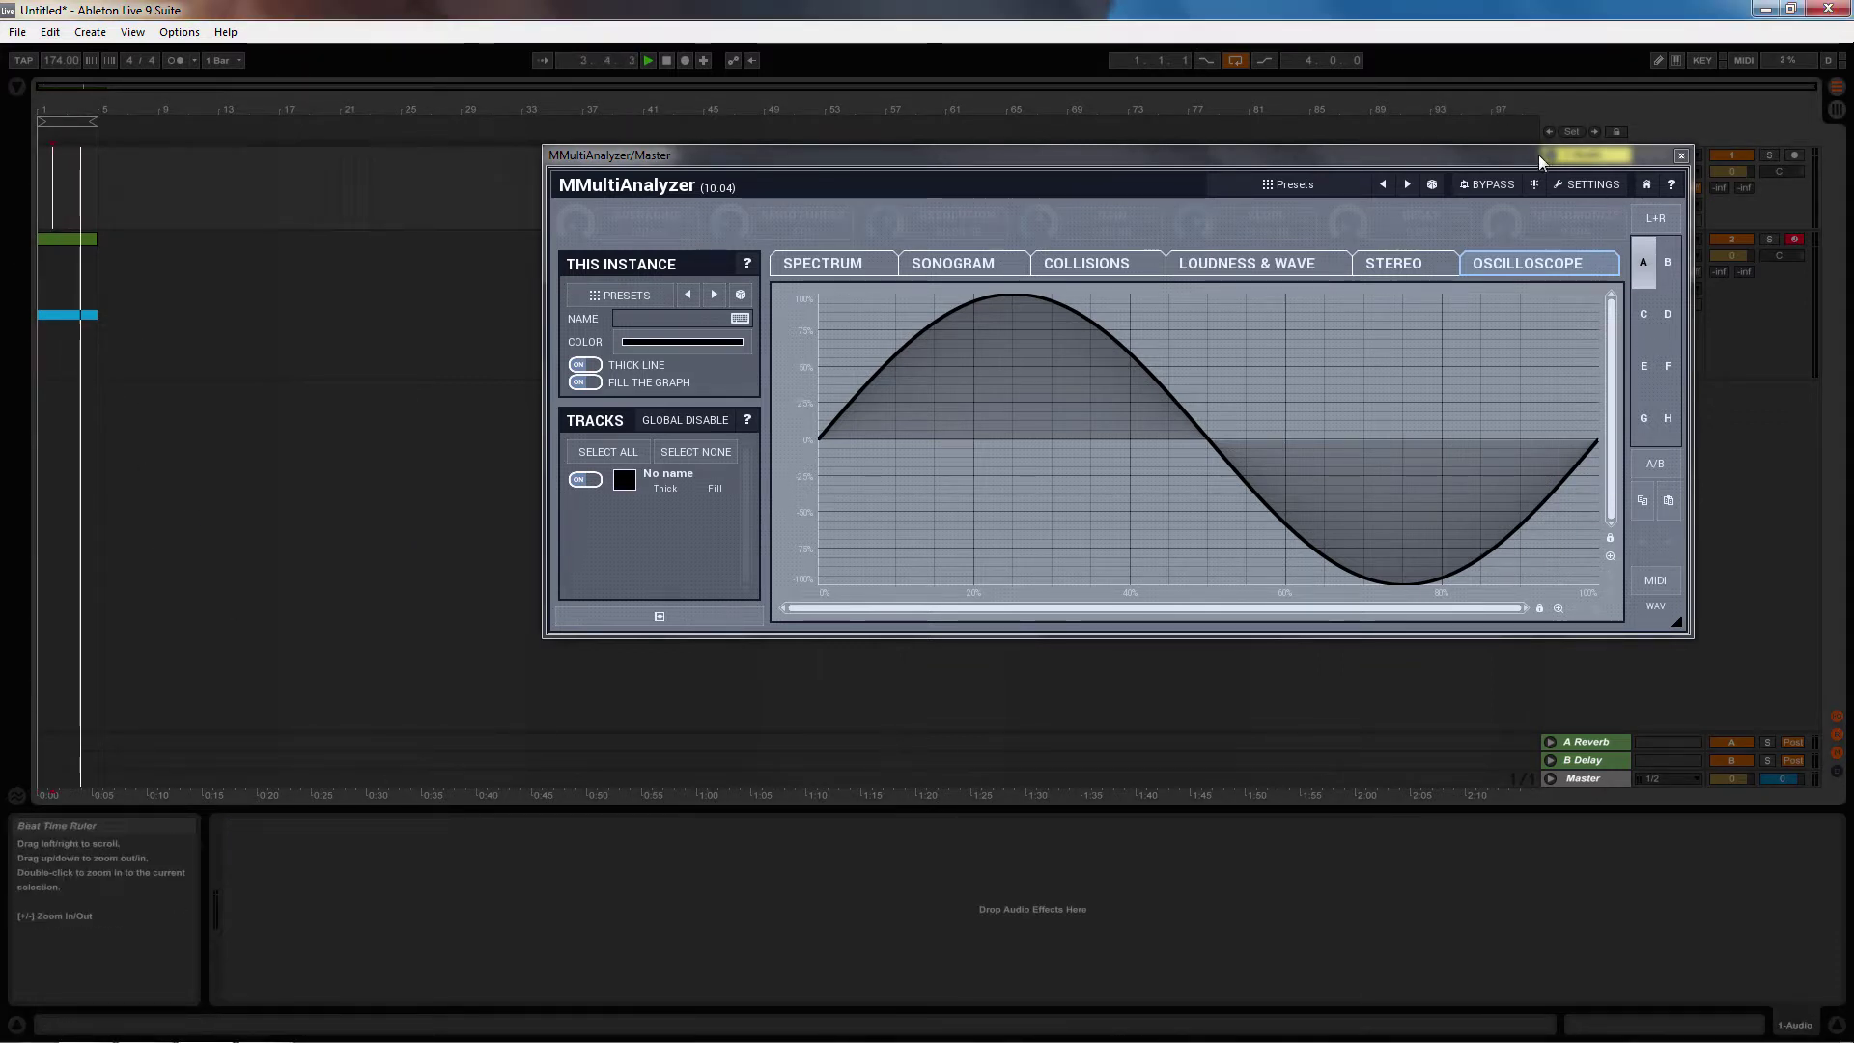
pyautogui.moveTo(1539, 154); pyautogui.dragTo(1394, 125)
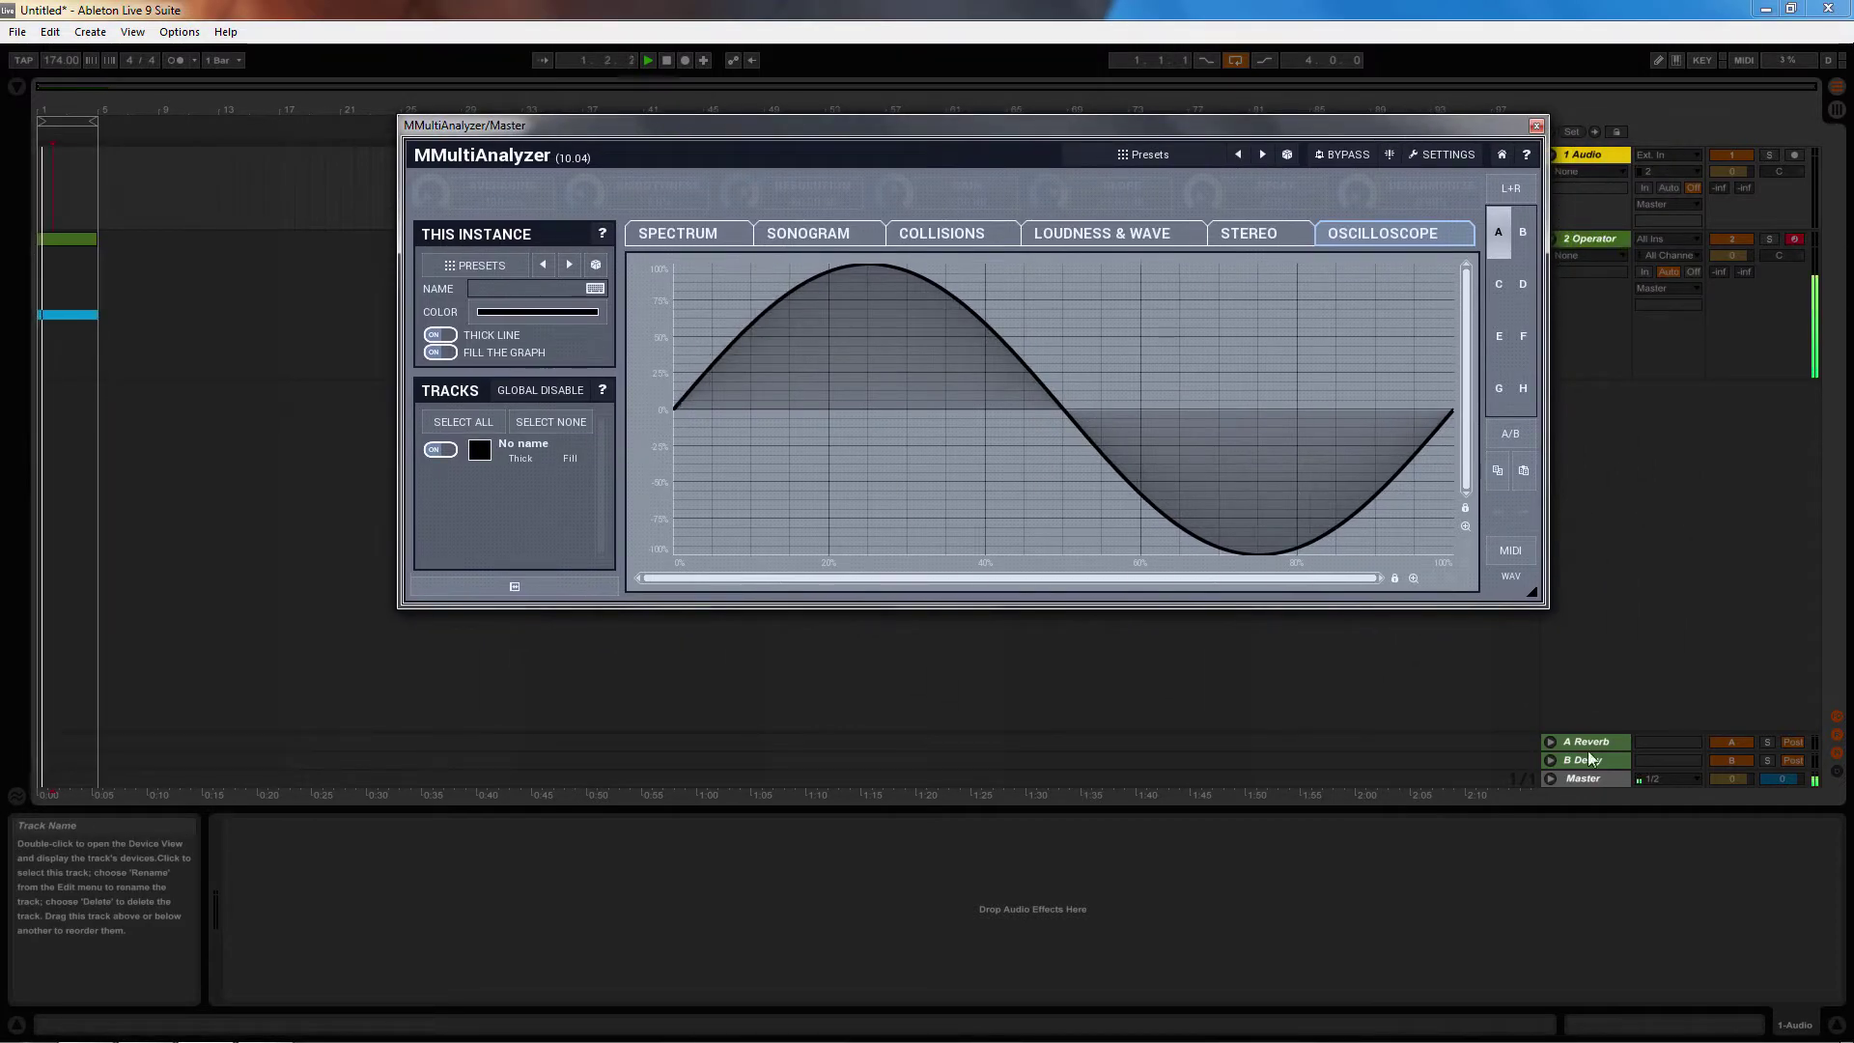
pyautogui.click(1586, 779)
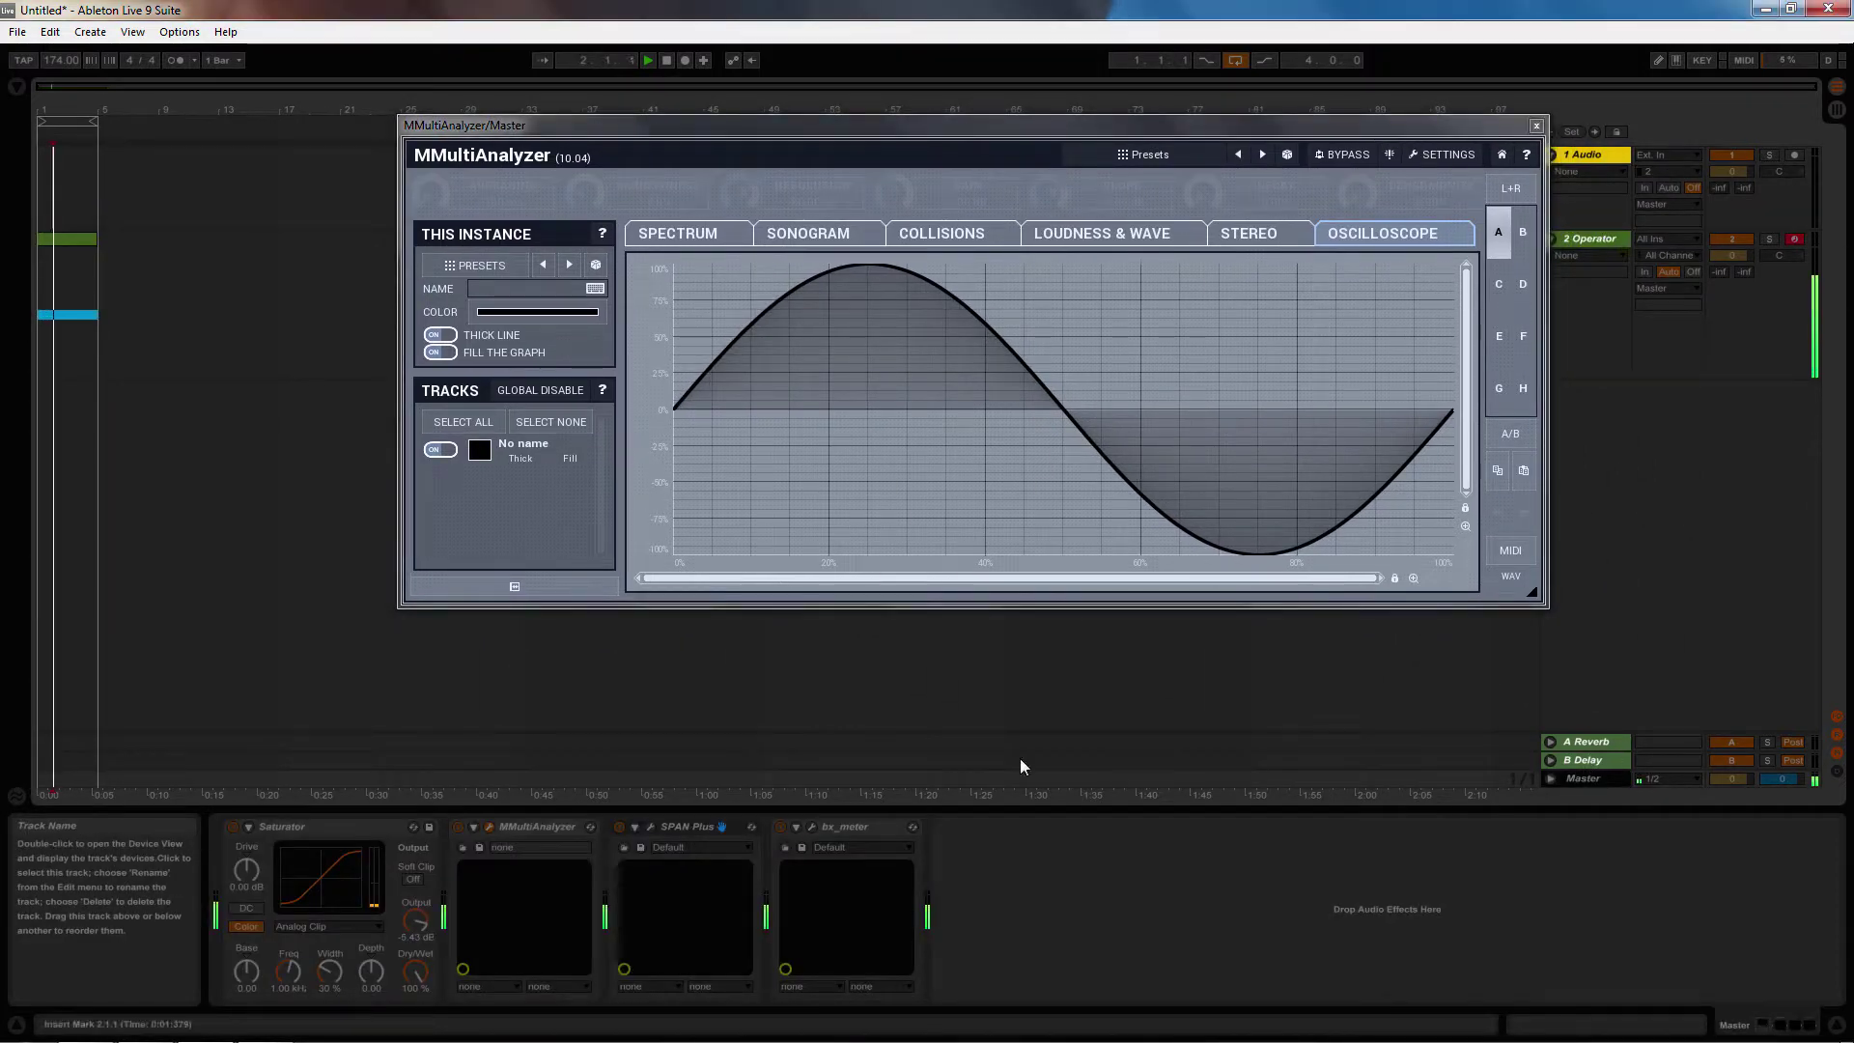
# Open SPAN Plus from the Master chain and arrange it beside the MMultiAnalyzer oscilloscope
pyautogui.click(651, 828)
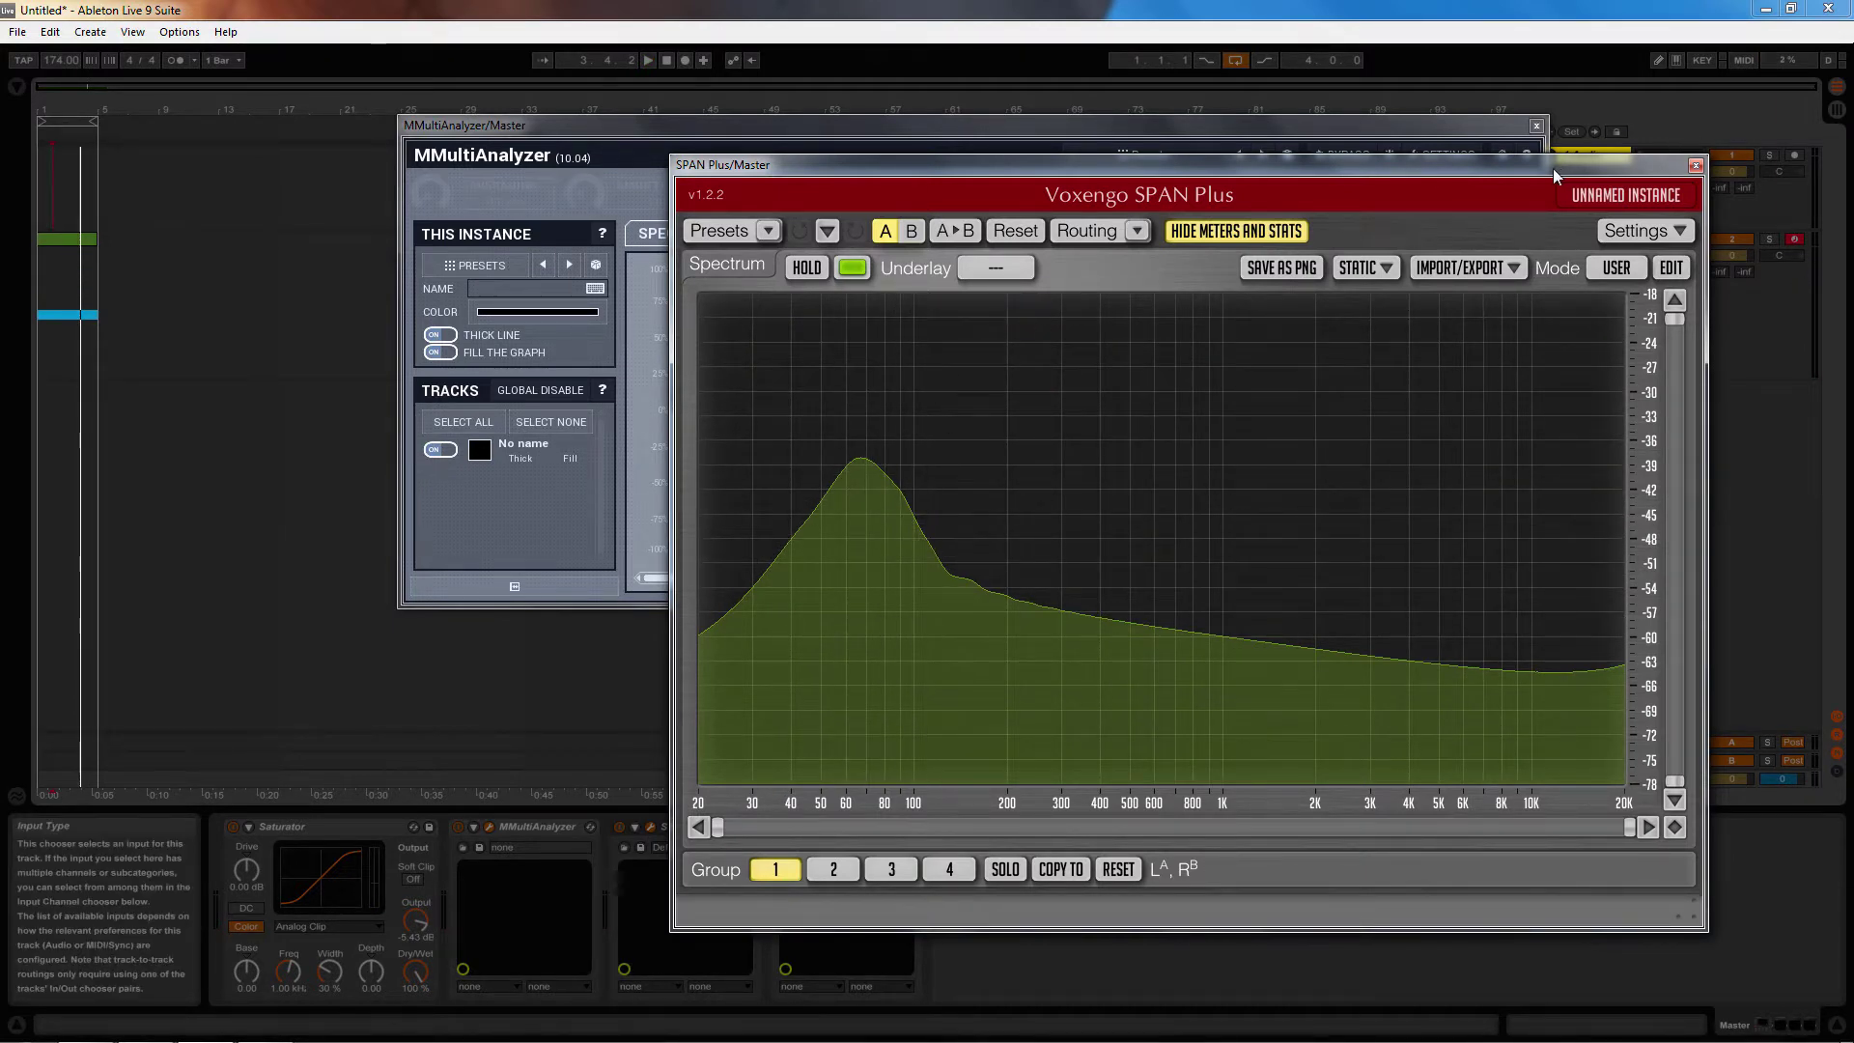
pyautogui.moveTo(1553, 168); pyautogui.dragTo(1751, 100)
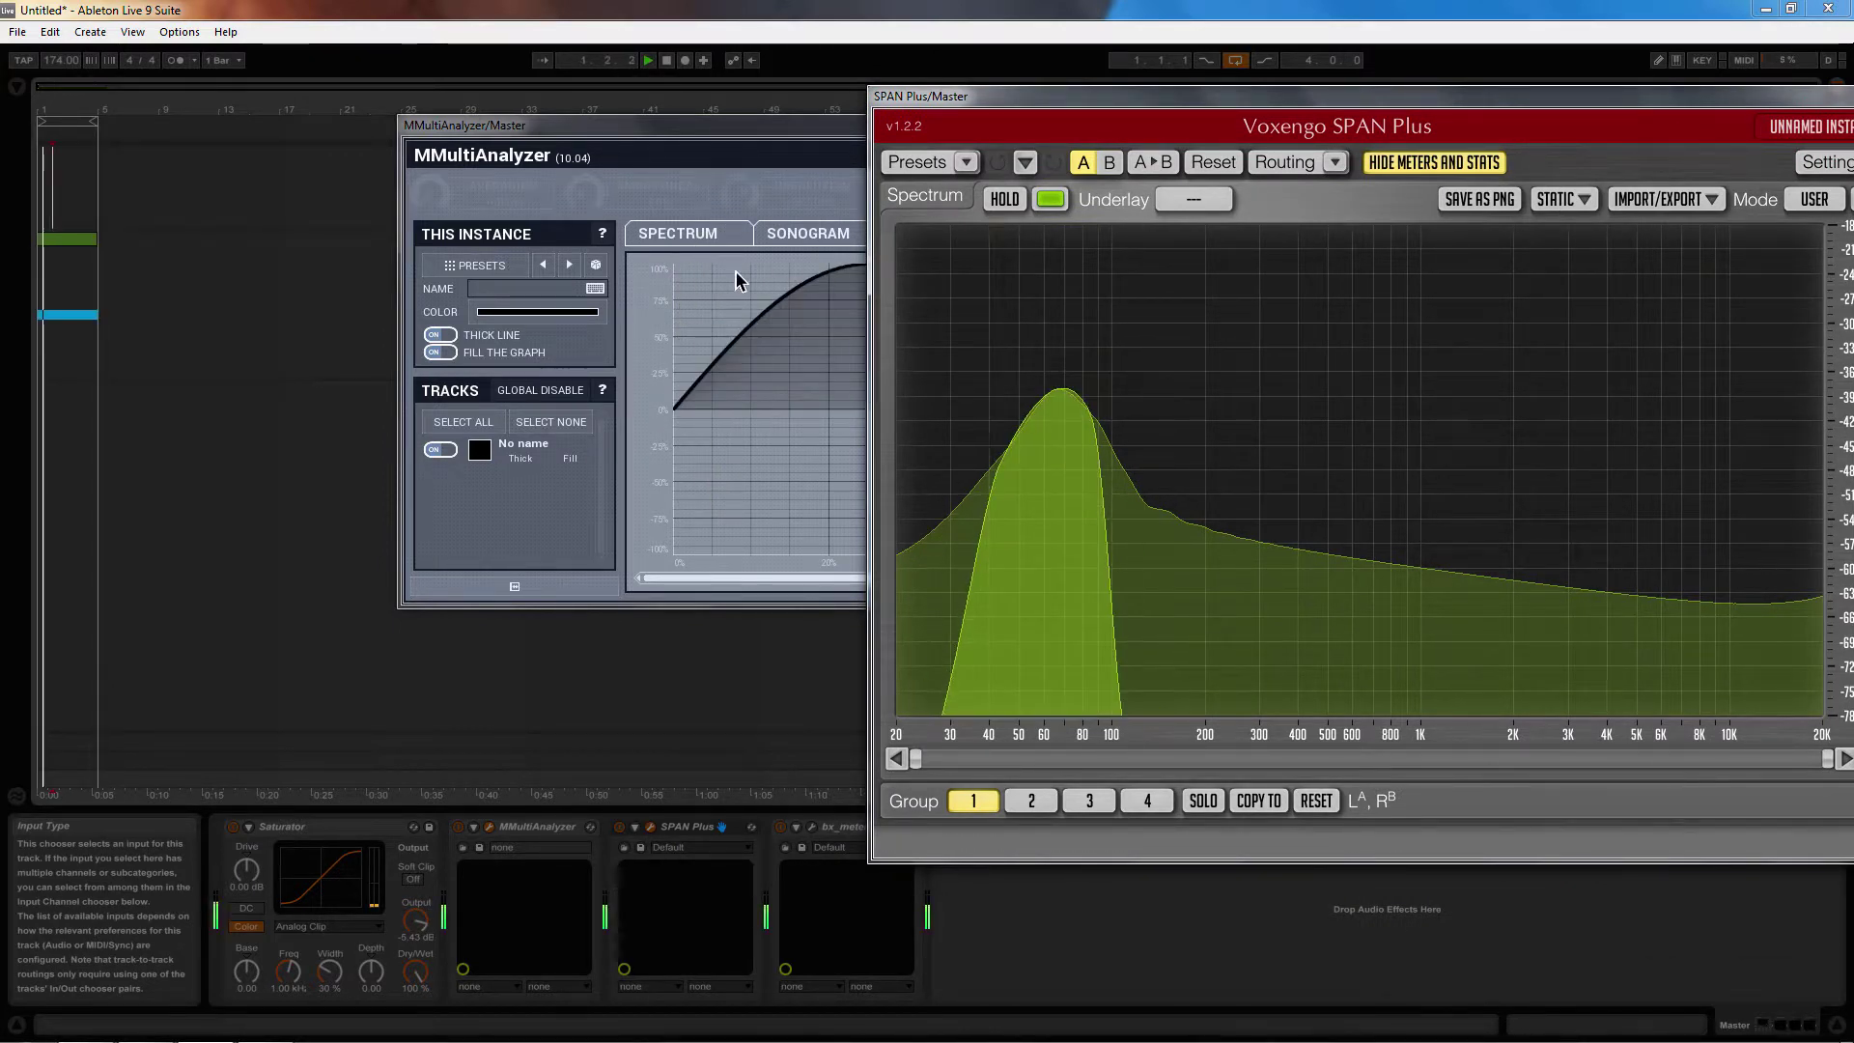
pyautogui.moveTo(767, 127); pyautogui.dragTo(437, 141)
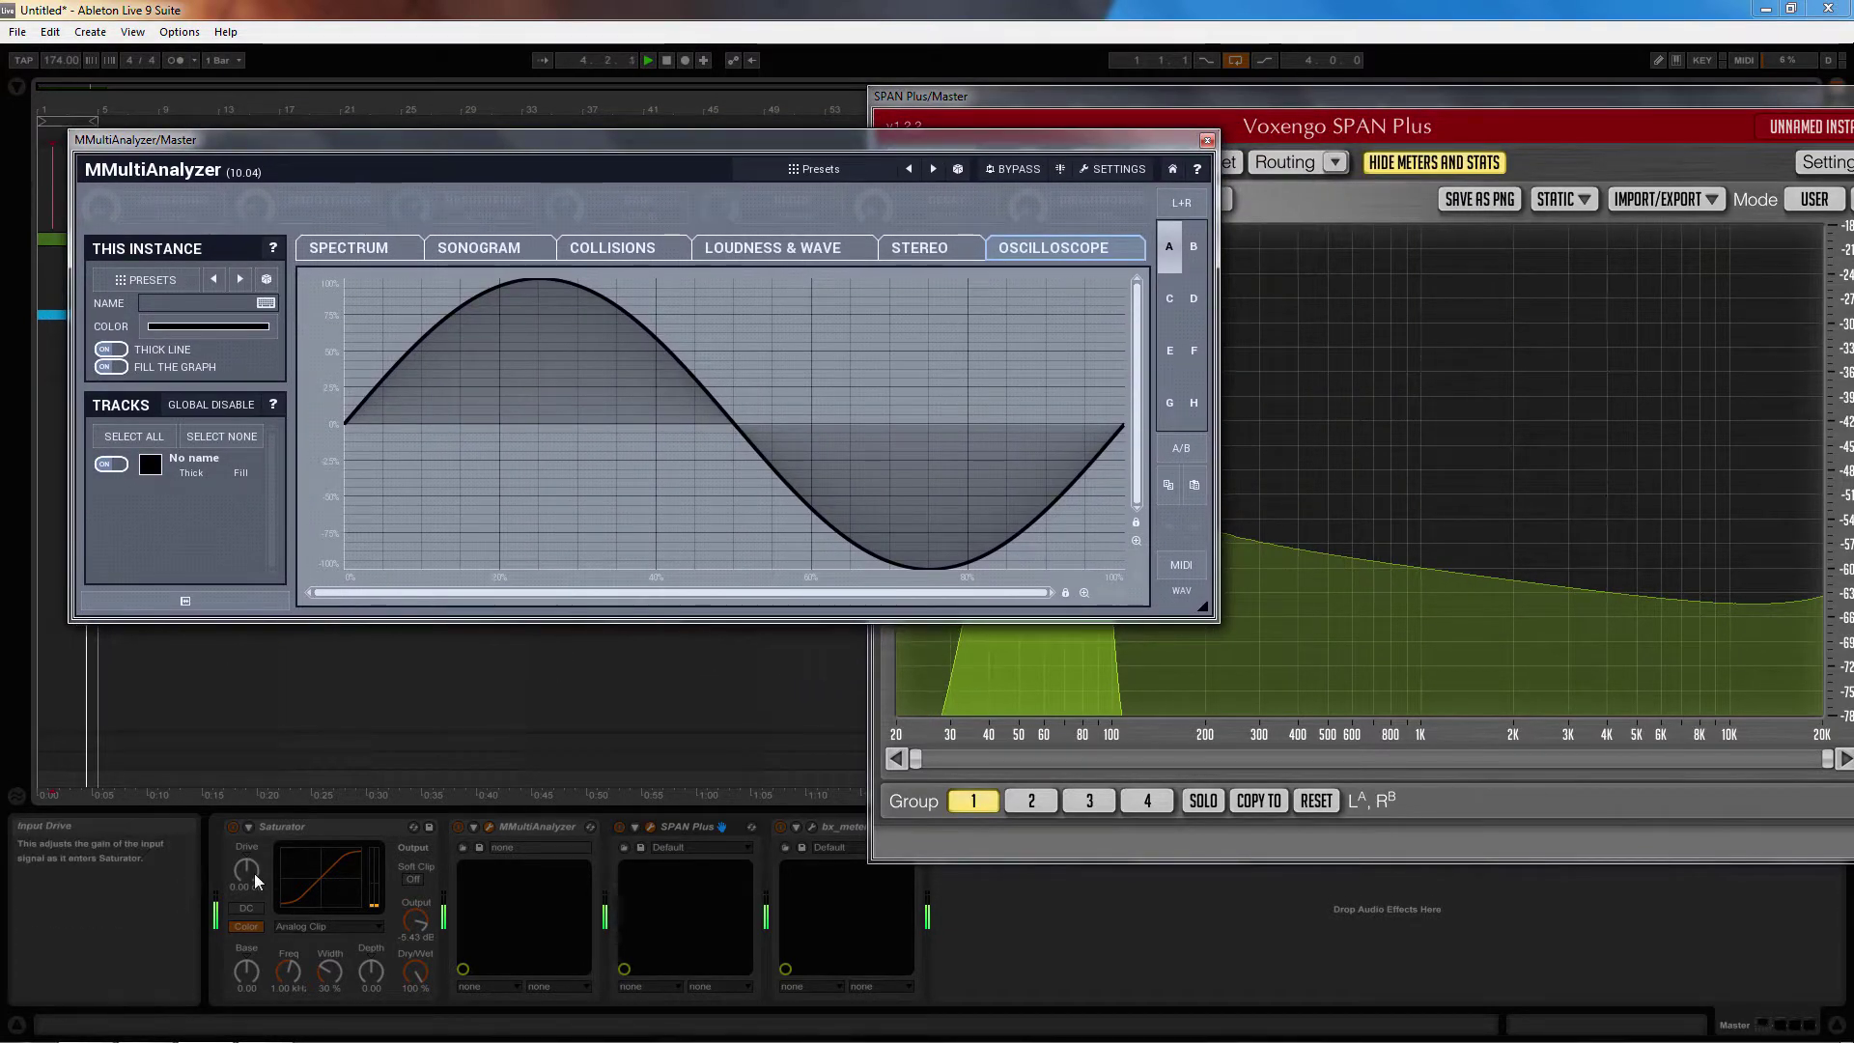
# Raise the Saturator's Drive to about 18 dB and compare the effect in SPAN Plus and the MMultiAnalyzer oscilloscope
pyautogui.moveTo(249, 874); pyautogui.dragTo(249, 735)
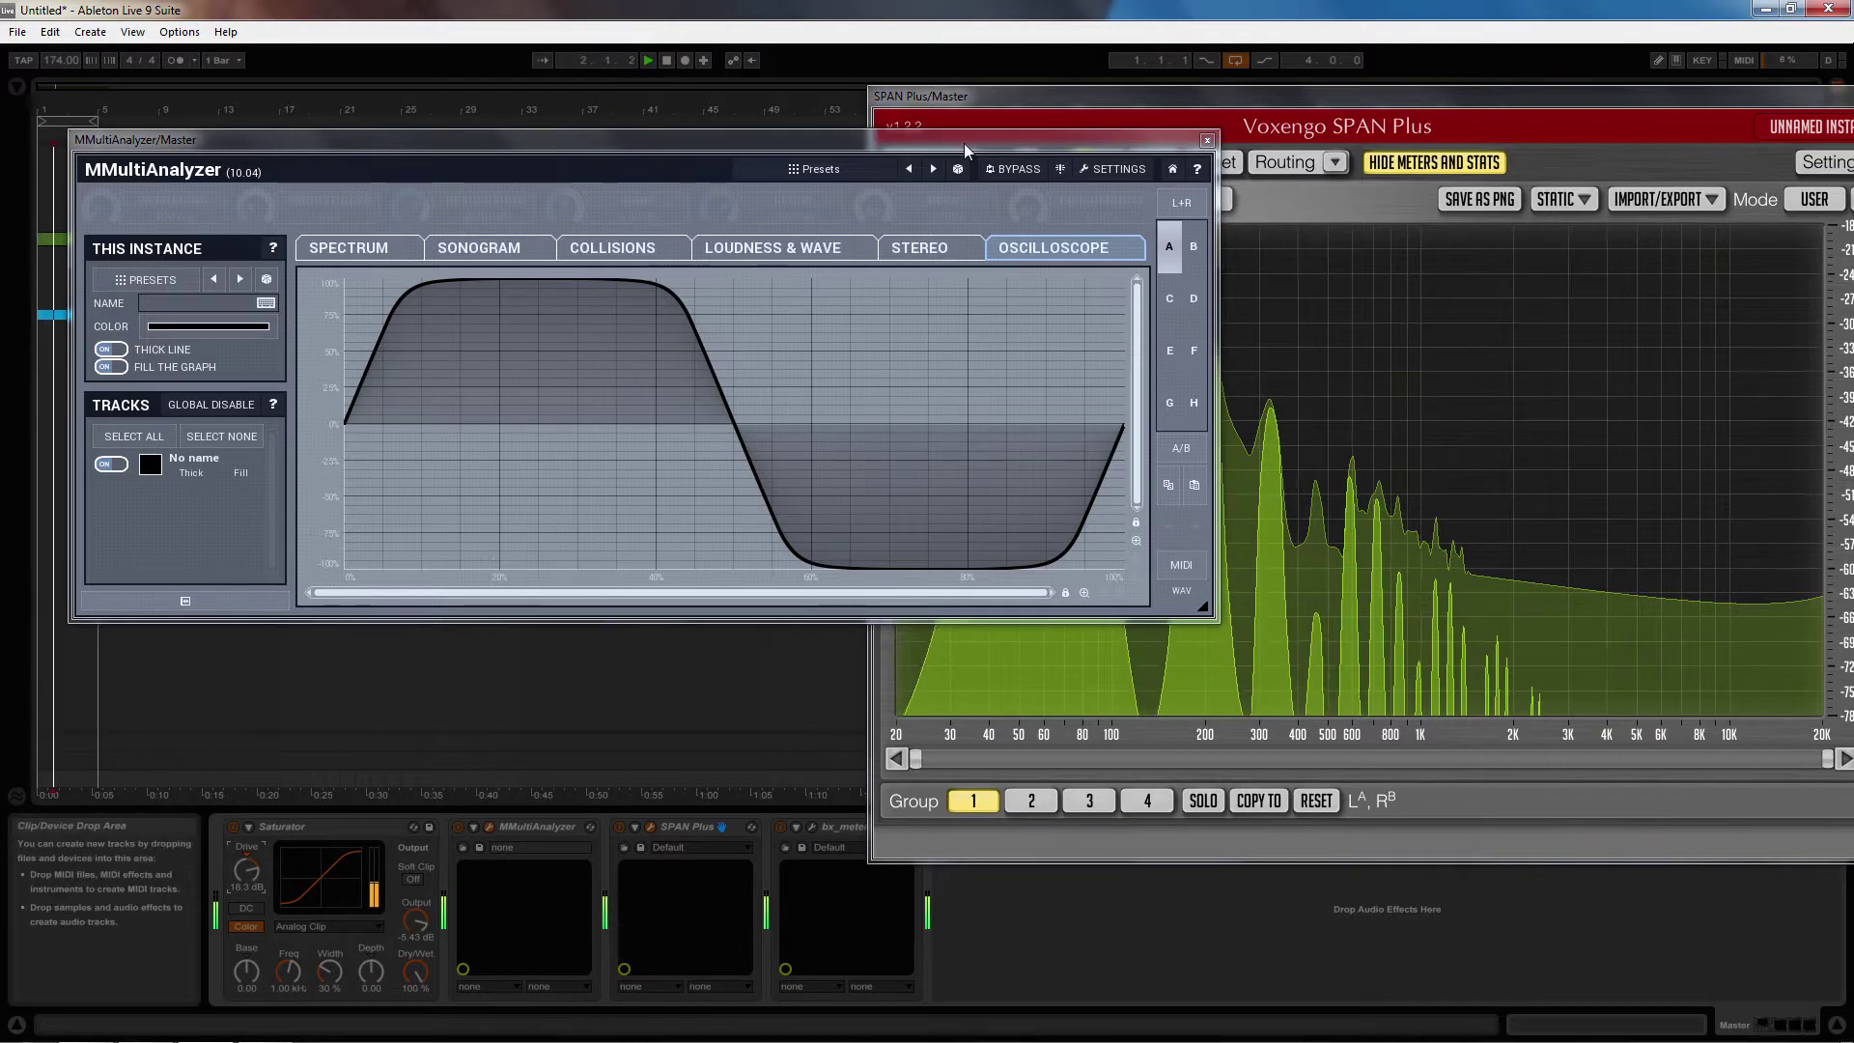
pyautogui.click(1027, 98)
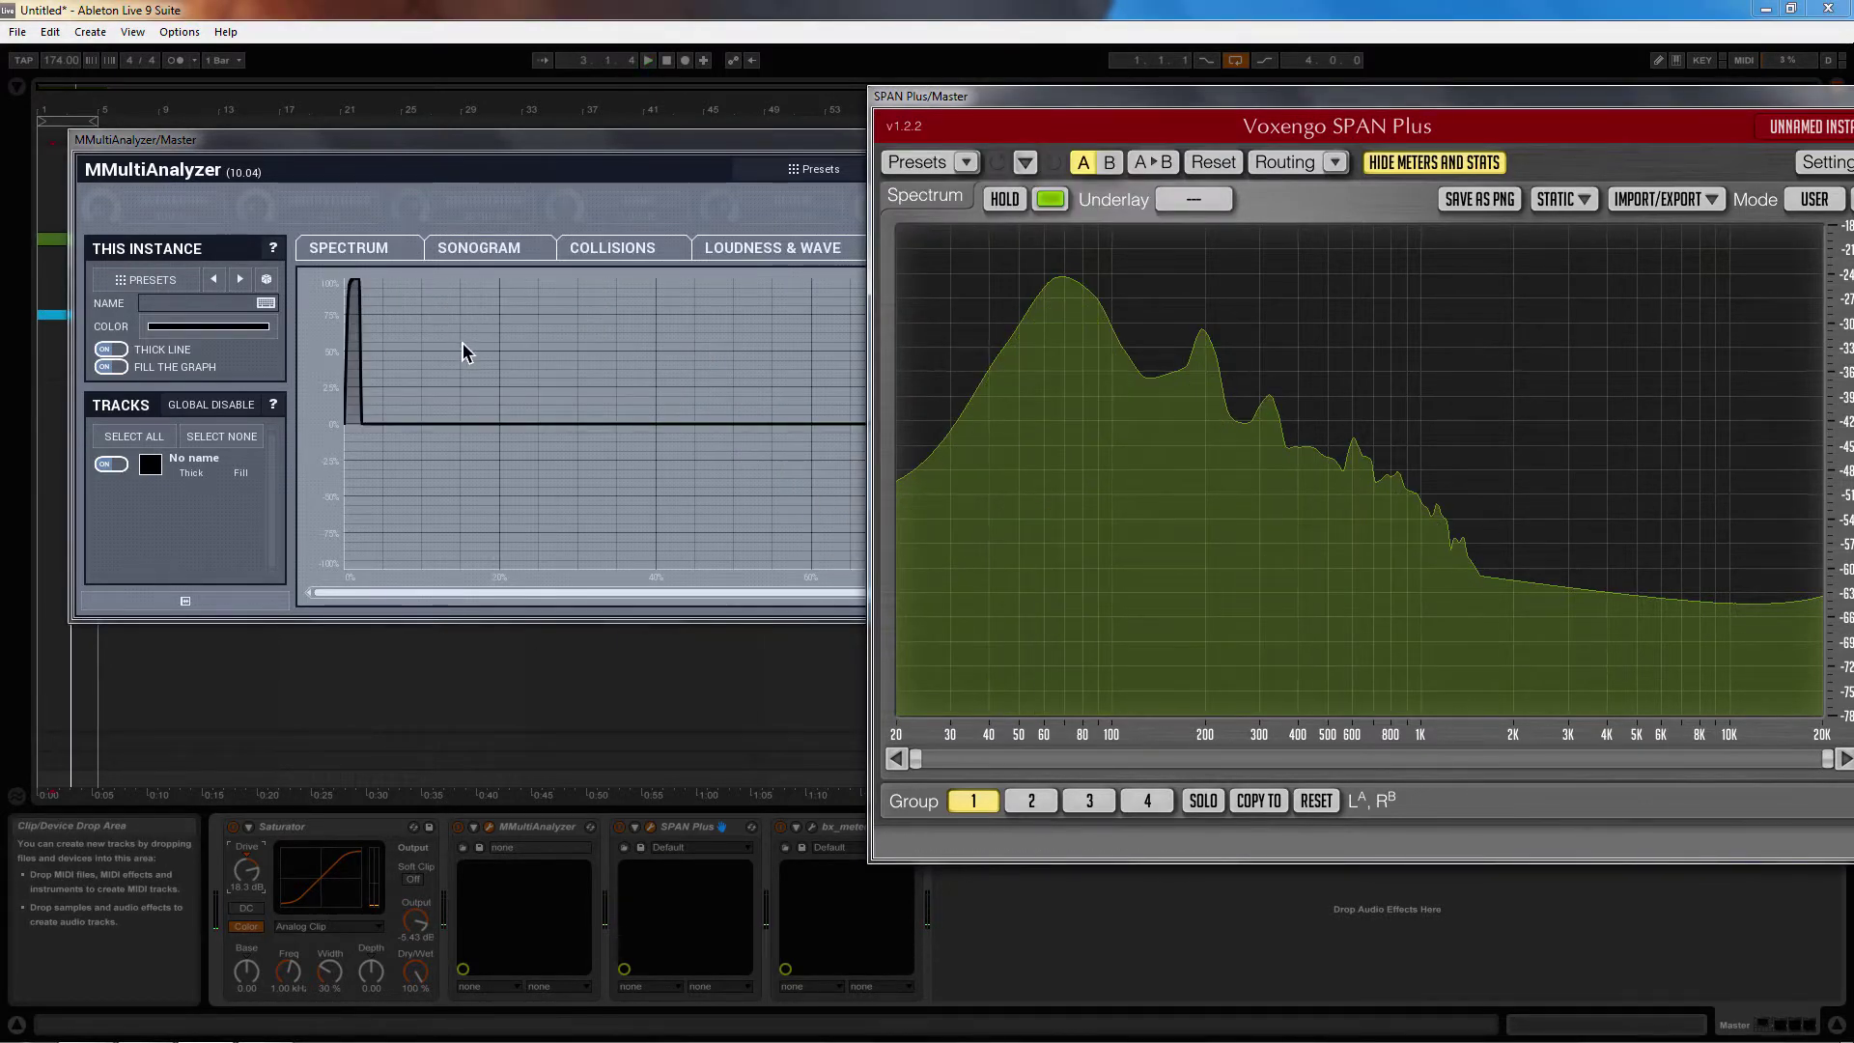
pyautogui.click(534, 162)
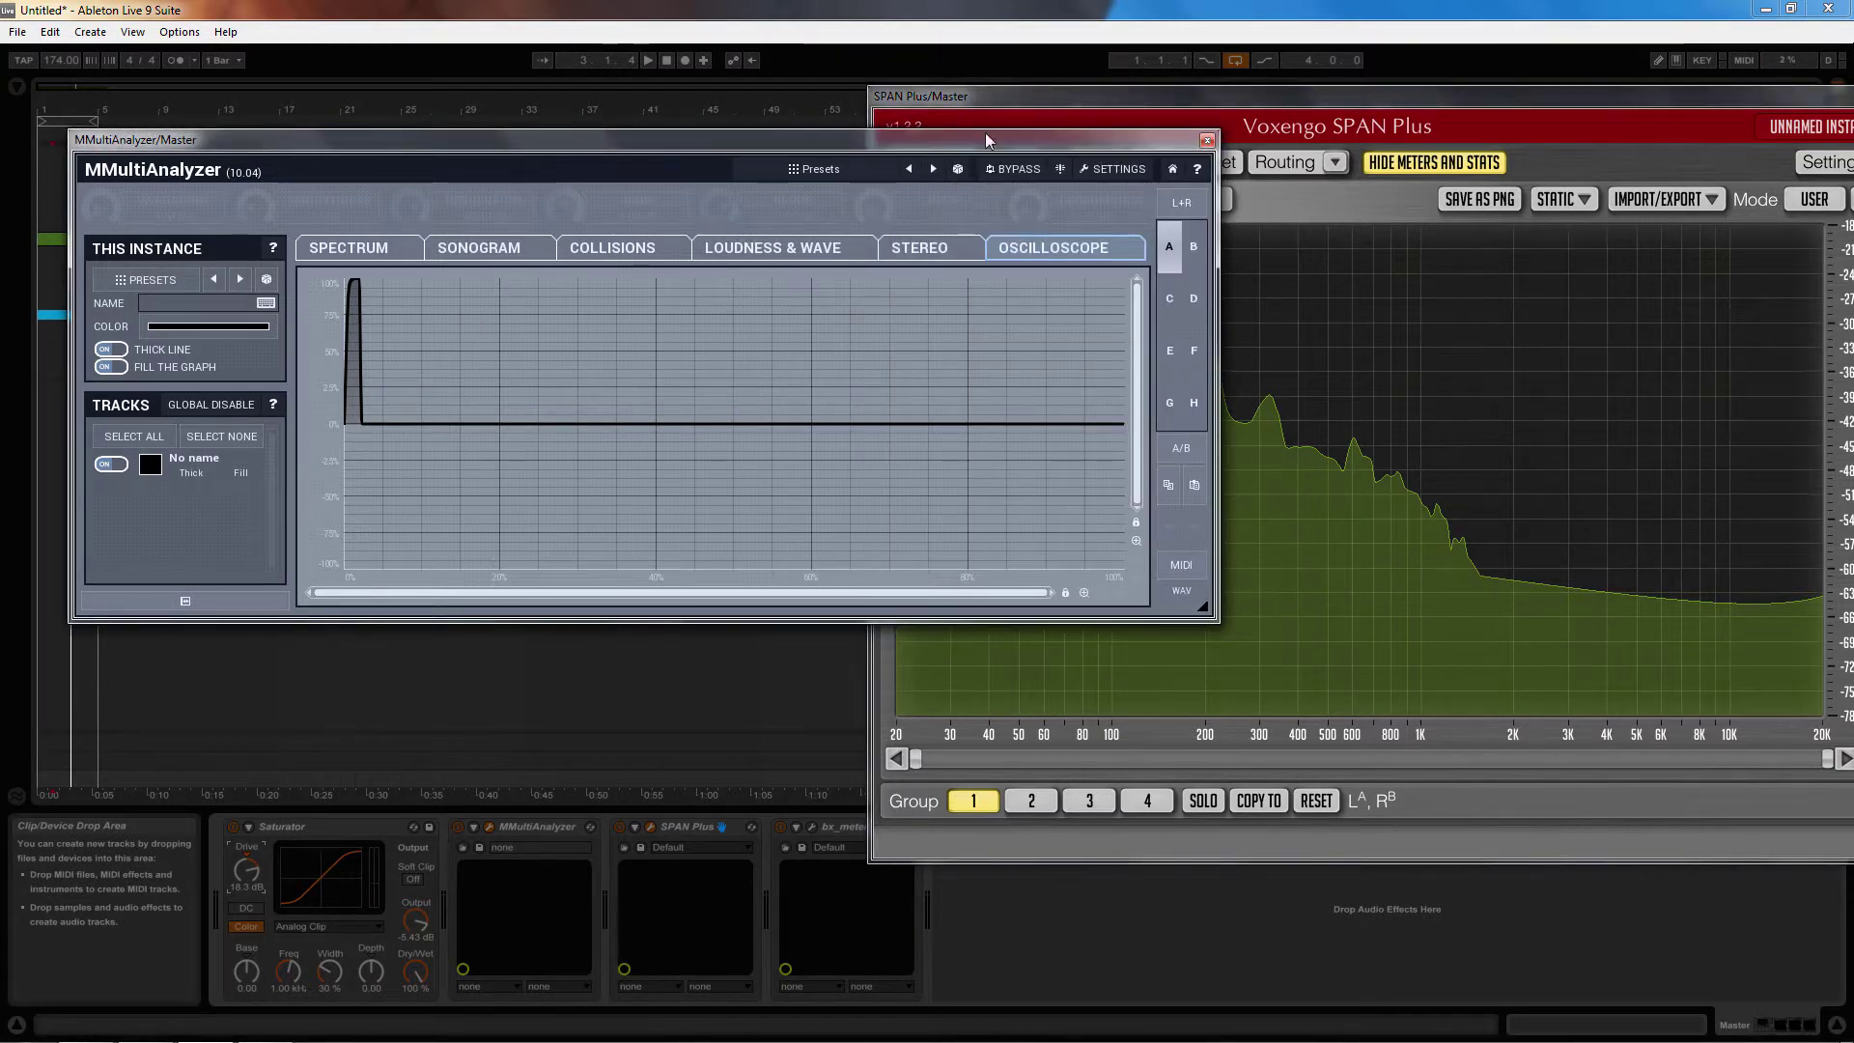
pyautogui.click(1029, 97)
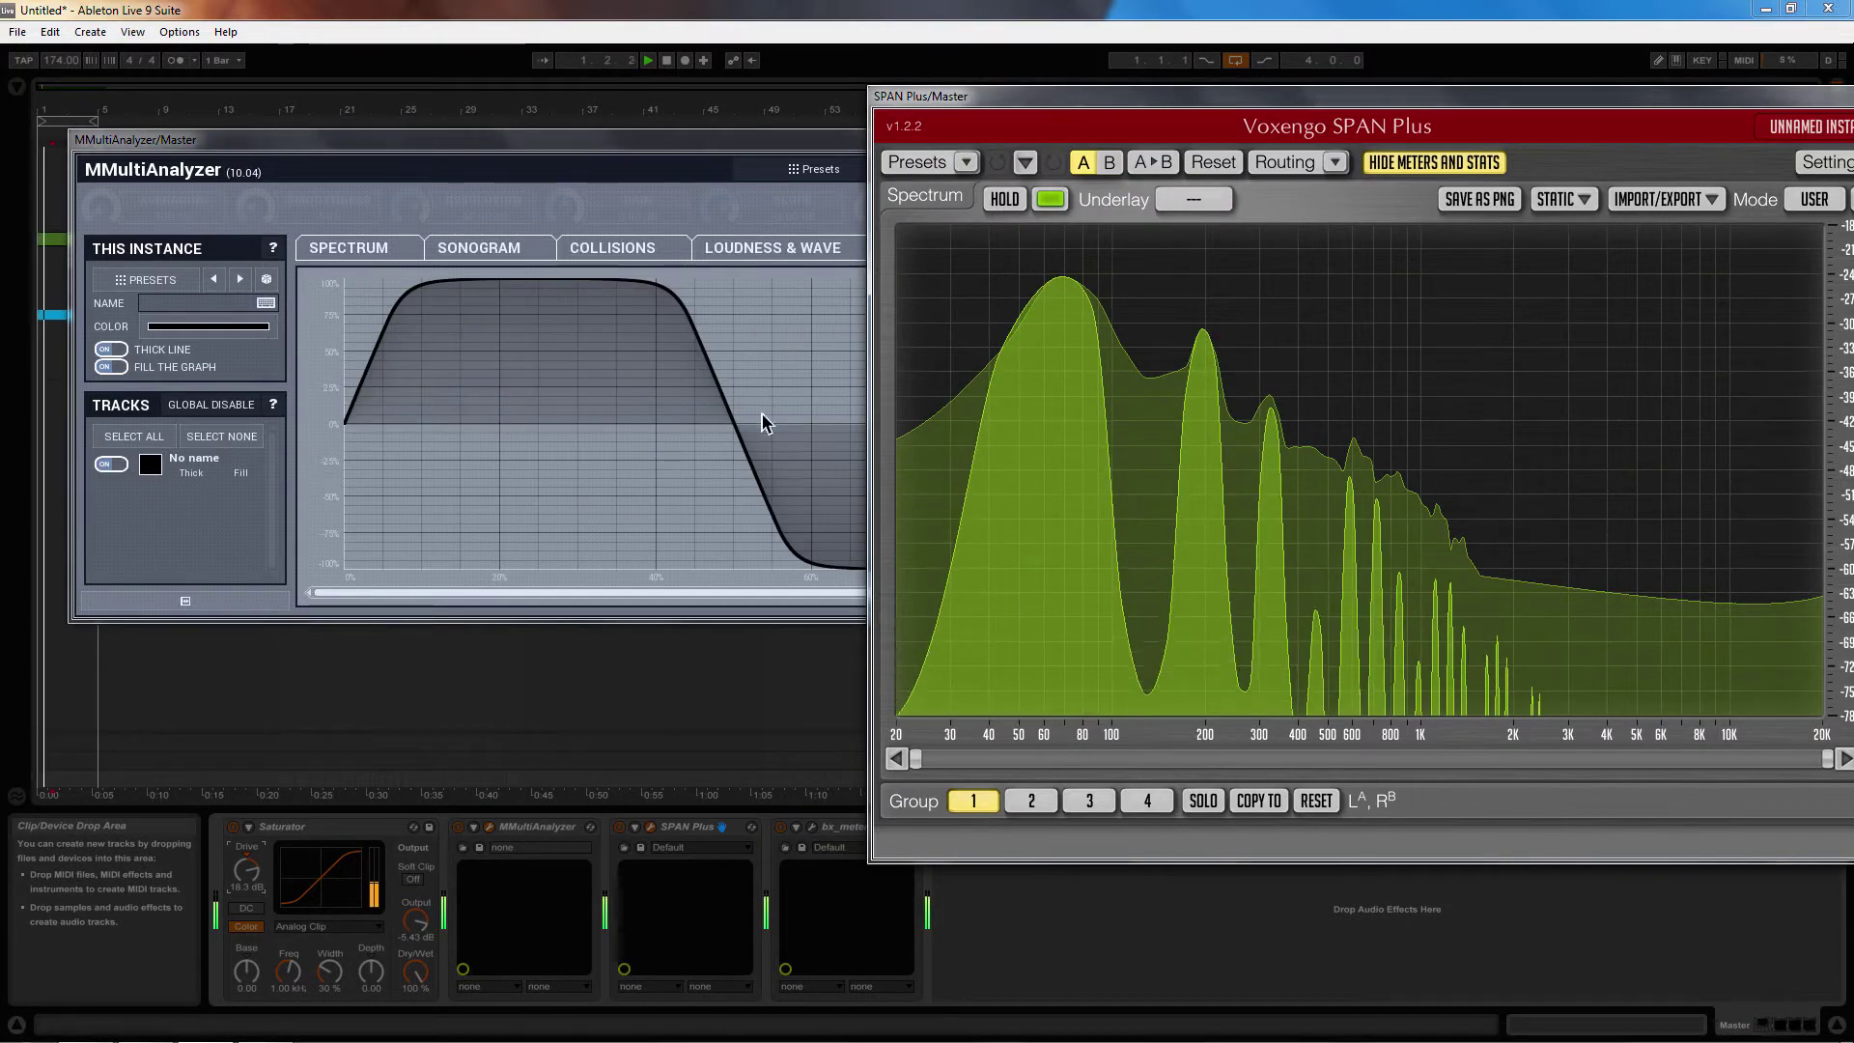
pyautogui.click(730, 145)
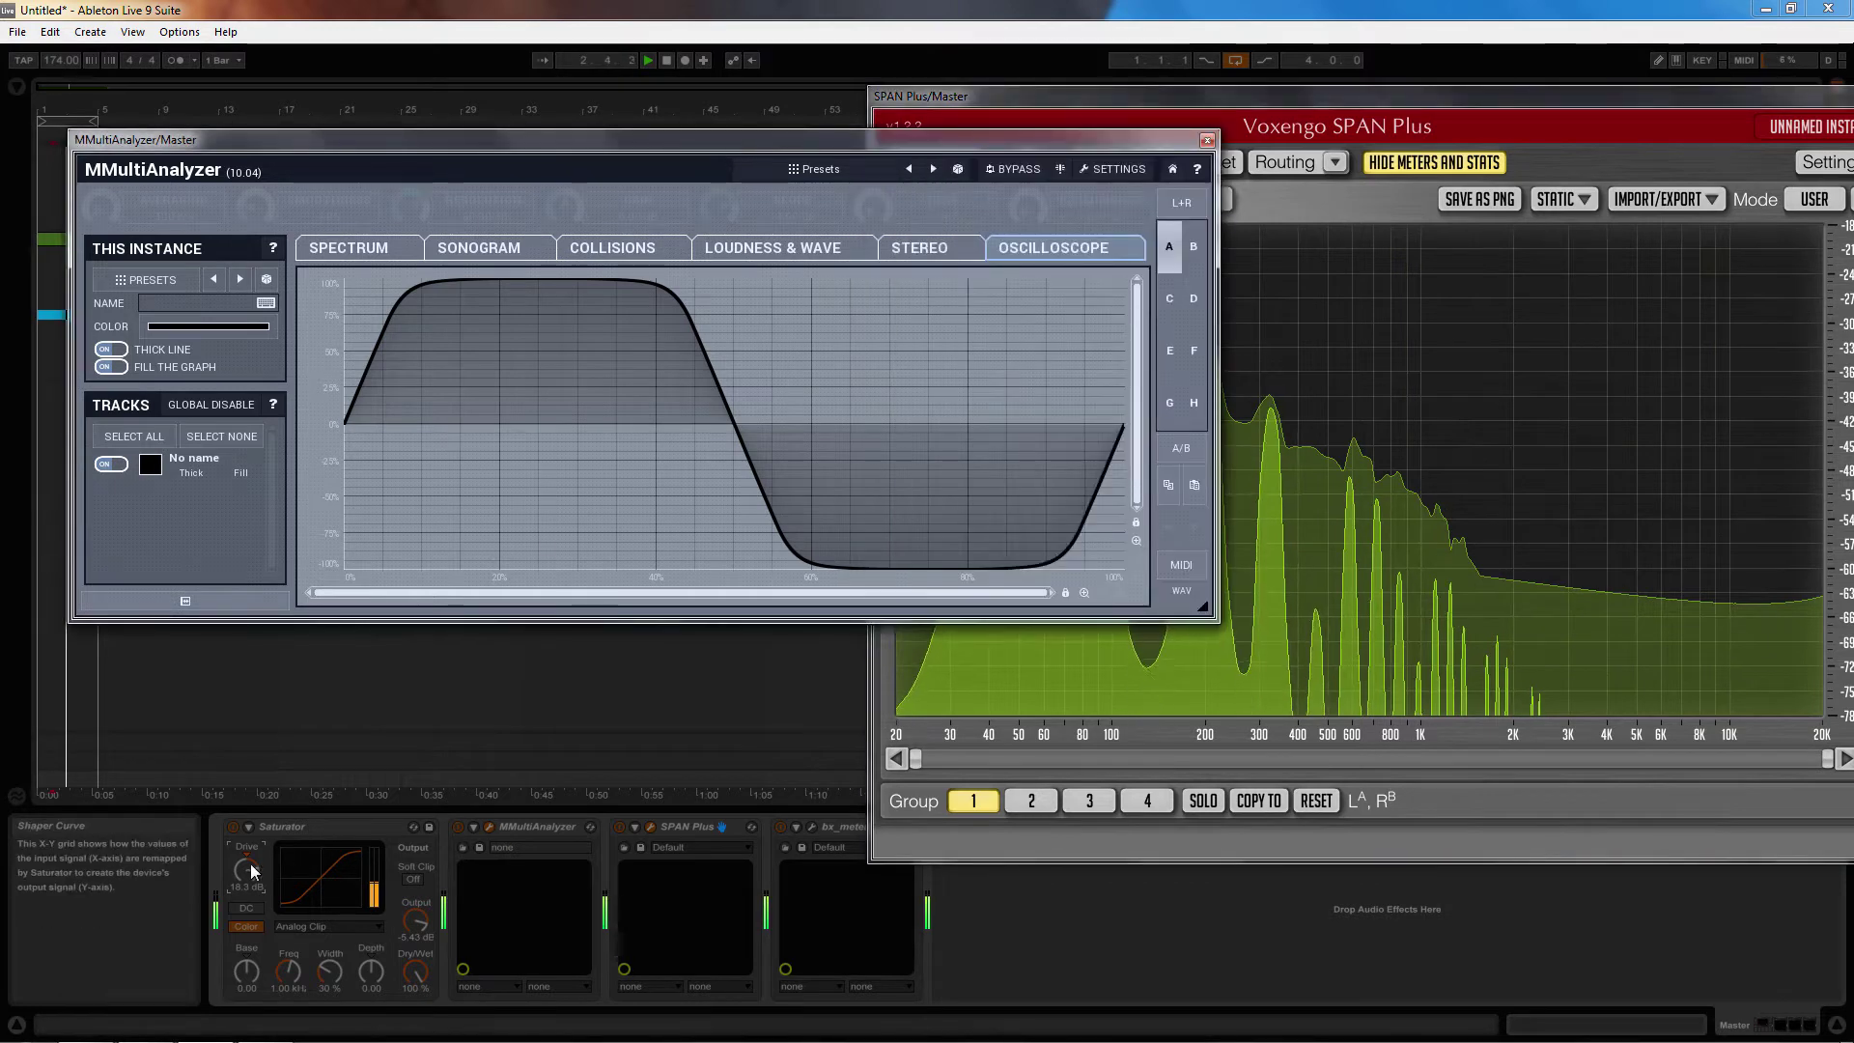
# Switch the Saturator to Digital Clip with Drive lowered to about 0 dB, and raise the Drive to 23.4 dB
pyautogui.moveTo(246, 870); pyautogui.dragTo(245, 936)
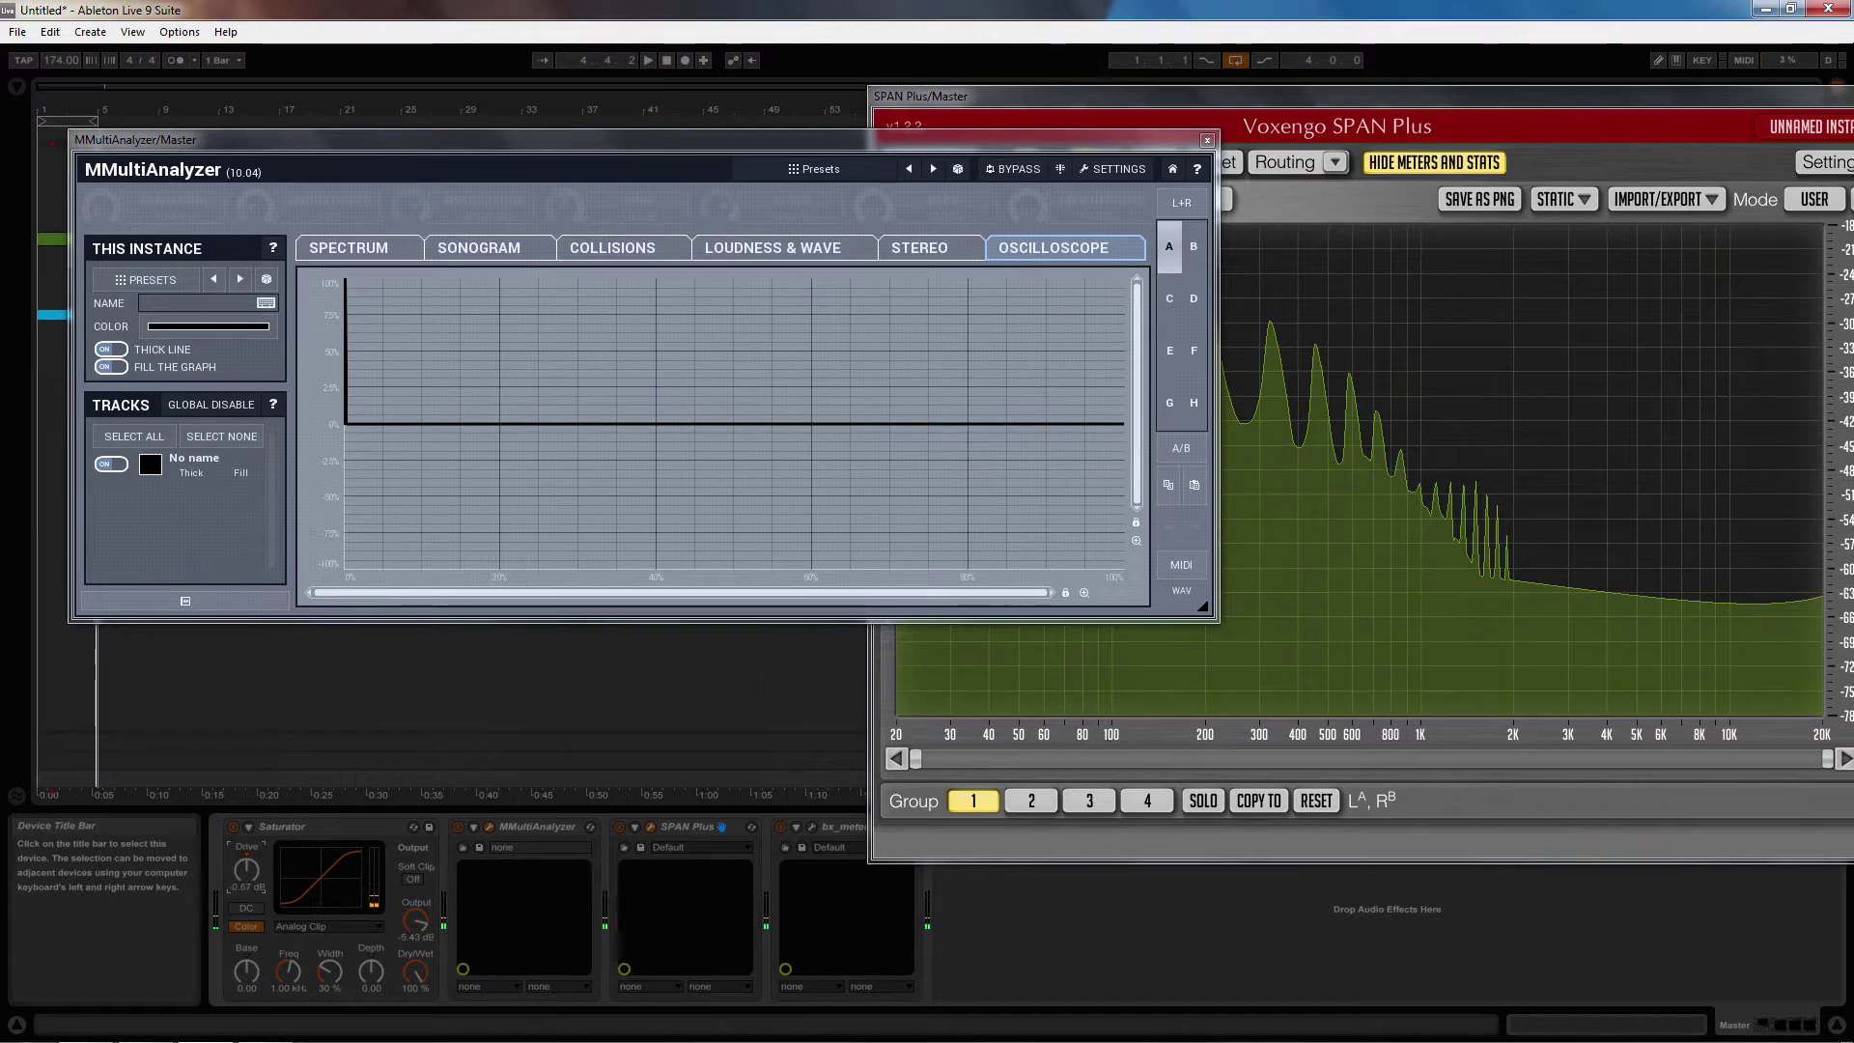
pyautogui.click(316, 927)
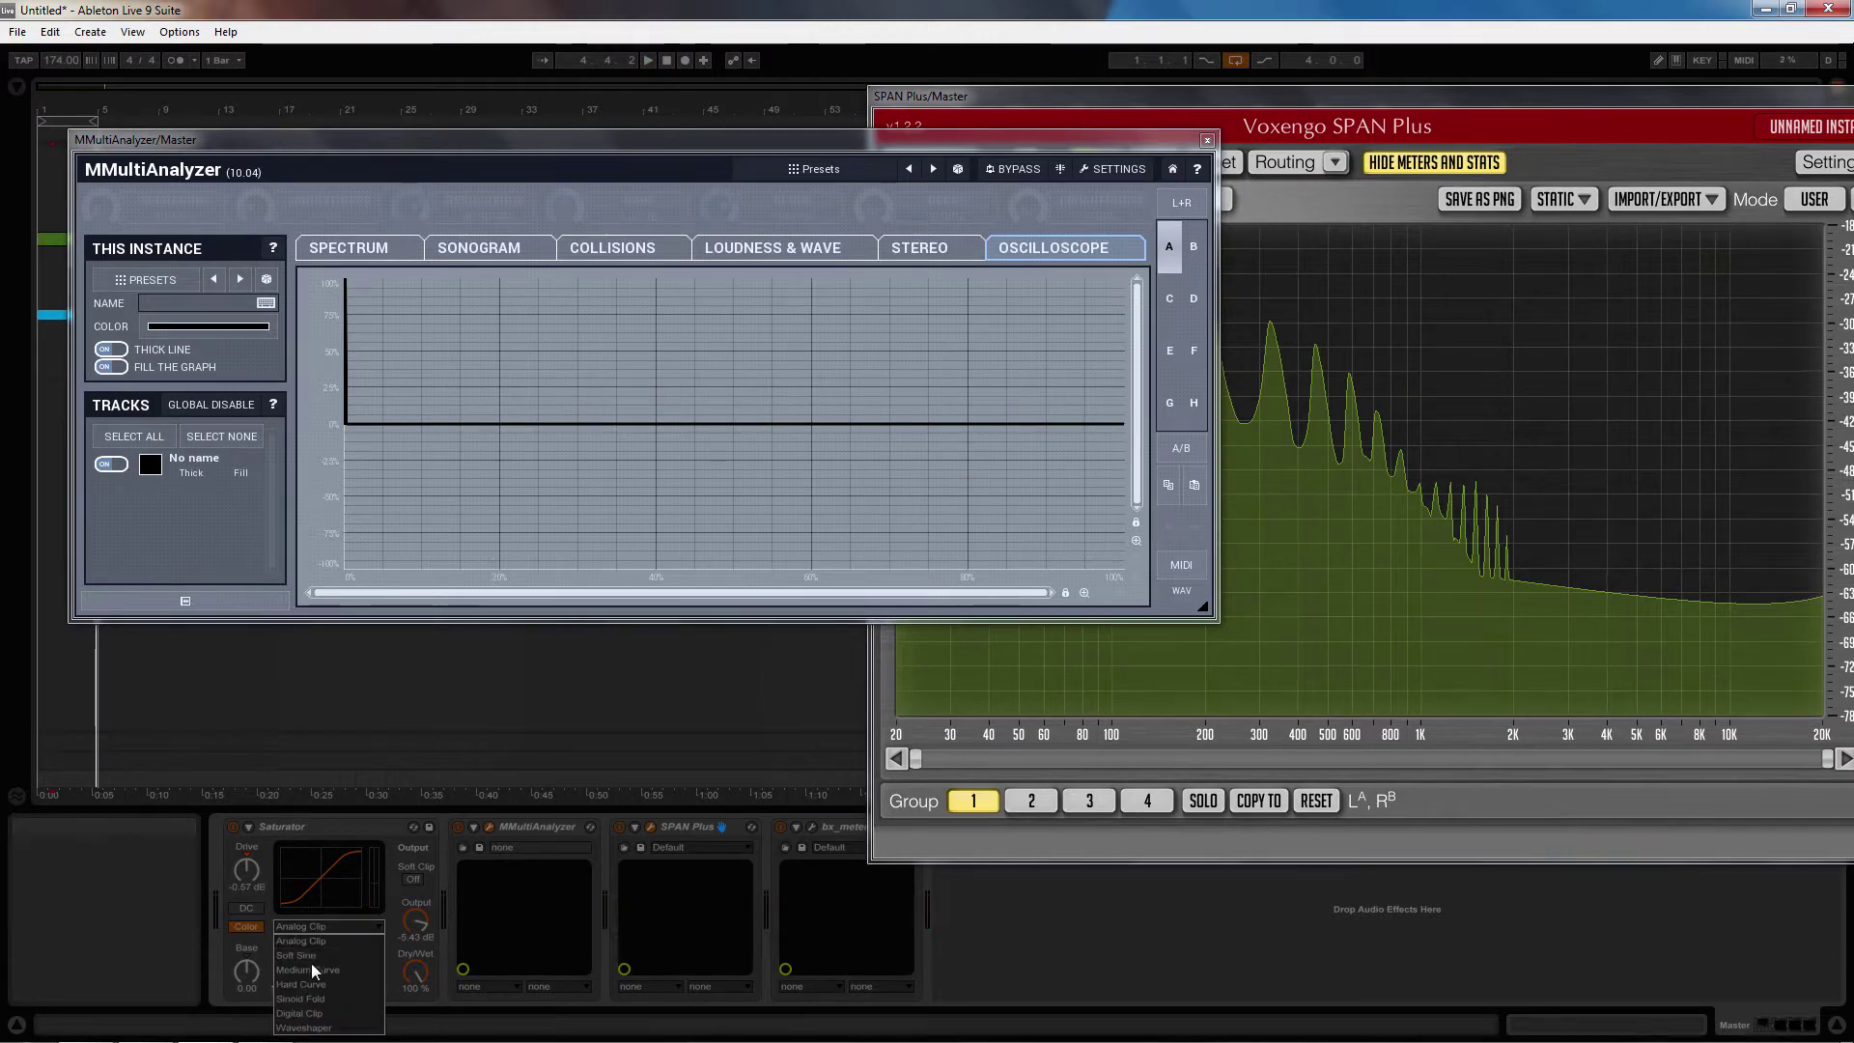
pyautogui.click(302, 1013)
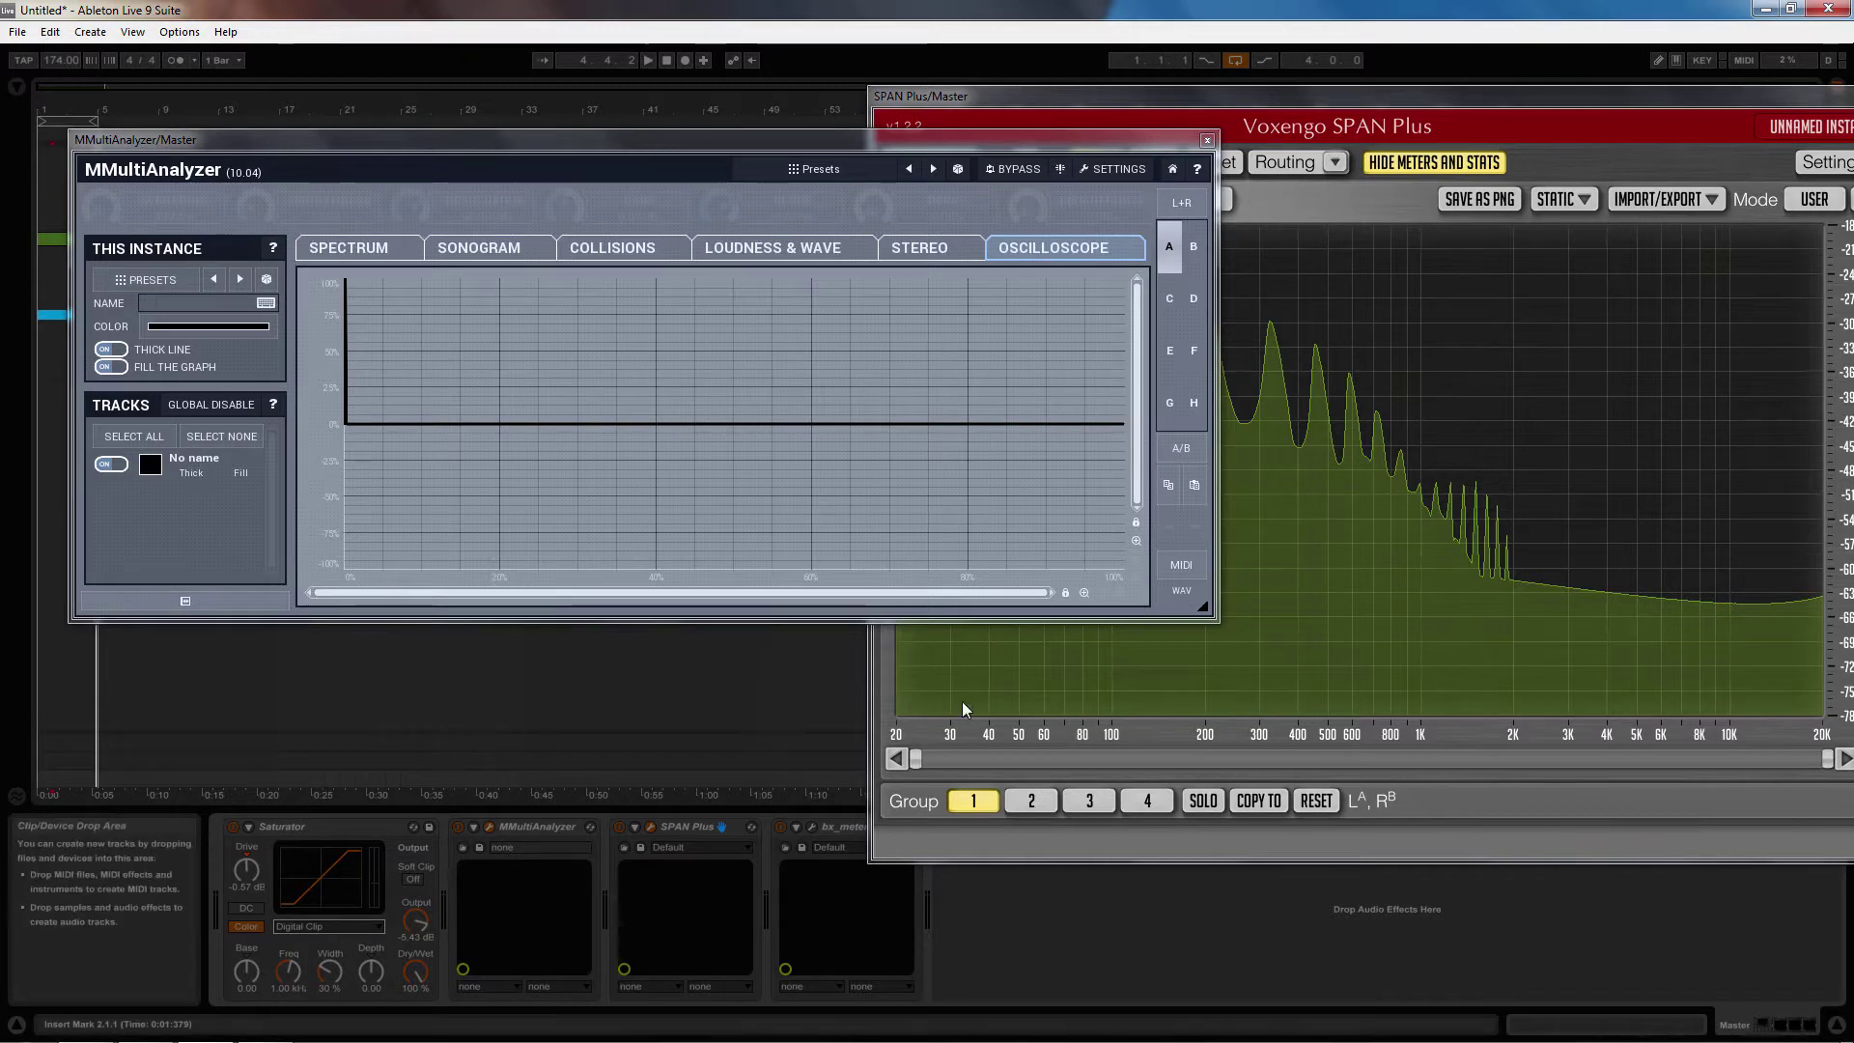
pyautogui.click(985, 694)
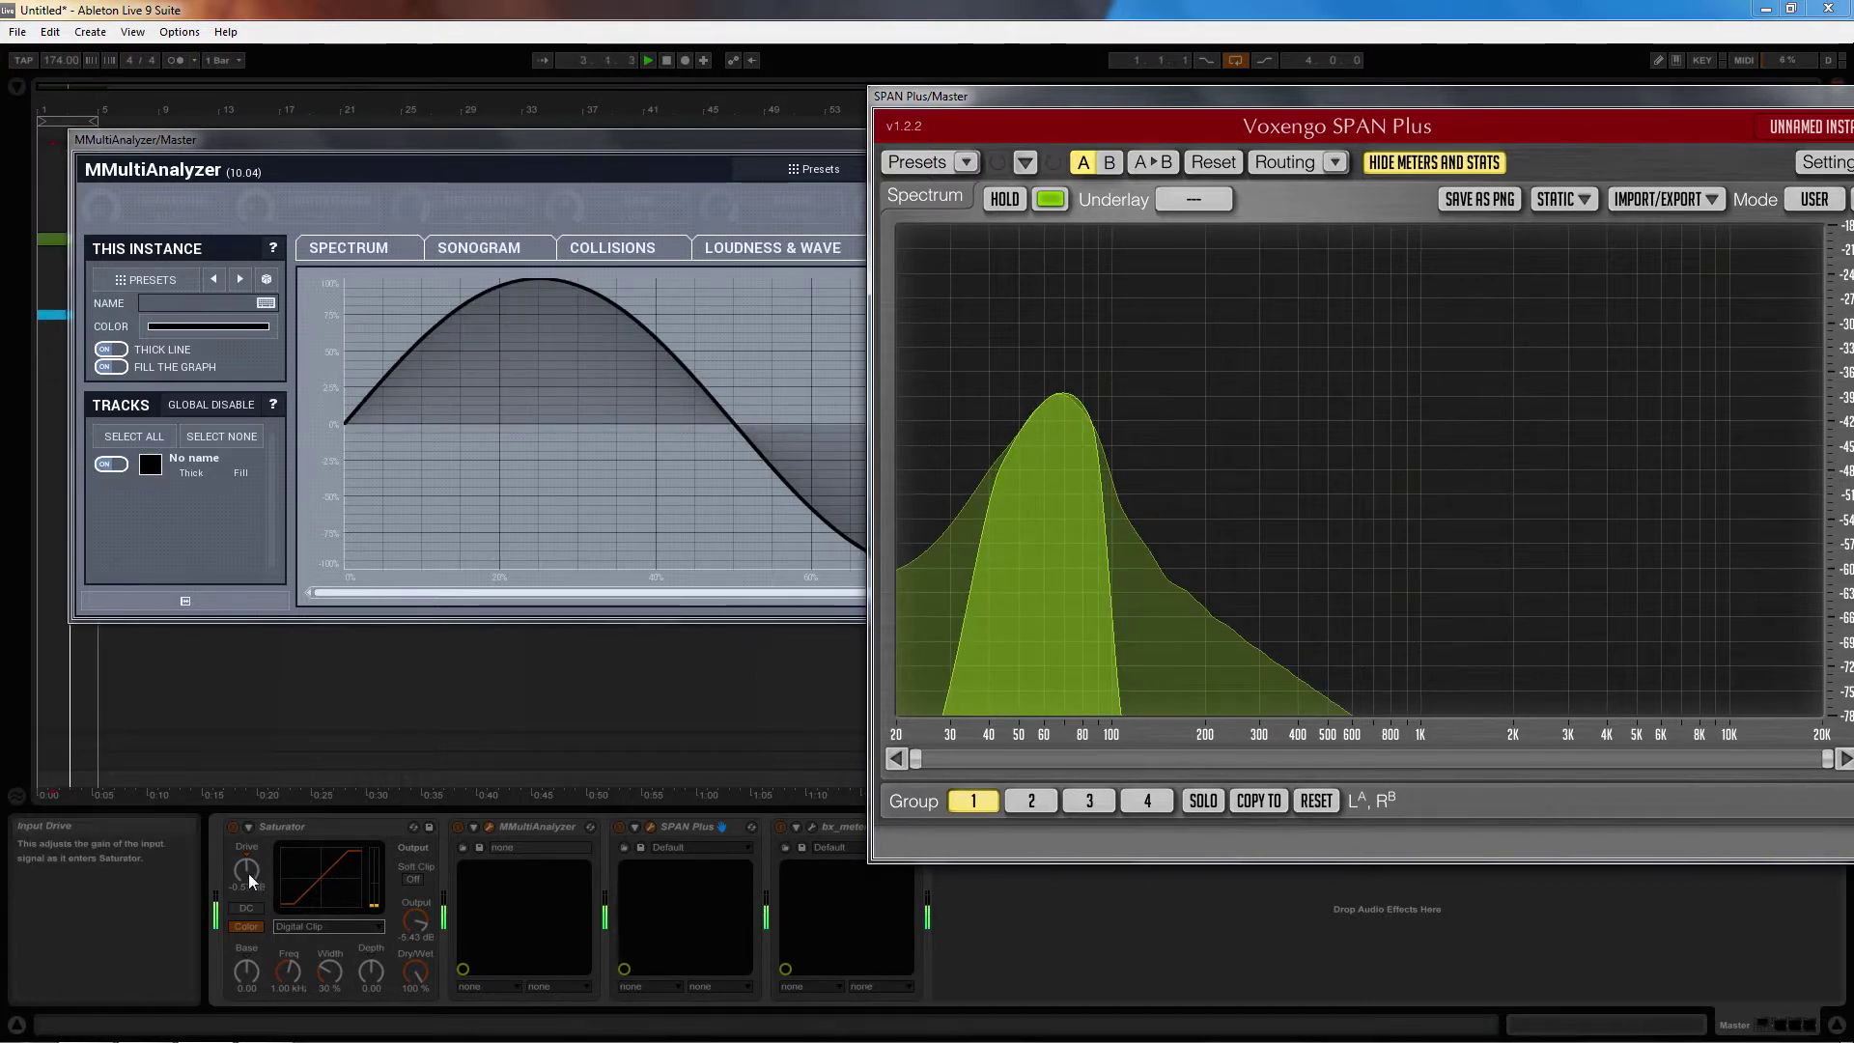
pyautogui.moveTo(247, 873); pyautogui.dragTo(248, 750)
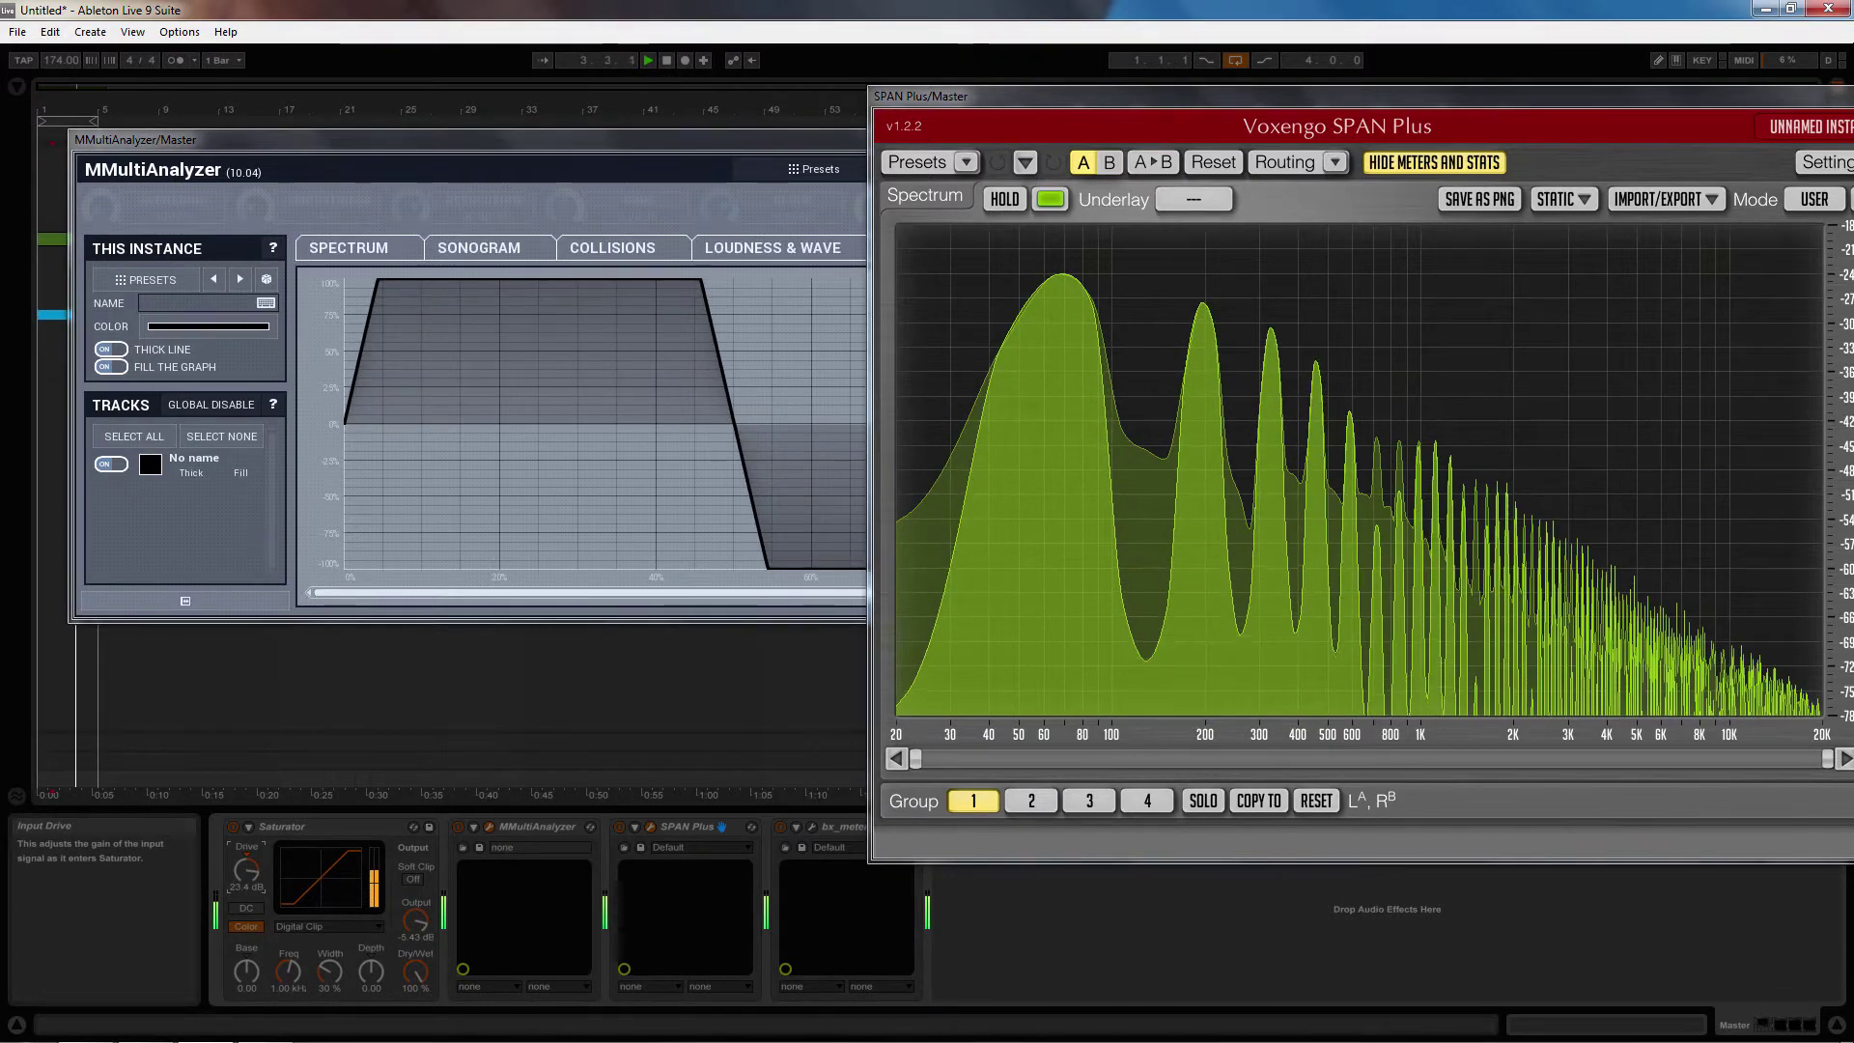
# Compare the Saturator's Analog Clip curve with Digital Clip, ending on Digital Clip, and stop playback
pyautogui.click(319, 927)
pyautogui.click(322, 938)
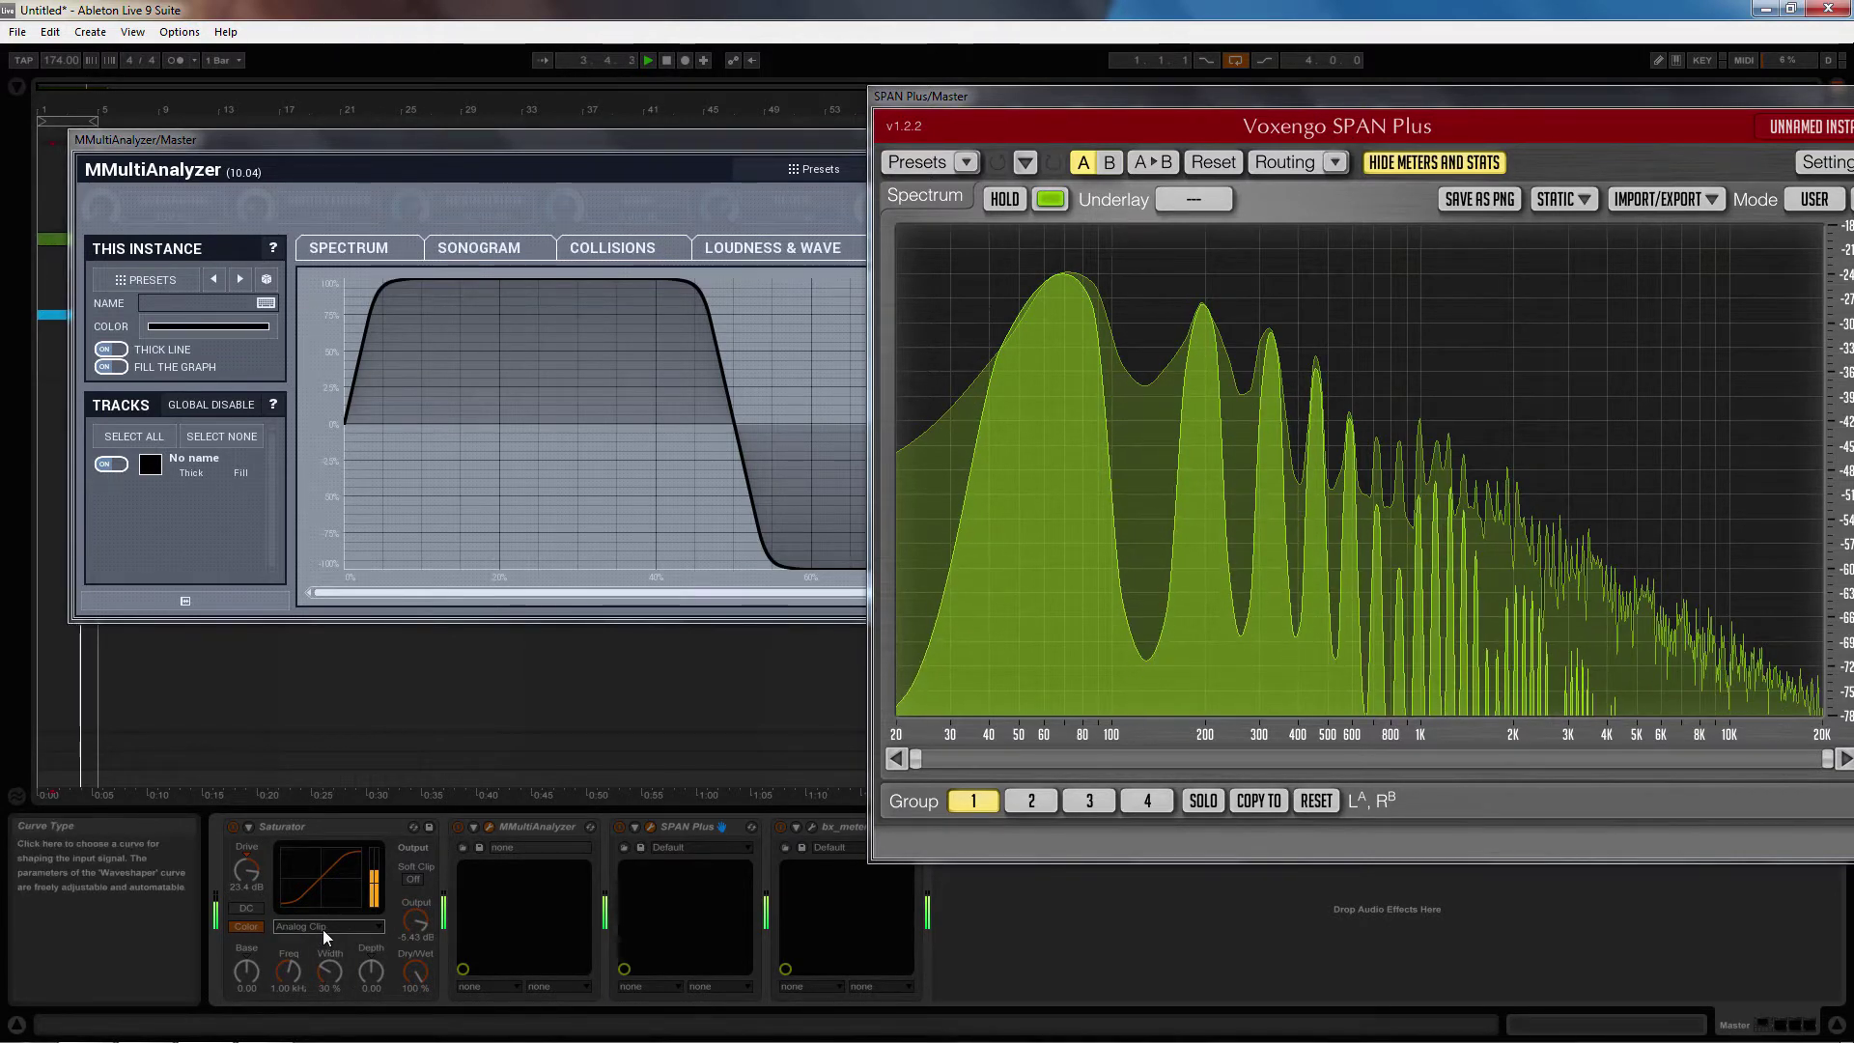
pyautogui.click(323, 929)
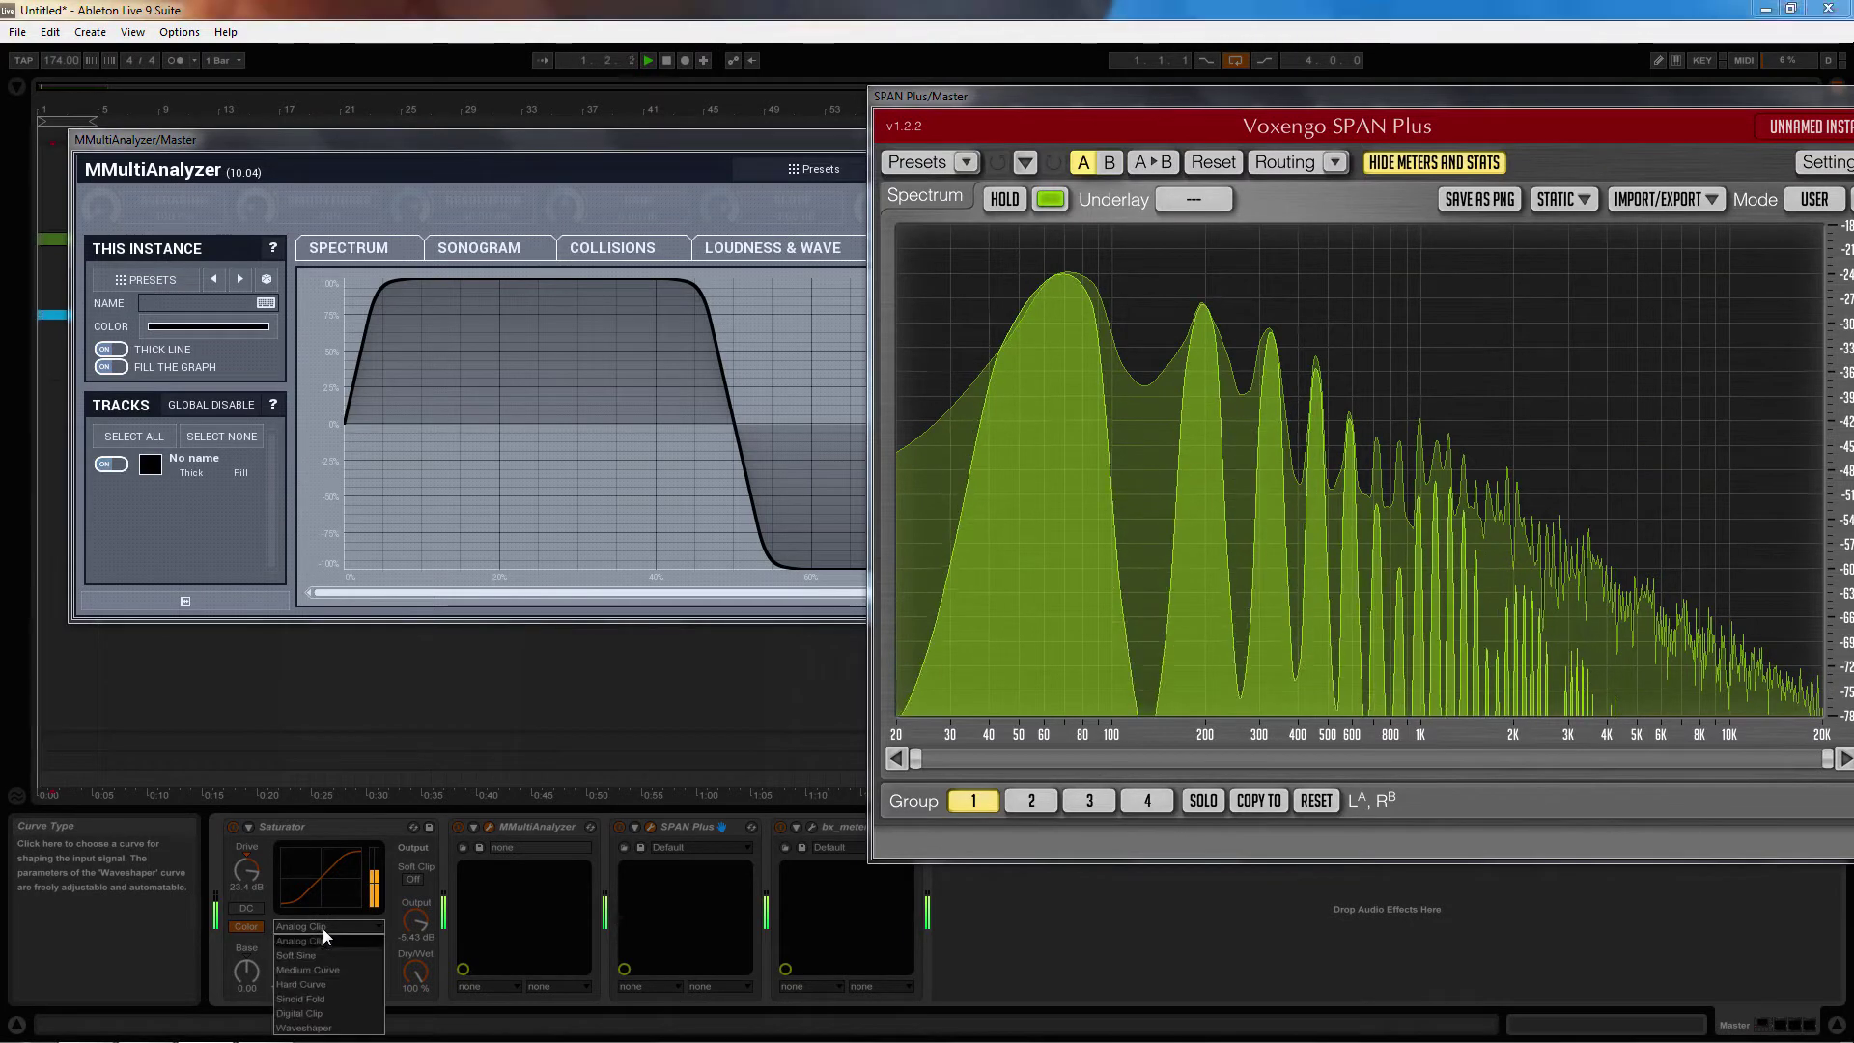
pyautogui.click(321, 1013)
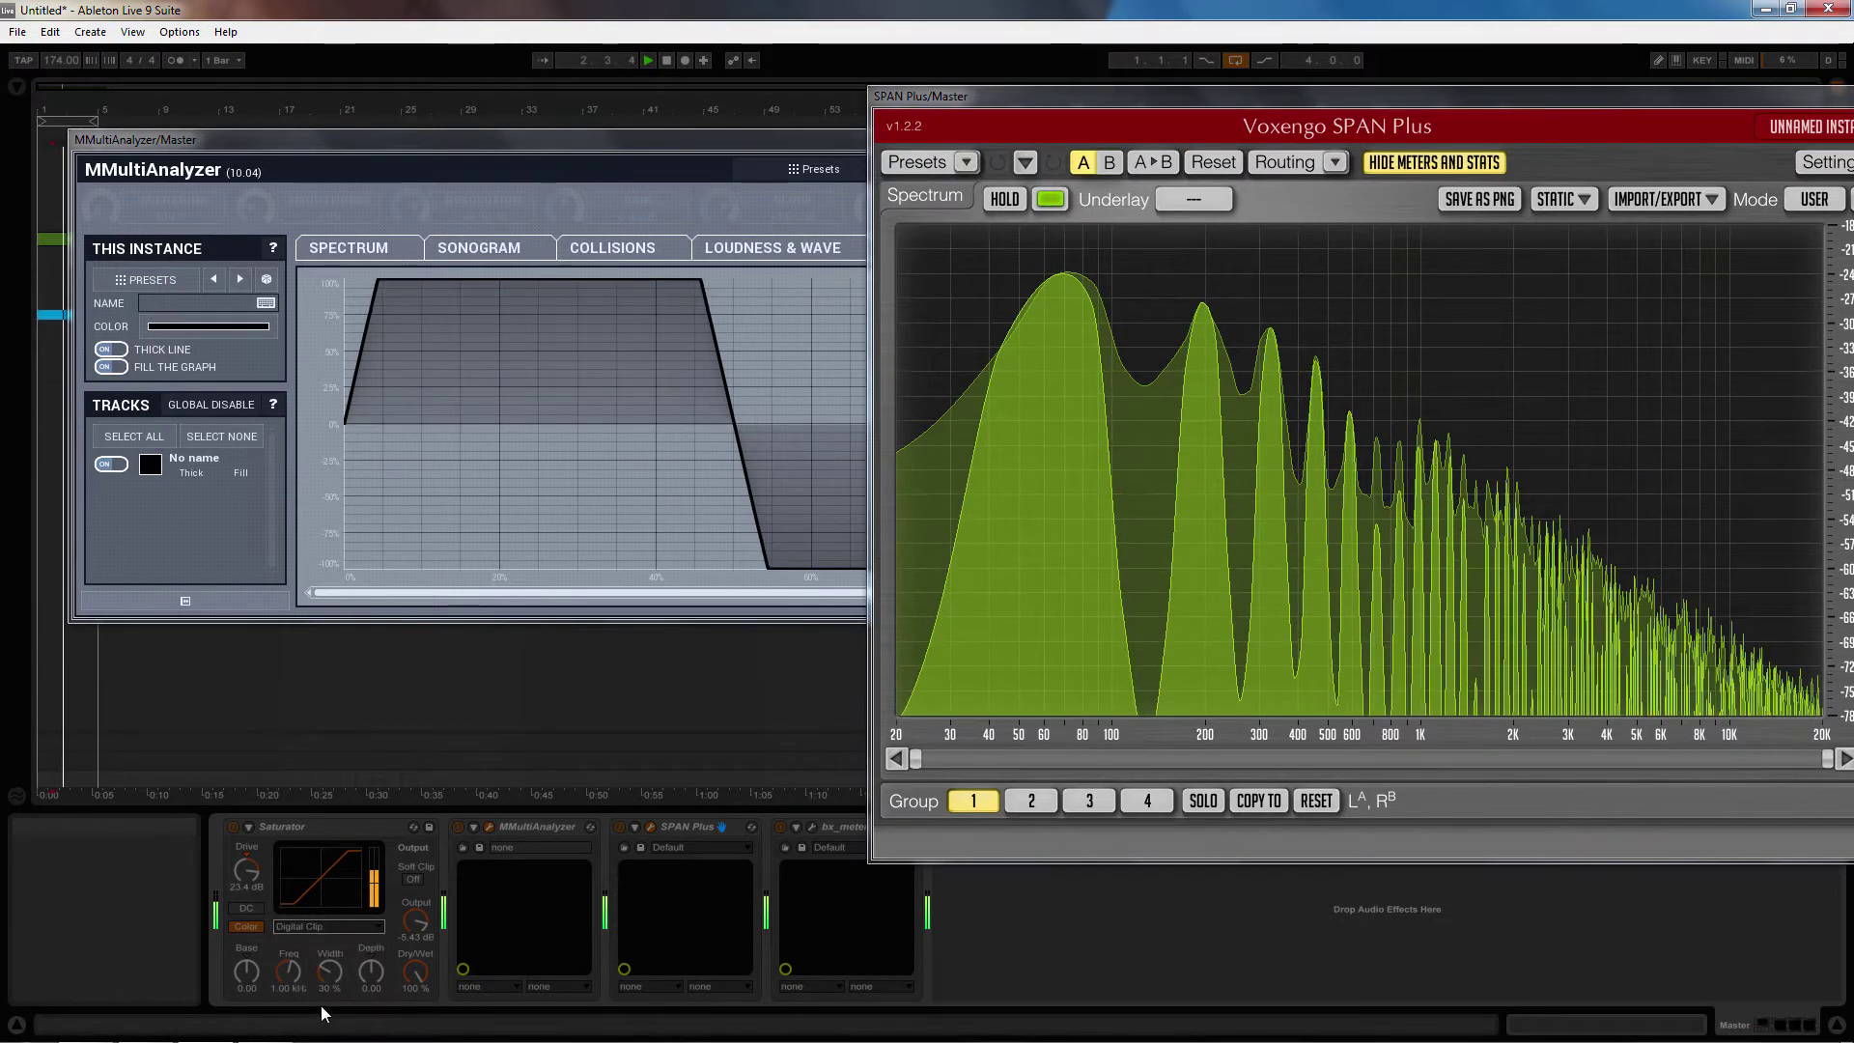
pyautogui.press('space')
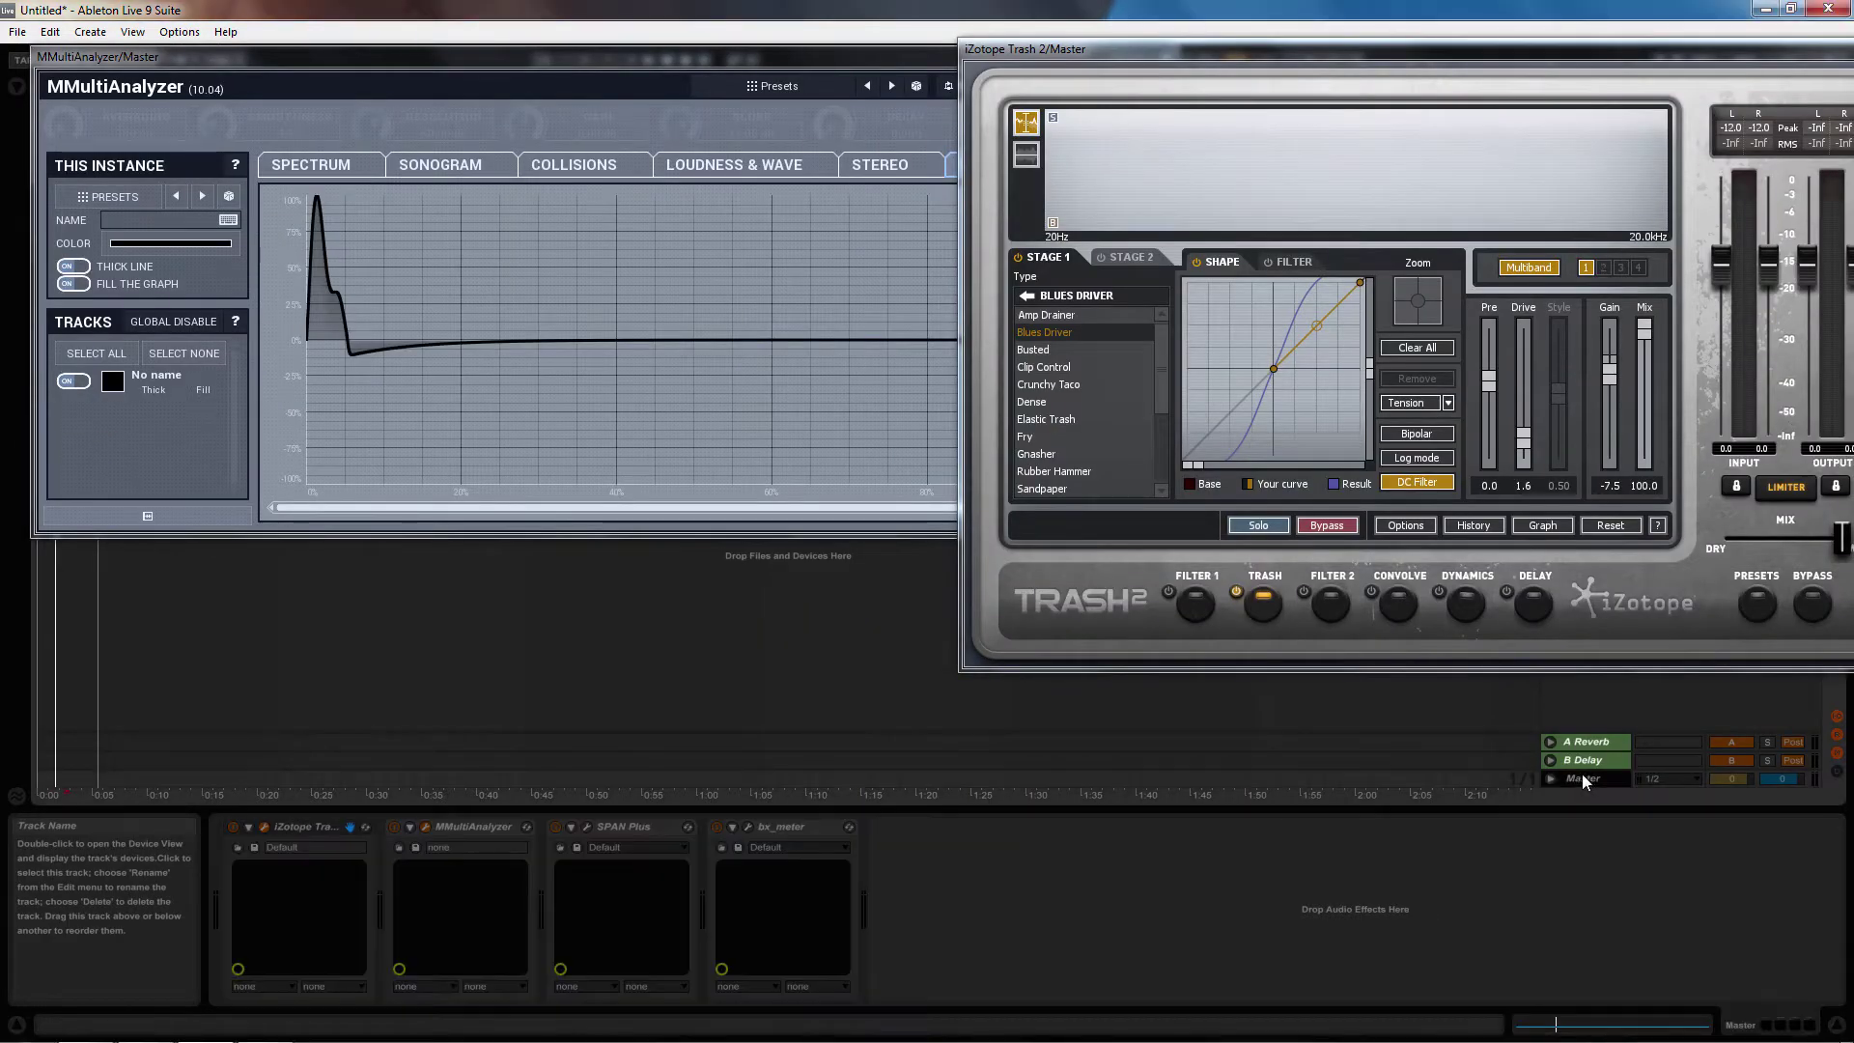
# Open SPAN Plus and arrange it below MMultiAnalyzer, with the iZotope Trash 2 window beside them
pyautogui.click(588, 829)
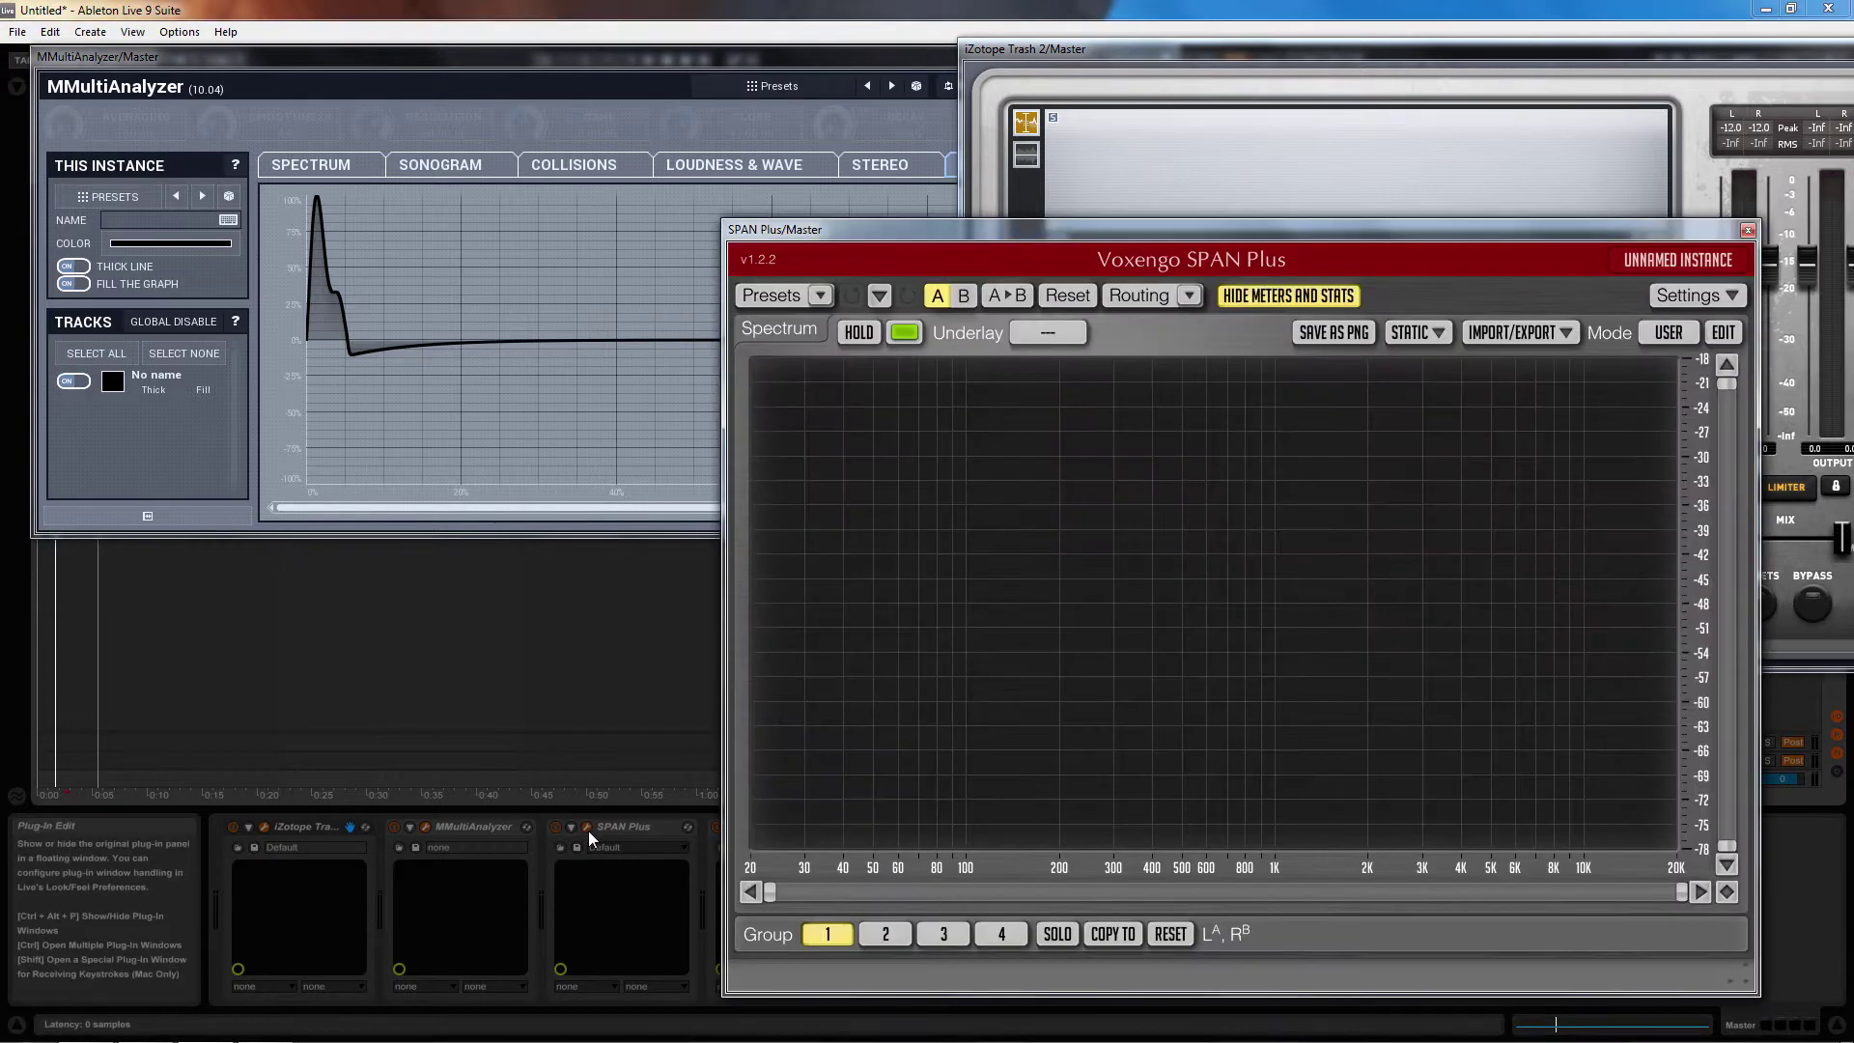
pyautogui.moveTo(1349, 233); pyautogui.dragTo(640, 408)
pyautogui.moveTo(822, 56); pyautogui.dragTo(812, 11)
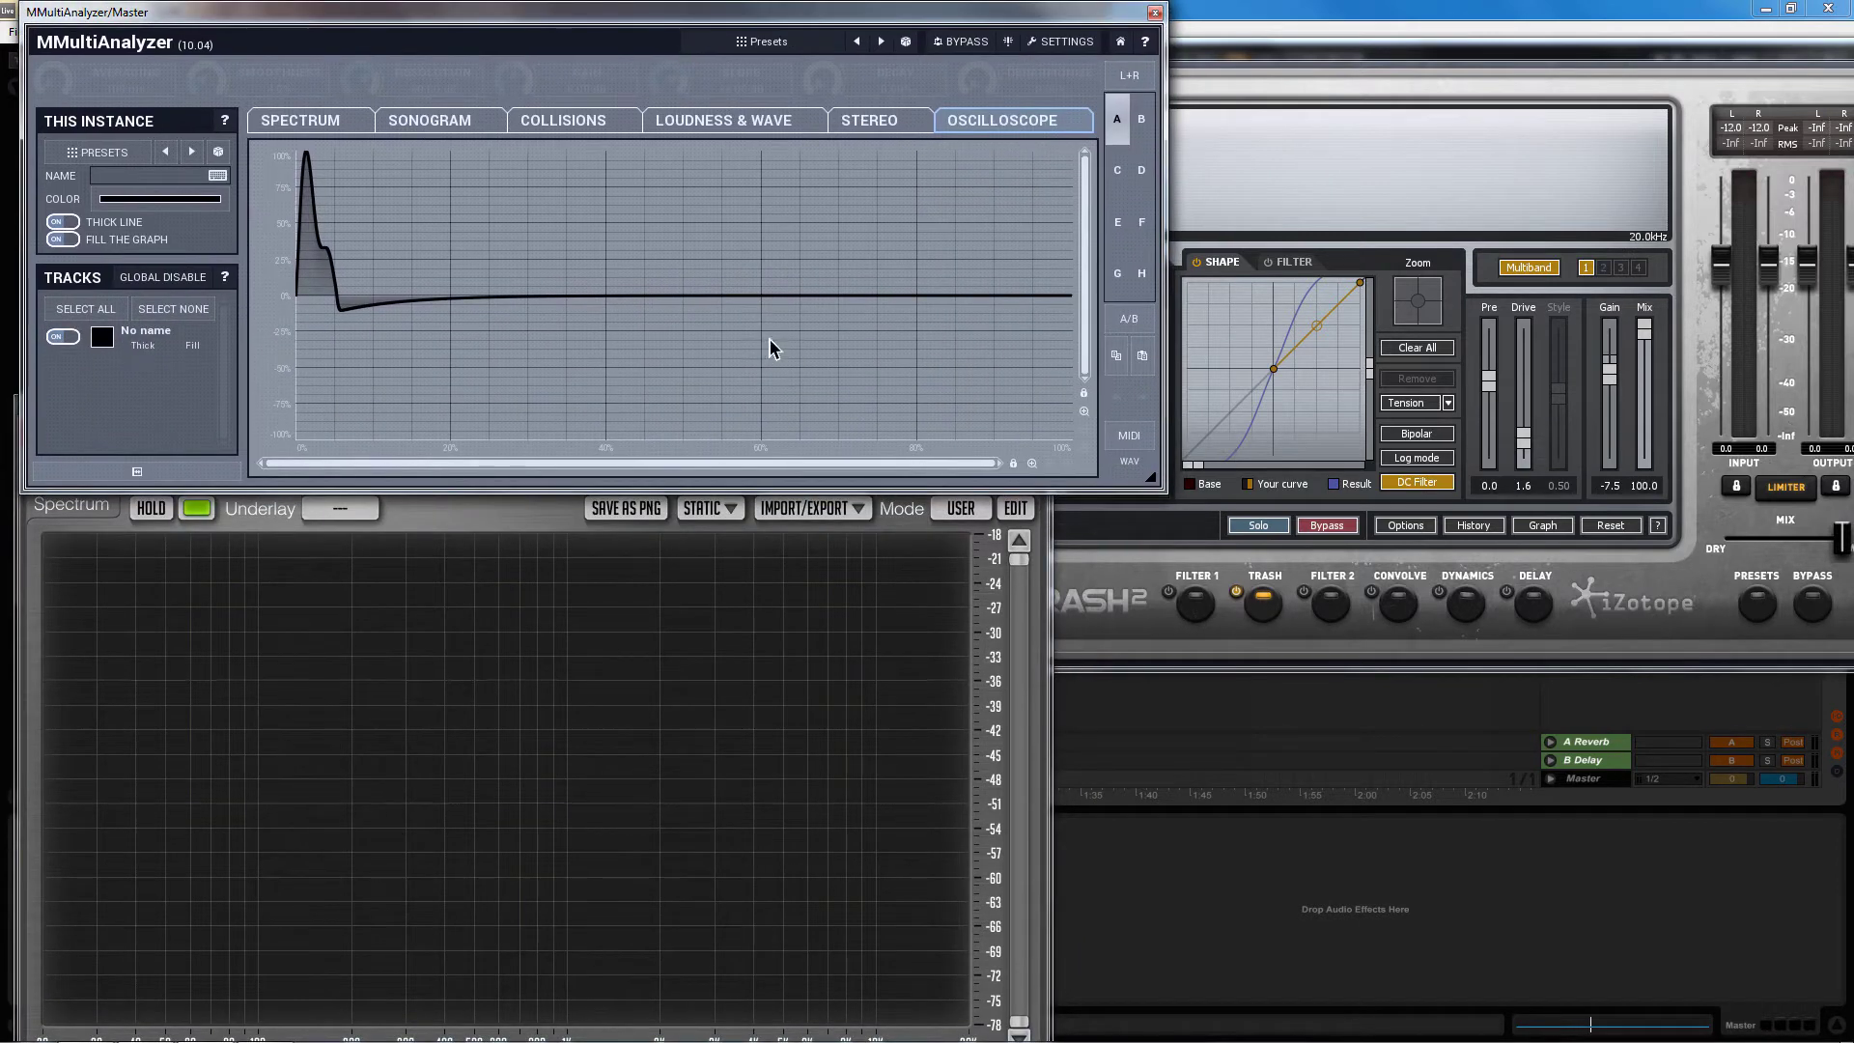
pyautogui.moveTo(372, 17)
pyautogui.mouseDown()
pyautogui.moveTo(557, 8)
pyautogui.moveTo(363, 18)
pyautogui.mouseUp()
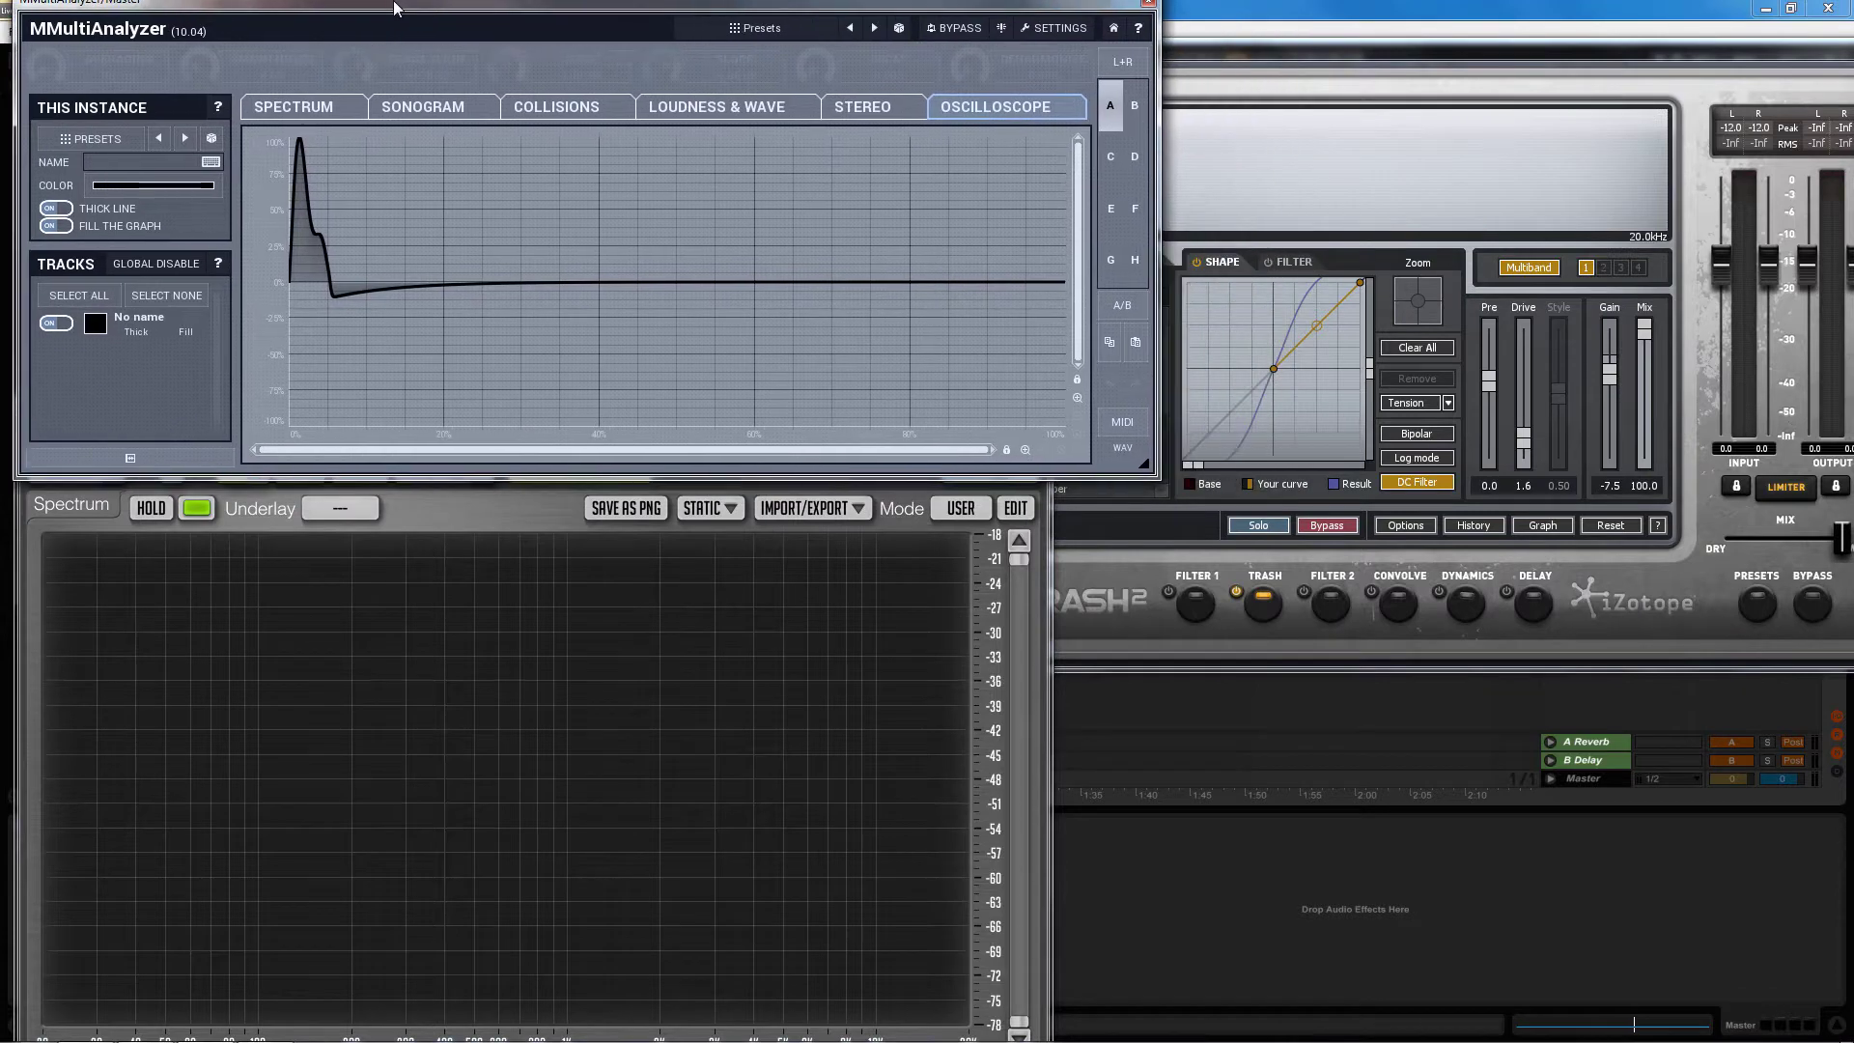
pyautogui.moveTo(1326, 41); pyautogui.dragTo(1246, 8)
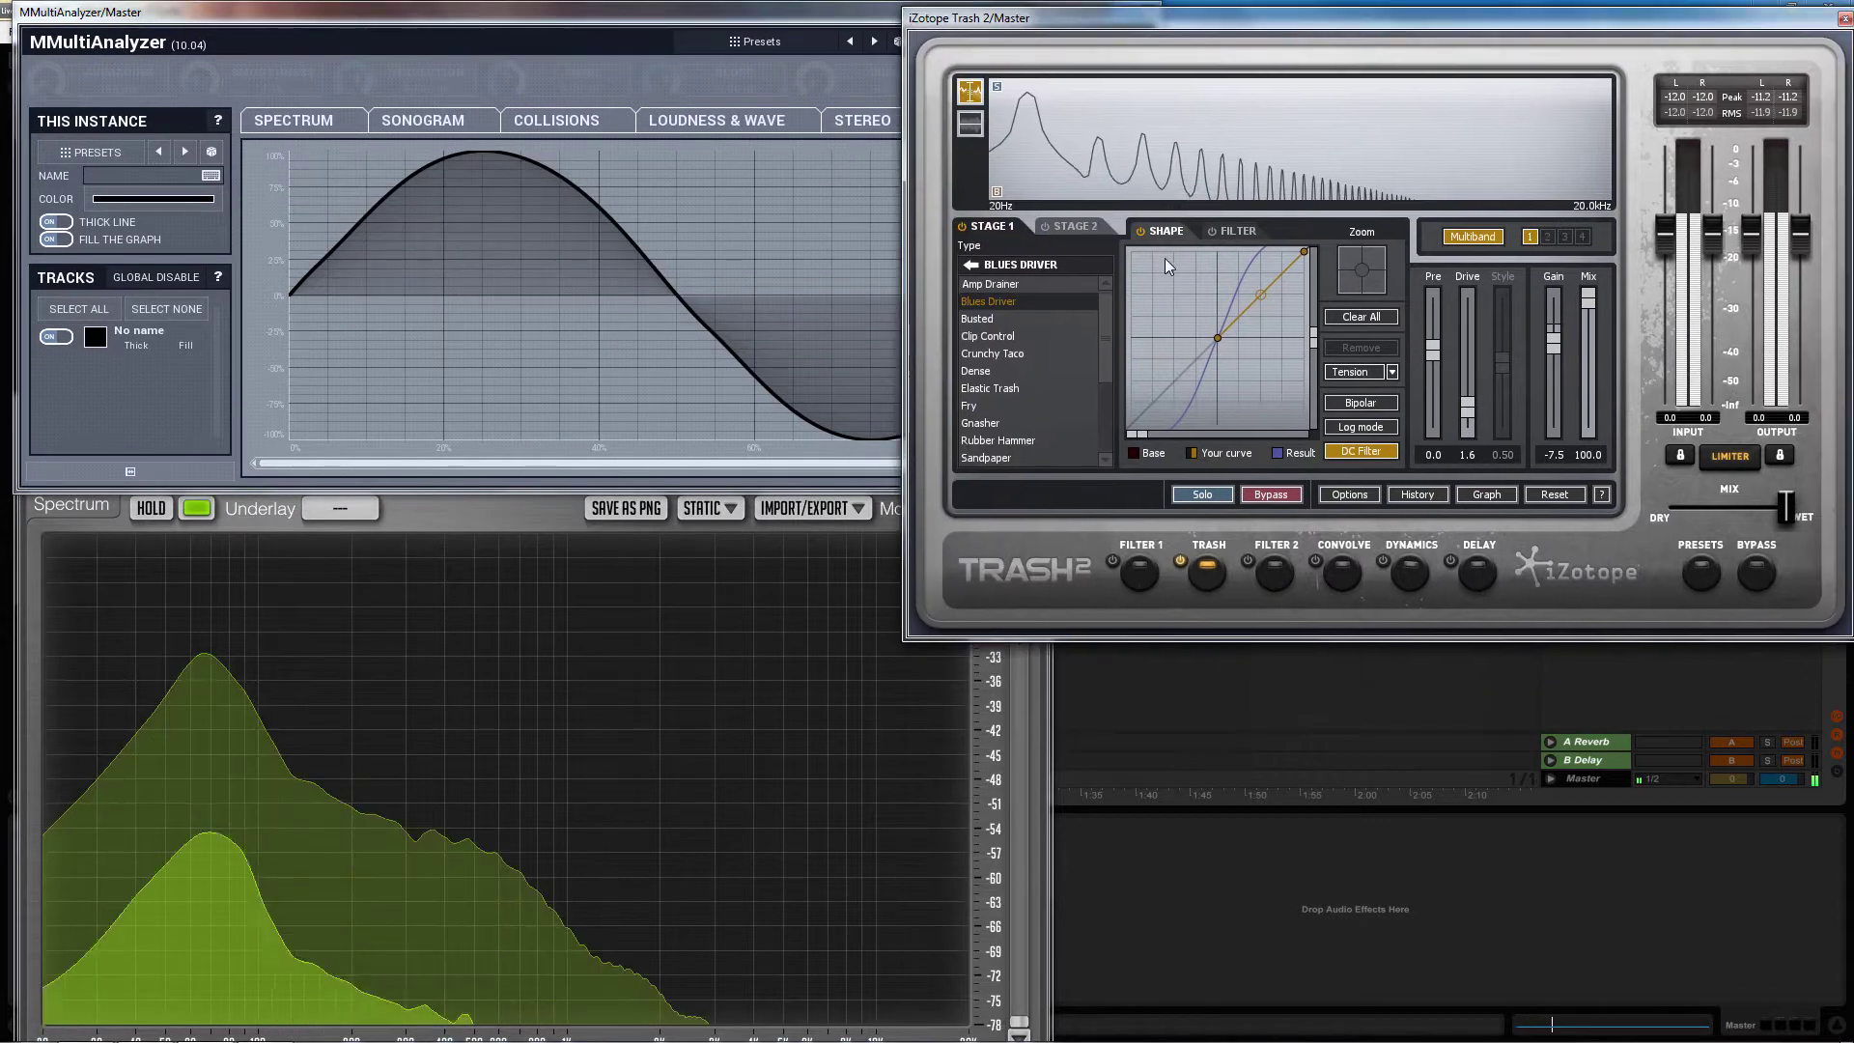
# Audition the Busted, Clip Control and Crunchy Taco types from Trash 2's Distort category in Stage 1
pyautogui.click(971, 265)
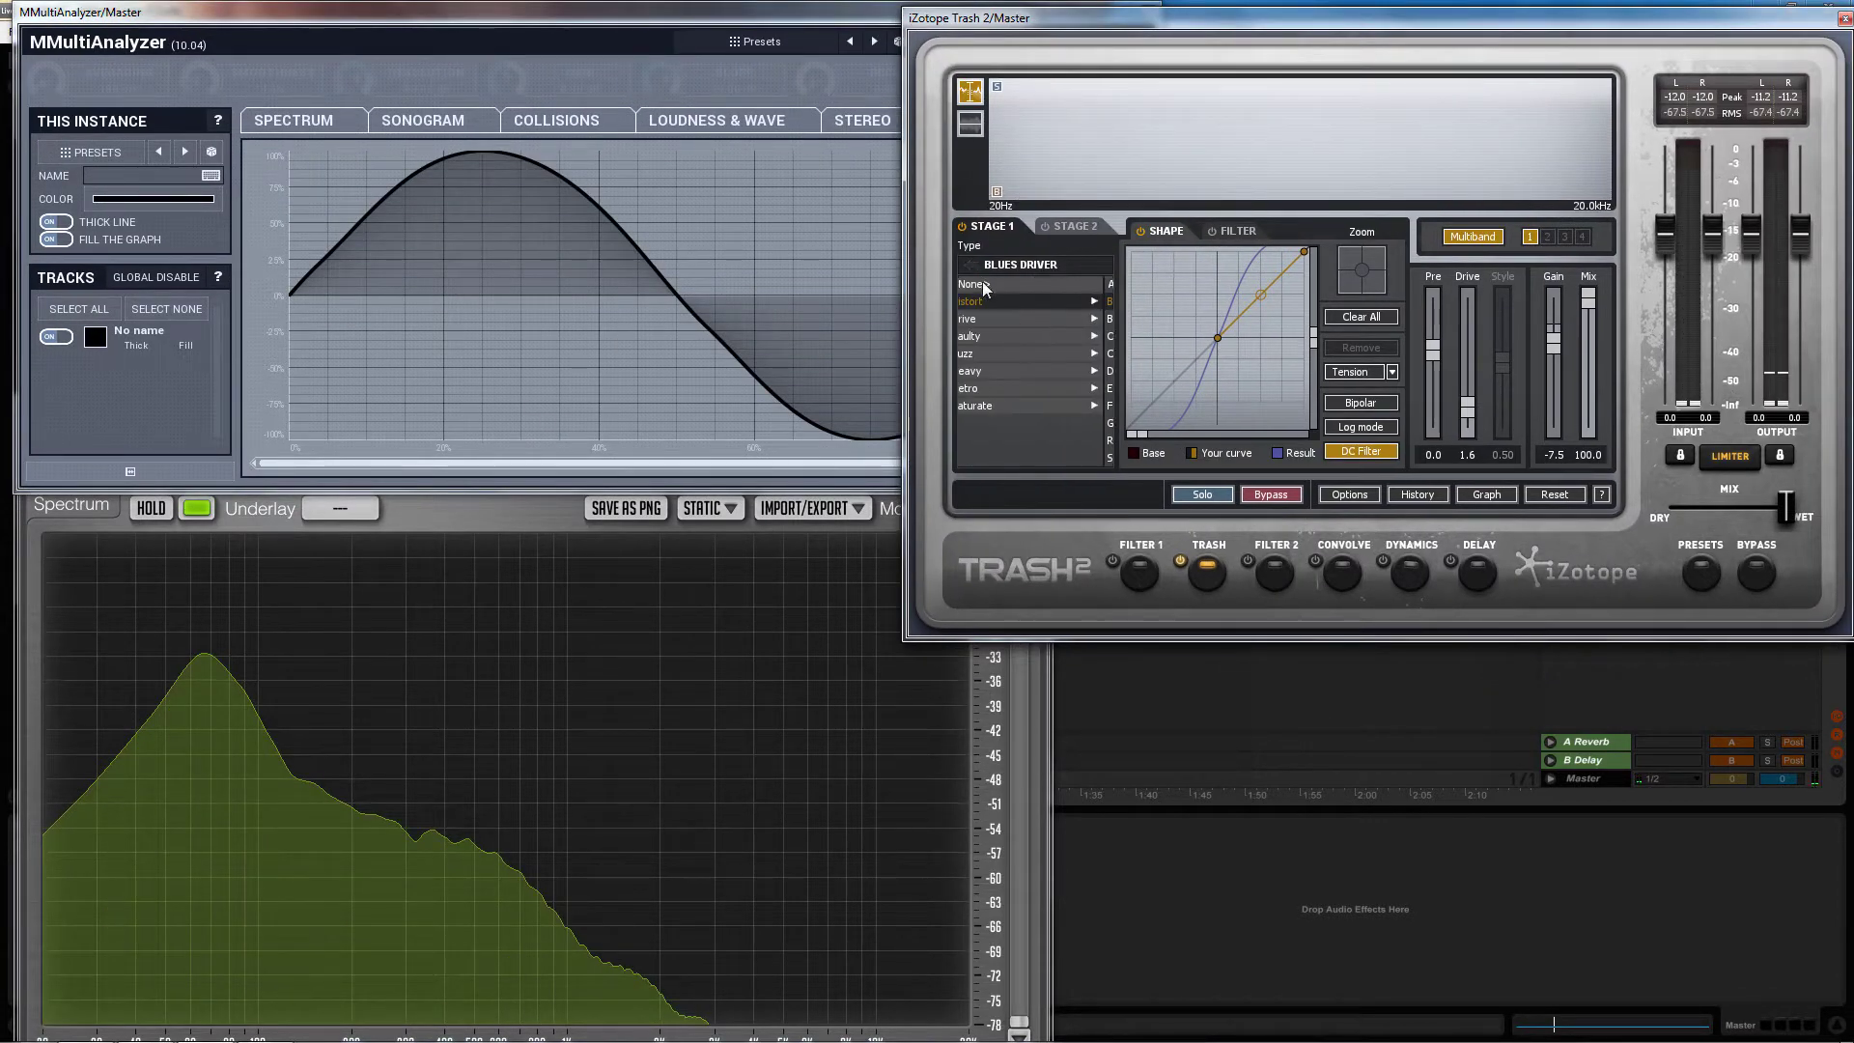
pyautogui.click(1005, 299)
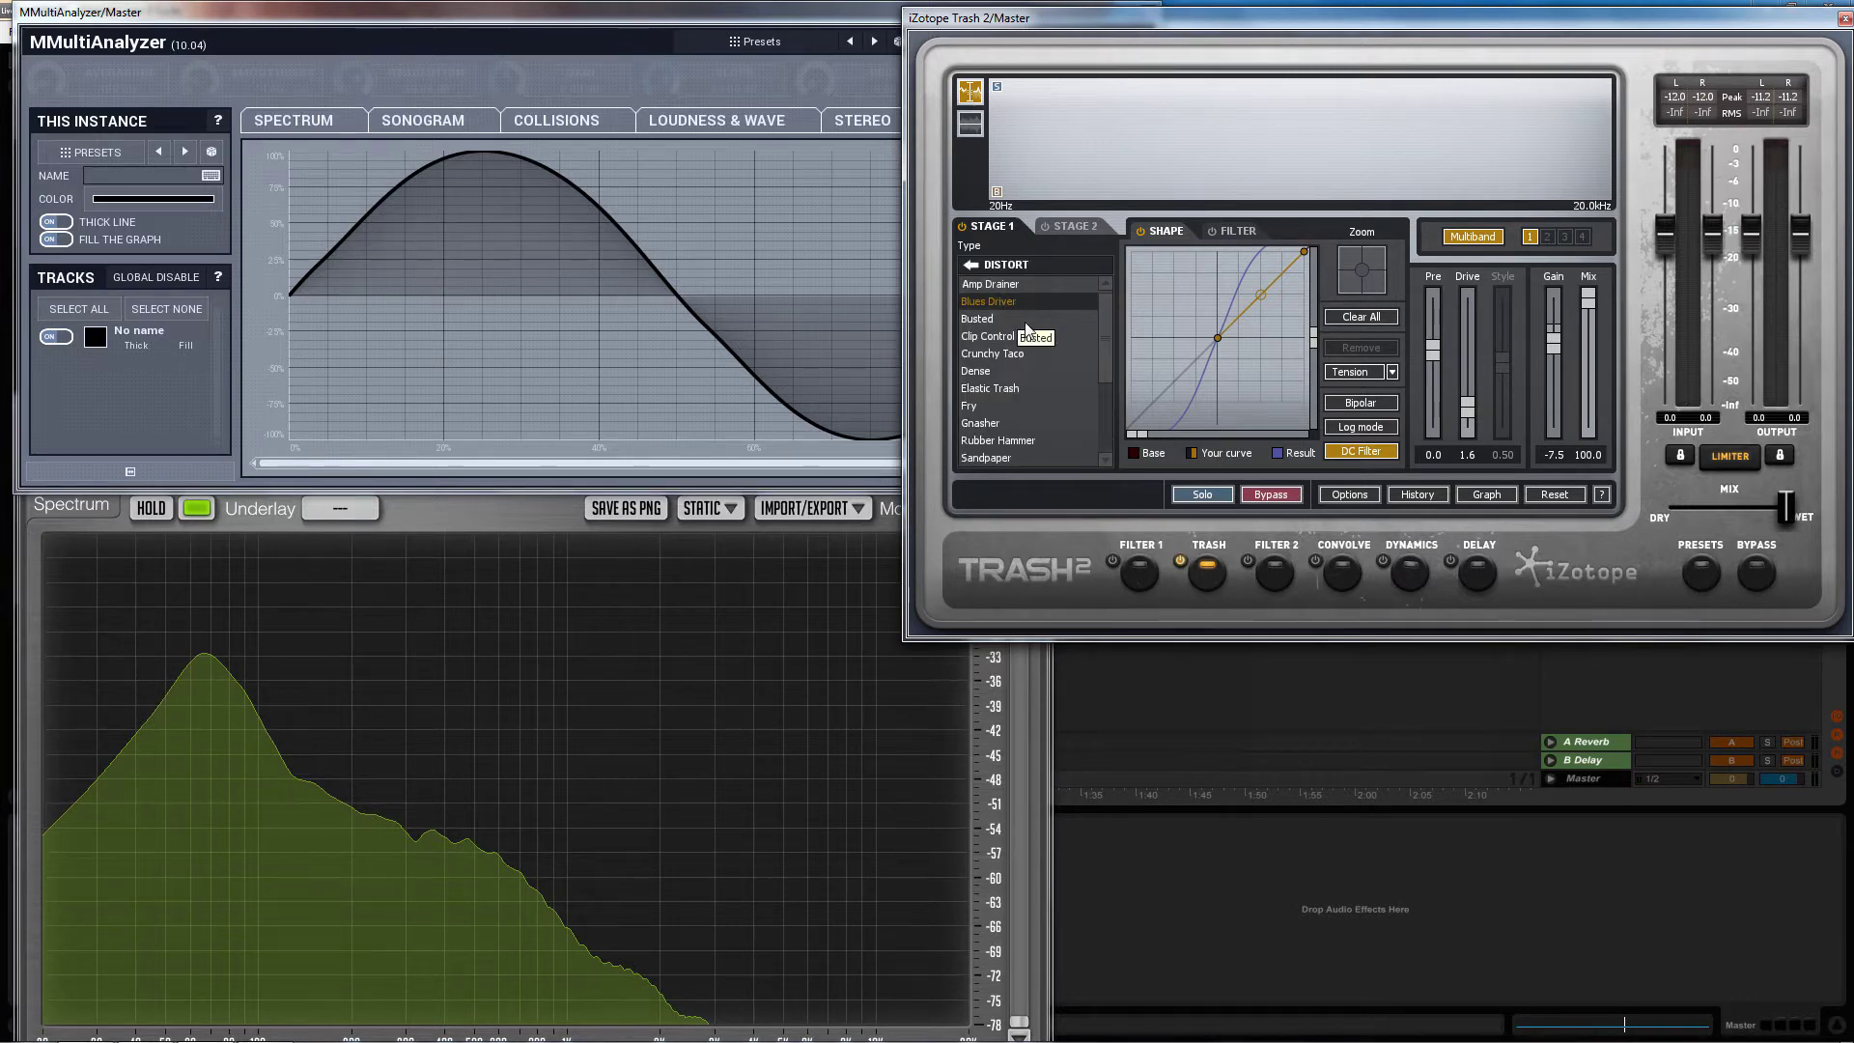
pyautogui.click(1023, 321)
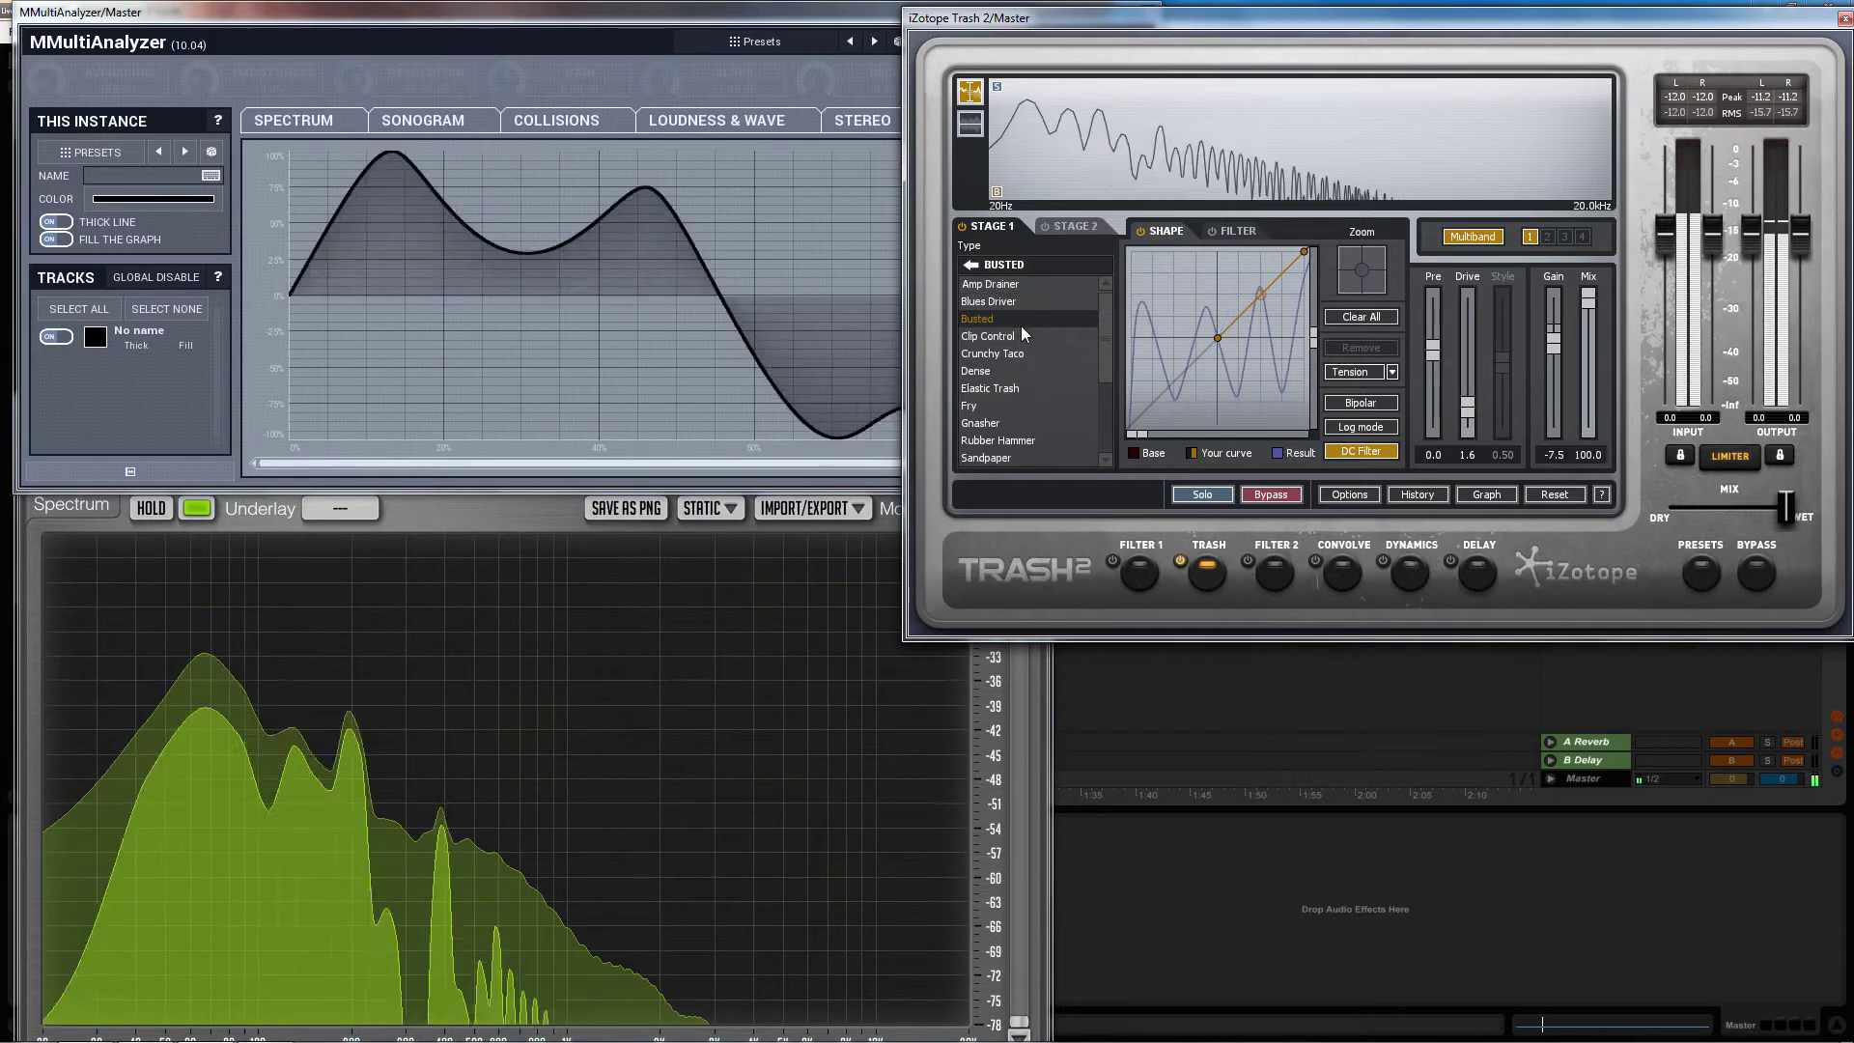
pyautogui.click(1014, 339)
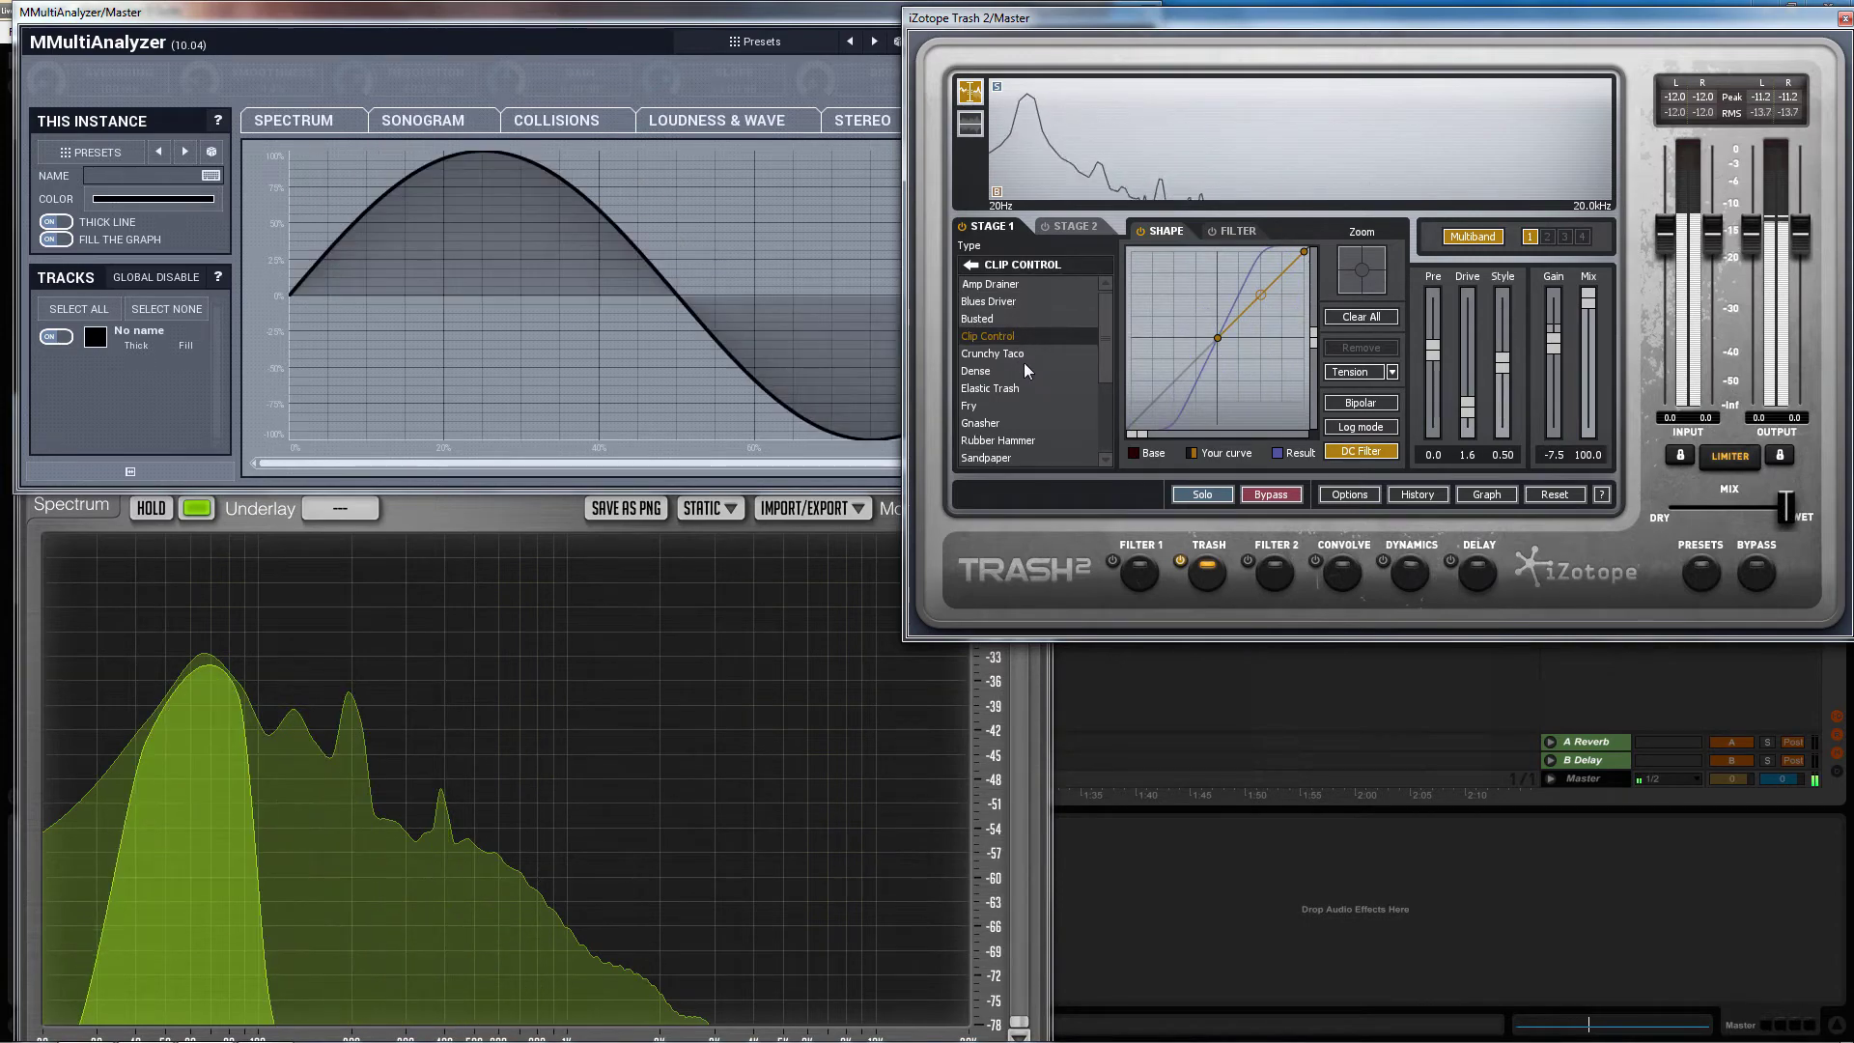
pyautogui.click(1006, 361)
# Audition the Rubber Hammer, Slight Twist and Soft Taco distortion types in Trash 2's Stage 1
pyautogui.moveTo(1107, 377); pyautogui.dragTo(1109, 392)
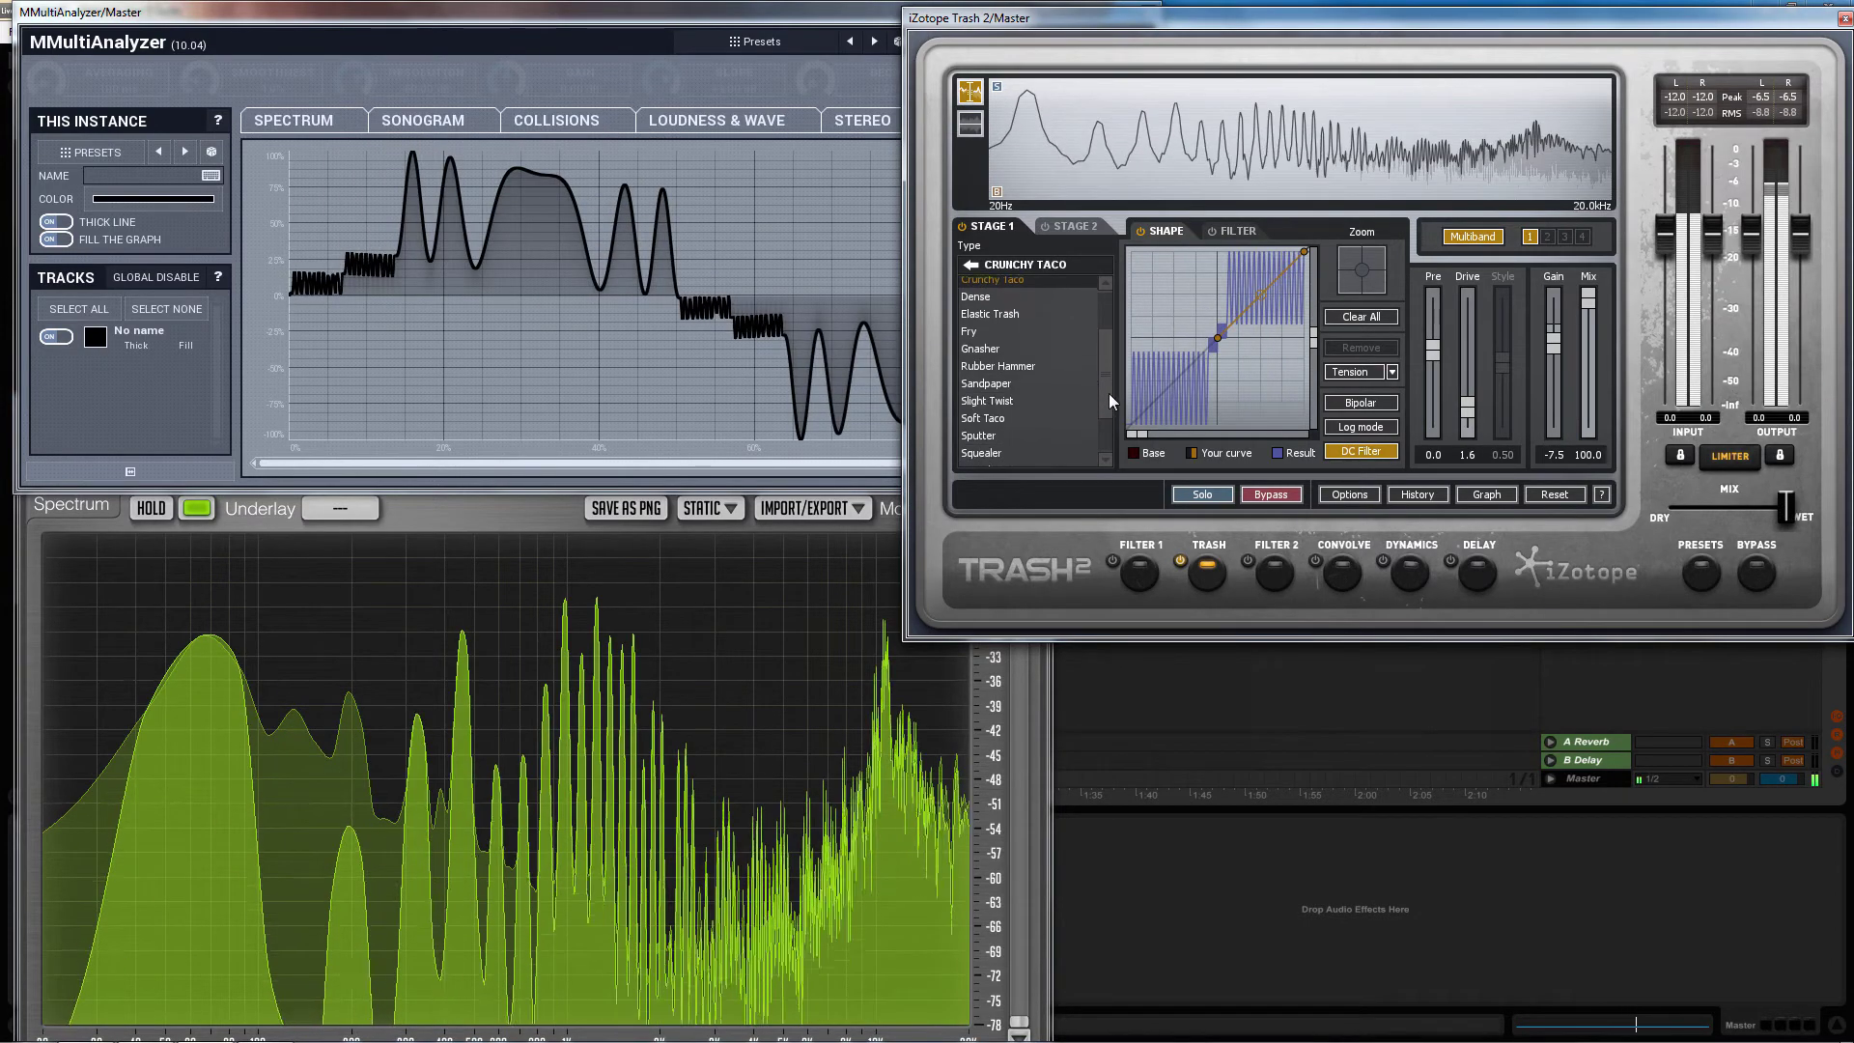
pyautogui.click(1021, 365)
pyautogui.click(1036, 400)
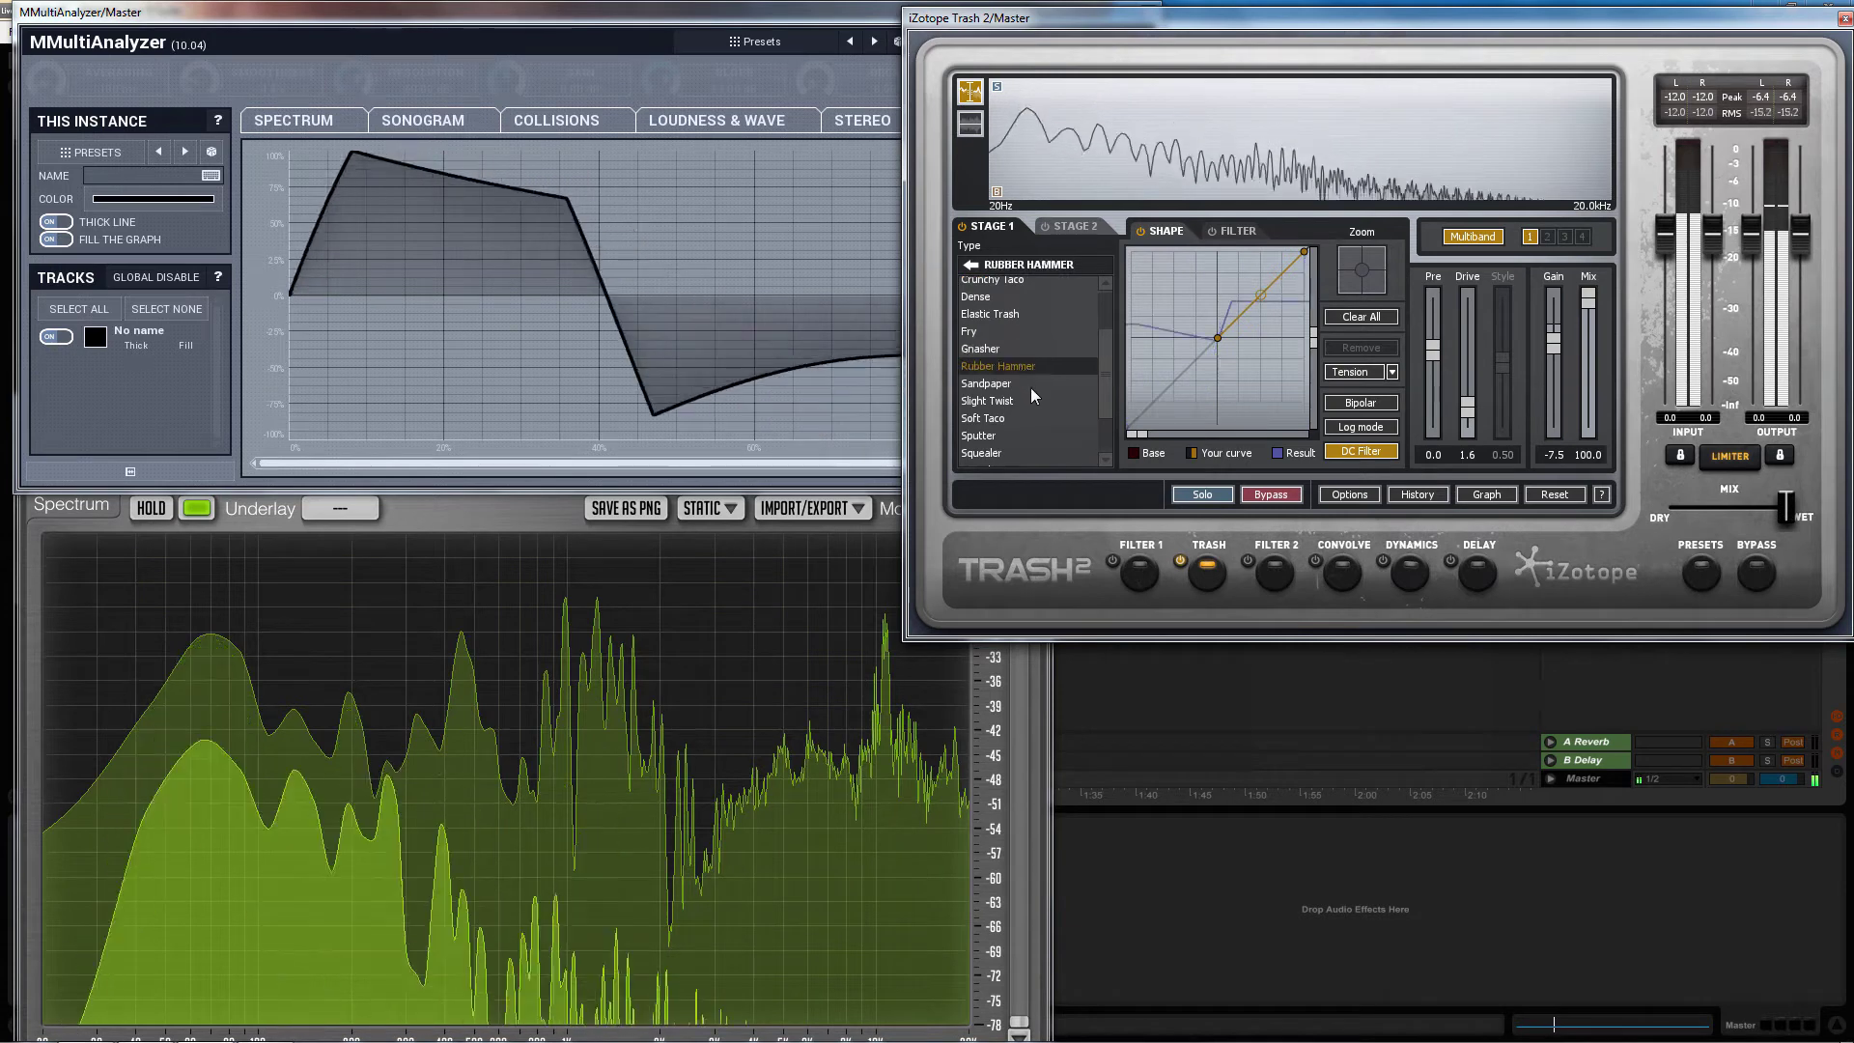
pyautogui.moveTo(1102, 390); pyautogui.dragTo(1103, 409)
pyautogui.click(1020, 367)
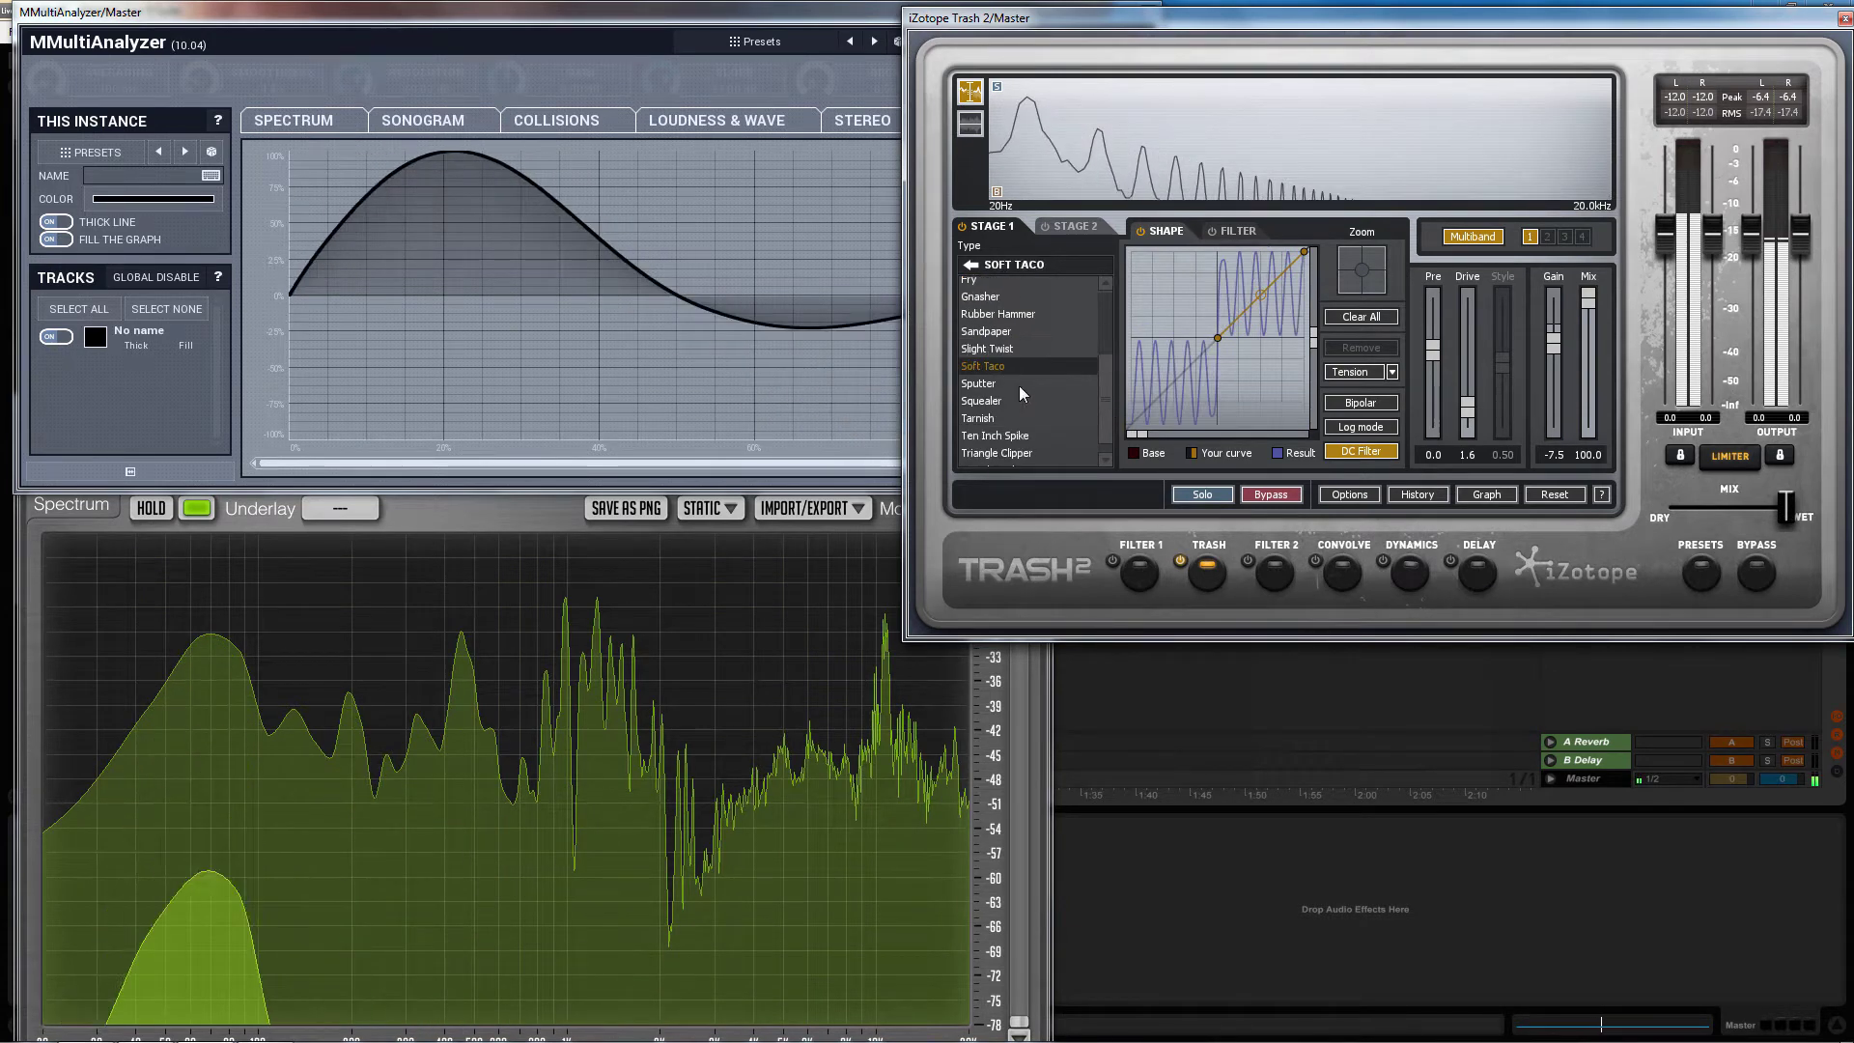
# Audition the Sputter, Triangle Clipper and Weathered distortion types in Trash 2's Stage 1
pyautogui.click(1021, 399)
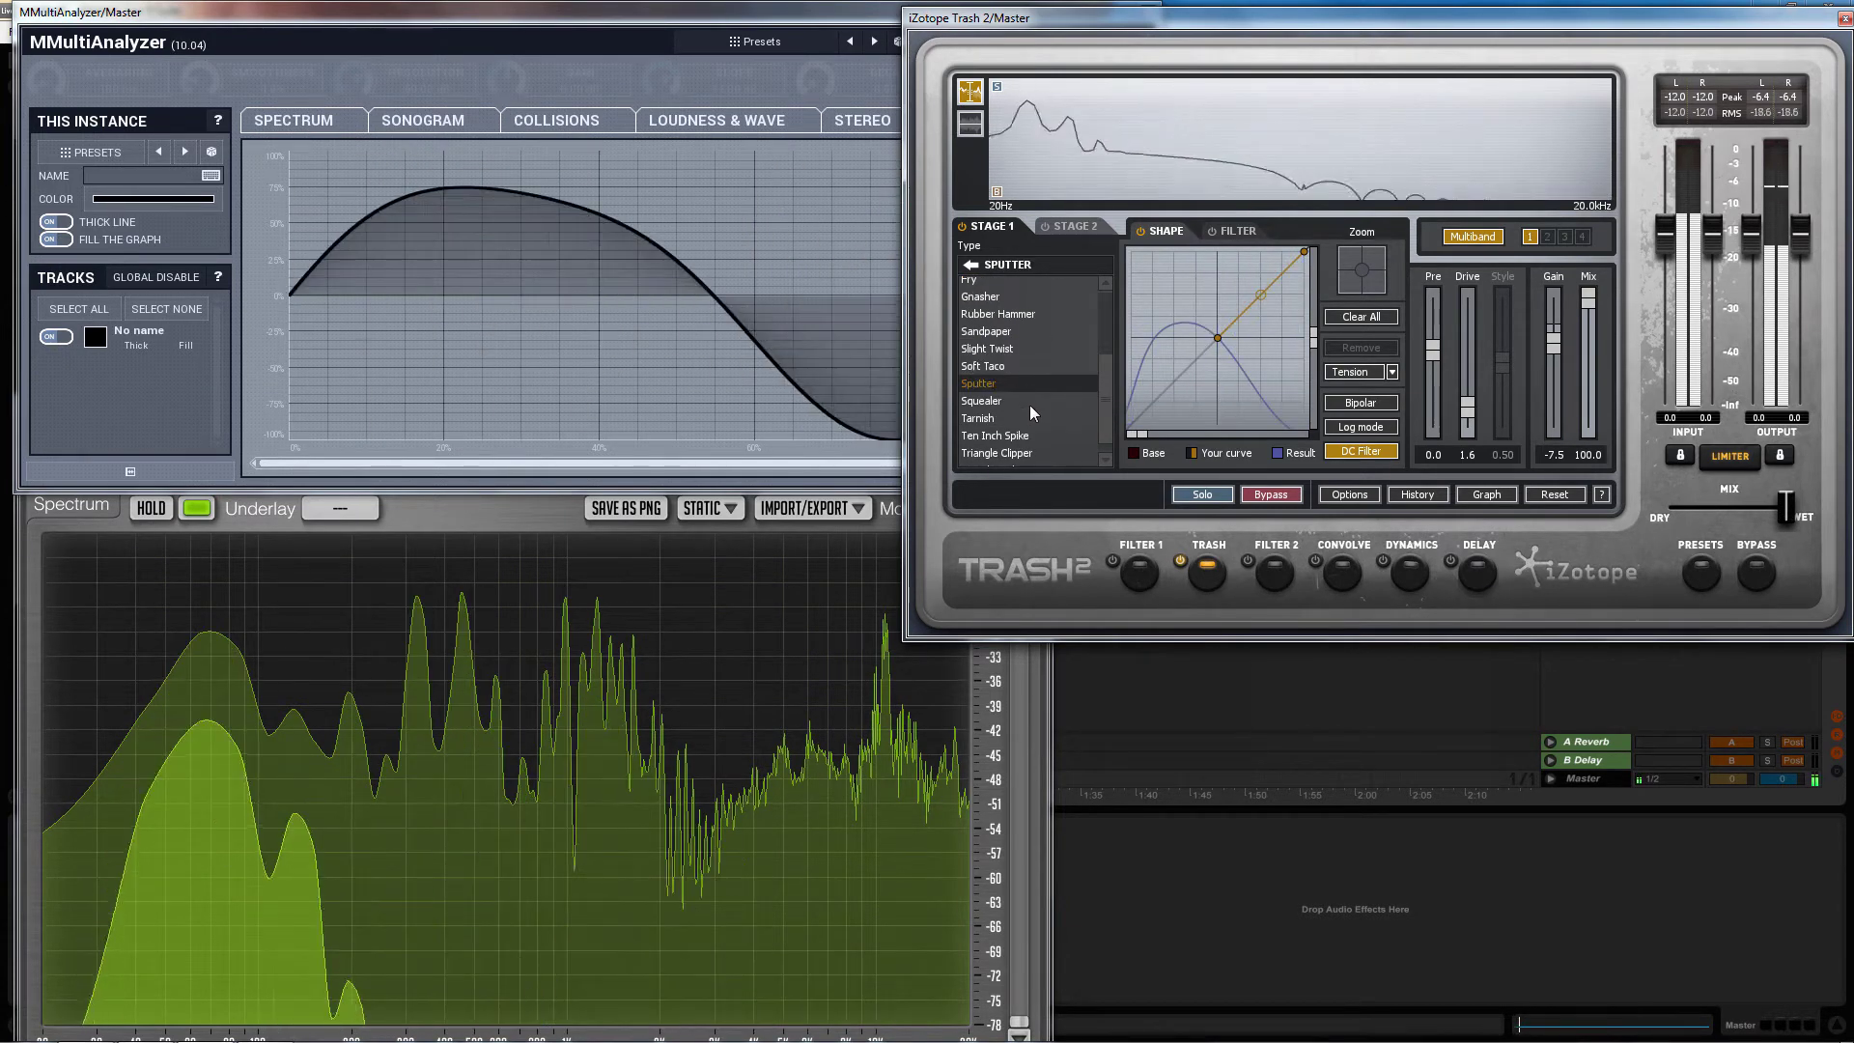
pyautogui.click(1041, 450)
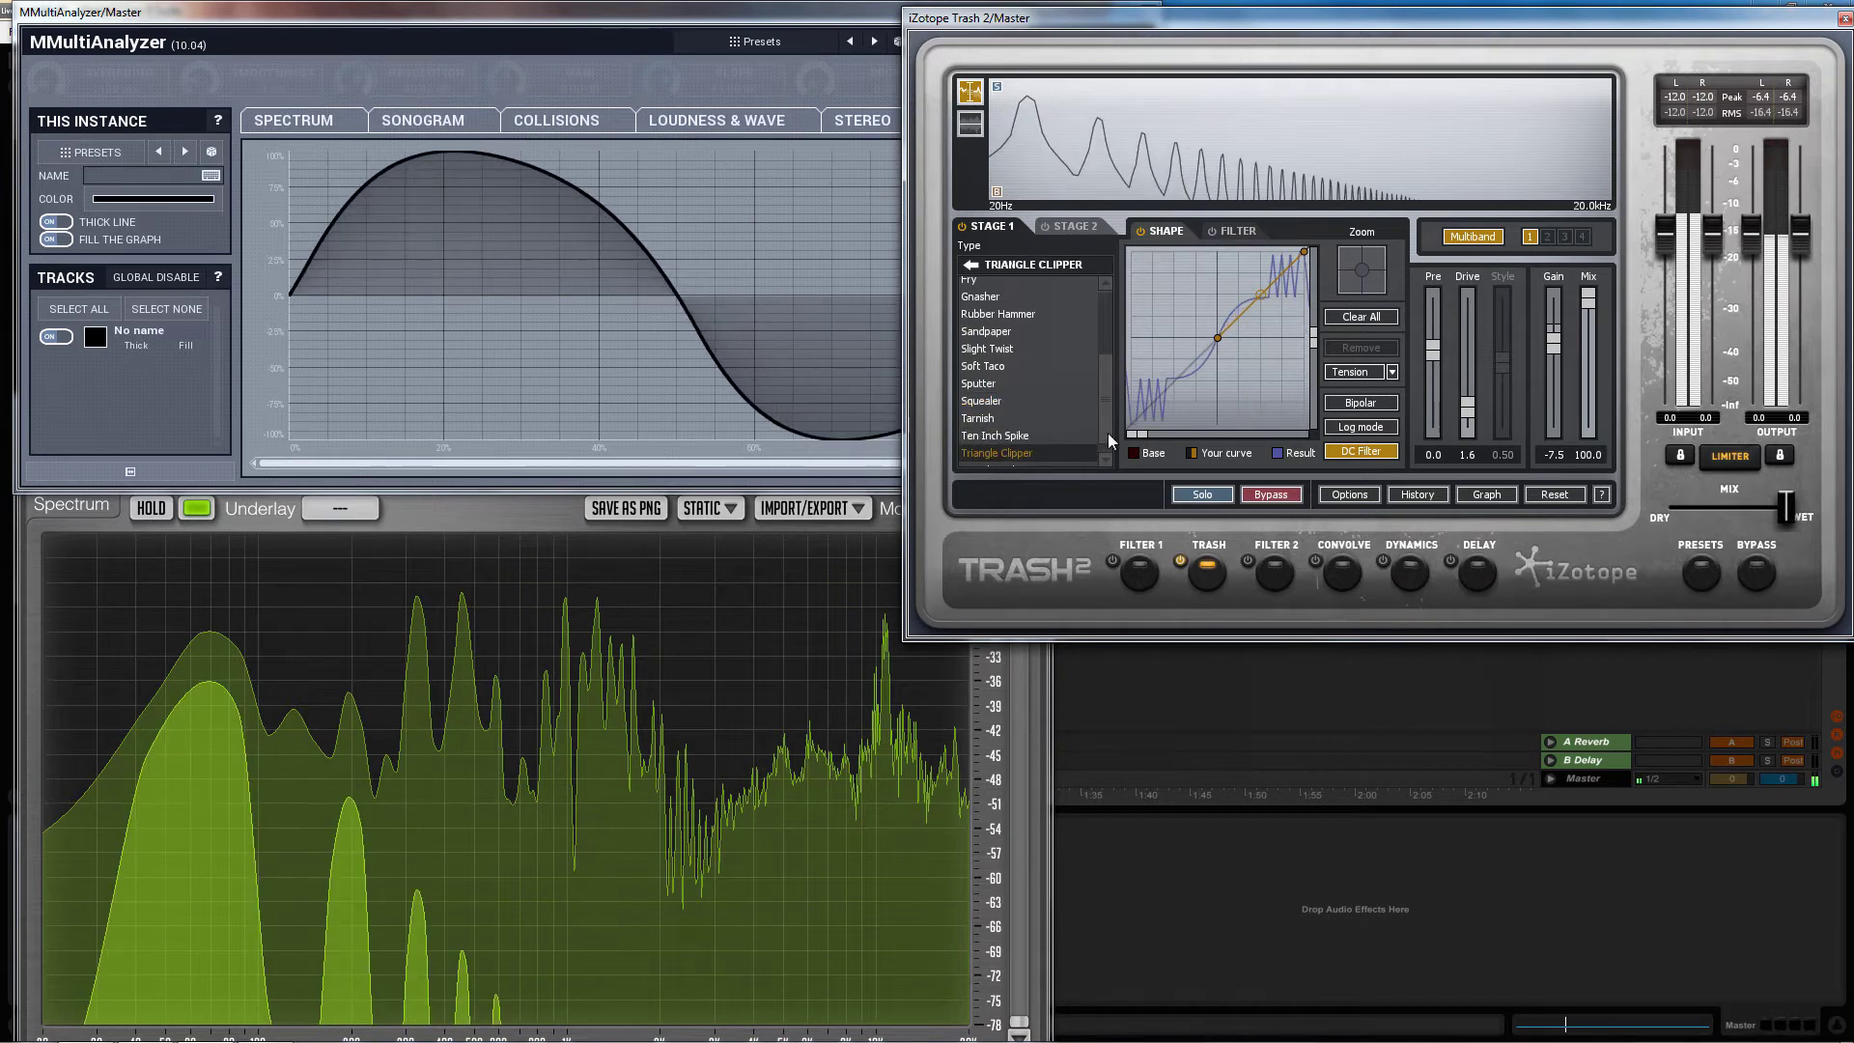
pyautogui.scroll(-1, 1106, 434)
pyautogui.click(1061, 458)
# Audition the types in Trash 2's Faulty category in Stage 1, including Bad Breakup, Faulty Transistor and Uncontrolled Static
pyautogui.click(985, 265)
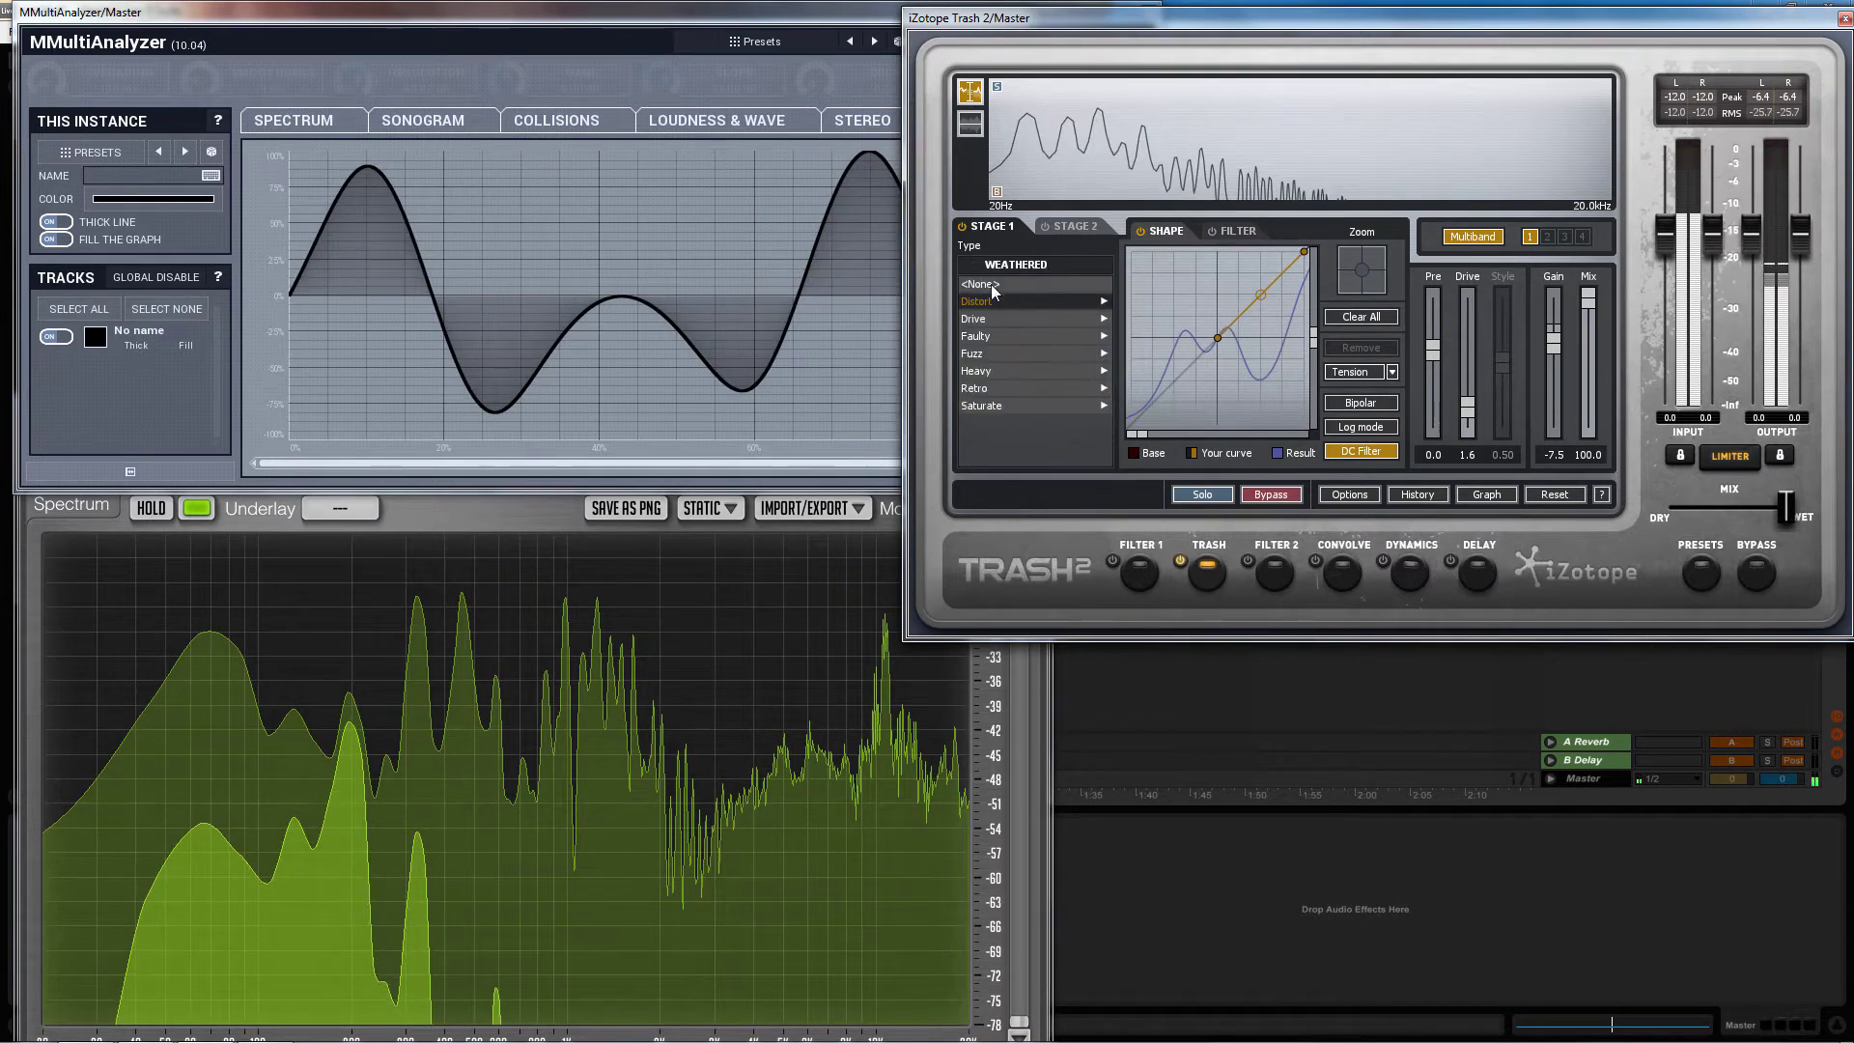
pyautogui.click(1018, 338)
pyautogui.click(1013, 301)
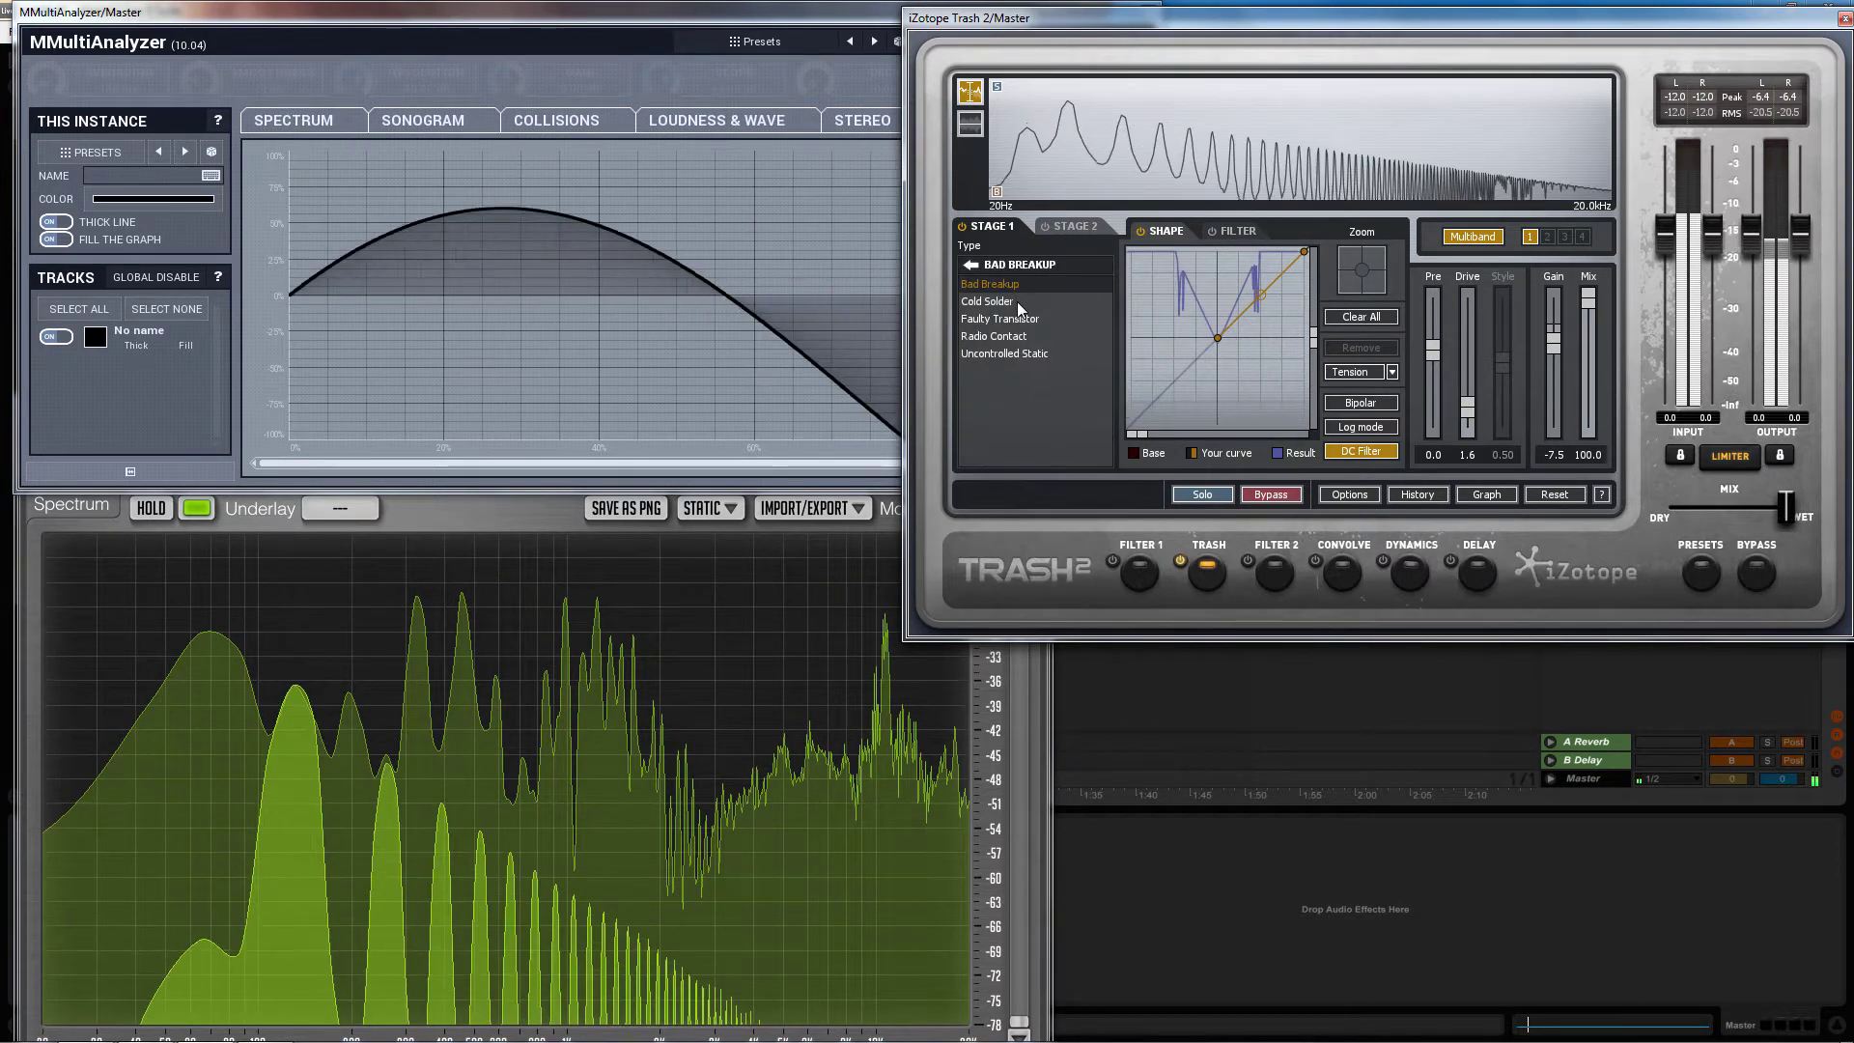
pyautogui.click(1037, 335)
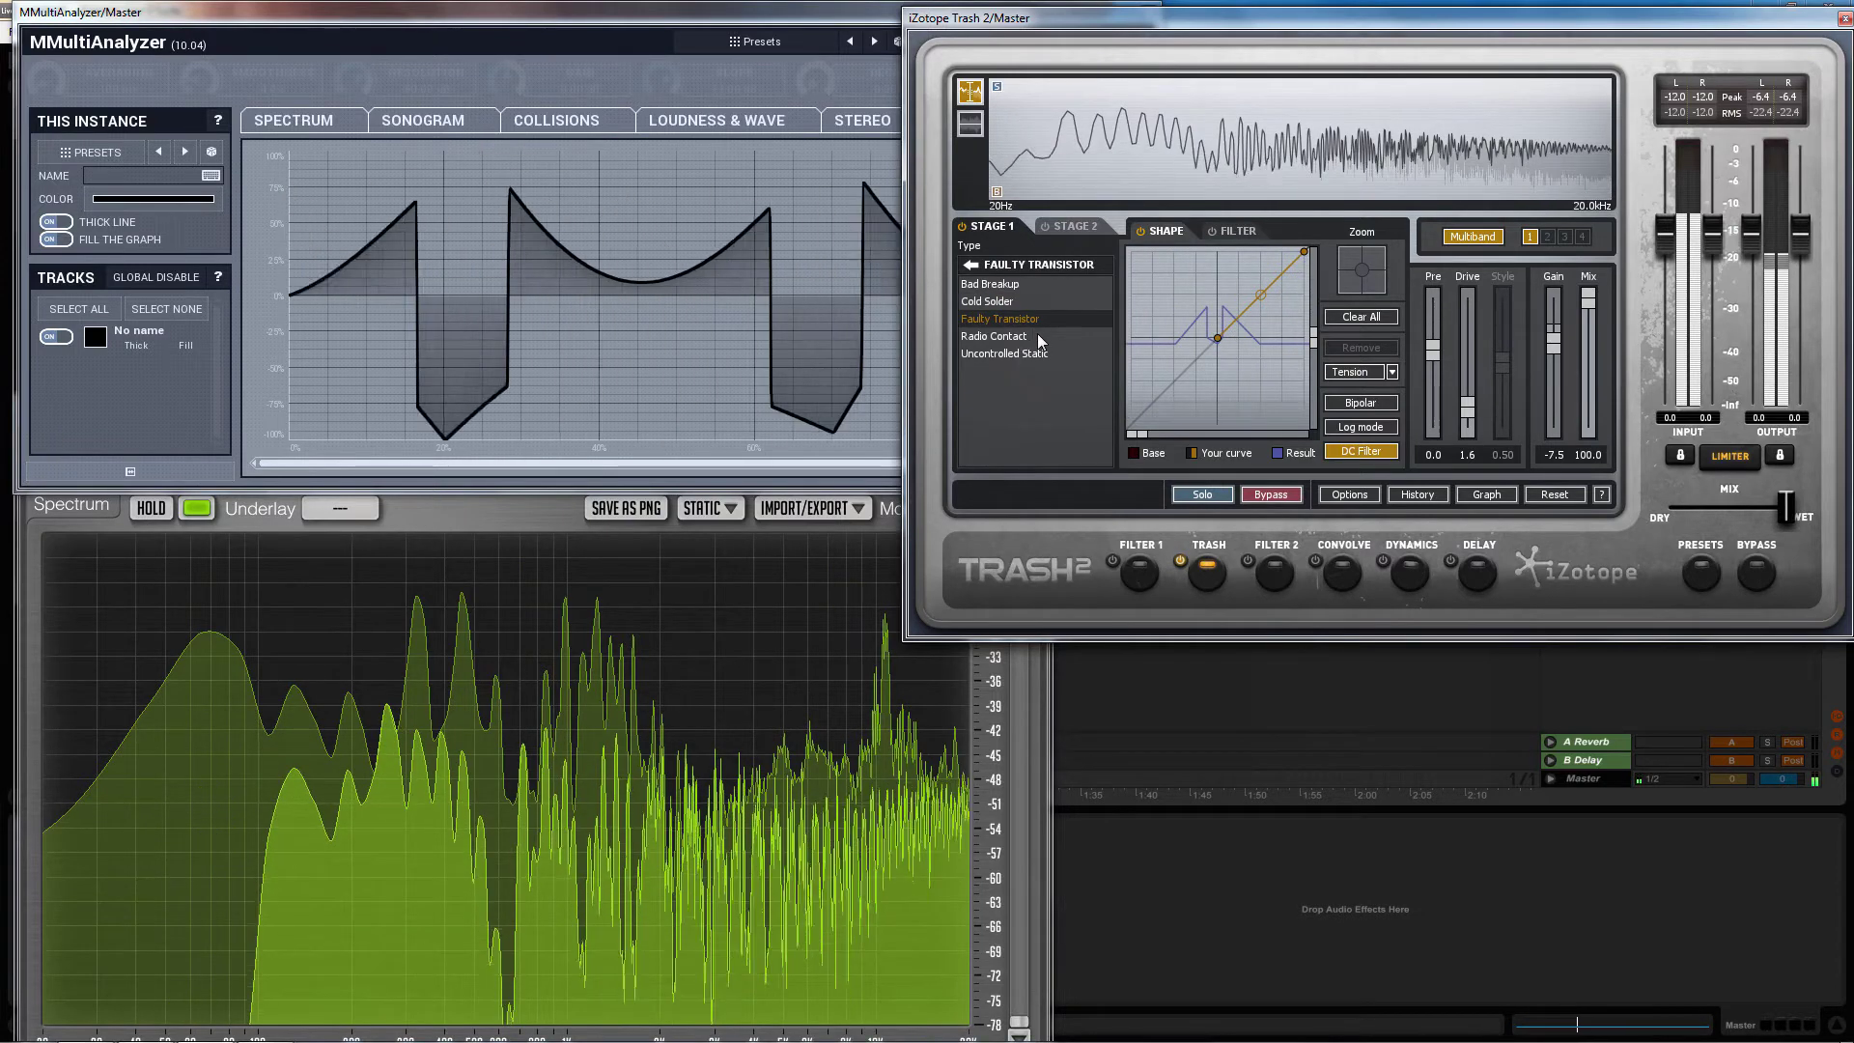
pyautogui.click(1046, 354)
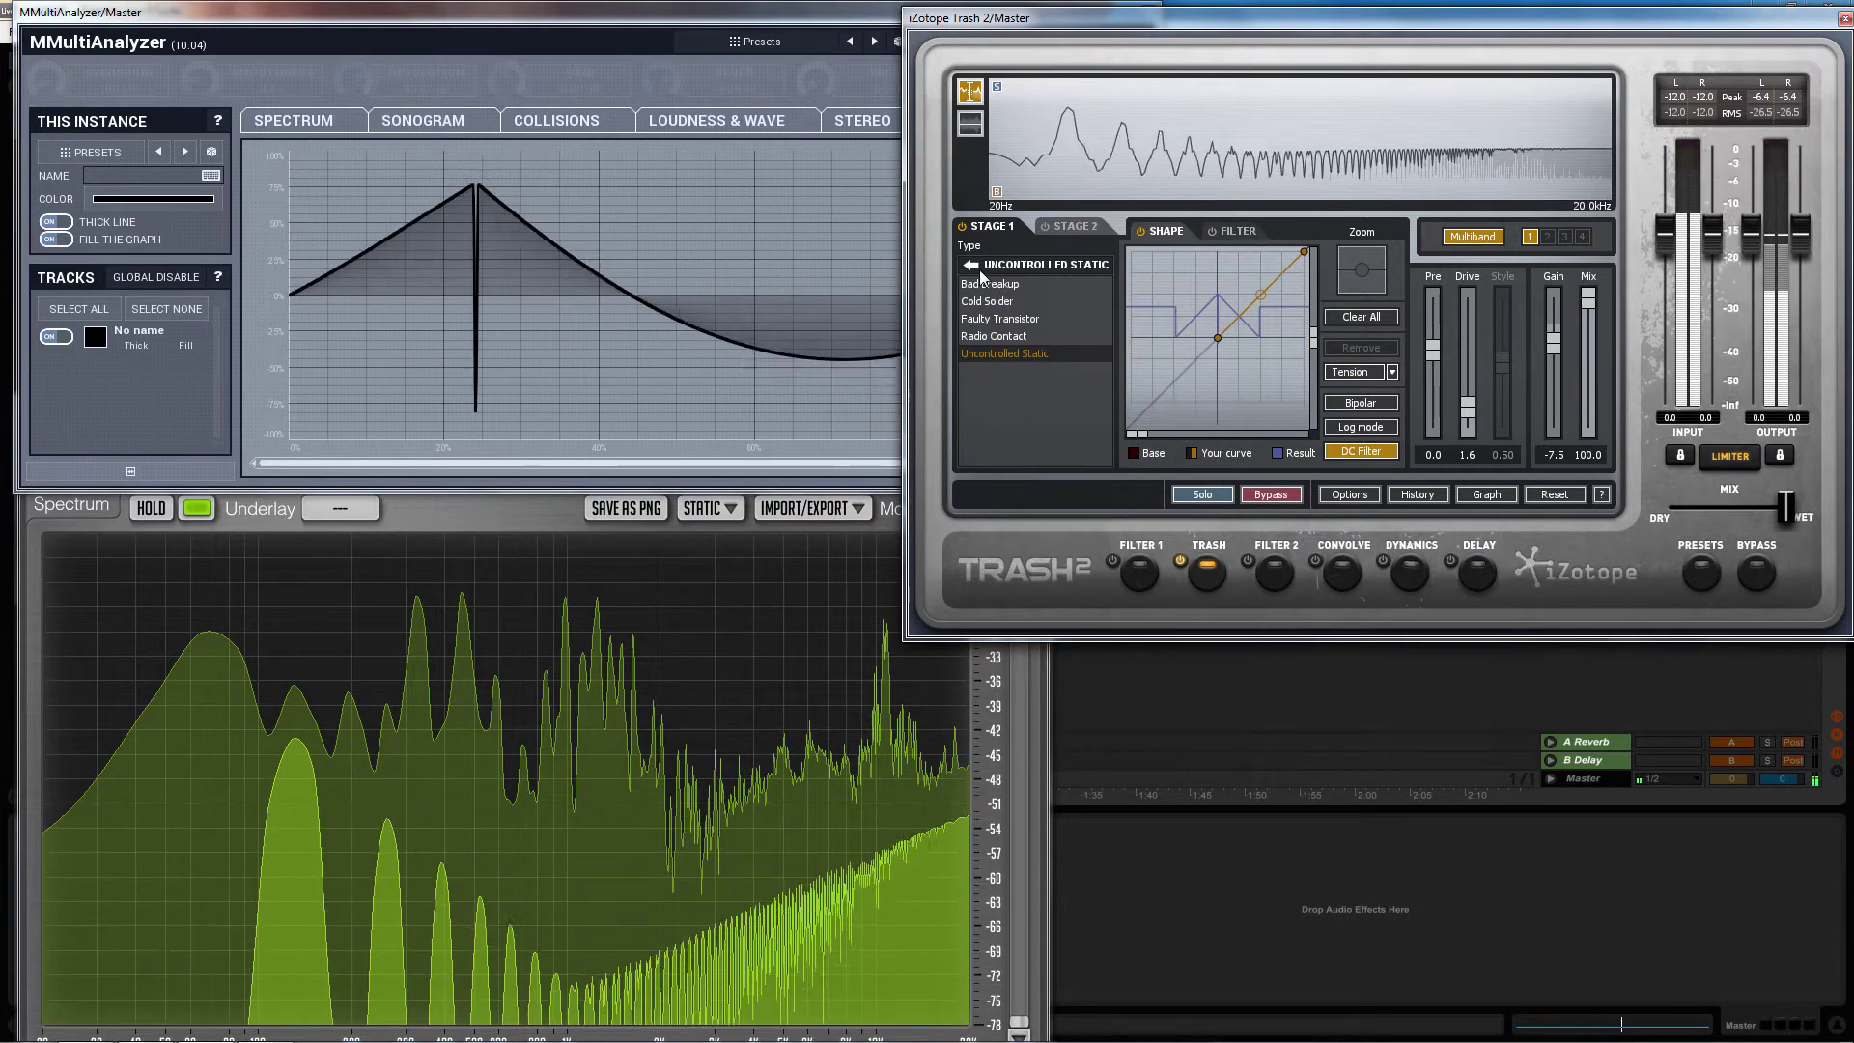
# Audition the Cracked Actor, Impaler and Noise Art types from Trash 2's Fuzz category in Stage 1
pyautogui.click(977, 266)
pyautogui.click(1022, 351)
pyautogui.click(1018, 338)
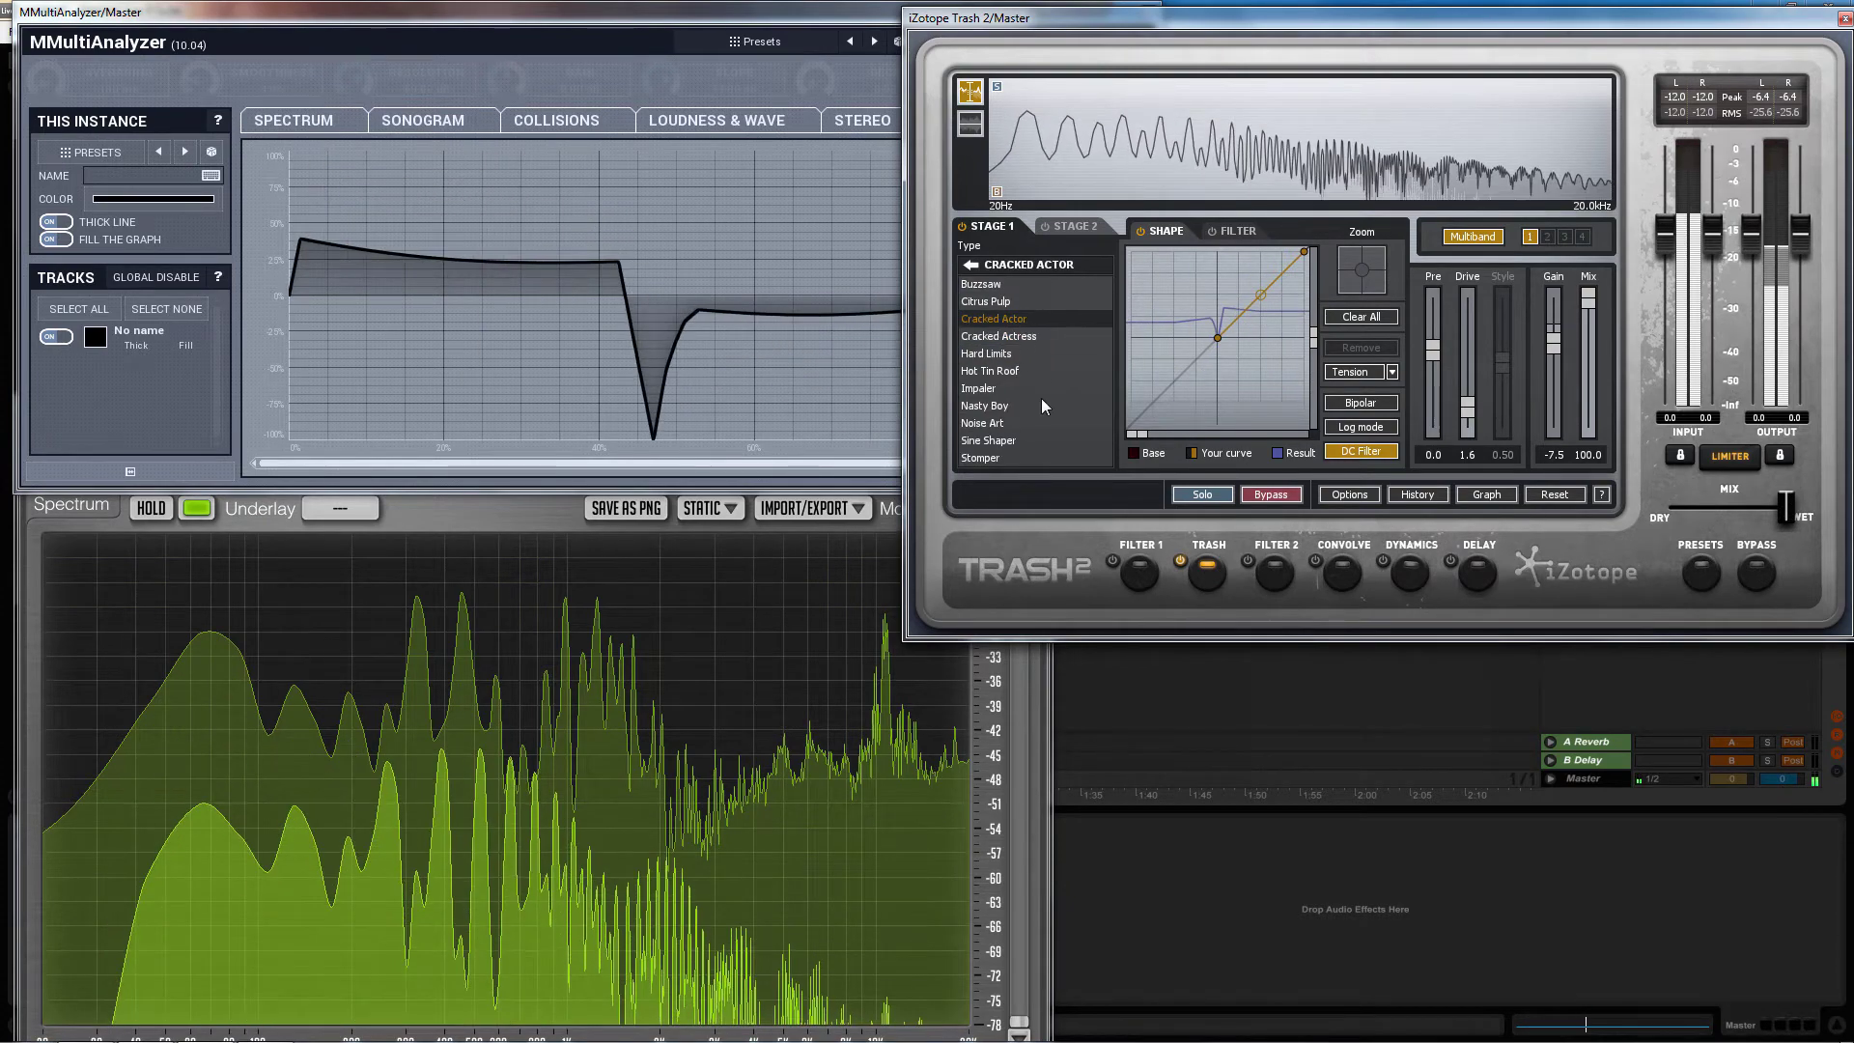
pyautogui.click(1041, 403)
pyautogui.click(1030, 386)
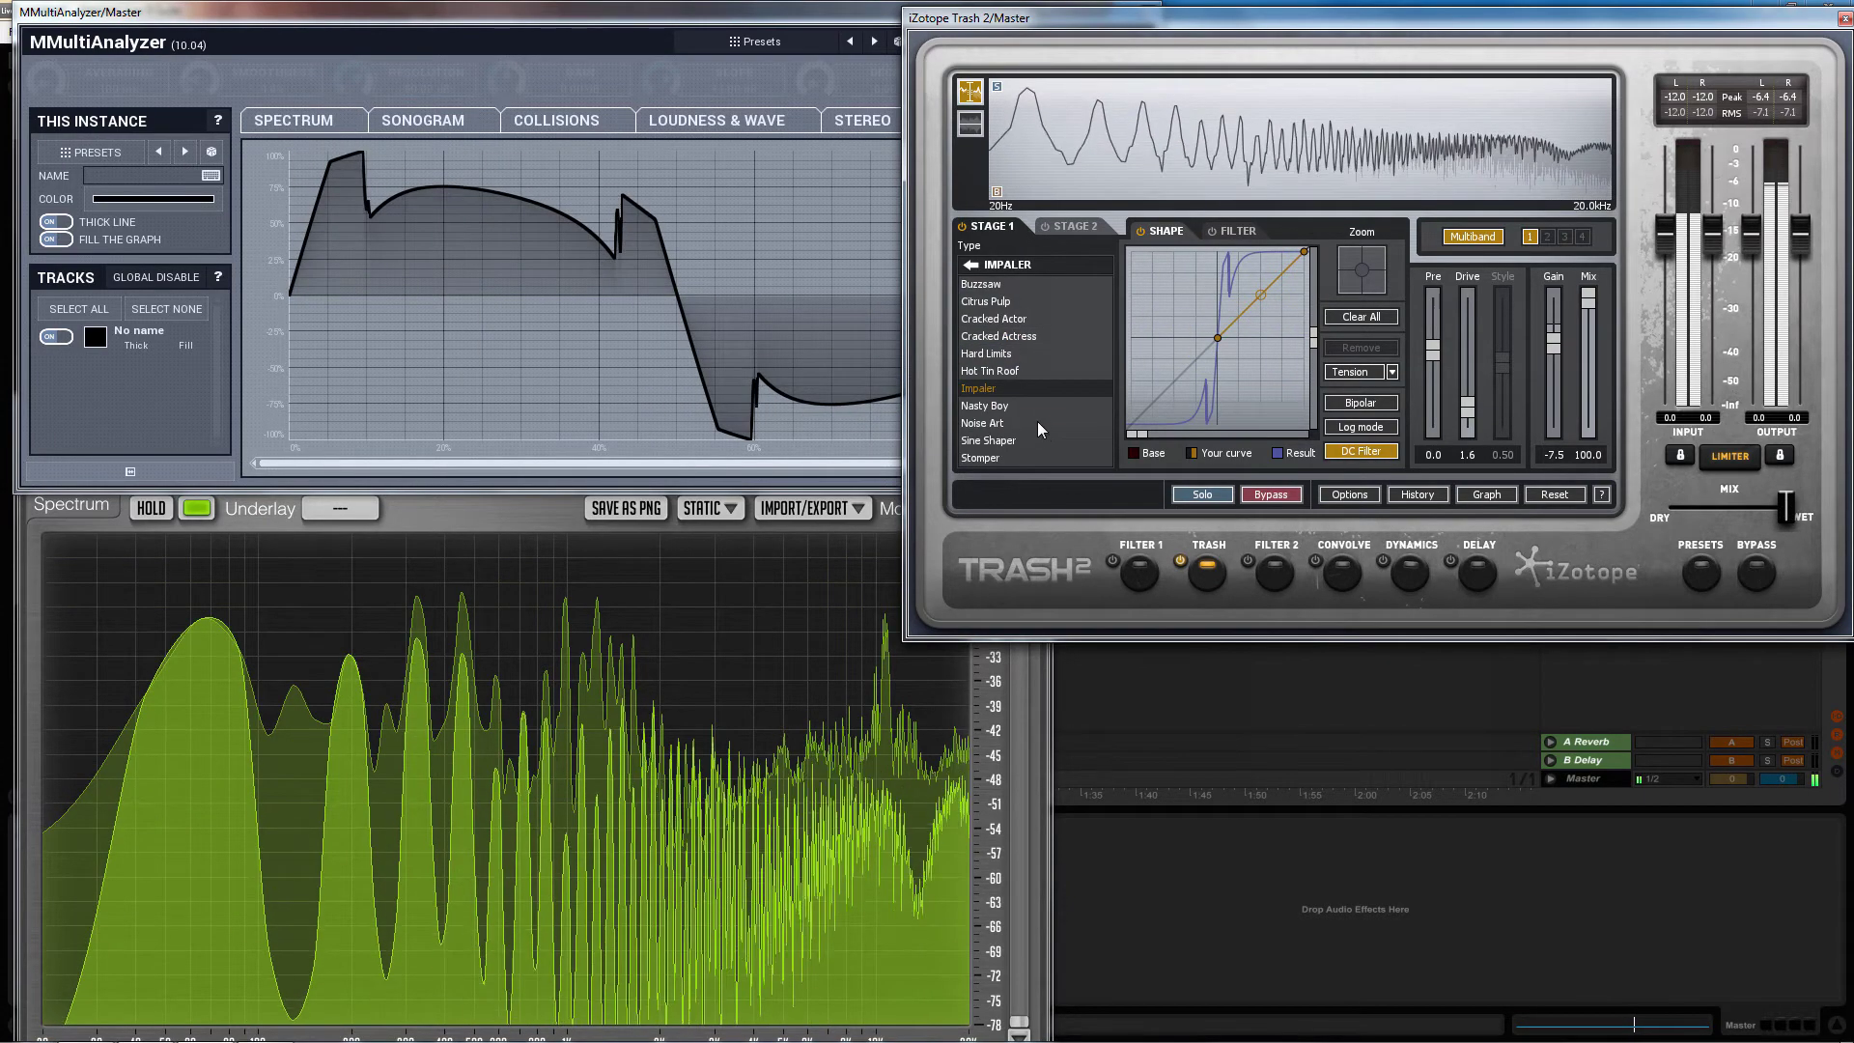
pyautogui.click(1034, 421)
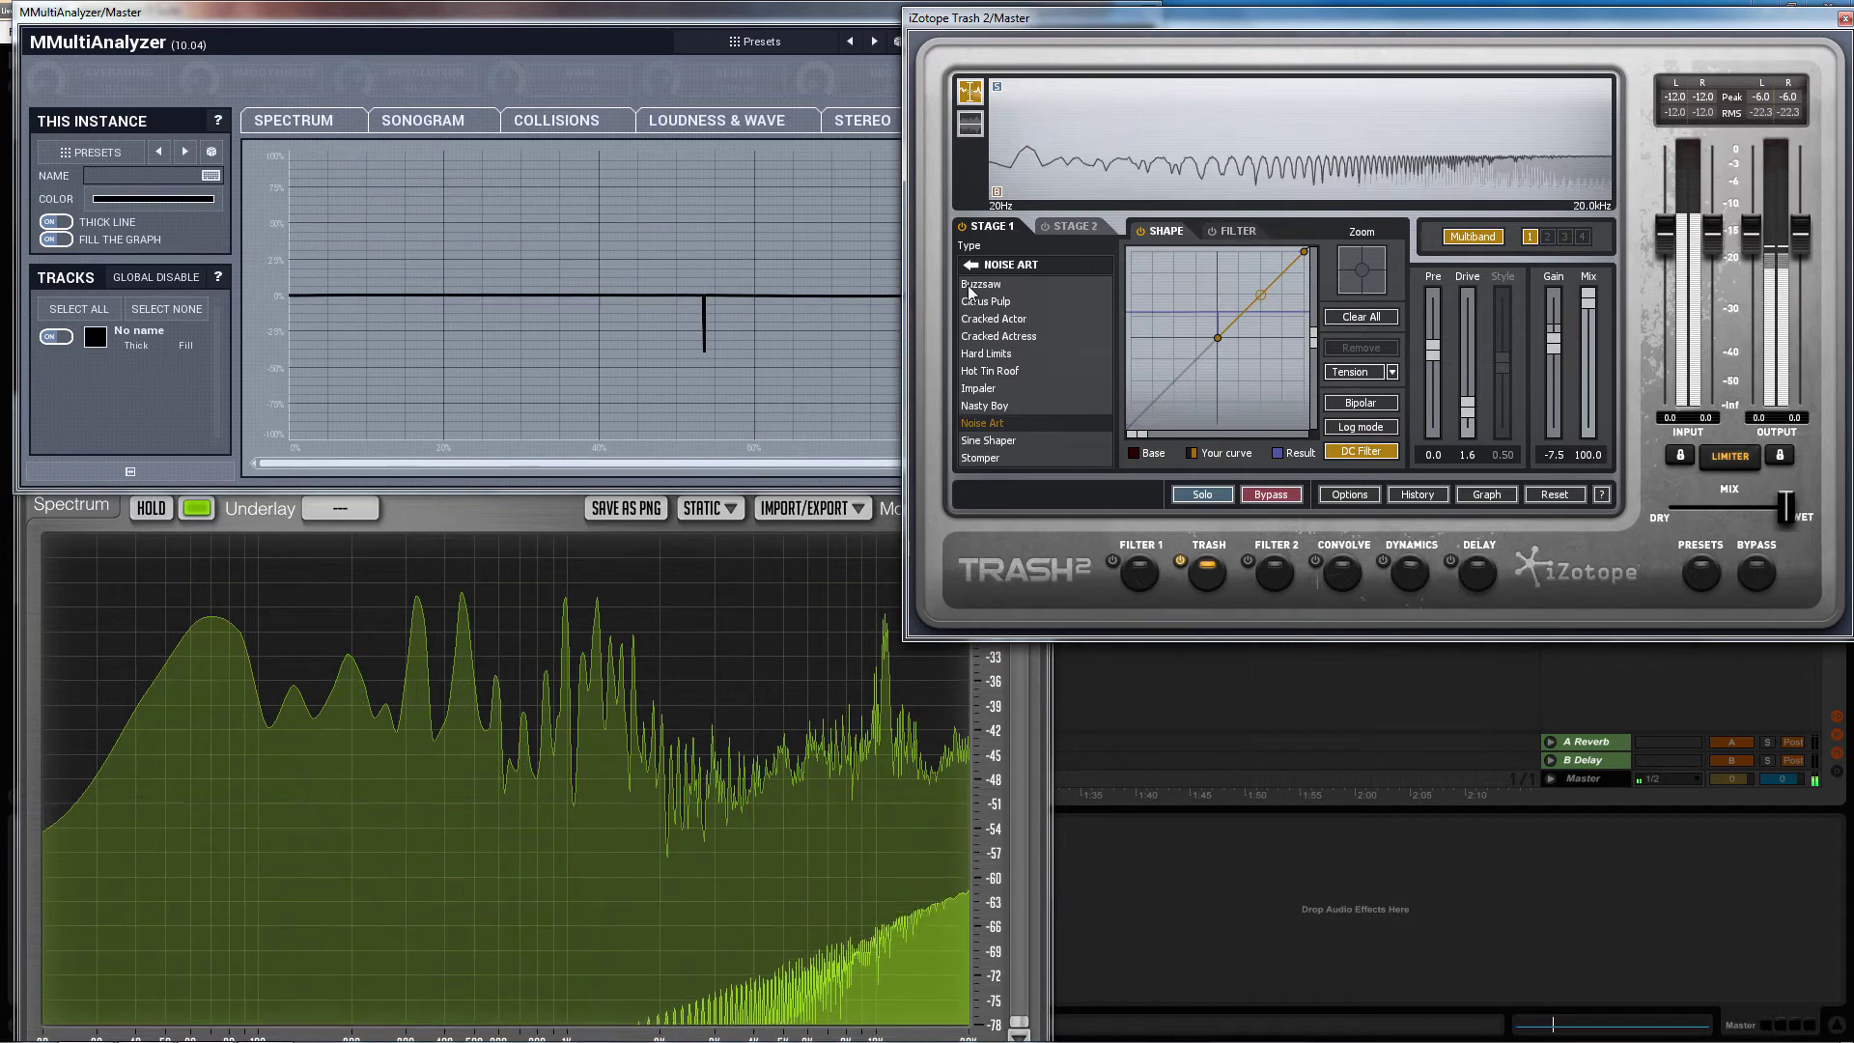
# Audition the Plateau, Iris Aliasing and Hard Chip types from Trash 2's Retro category in Stage 1
pyautogui.click(971, 266)
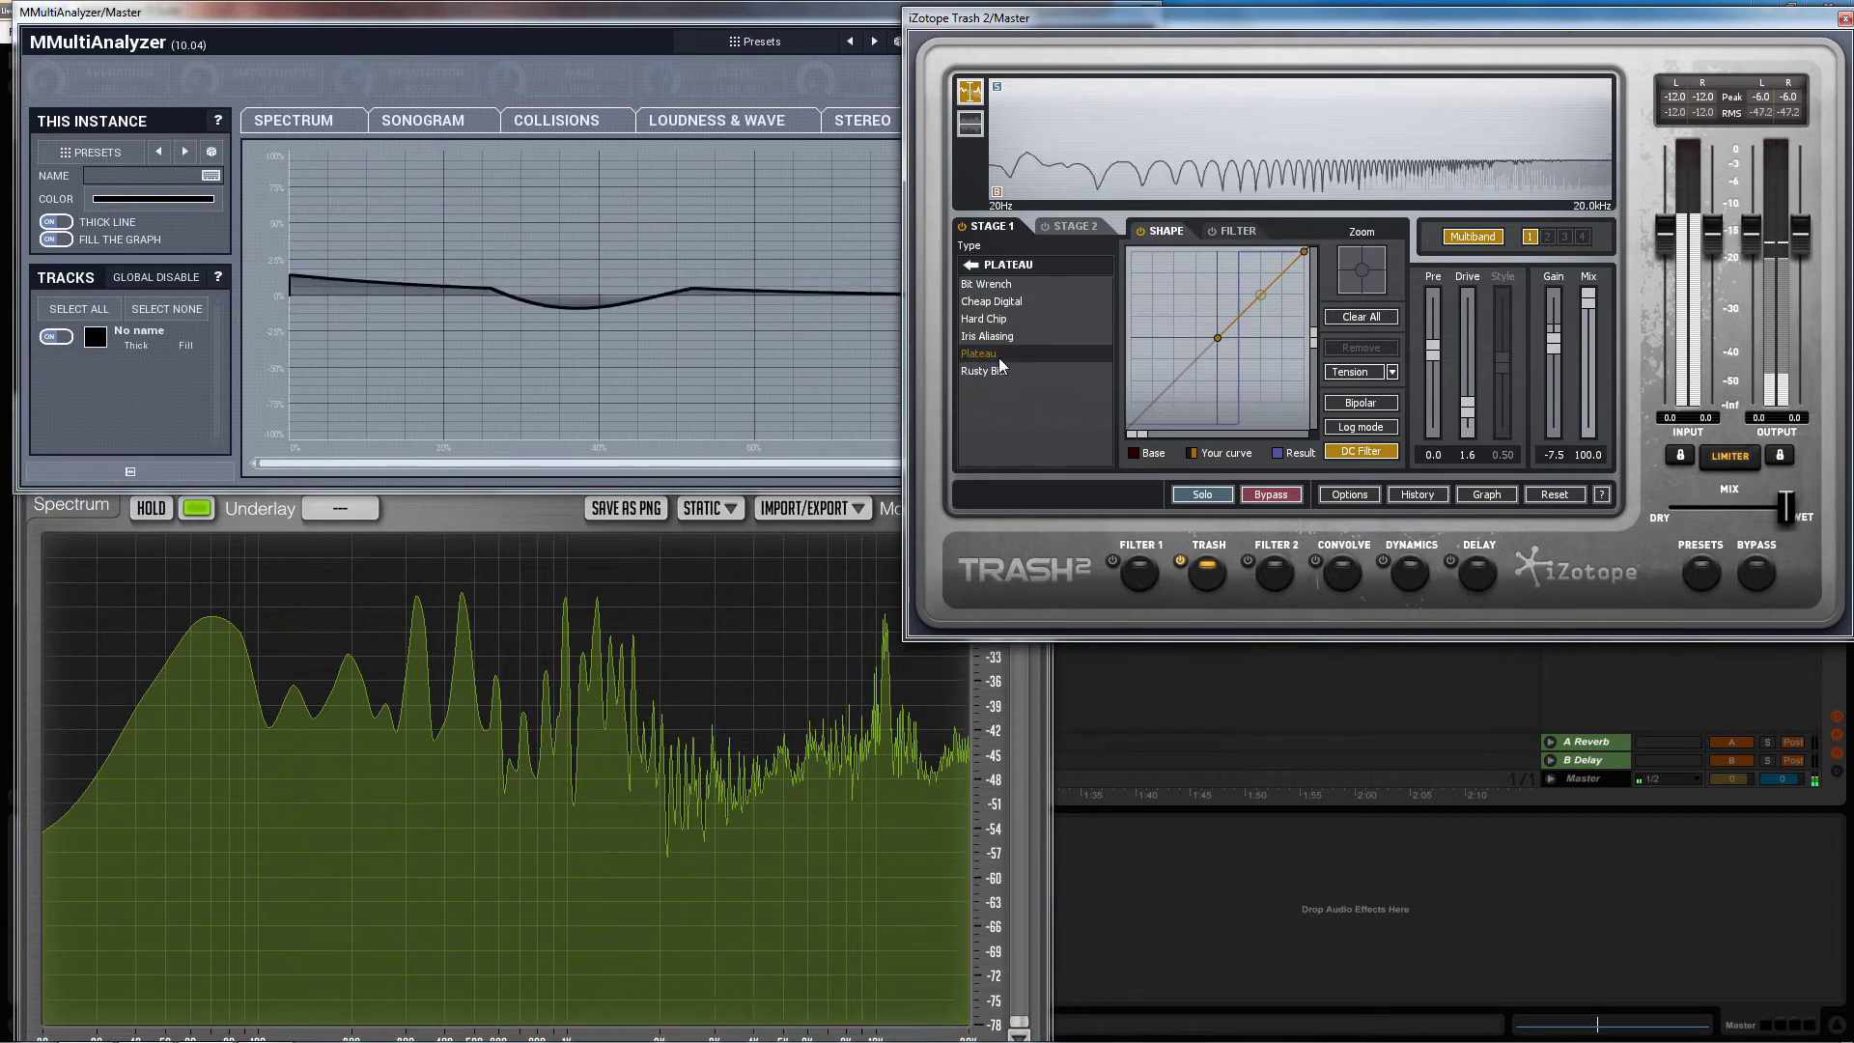
pyautogui.click(997, 338)
pyautogui.click(996, 319)
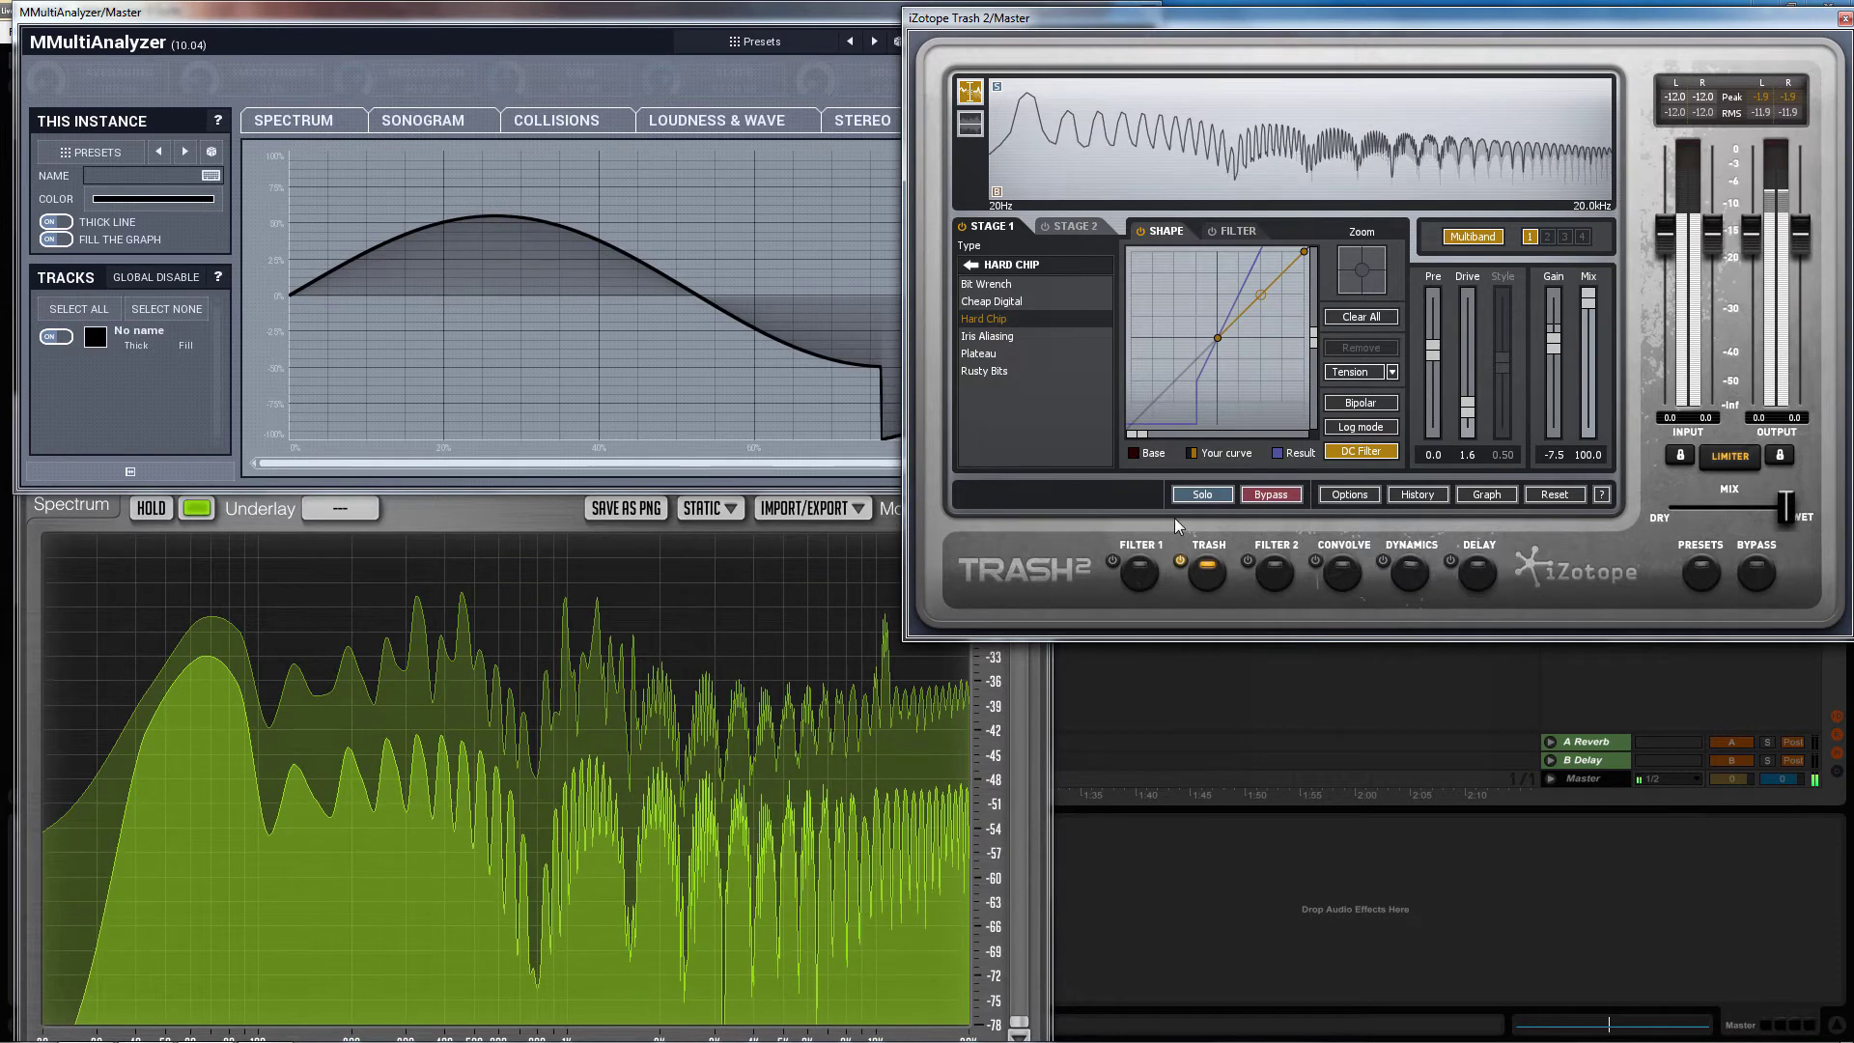
# Compare the bypassed and active Hard Chip distortion in SPAN Plus, and move the analyzer up to show its full spectrum
pyautogui.click(1271, 493)
pyautogui.click(748, 635)
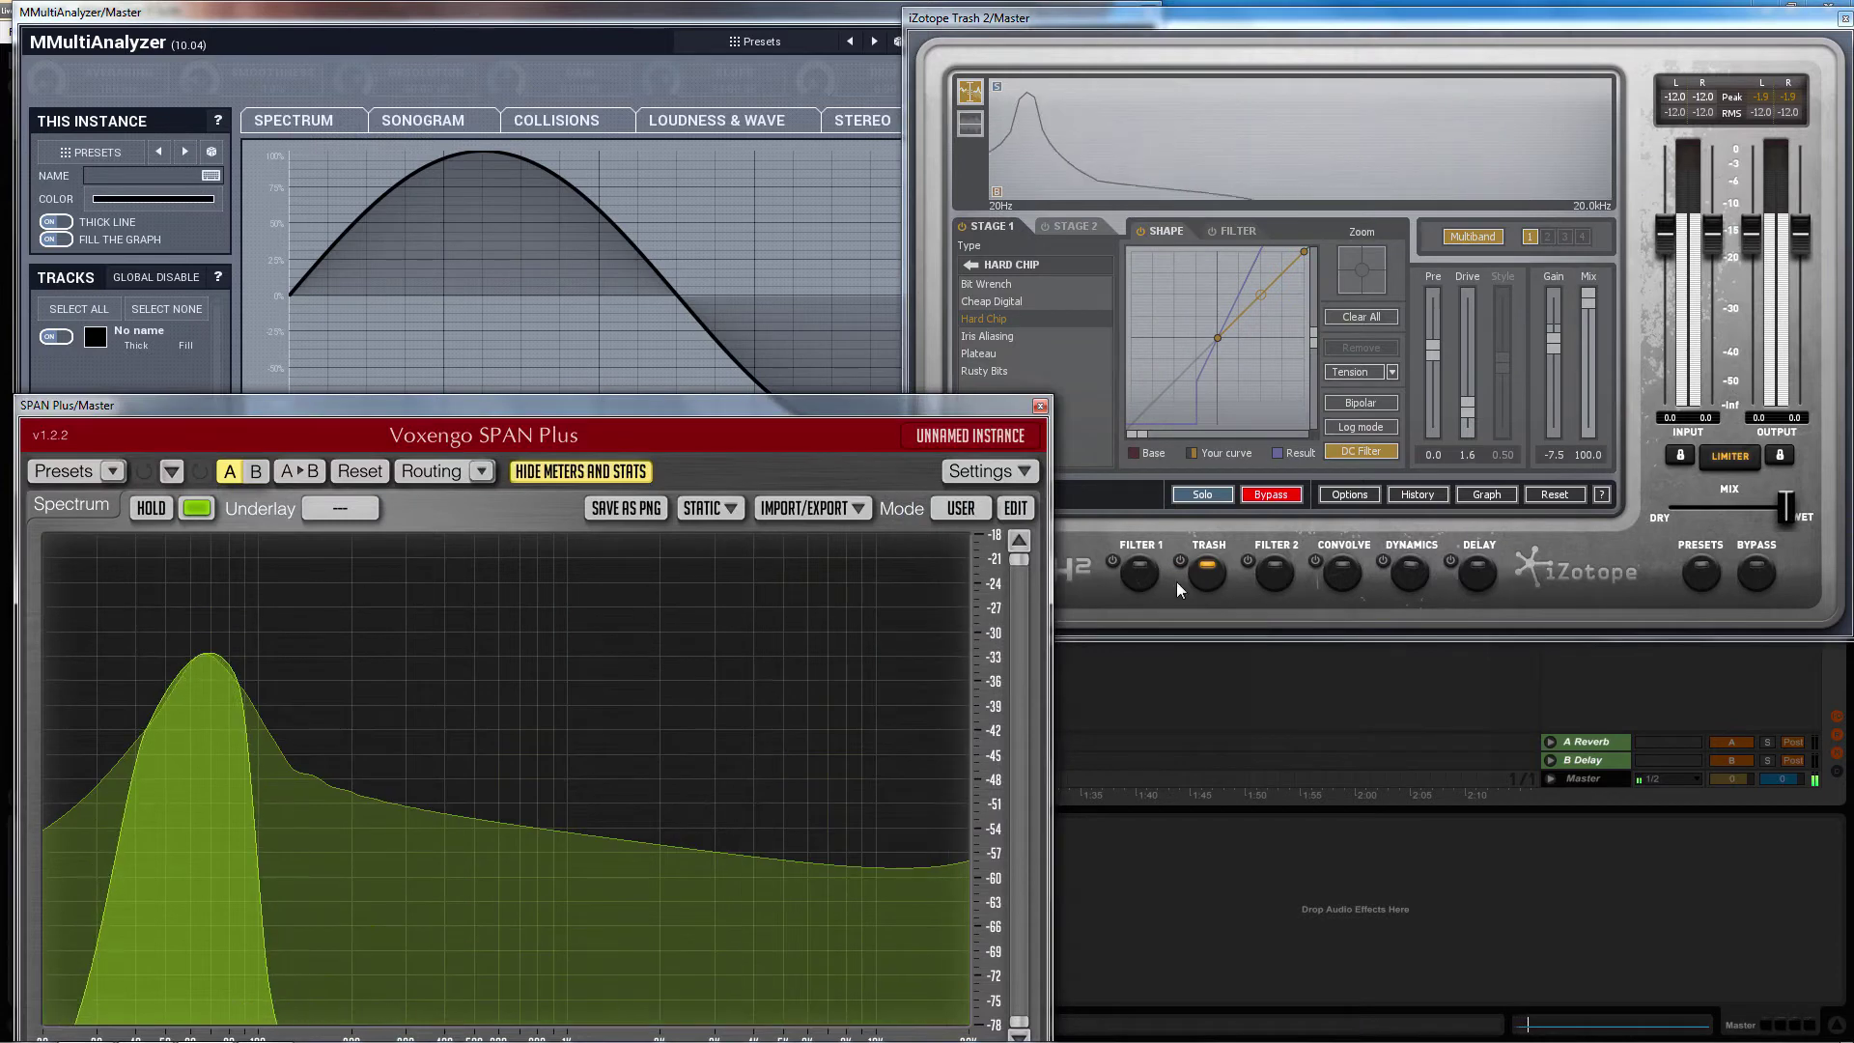
pyautogui.click(1179, 563)
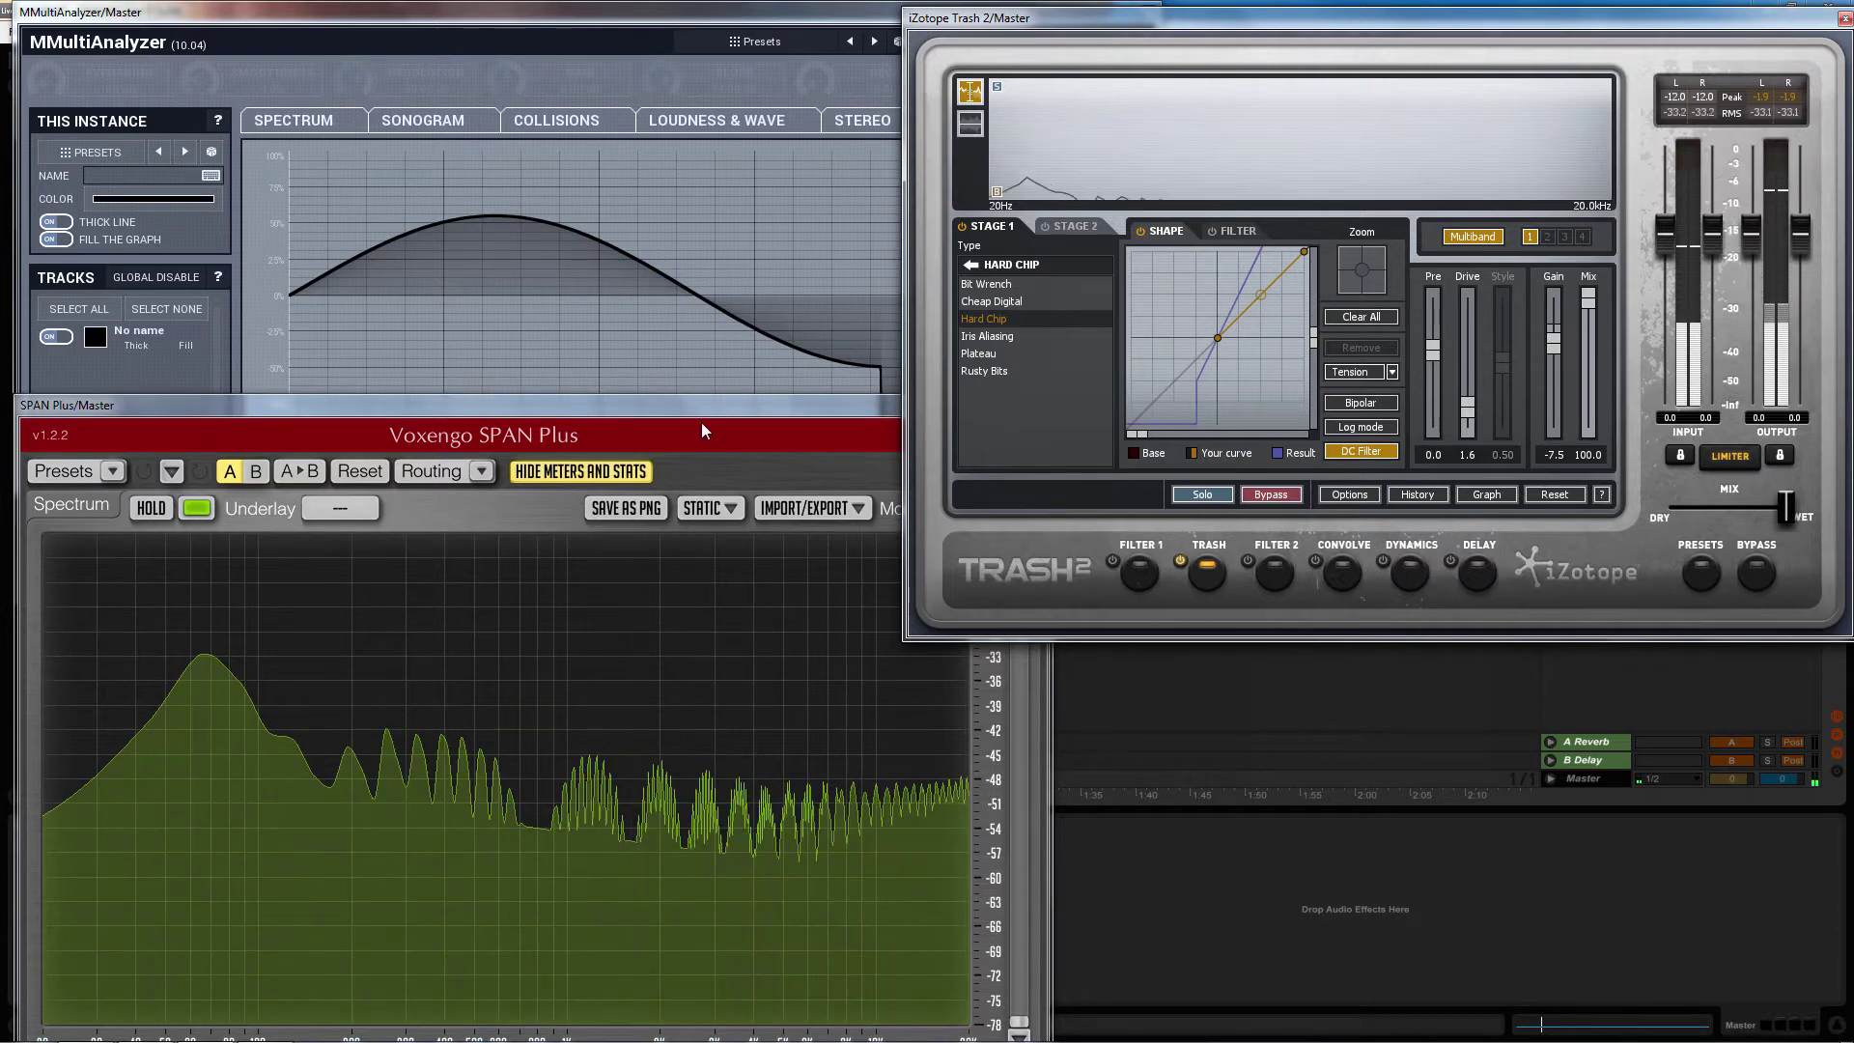
pyautogui.moveTo(713, 407); pyautogui.dragTo(726, 274)
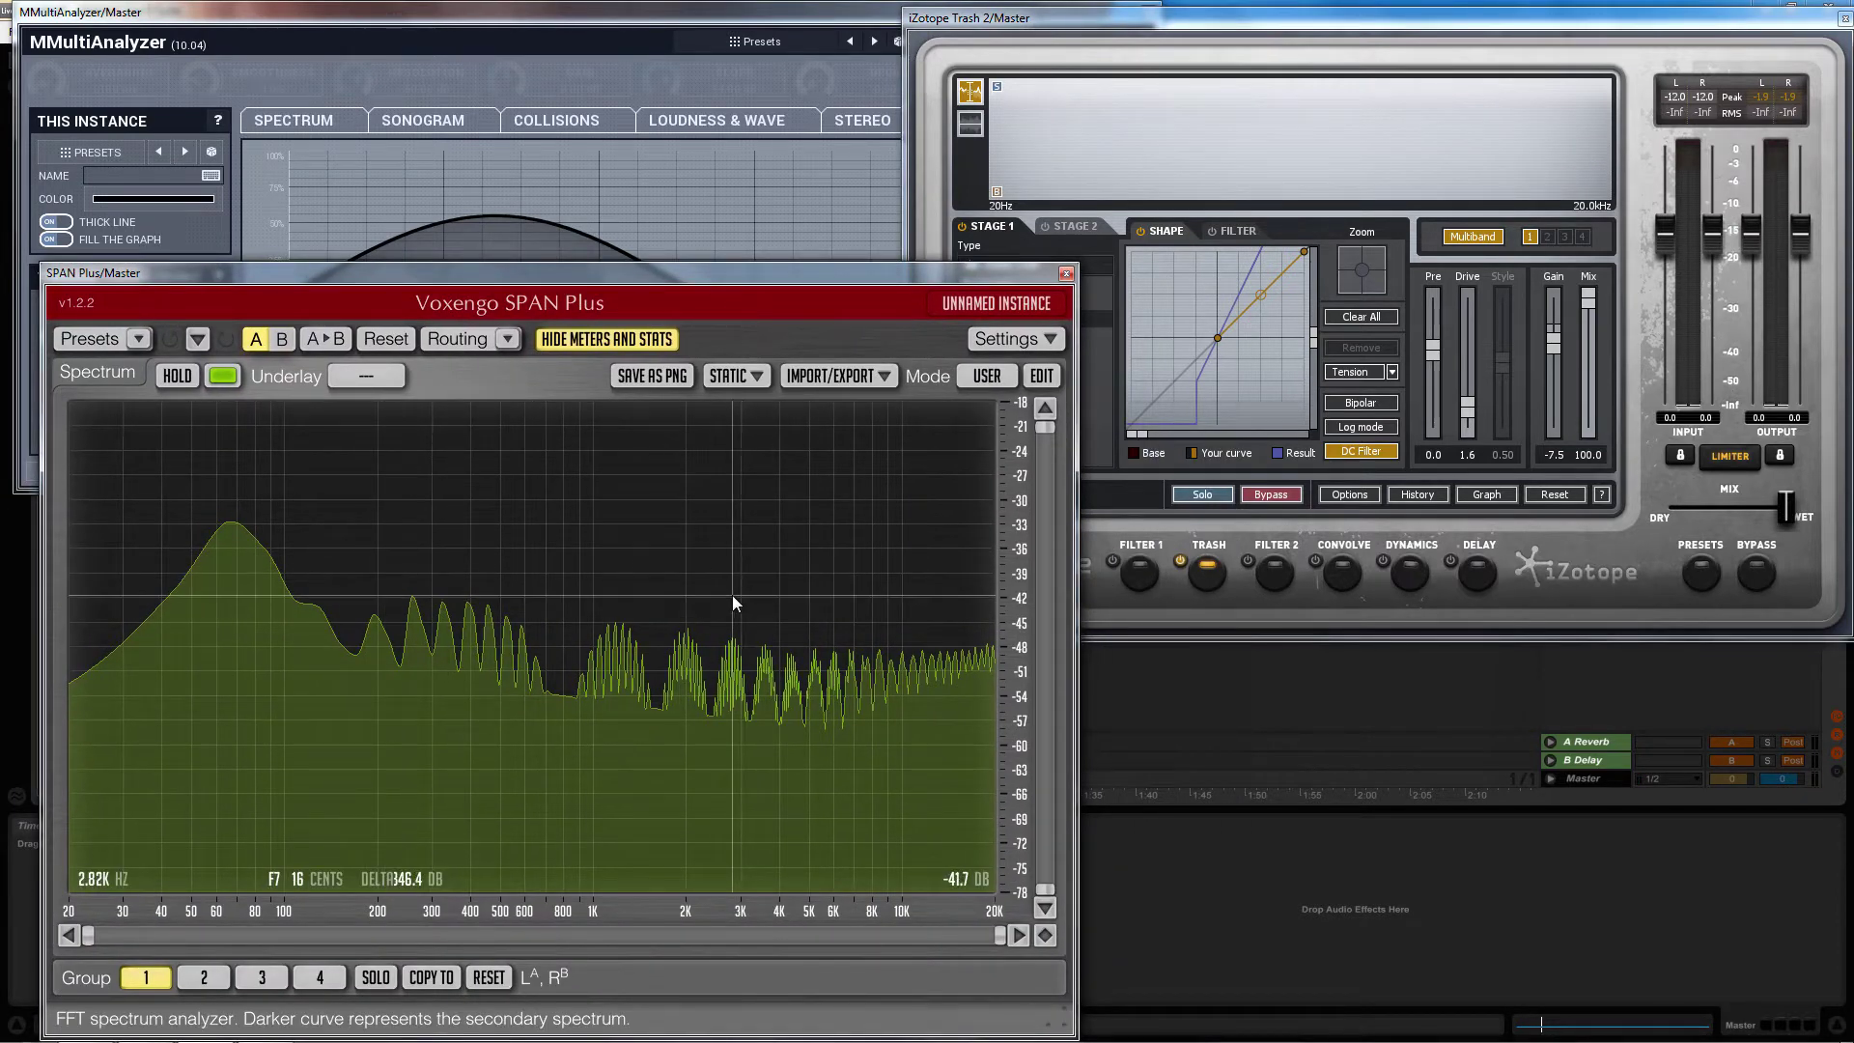
pyautogui.click(924, 43)
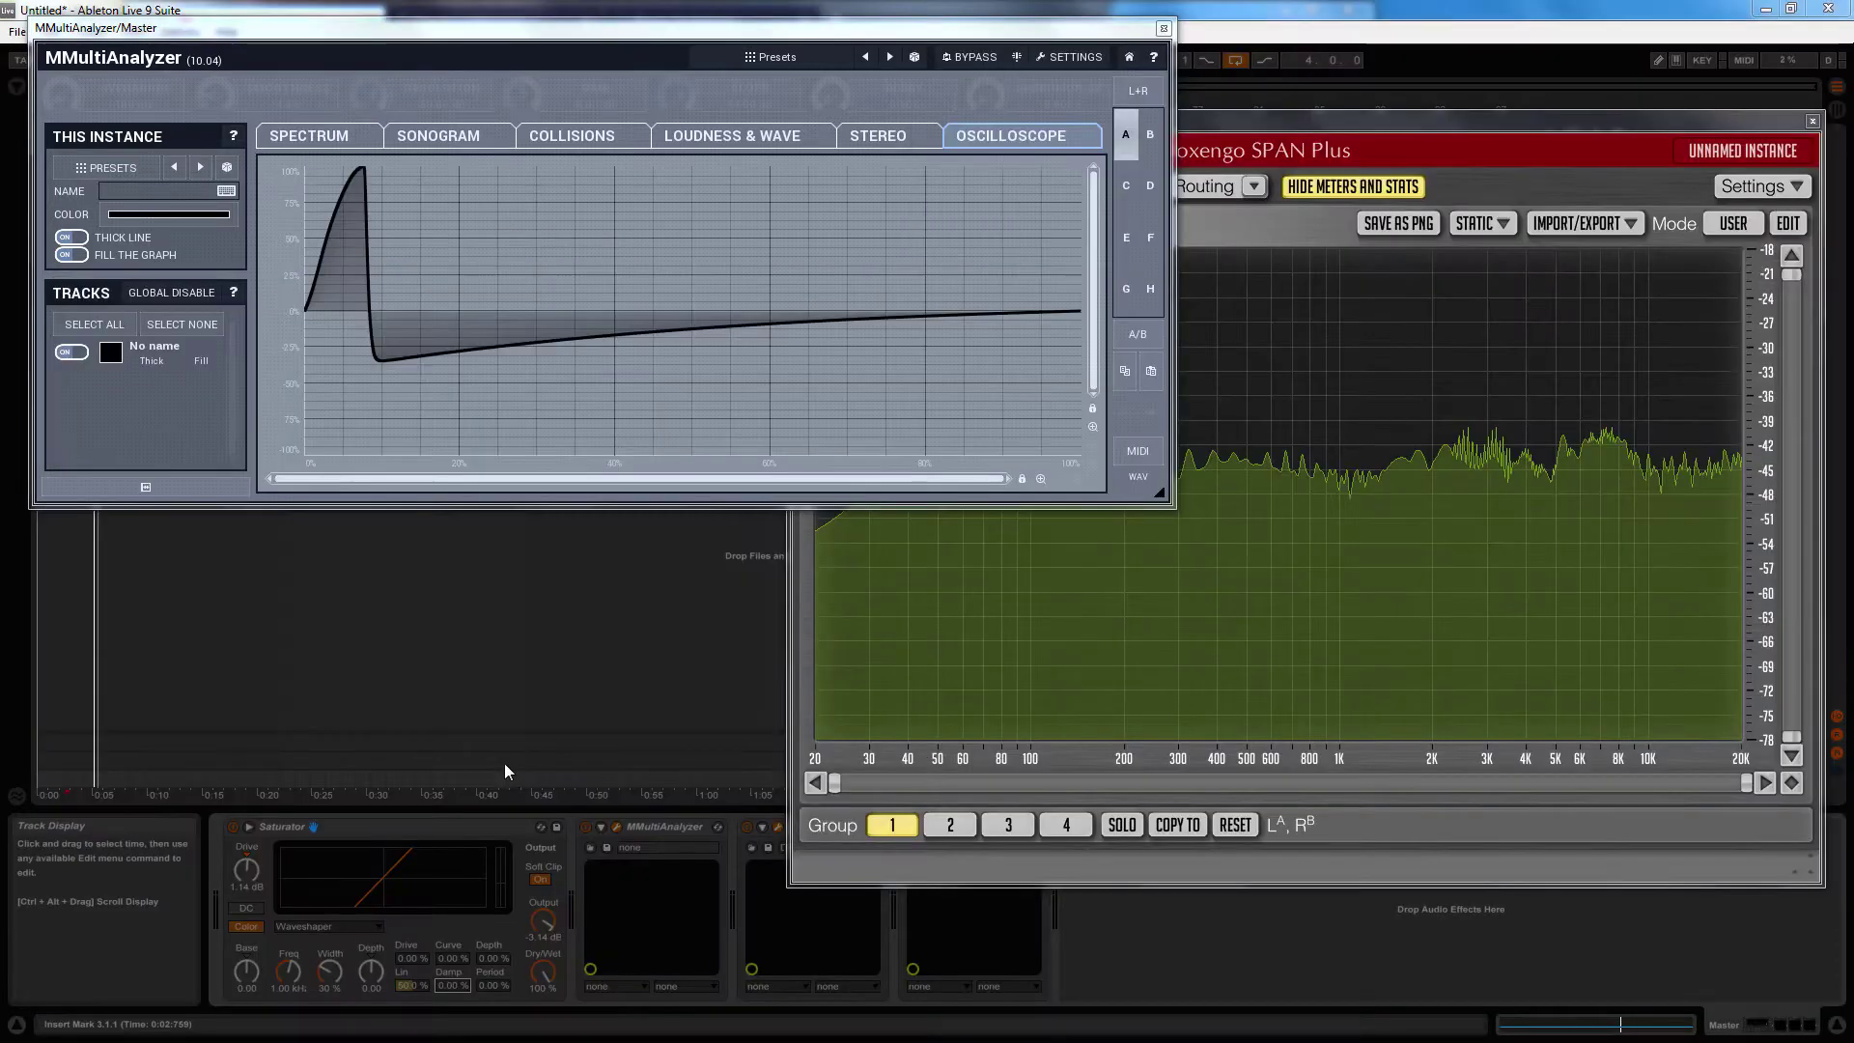
# Keep Saturator on the Waveshaper type, raise its Drive to 100 %, and adjust its Curve, Depth, Damp and Period during playback
pyautogui.click(371, 928)
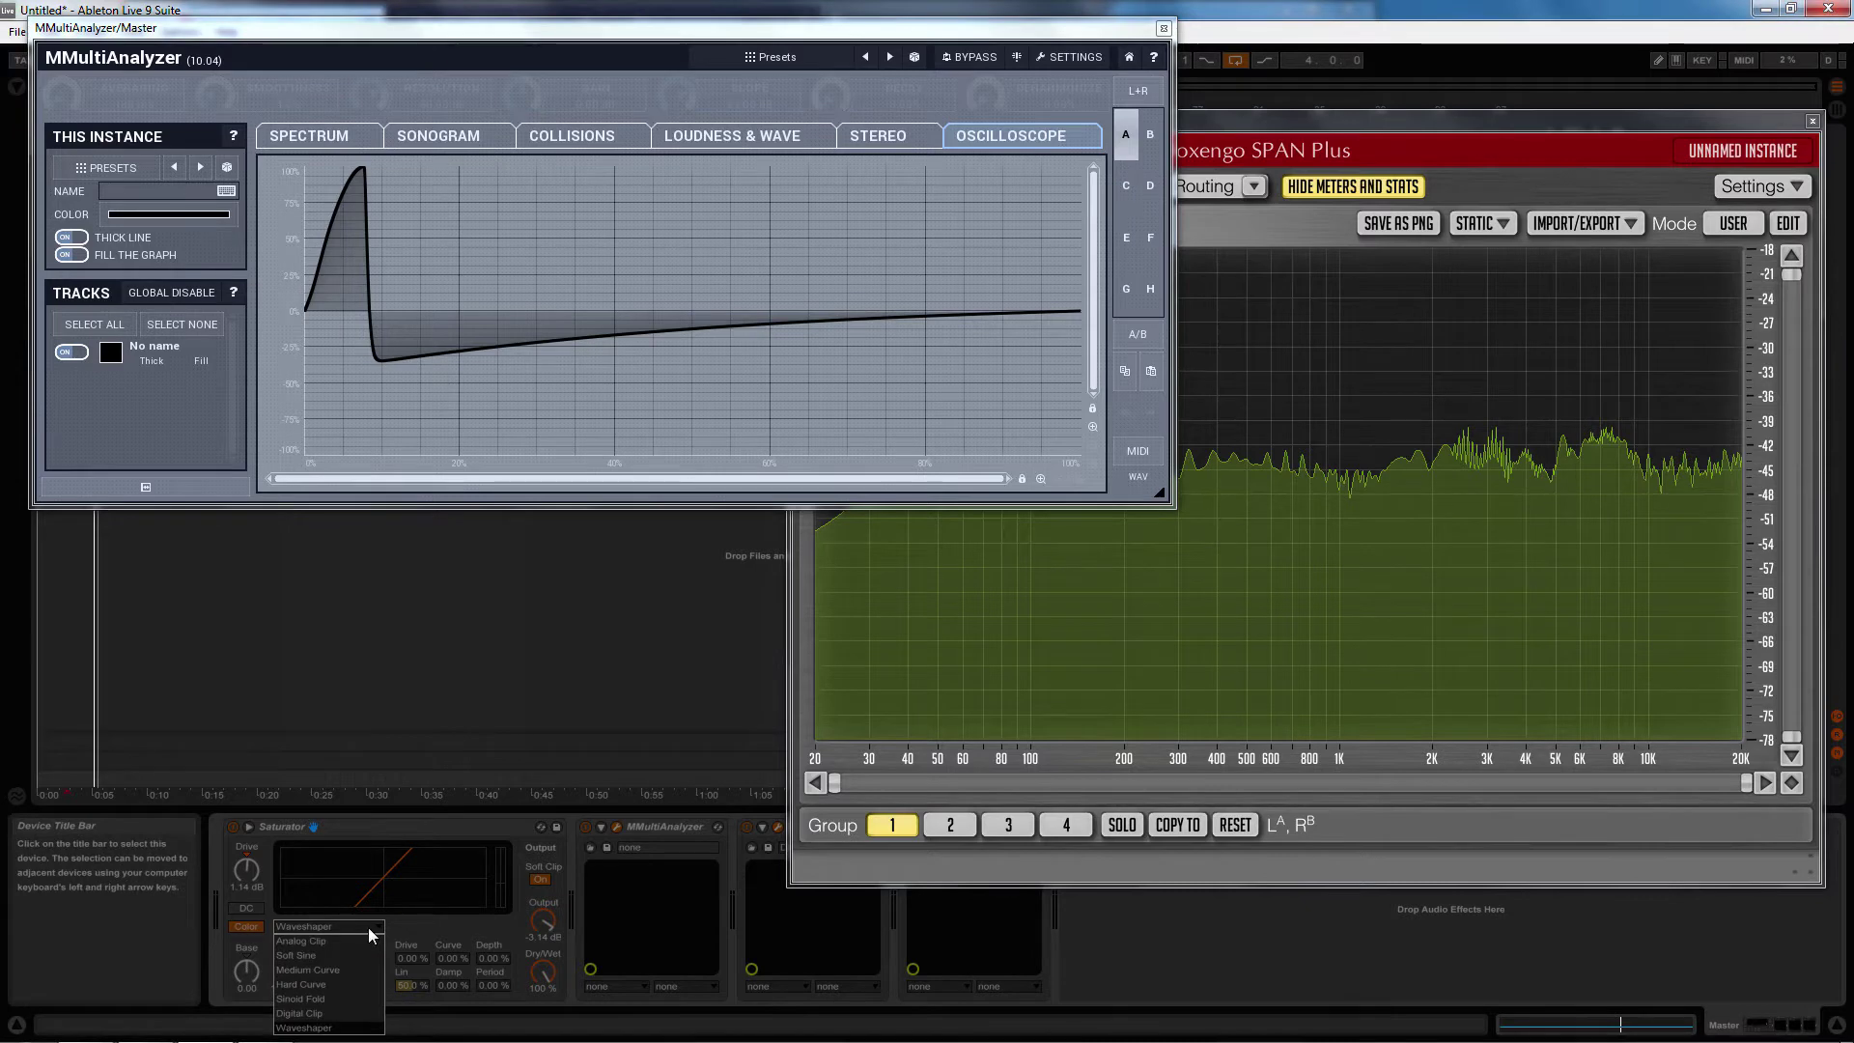
pyautogui.click(432, 924)
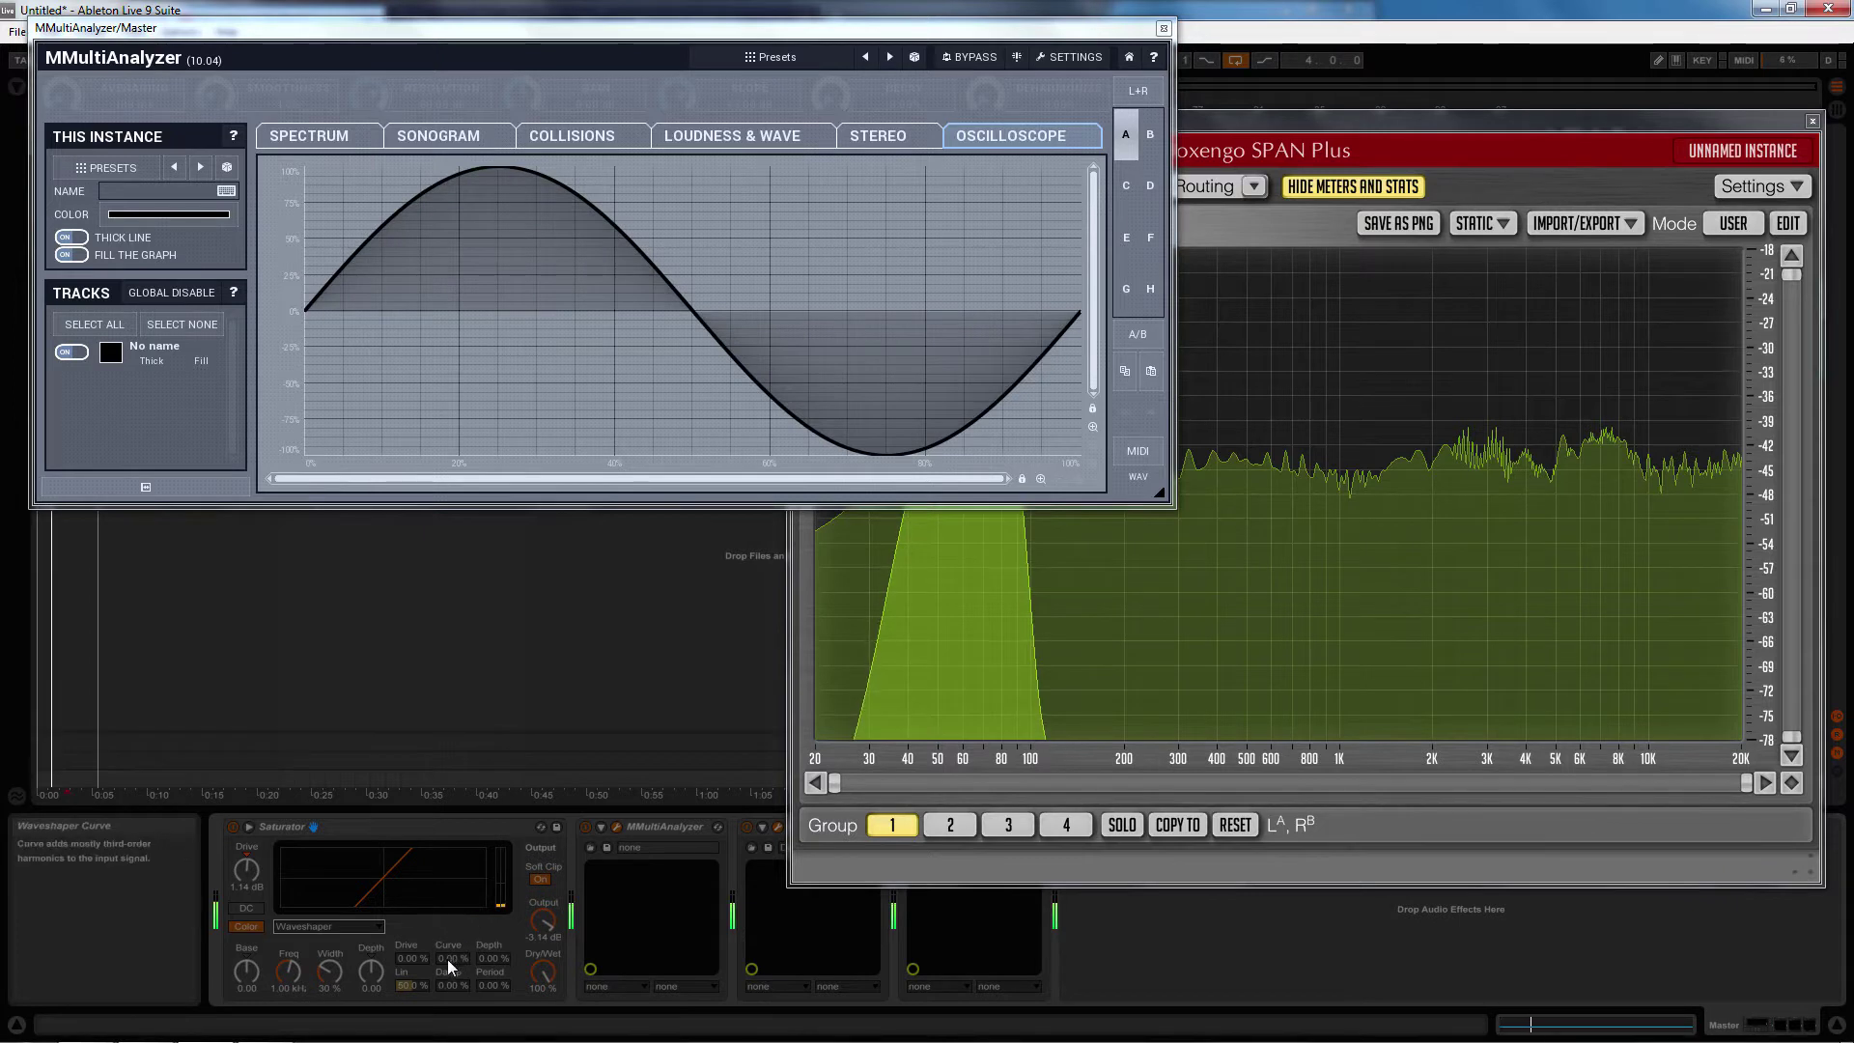
pyautogui.moveTo(448, 959); pyautogui.dragTo(484, 979)
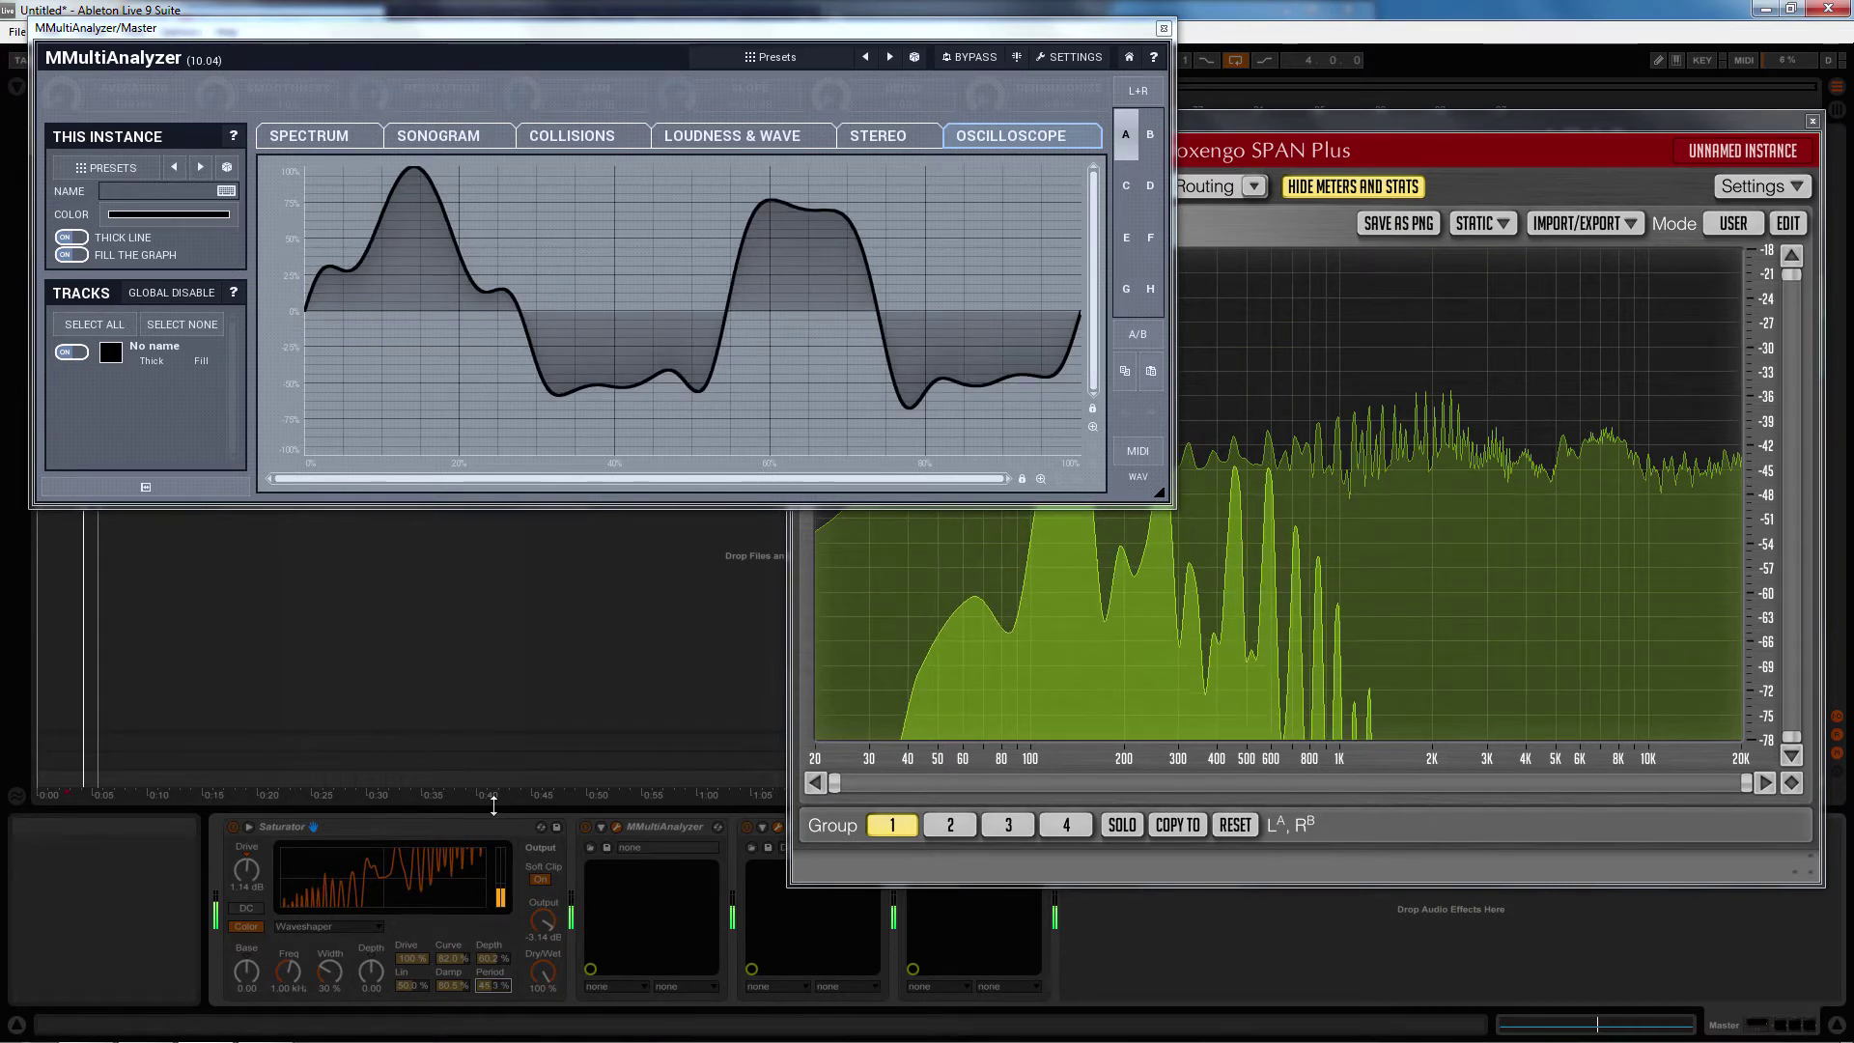
pyautogui.press('space')
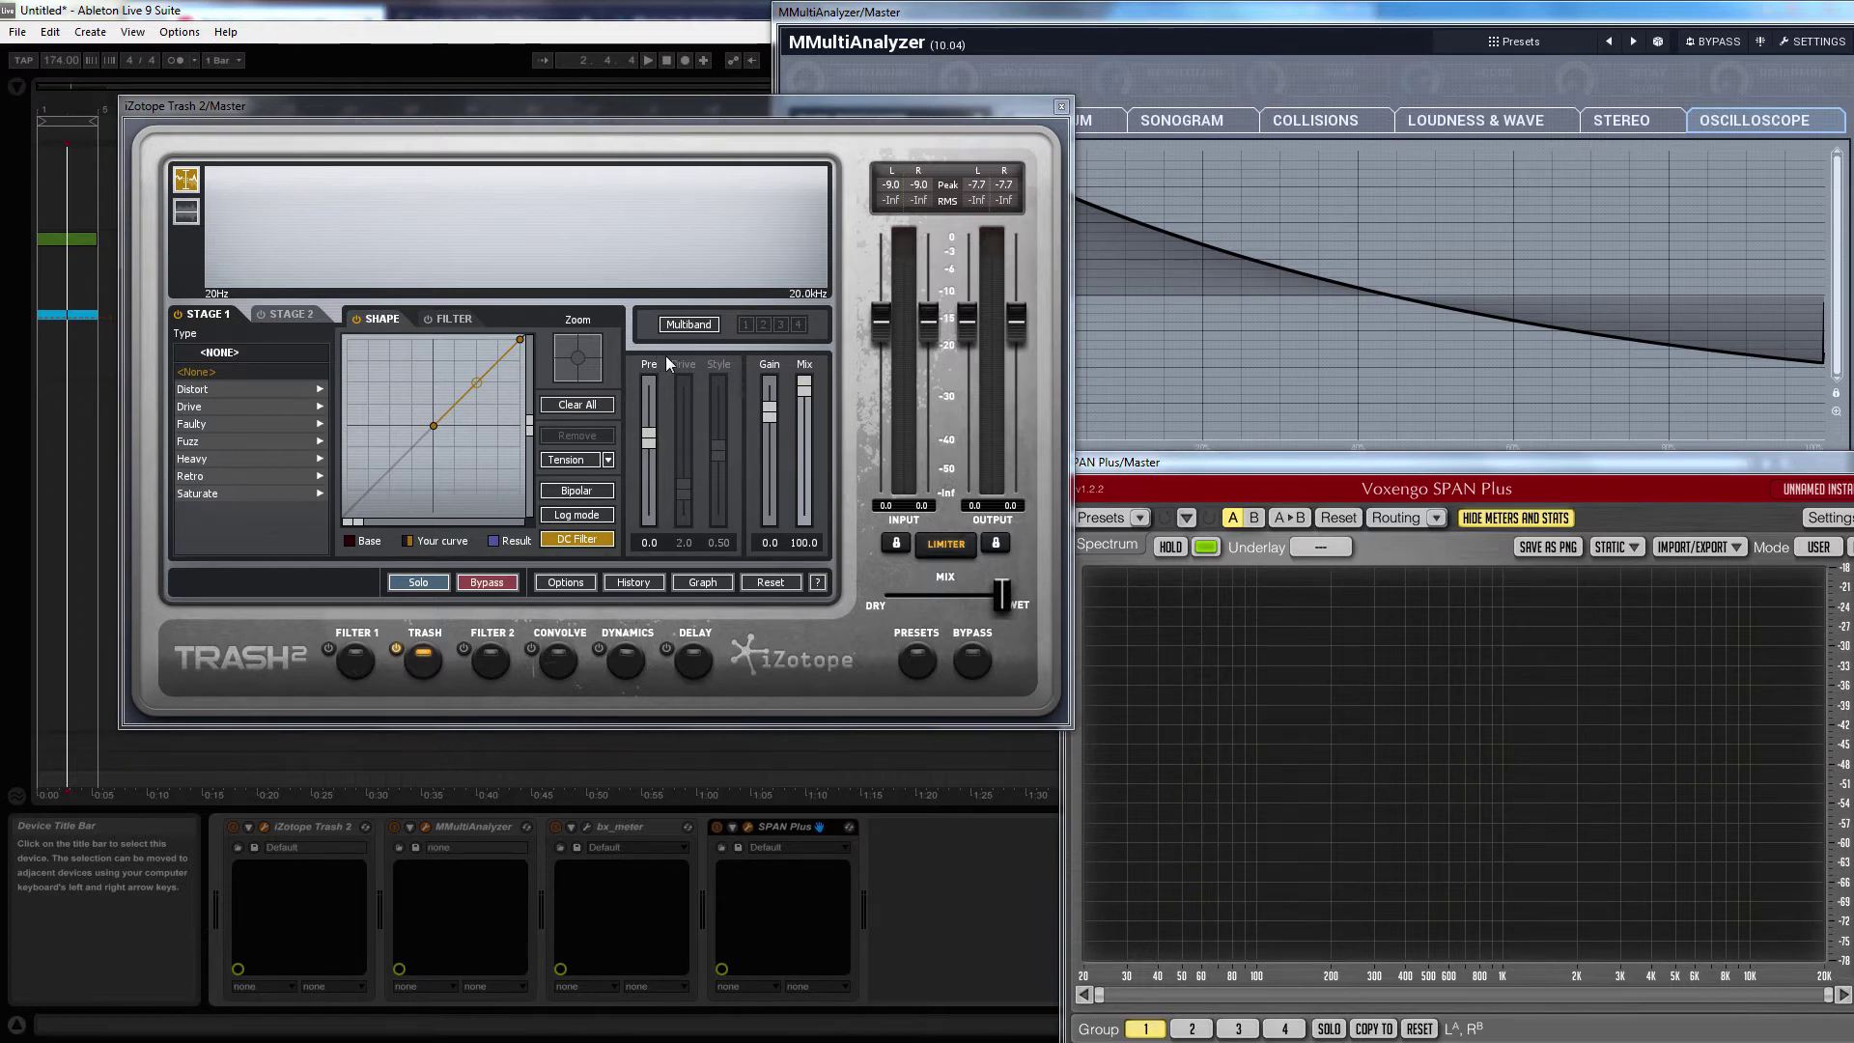
# Play the Operator saw-wave track through Trash 2 and move the SPAN Plus window up so its whole spectrum shows
pyautogui.click(62, 359)
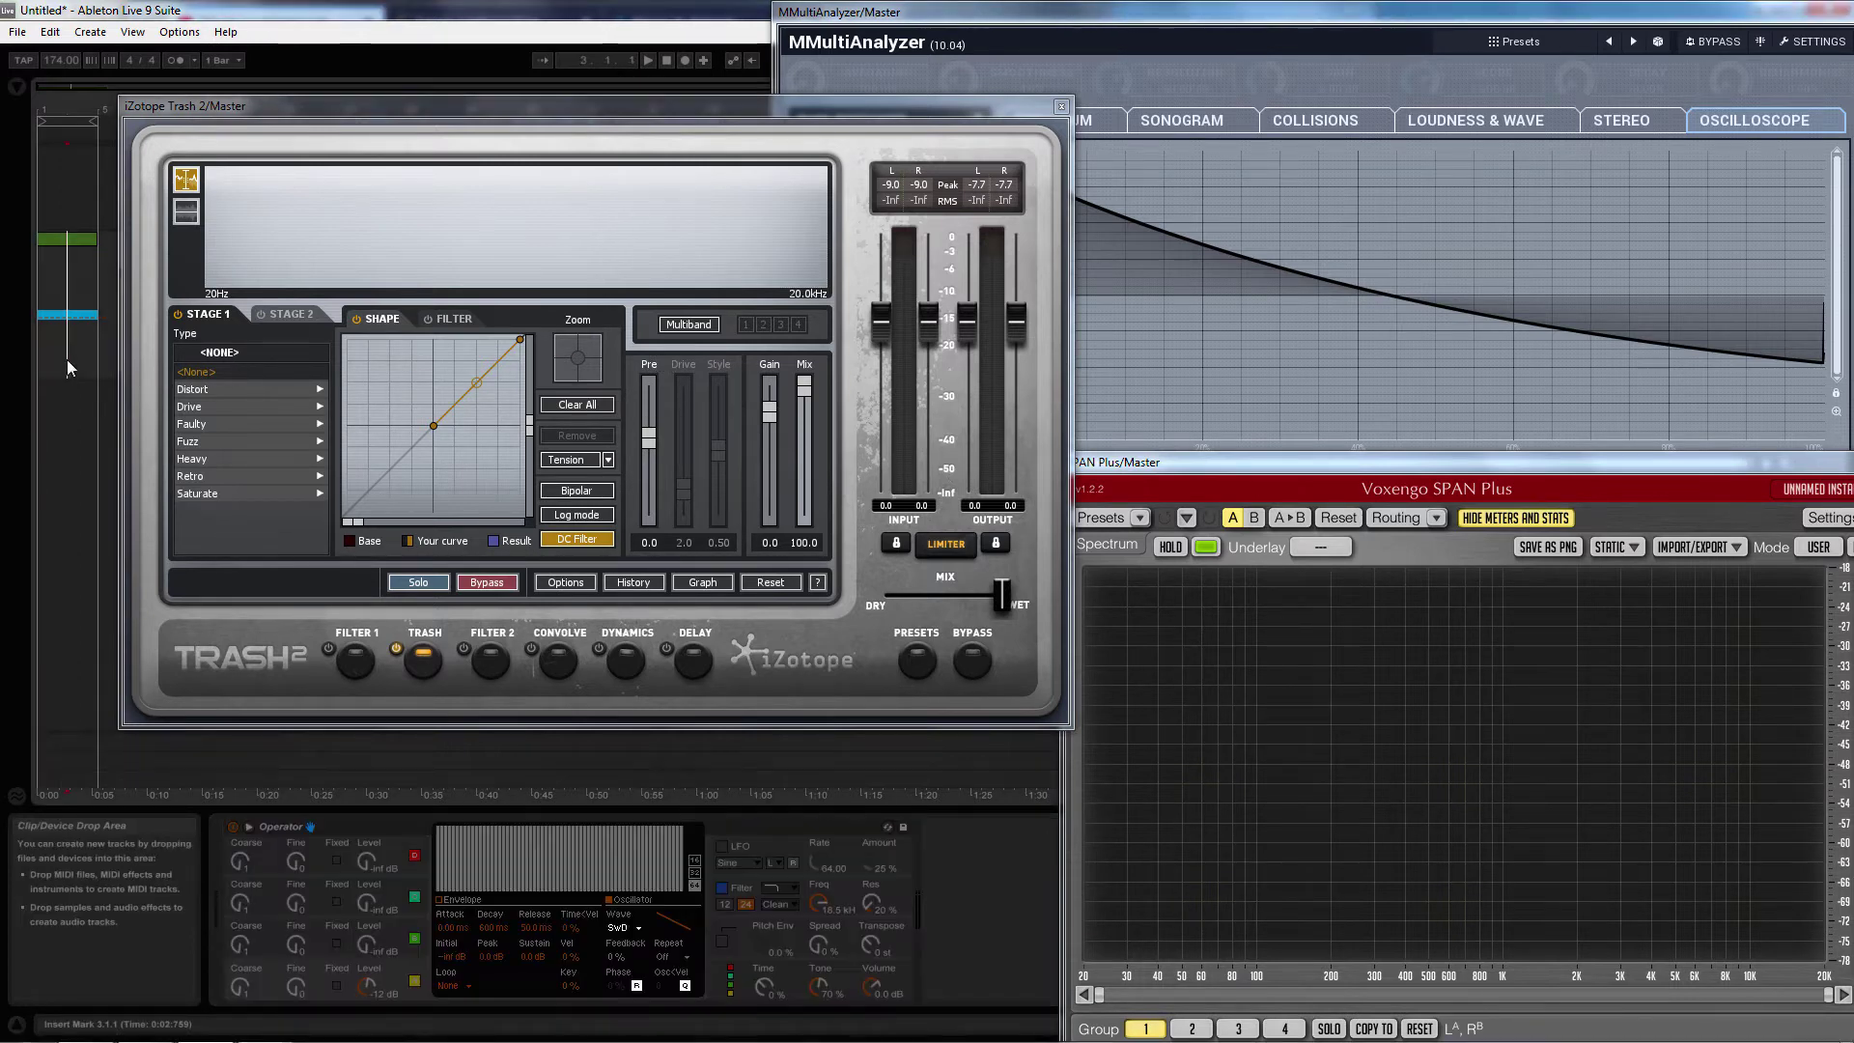
pyautogui.press('space')
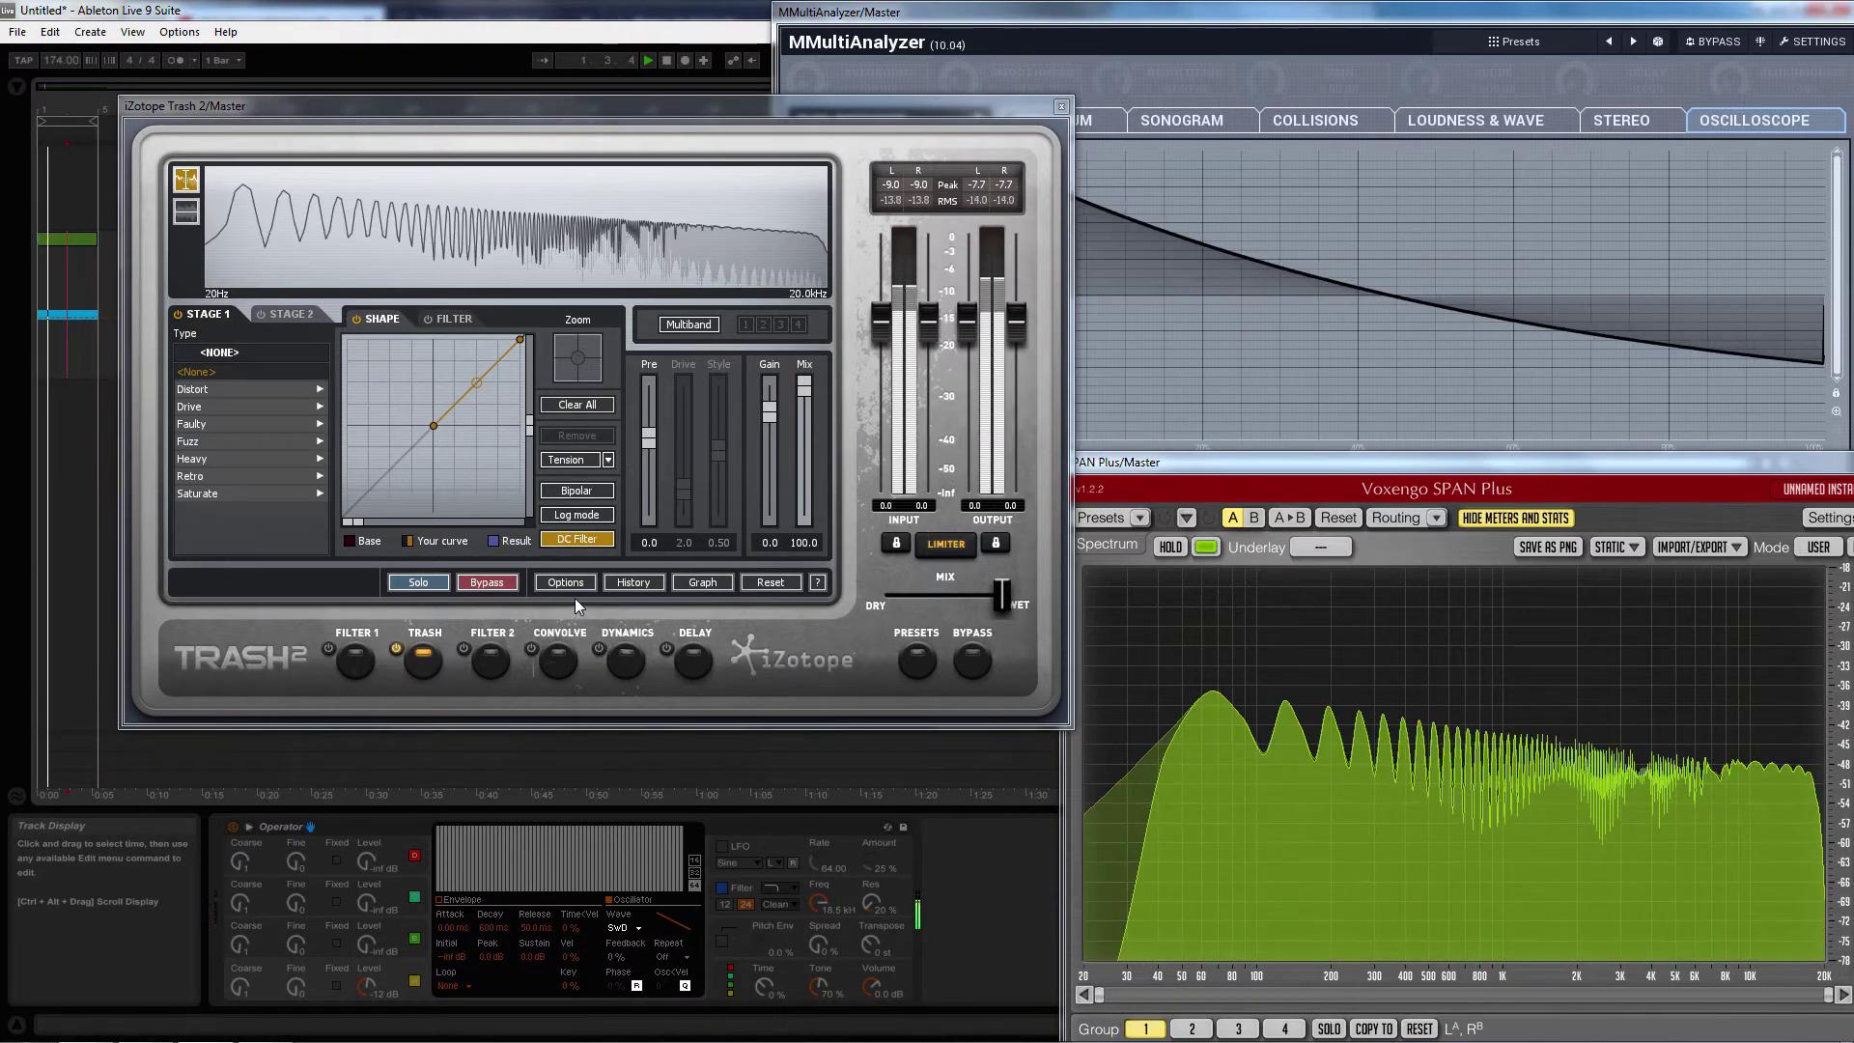
pyautogui.moveTo(1221, 459); pyautogui.dragTo(1162, 329)
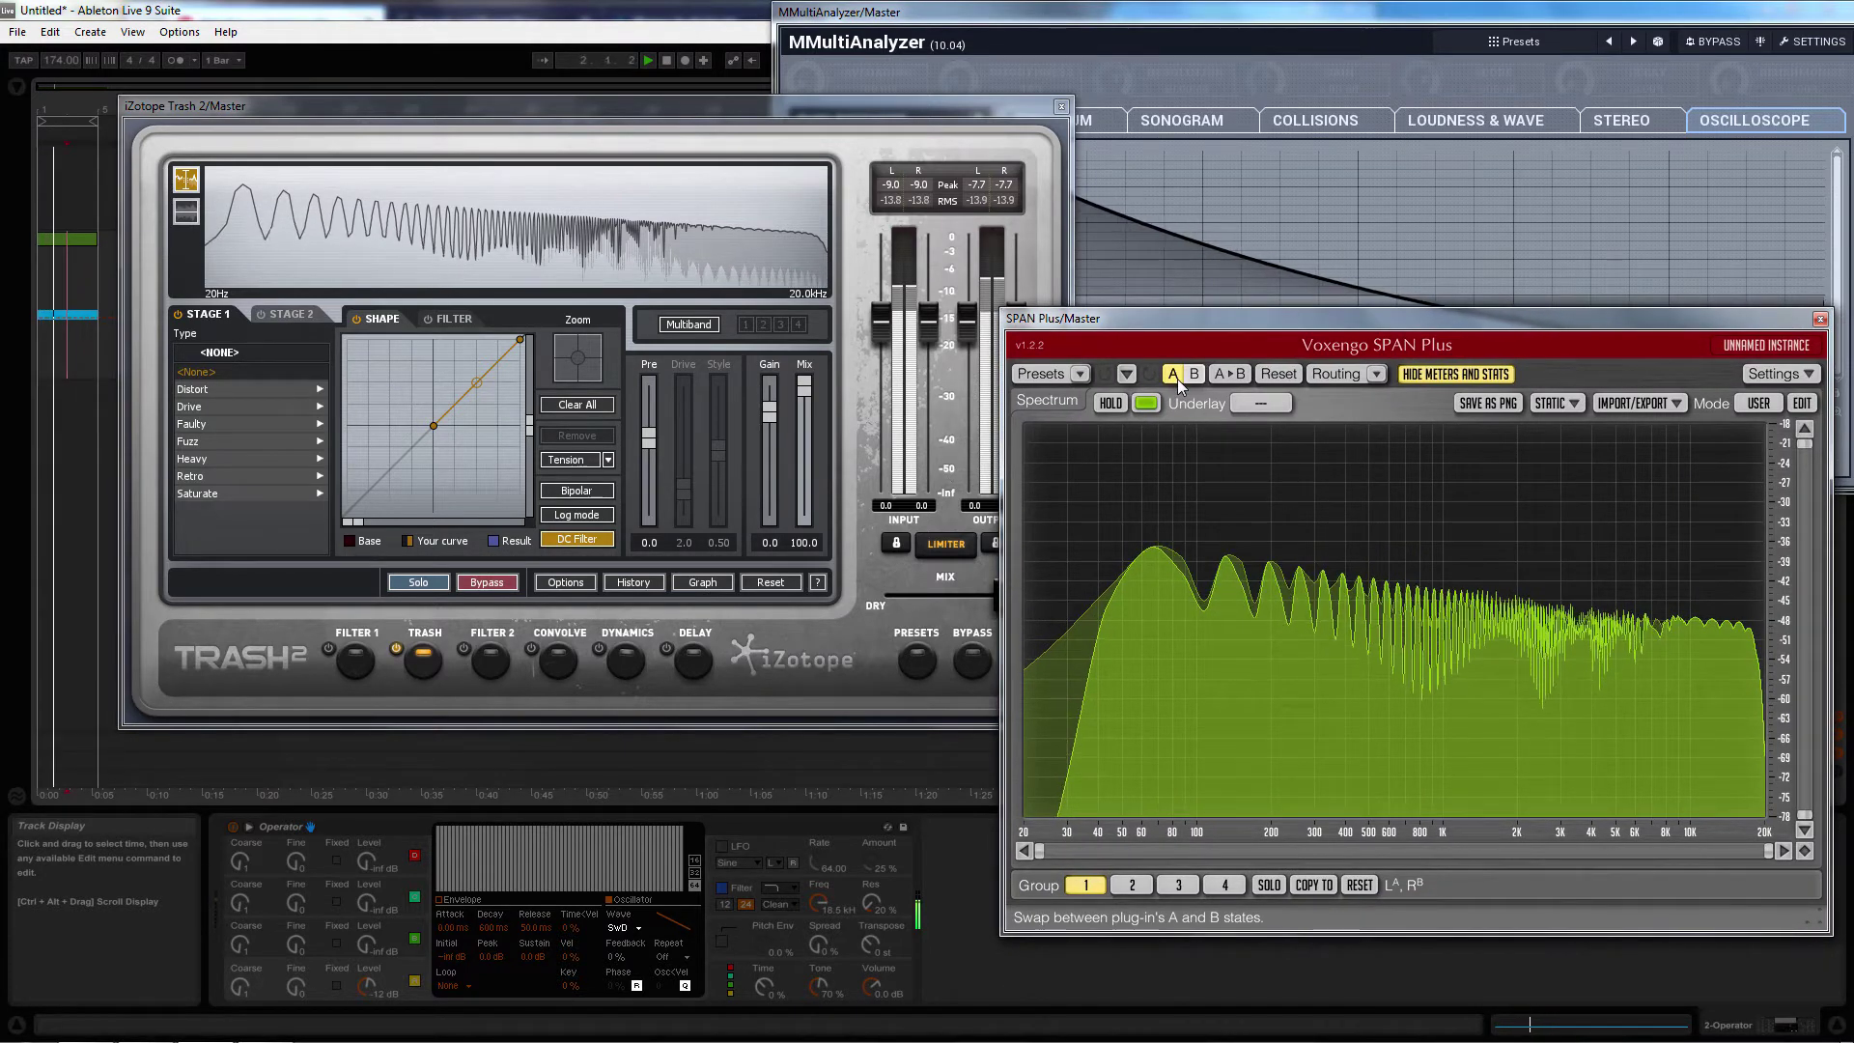
# Enable Trash 2's multiband mode and set the middle band's crossovers to 691 Hz and 2.95 kHz
pyautogui.click(689, 324)
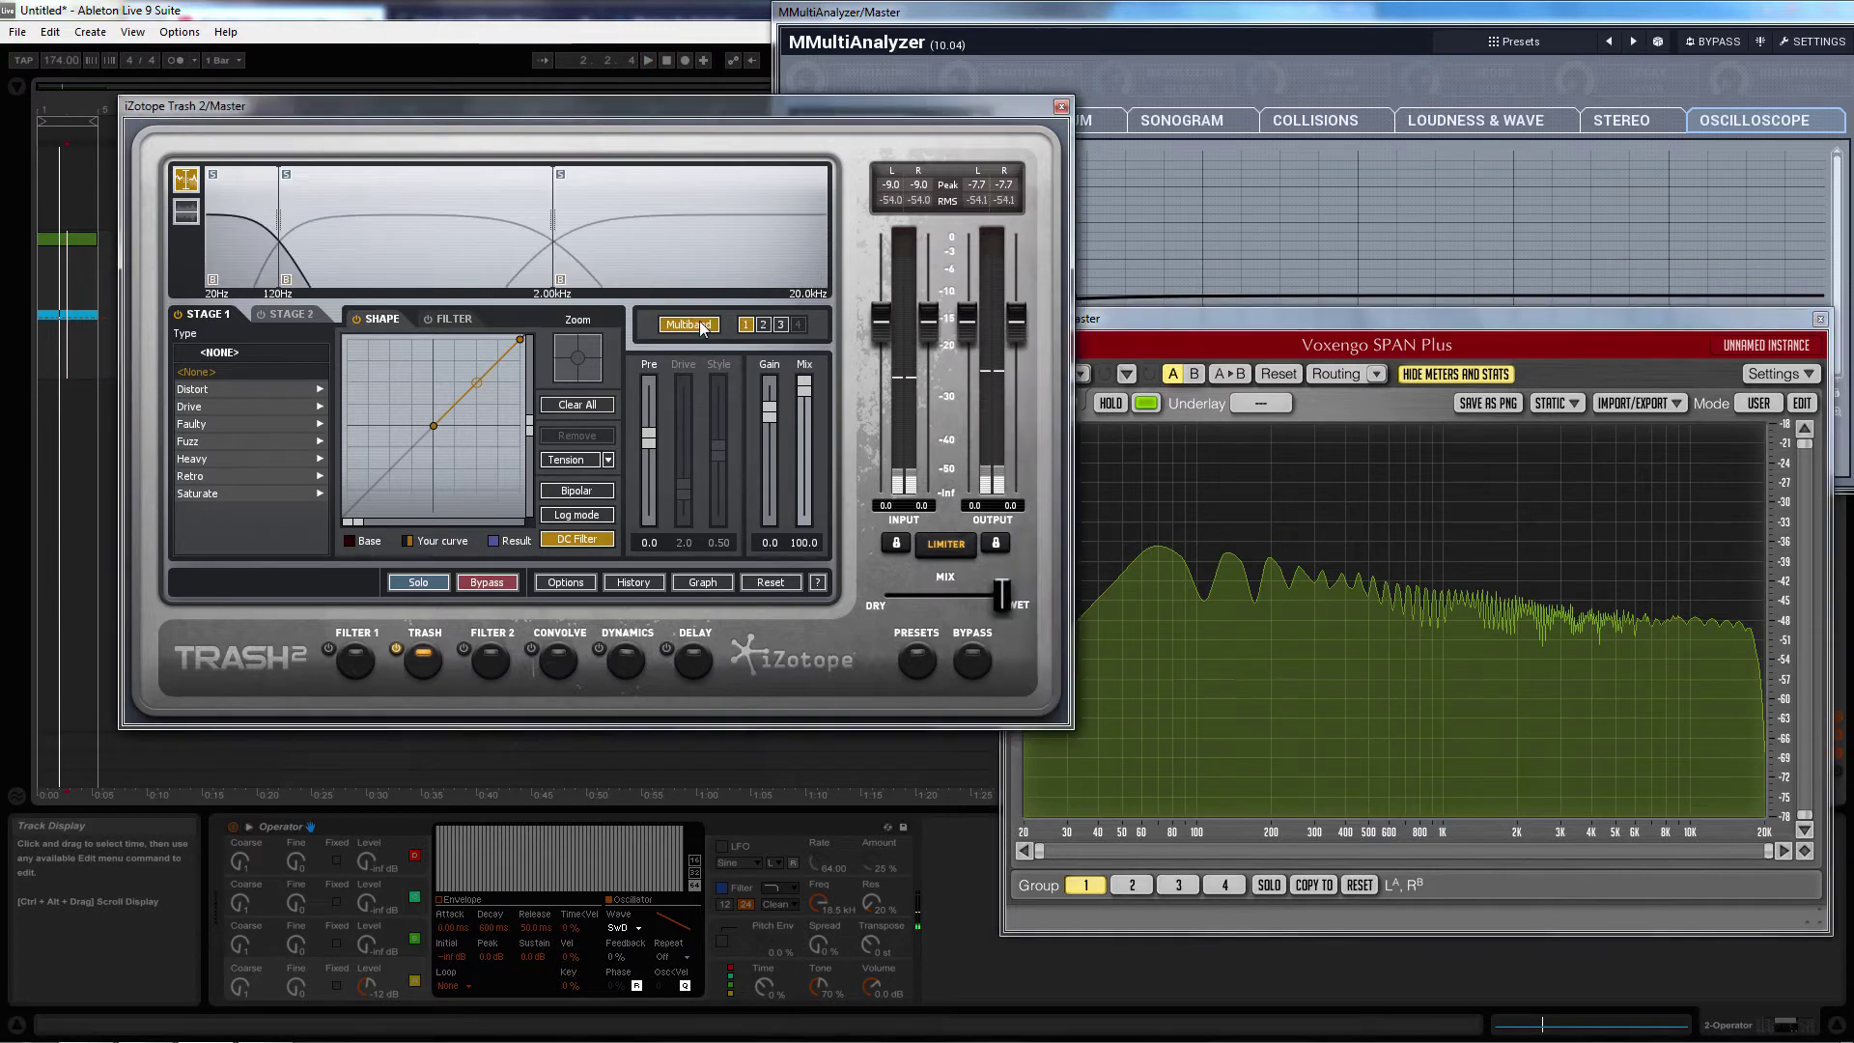
pyautogui.moveTo(556, 266); pyautogui.dragTo(600, 253)
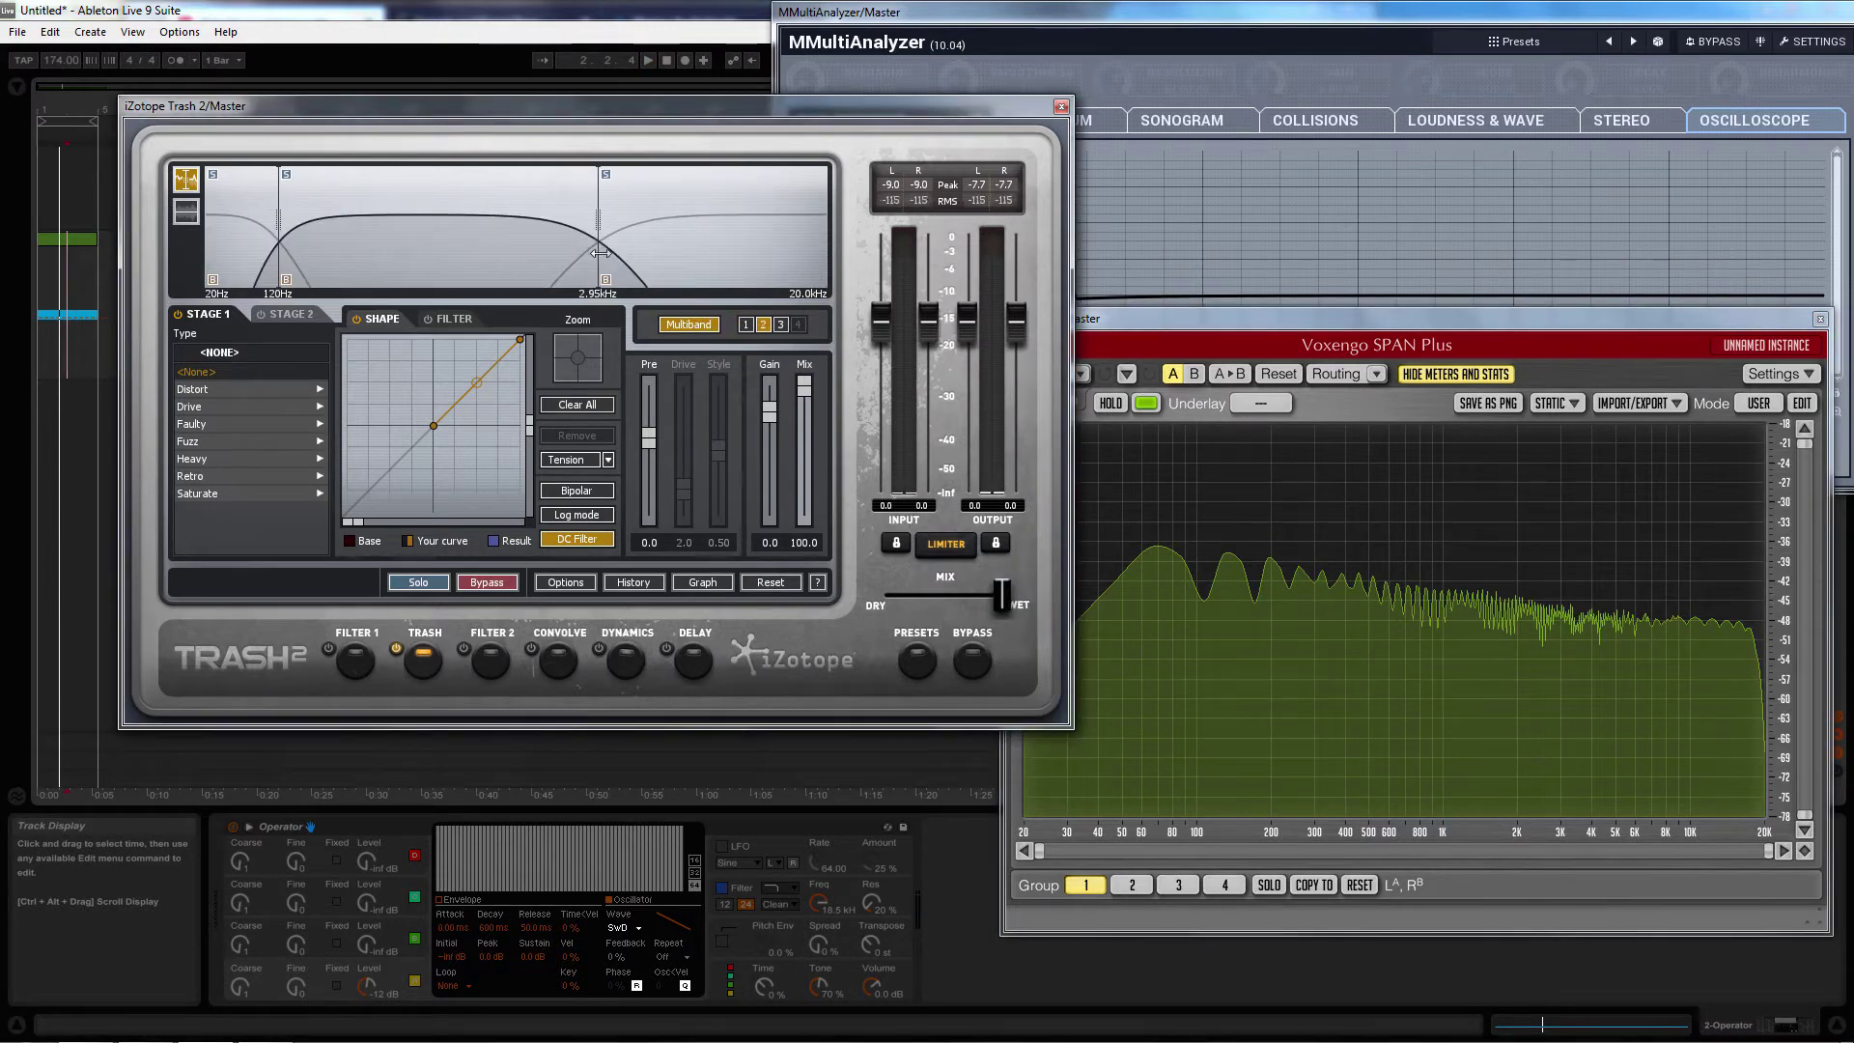
pyautogui.moveTo(275, 250); pyautogui.dragTo(433, 242)
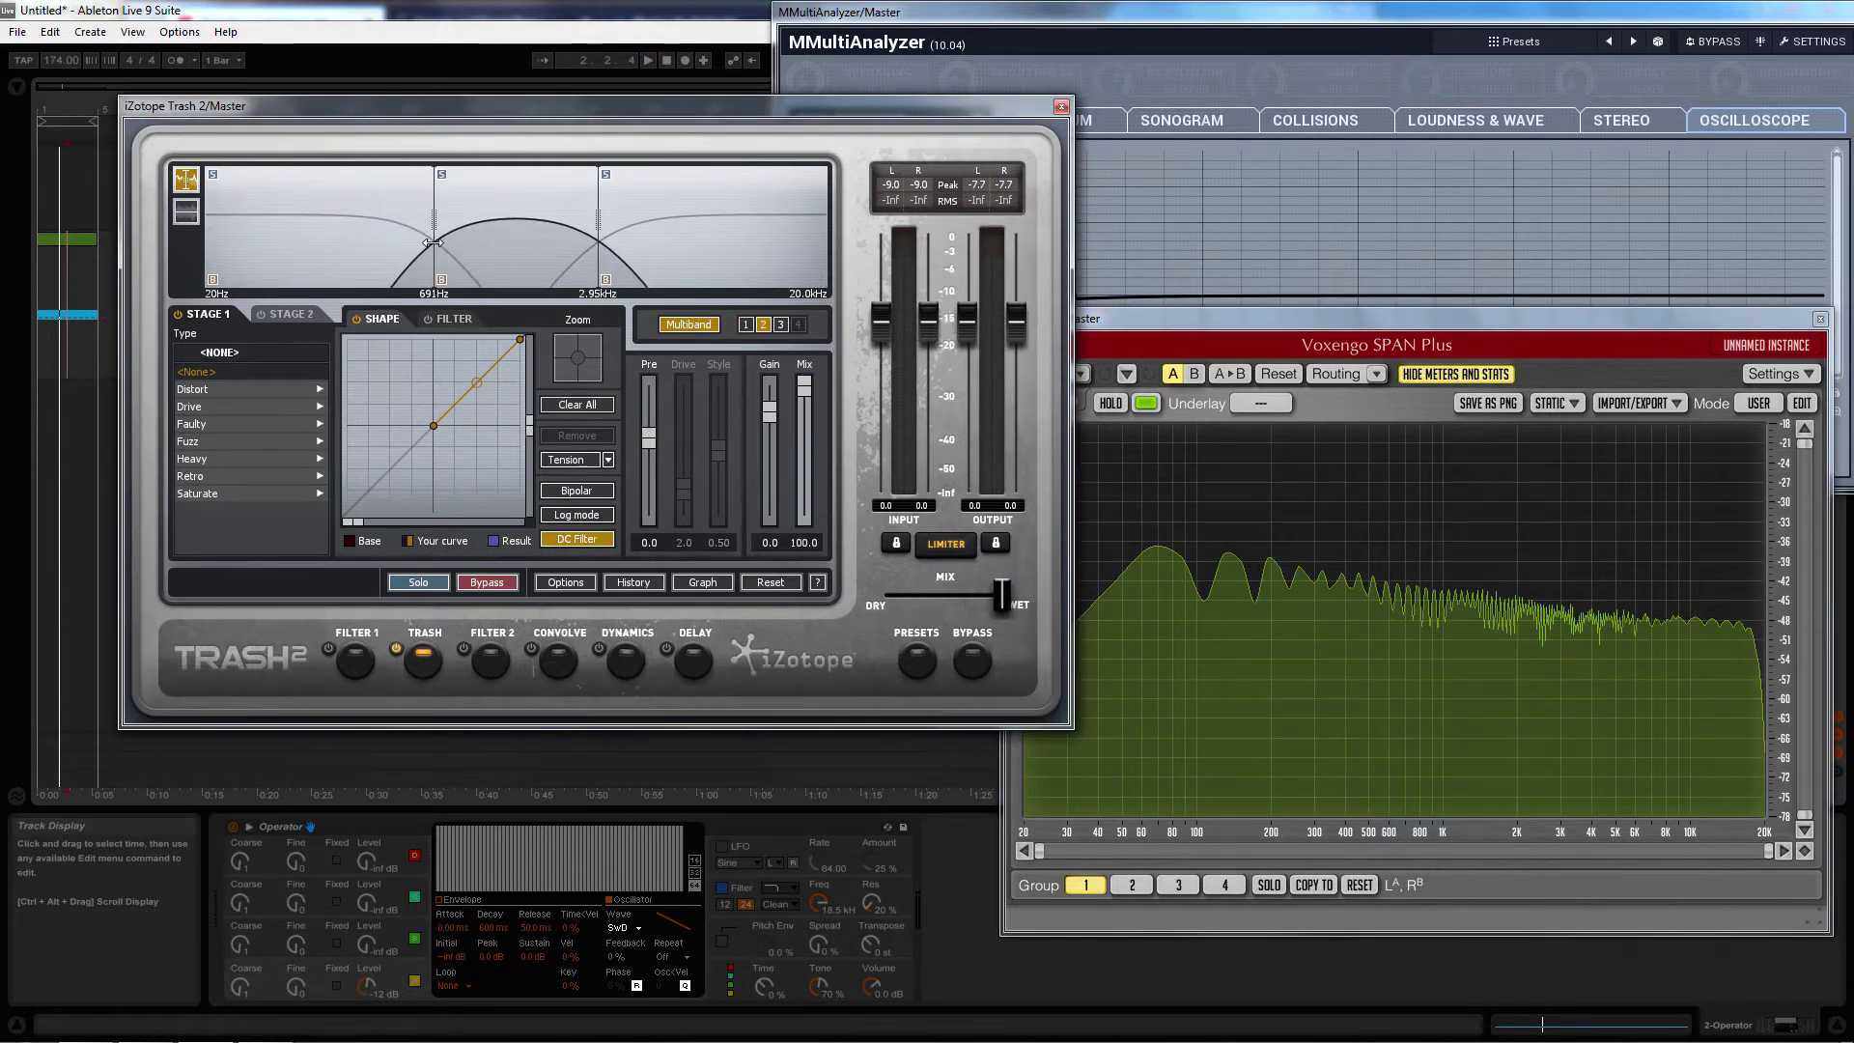
# Apply the Blues Driver distortion to band 2 with Drive at 2.7 and Gain at -9.4
pyautogui.click(224, 386)
pyautogui.click(228, 392)
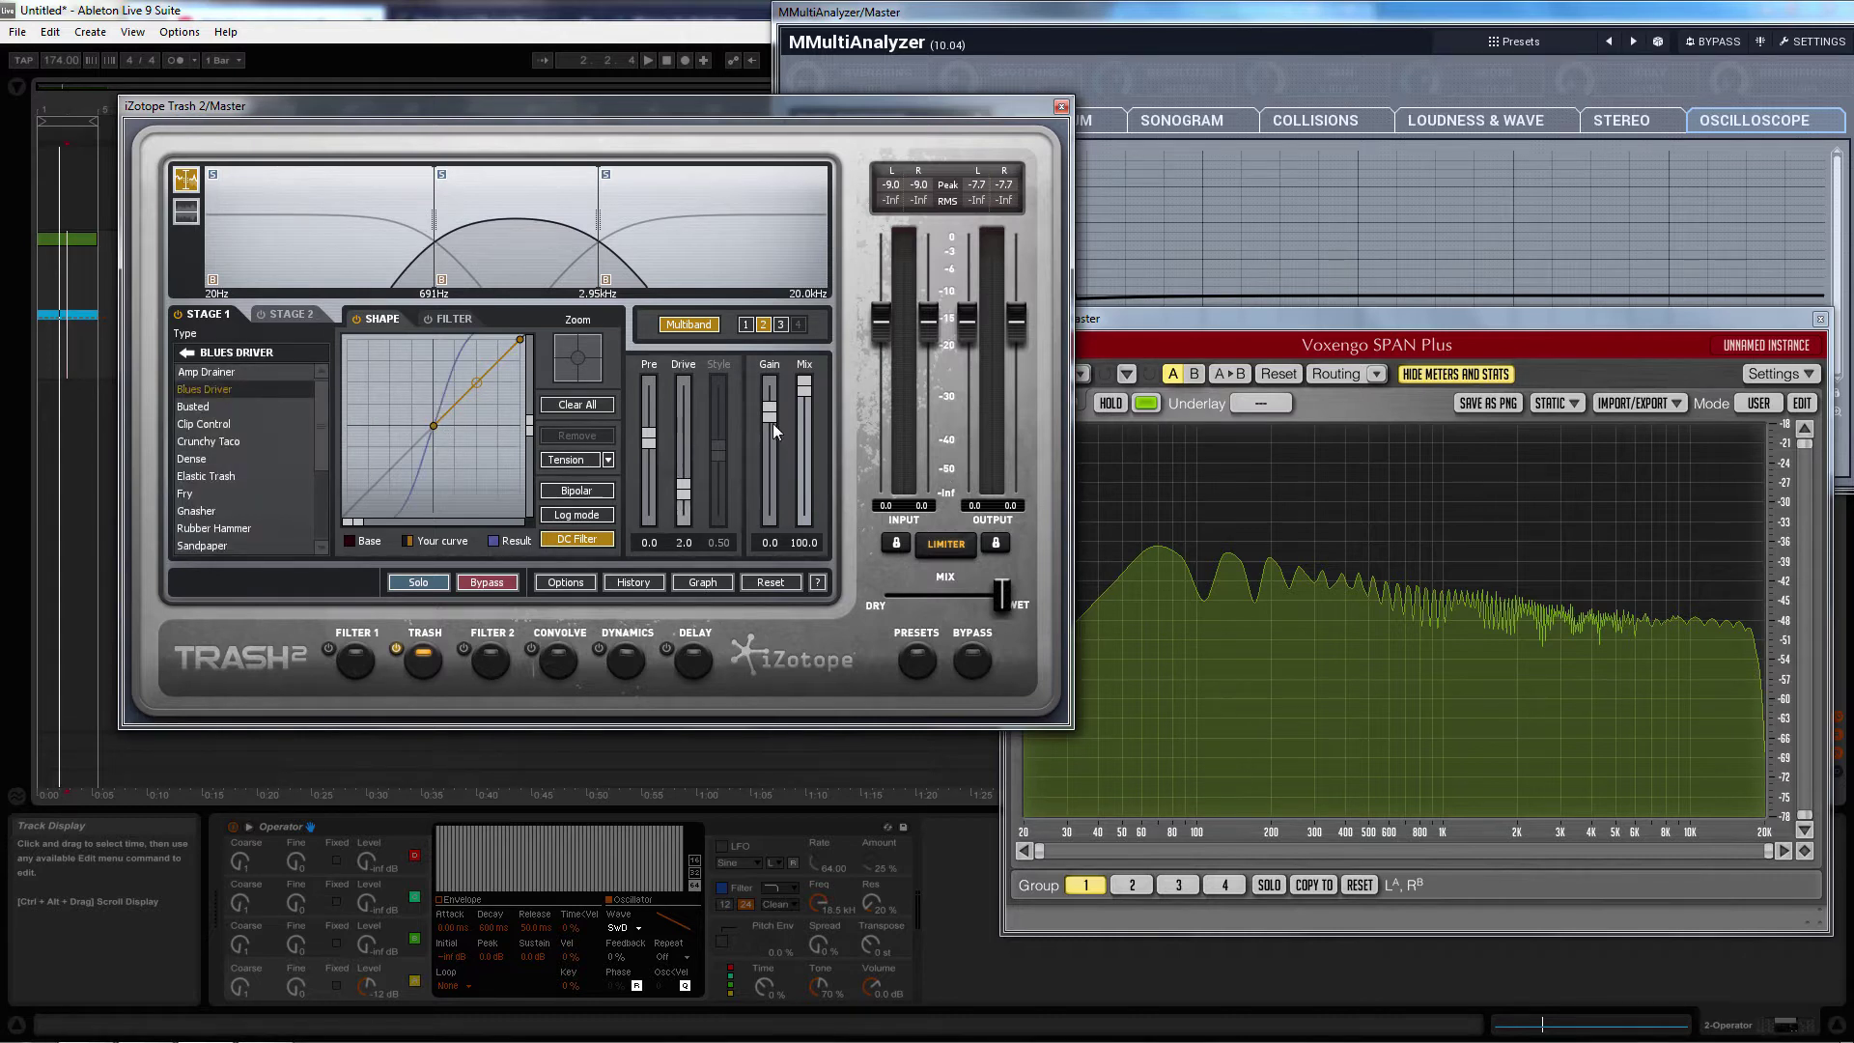
pyautogui.moveTo(775, 425); pyautogui.dragTo(770, 429)
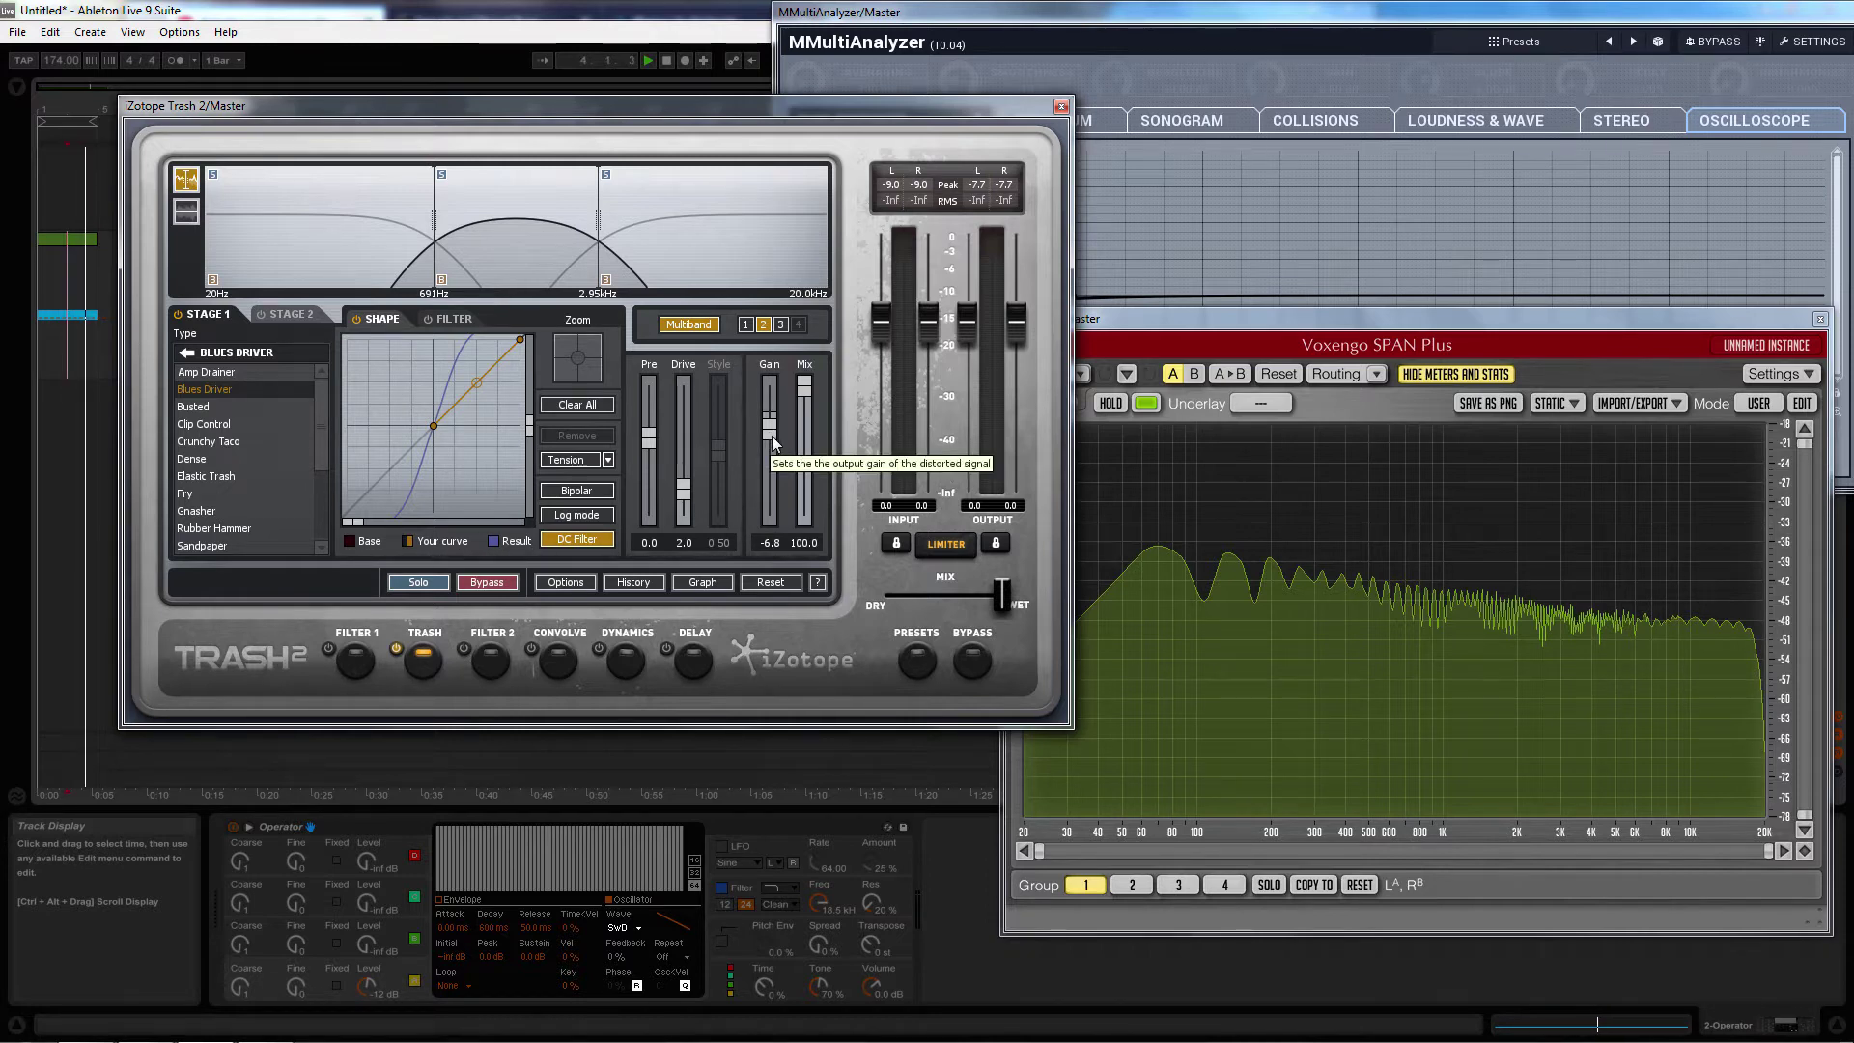
pyautogui.moveTo(683, 108); pyautogui.dragTo(615, 103)
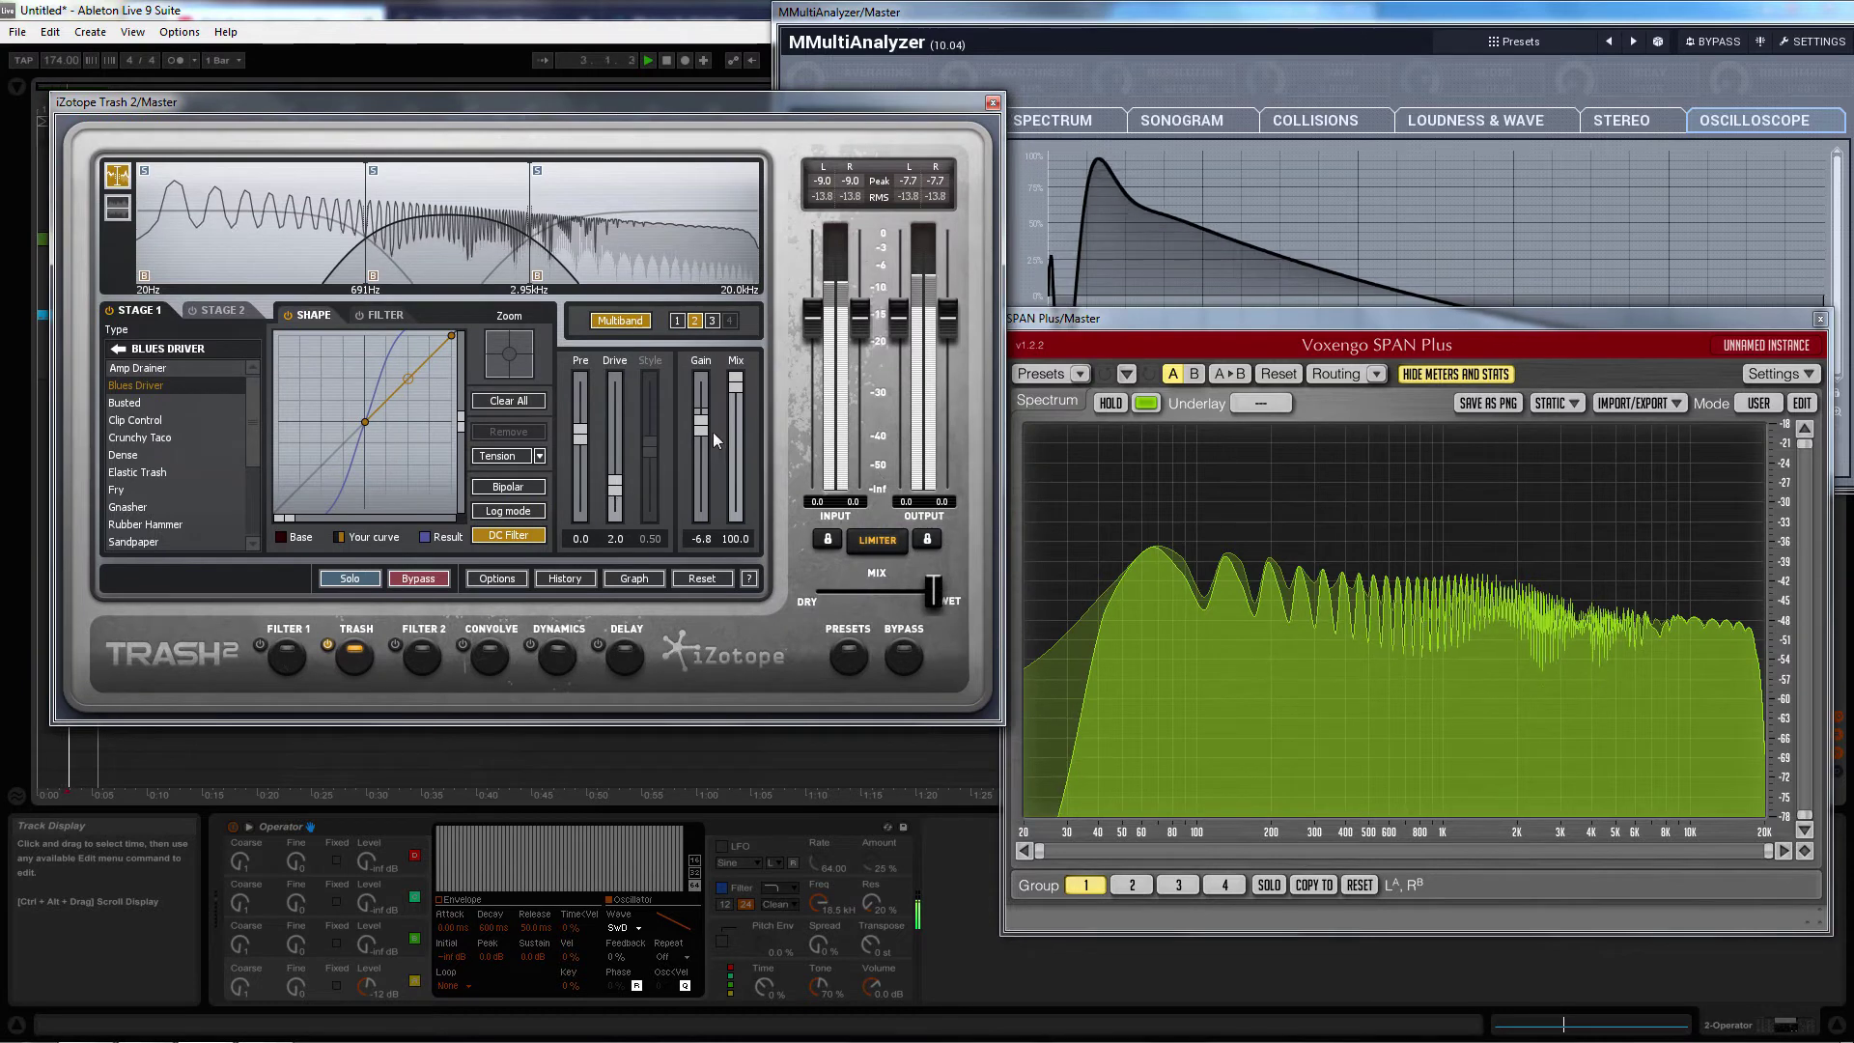
pyautogui.moveTo(616, 483); pyautogui.dragTo(618, 467)
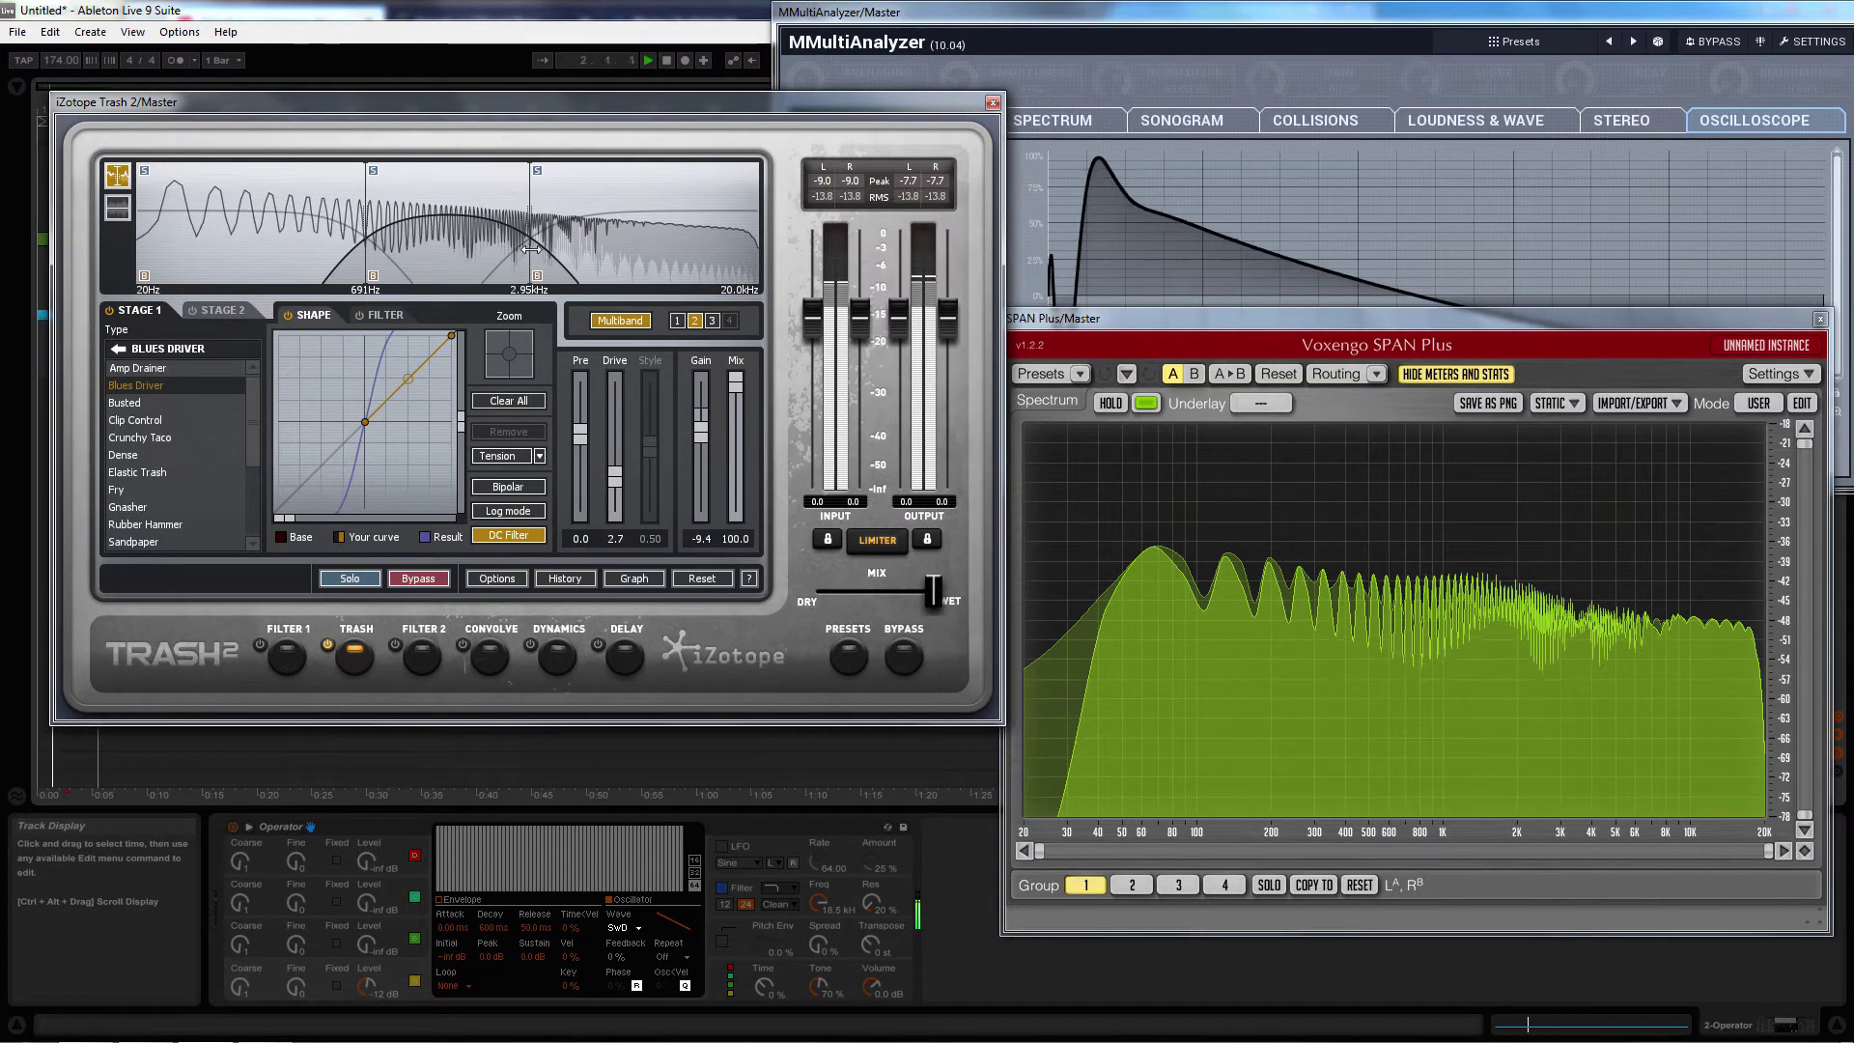
# Try the Busted distortion on band 2 and shift the band's crossovers to 2.78 kHz and 5.79 kHz
pyautogui.moveTo(530, 250); pyautogui.dragTo(636, 249)
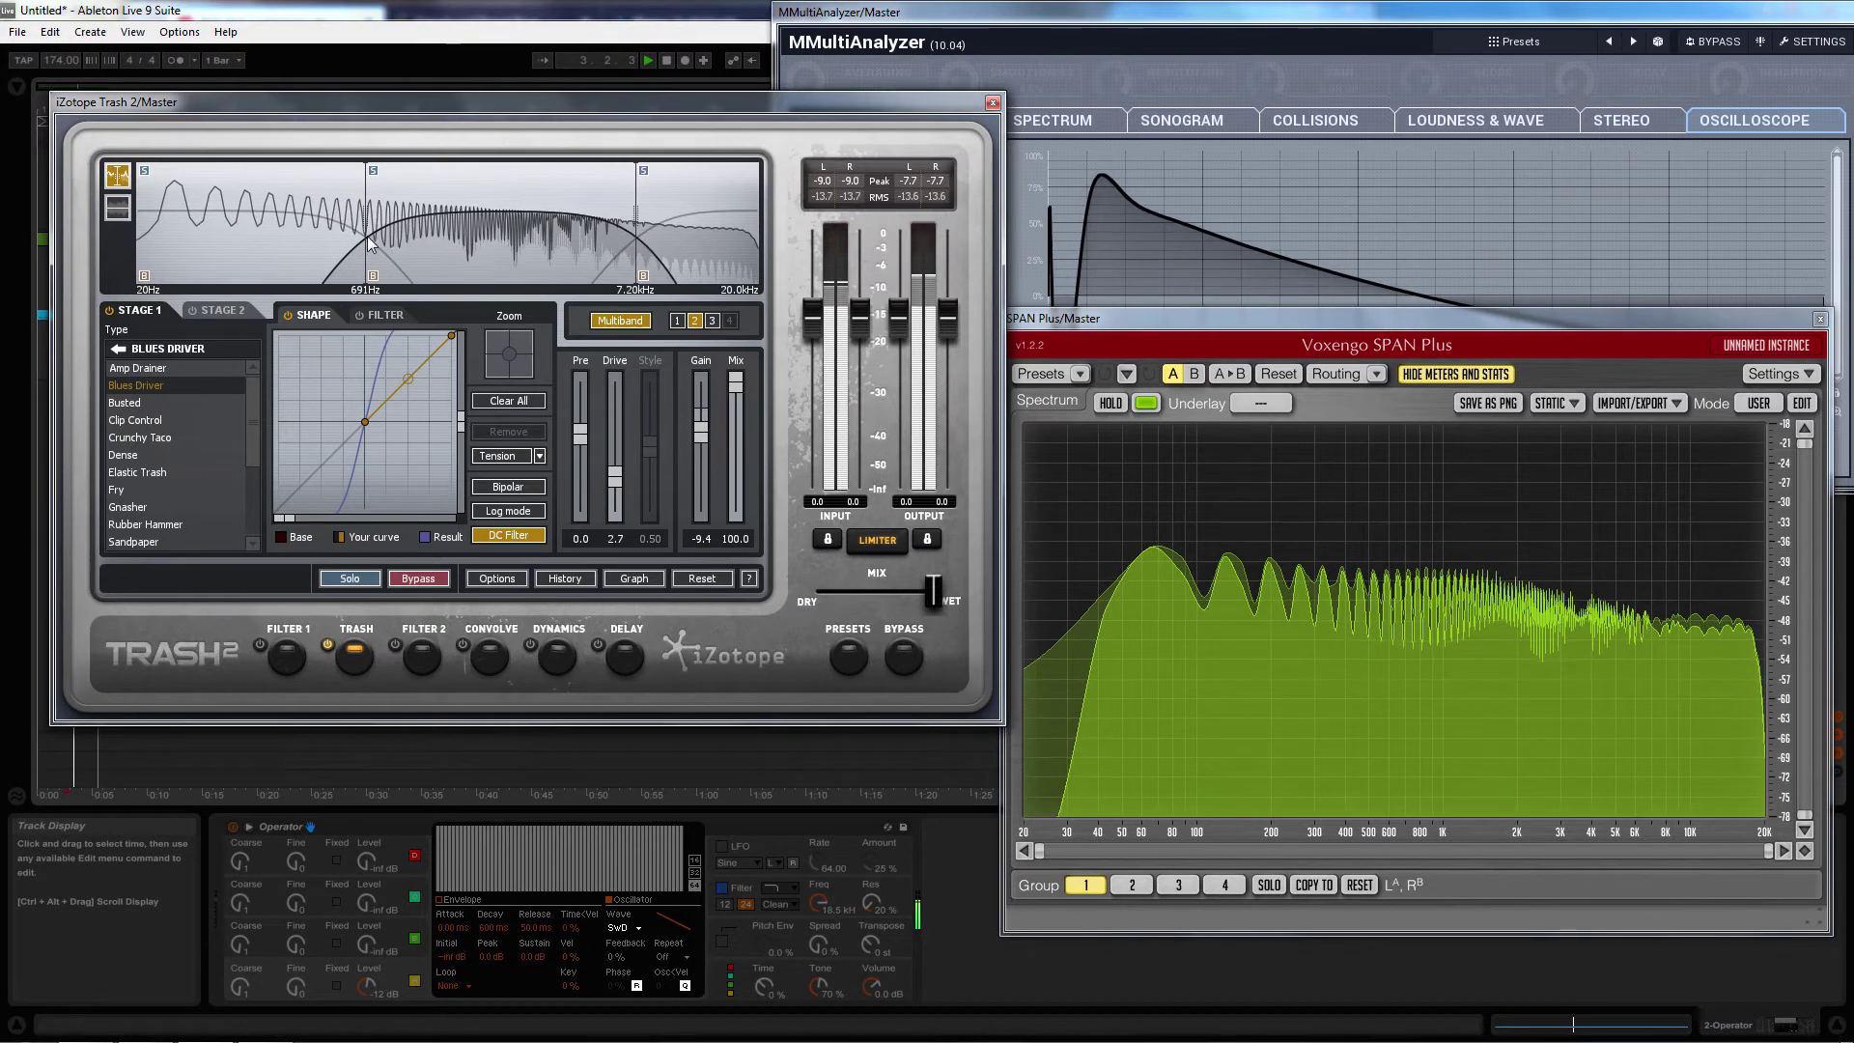
pyautogui.moveTo(370, 243); pyautogui.dragTo(550, 244)
pyautogui.click(143, 404)
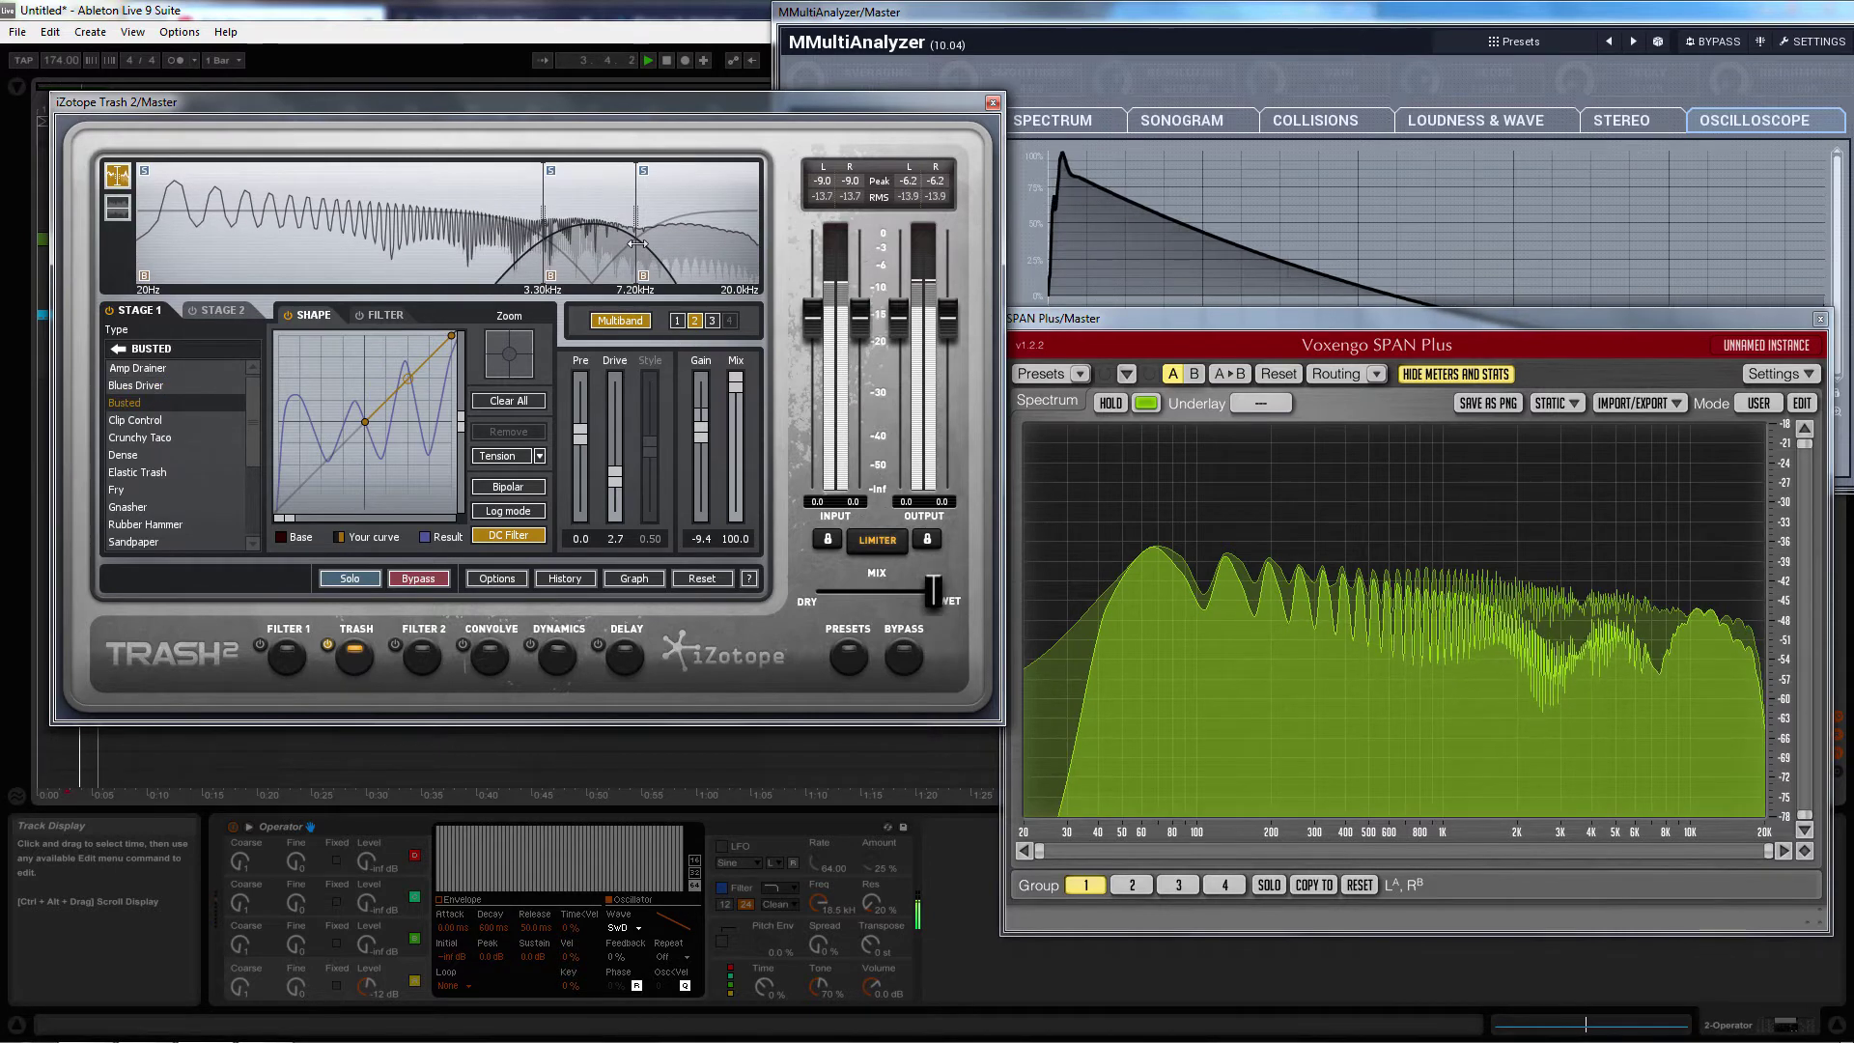
pyautogui.moveTo(637, 243); pyautogui.dragTo(521, 249)
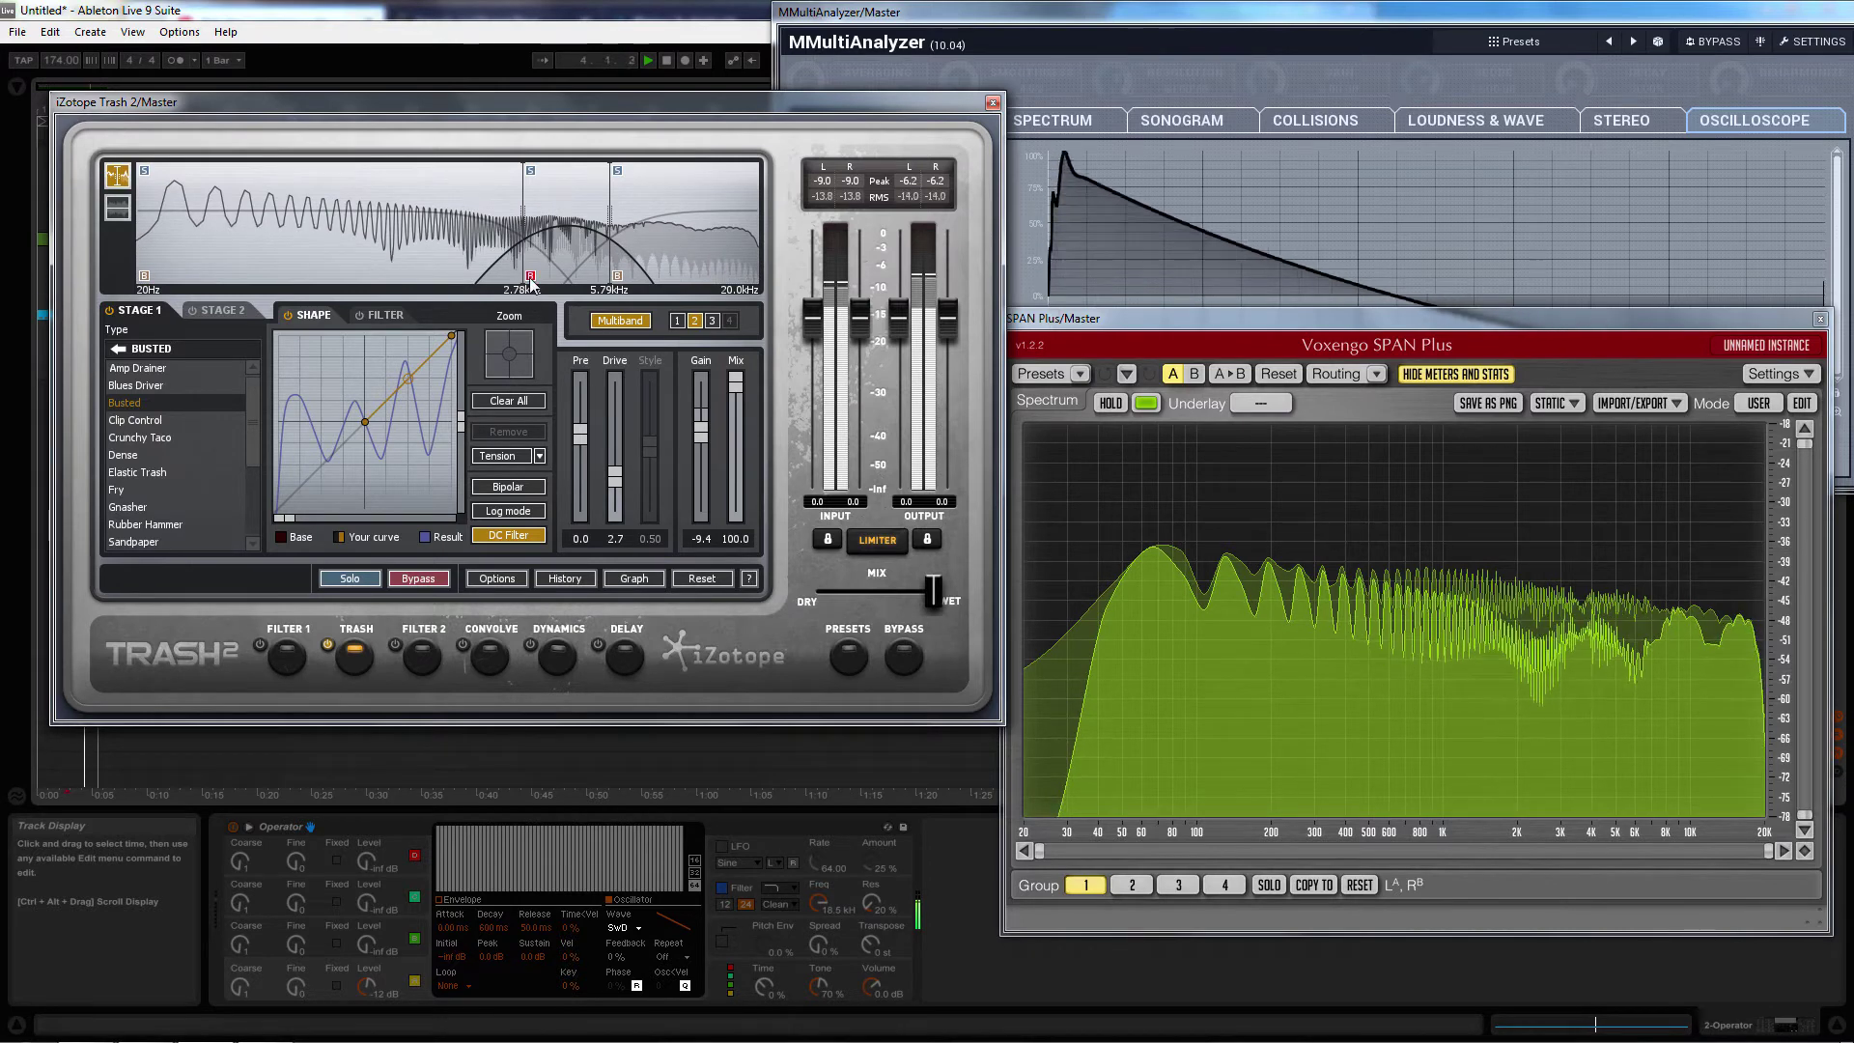
# Compare band 2 with and without its distortion, set its Gain to -7.9, and choose the Crunchy Taco type
pyautogui.click(530, 278)
pyautogui.moveTo(702, 426); pyautogui.dragTo(702, 427)
pyautogui.click(147, 439)
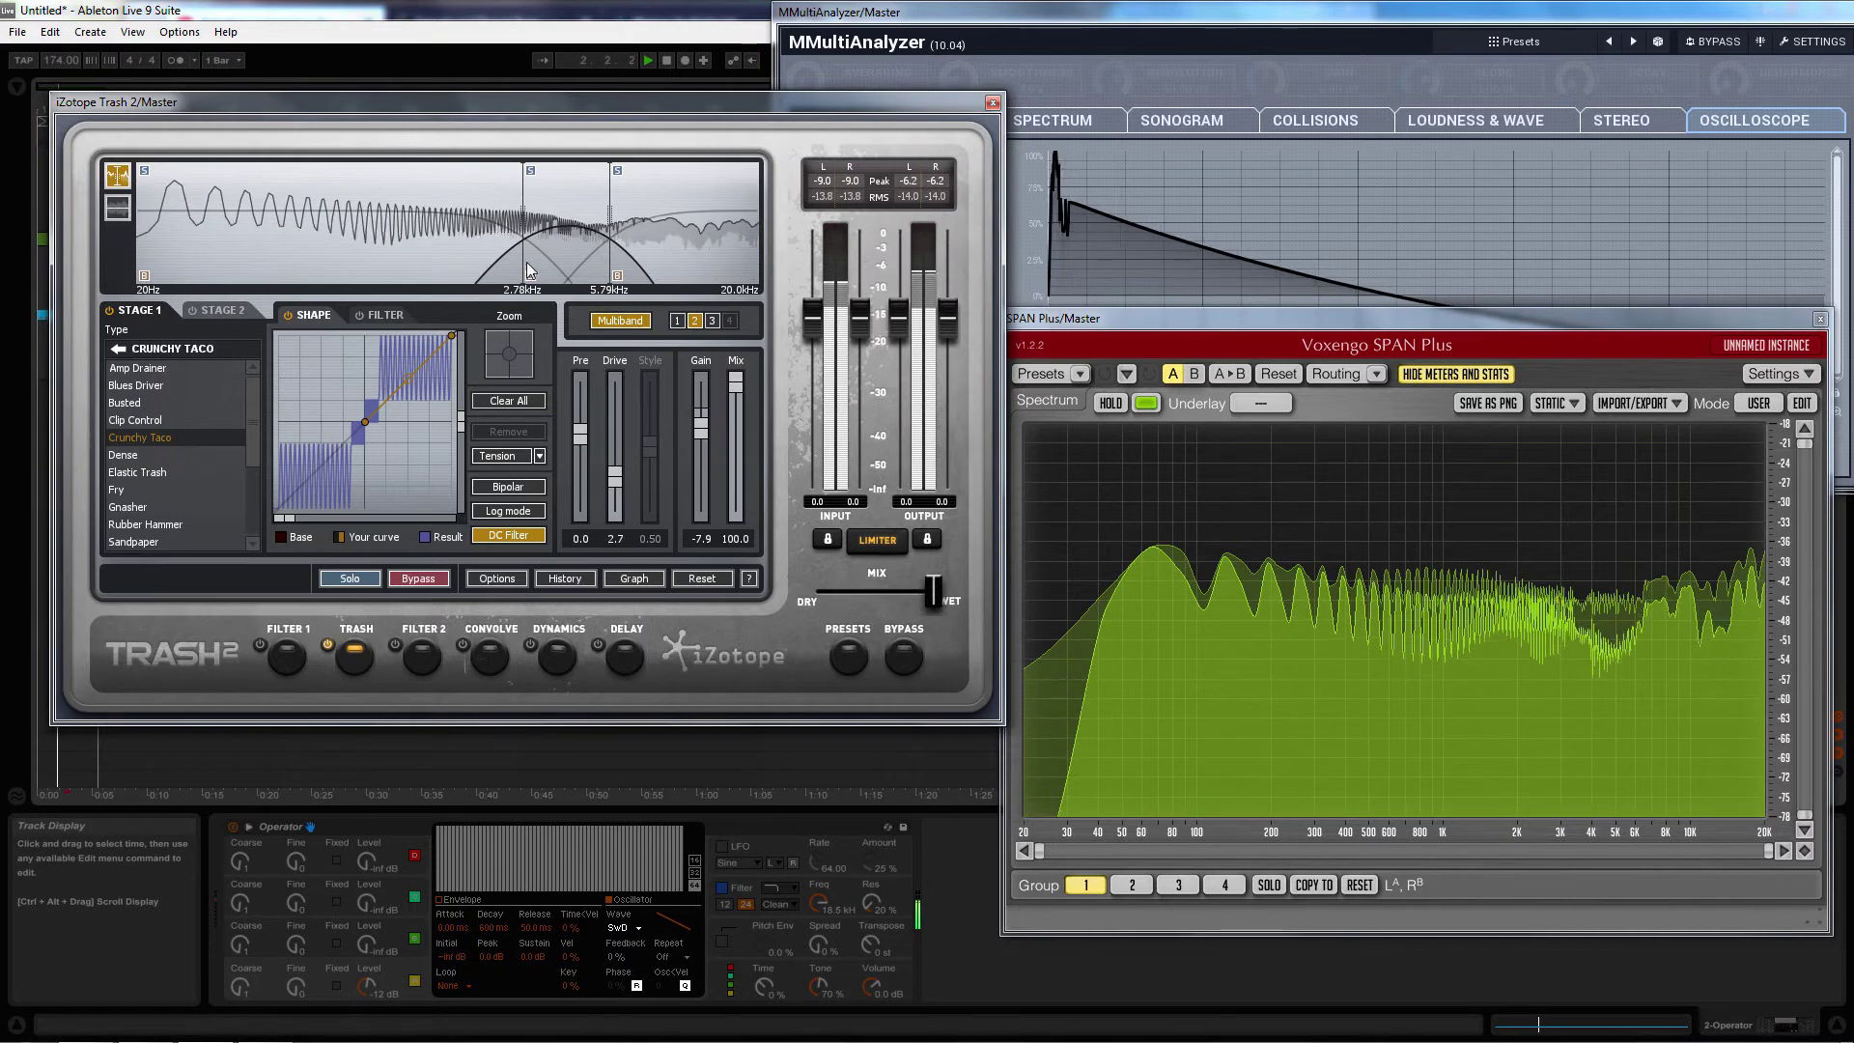
# Move band 2's crossovers to 642 Hz and 2.48 kHz, and audition it with Crunchy Taco and Elastic Trash
pyautogui.press('space')
pyautogui.moveTo(524, 262); pyautogui.dragTo(358, 251)
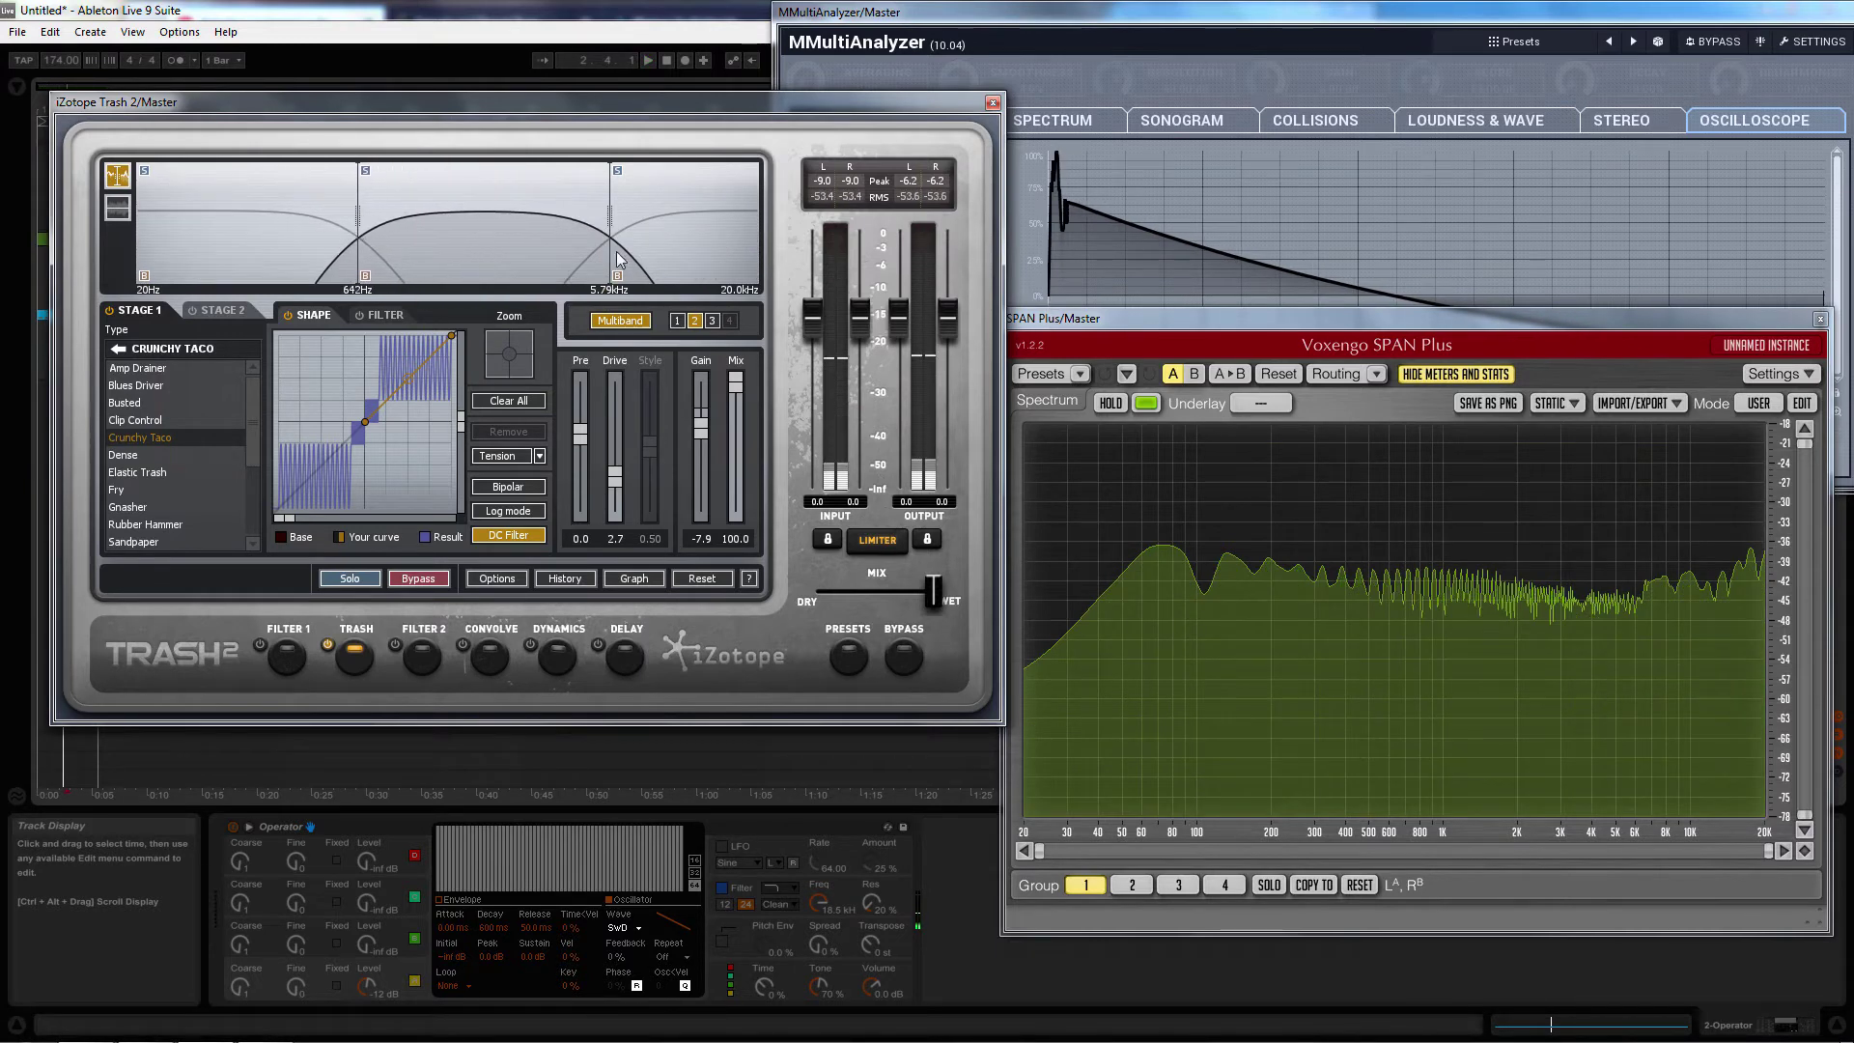
pyautogui.moveTo(612, 244); pyautogui.dragTo(510, 266)
pyautogui.press('space')
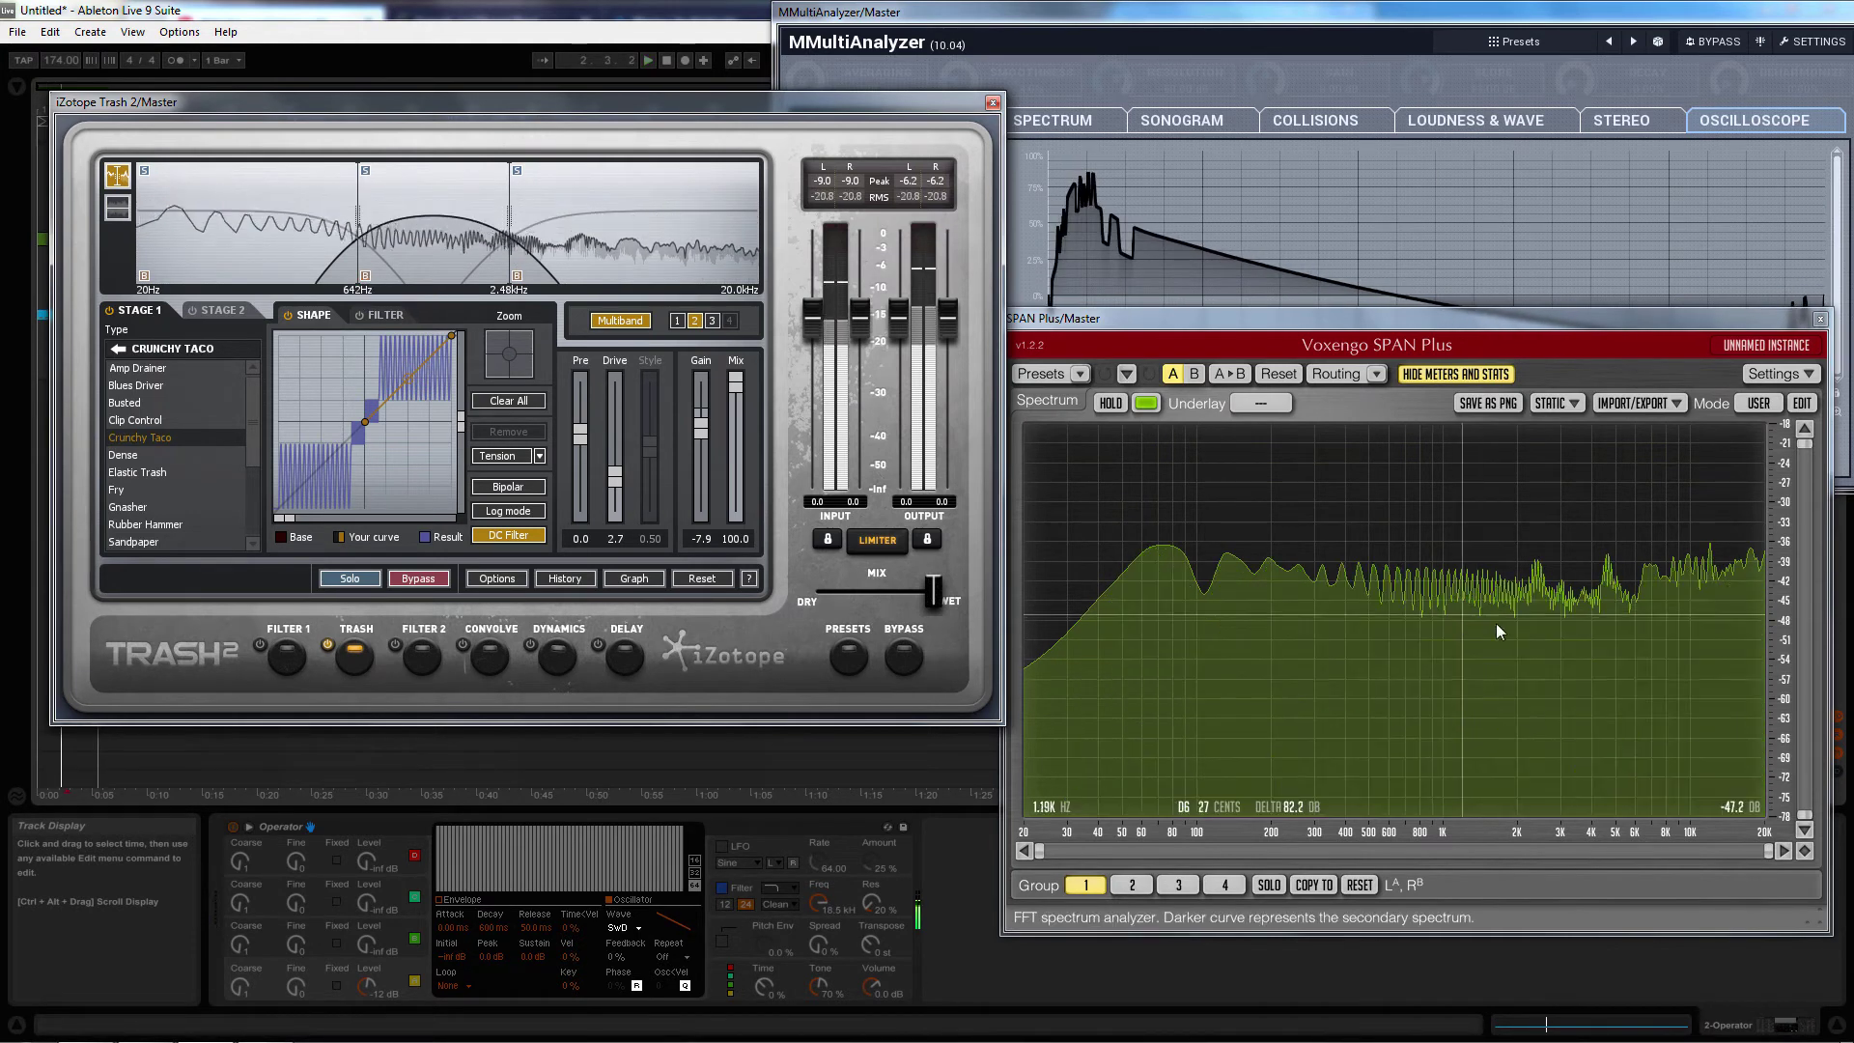
pyautogui.press('space')
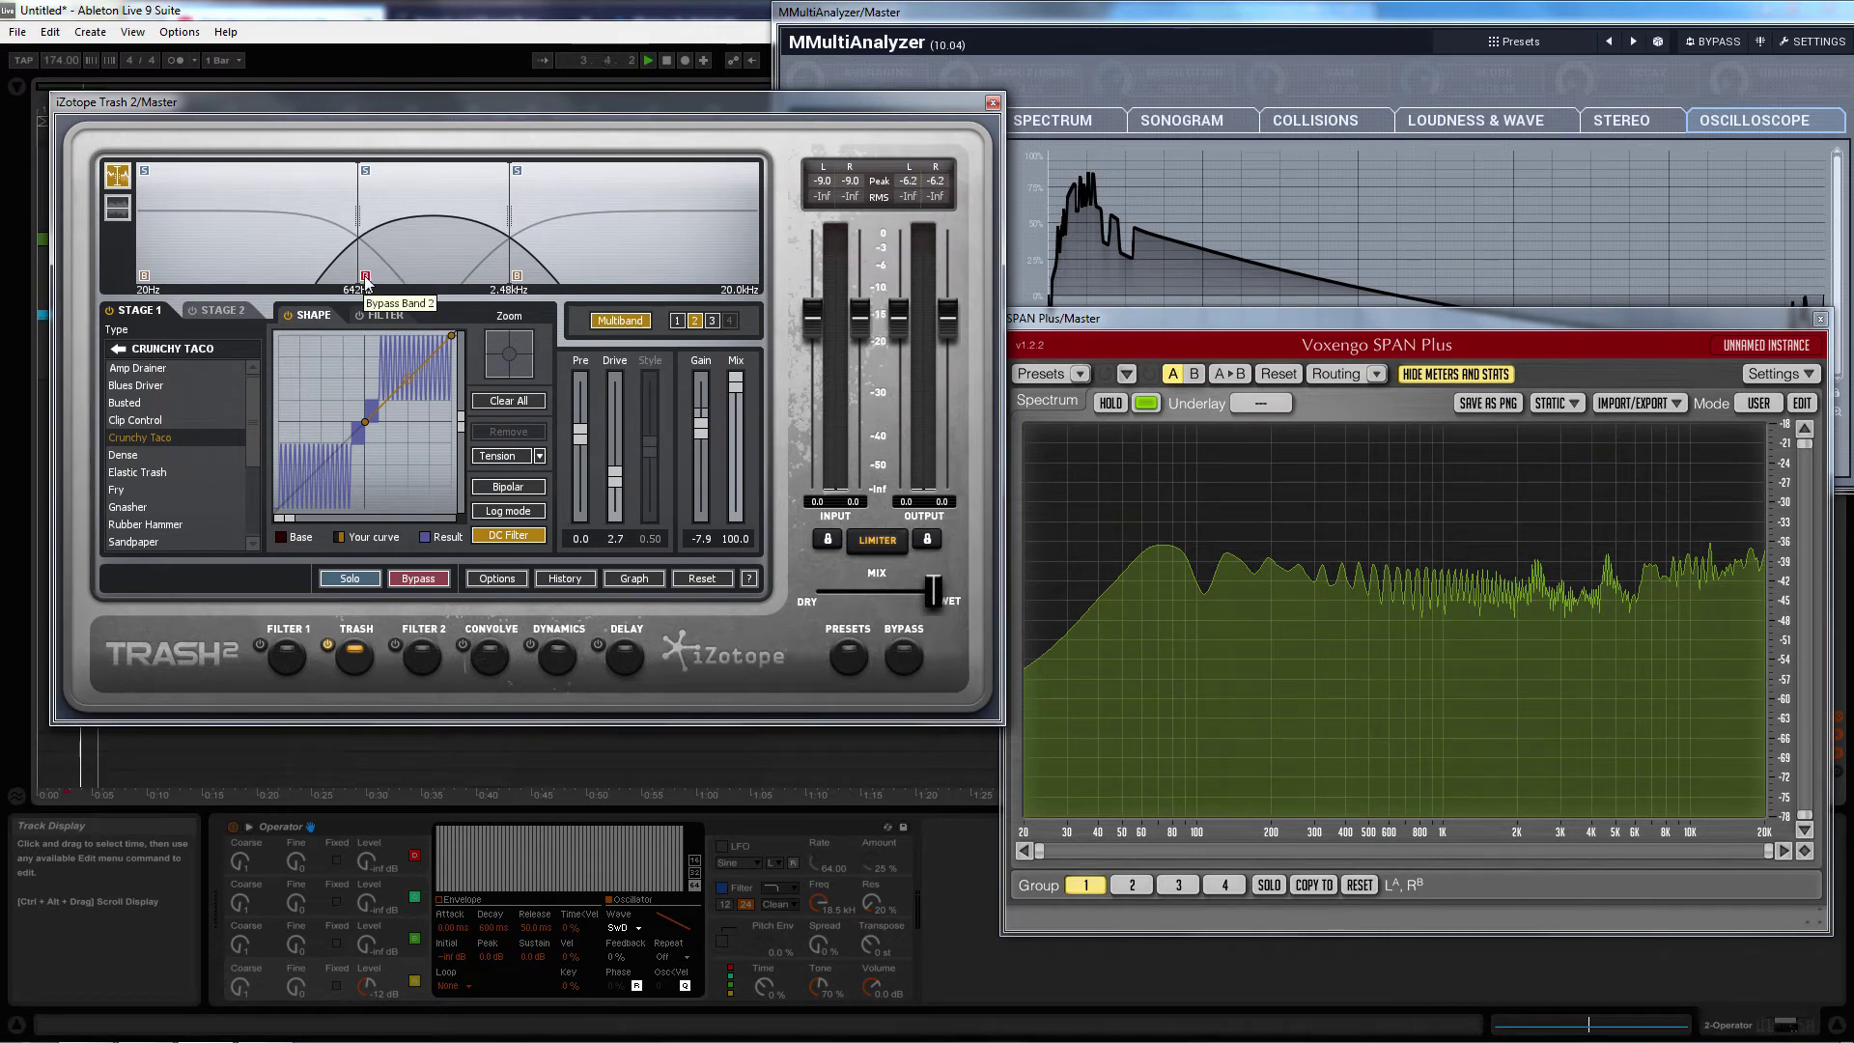
pyautogui.press('space')
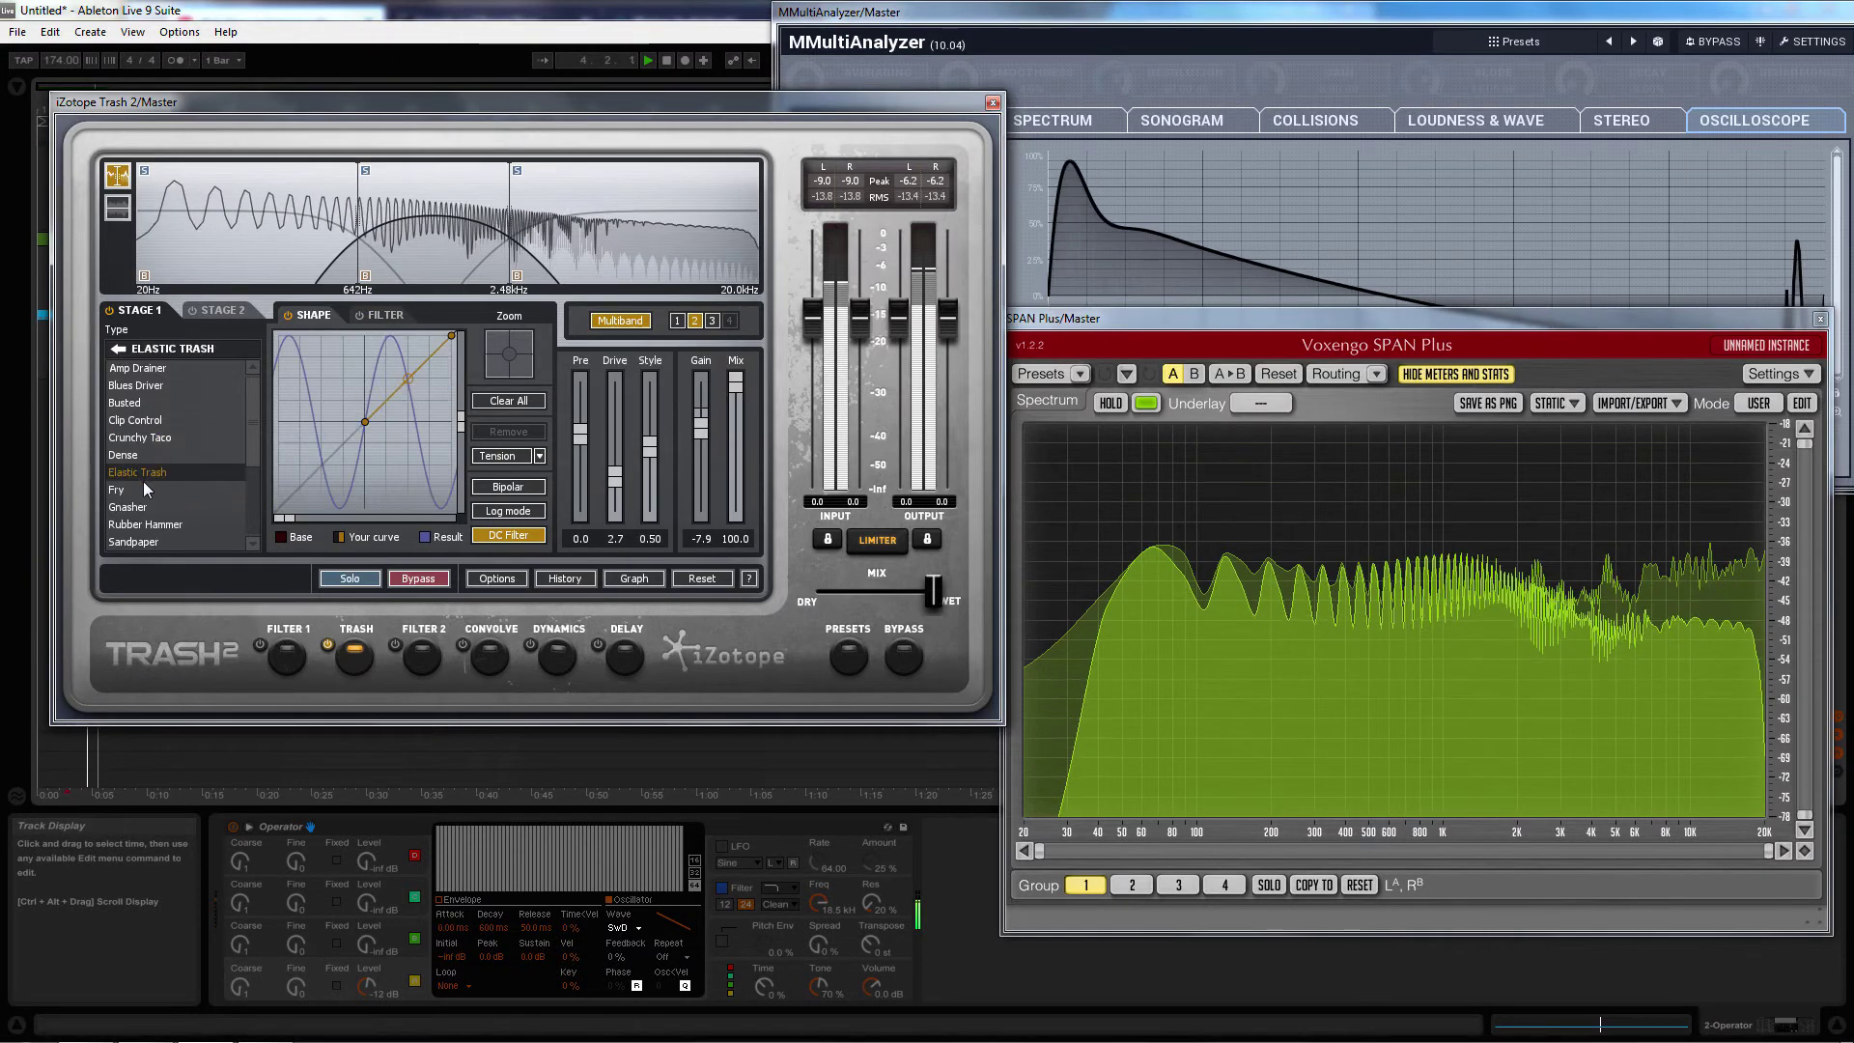
# Audition the Gnasher and Tarnish distortion types on band 2
pyautogui.click(154, 506)
pyautogui.moveTo(250, 498); pyautogui.dragTo(249, 522)
pyautogui.click(206, 491)
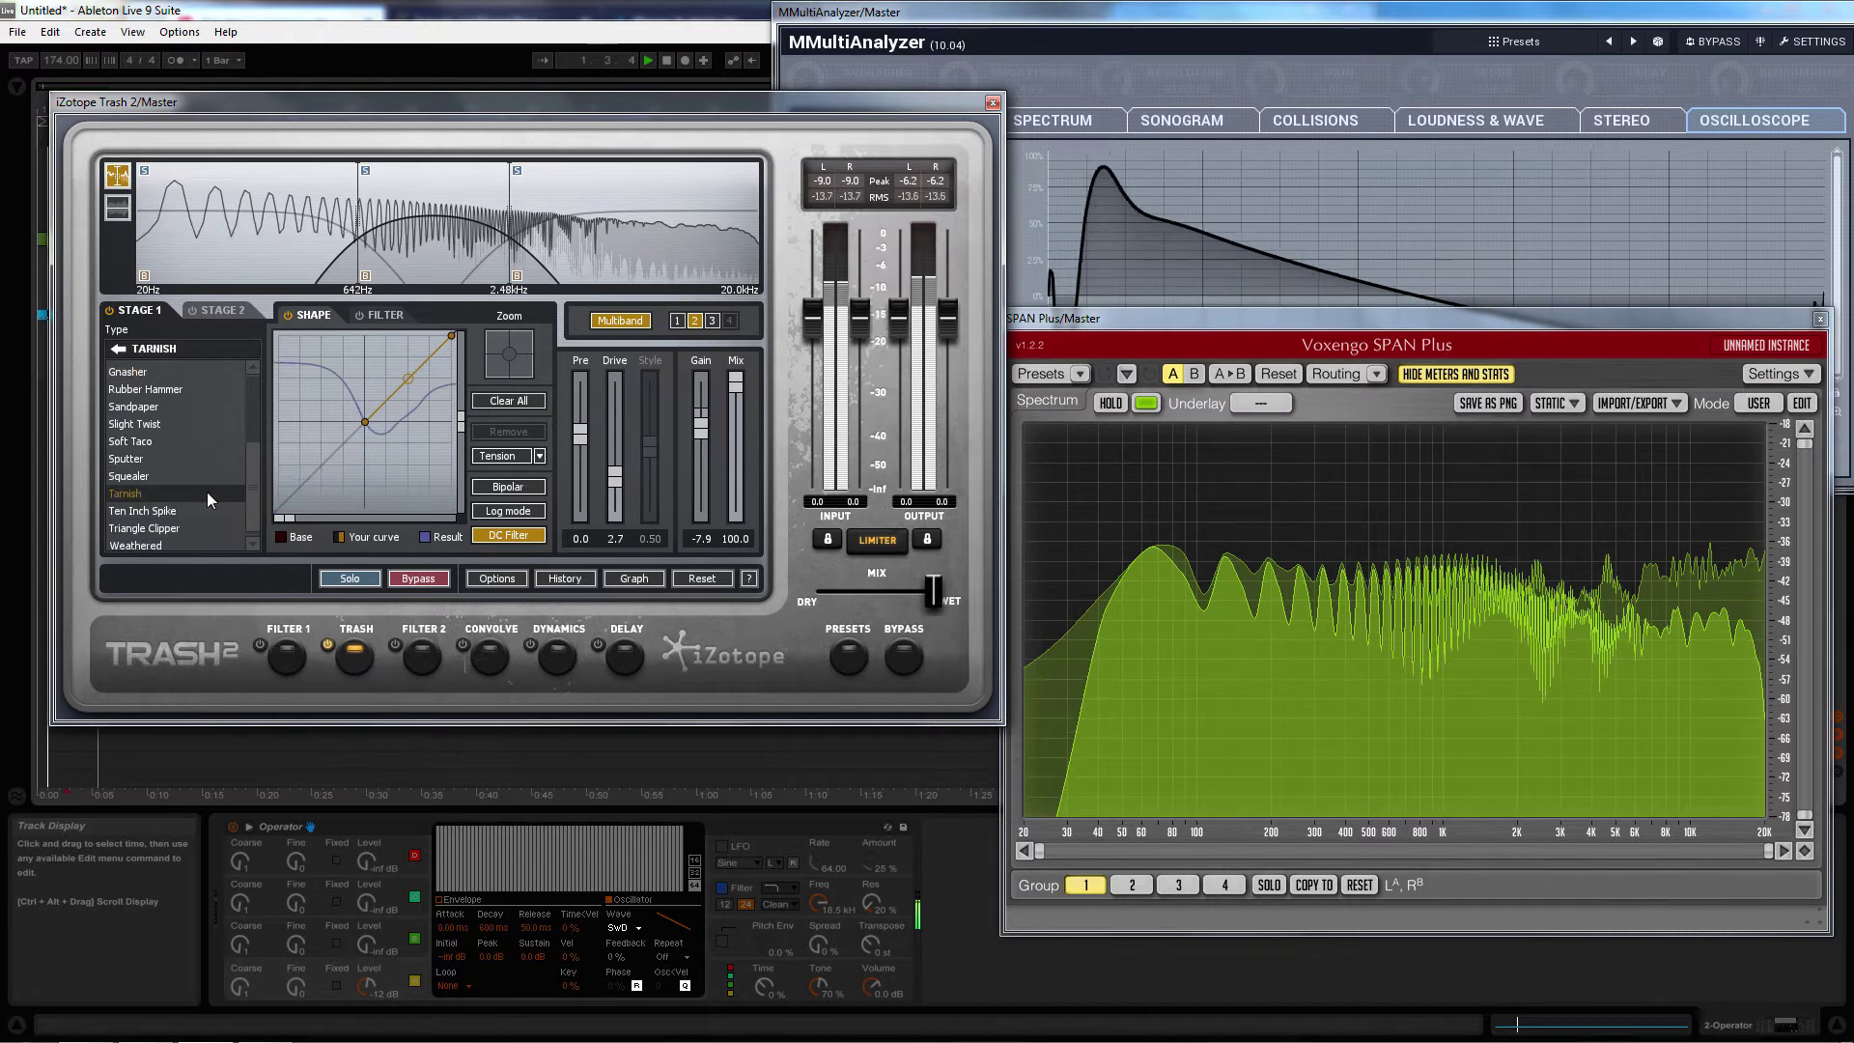
# Switch band 2 to the Faulty distortion category and audition Faulty Transistor and Bad Breakup
pyautogui.click(116, 349)
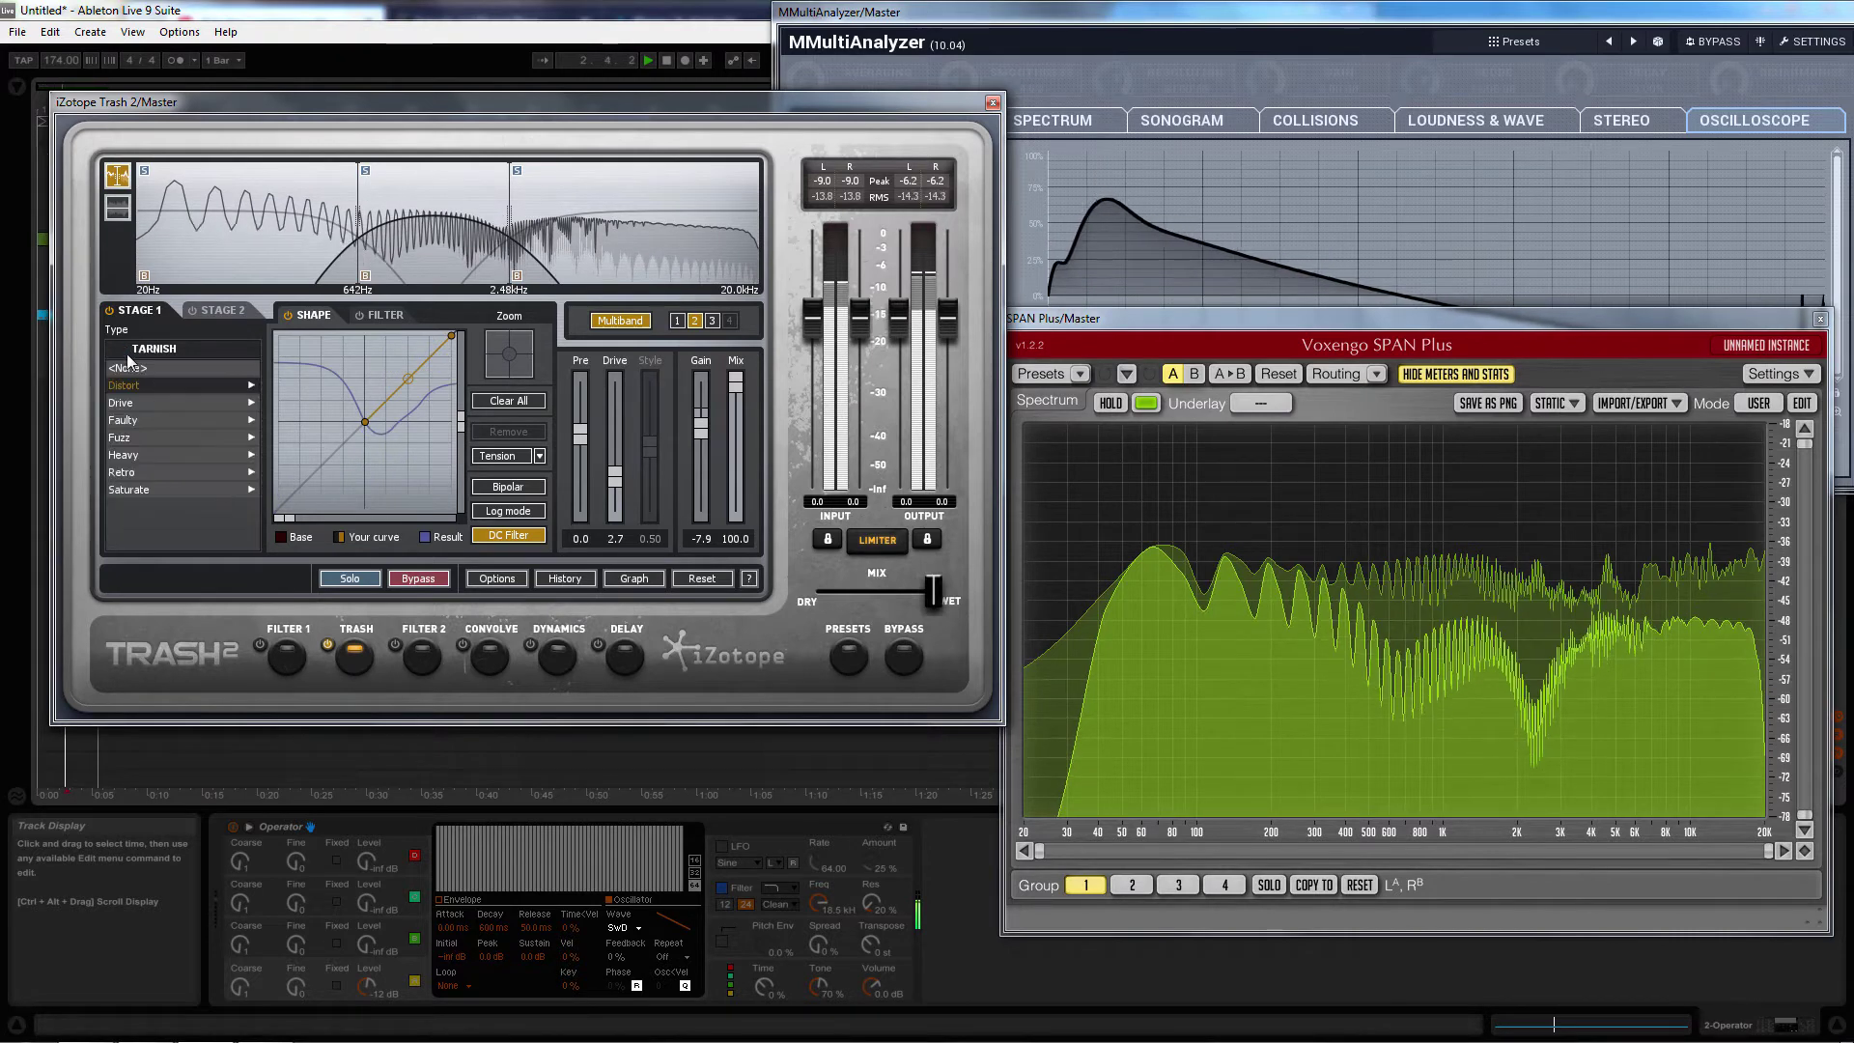
pyautogui.click(156, 423)
pyautogui.click(160, 404)
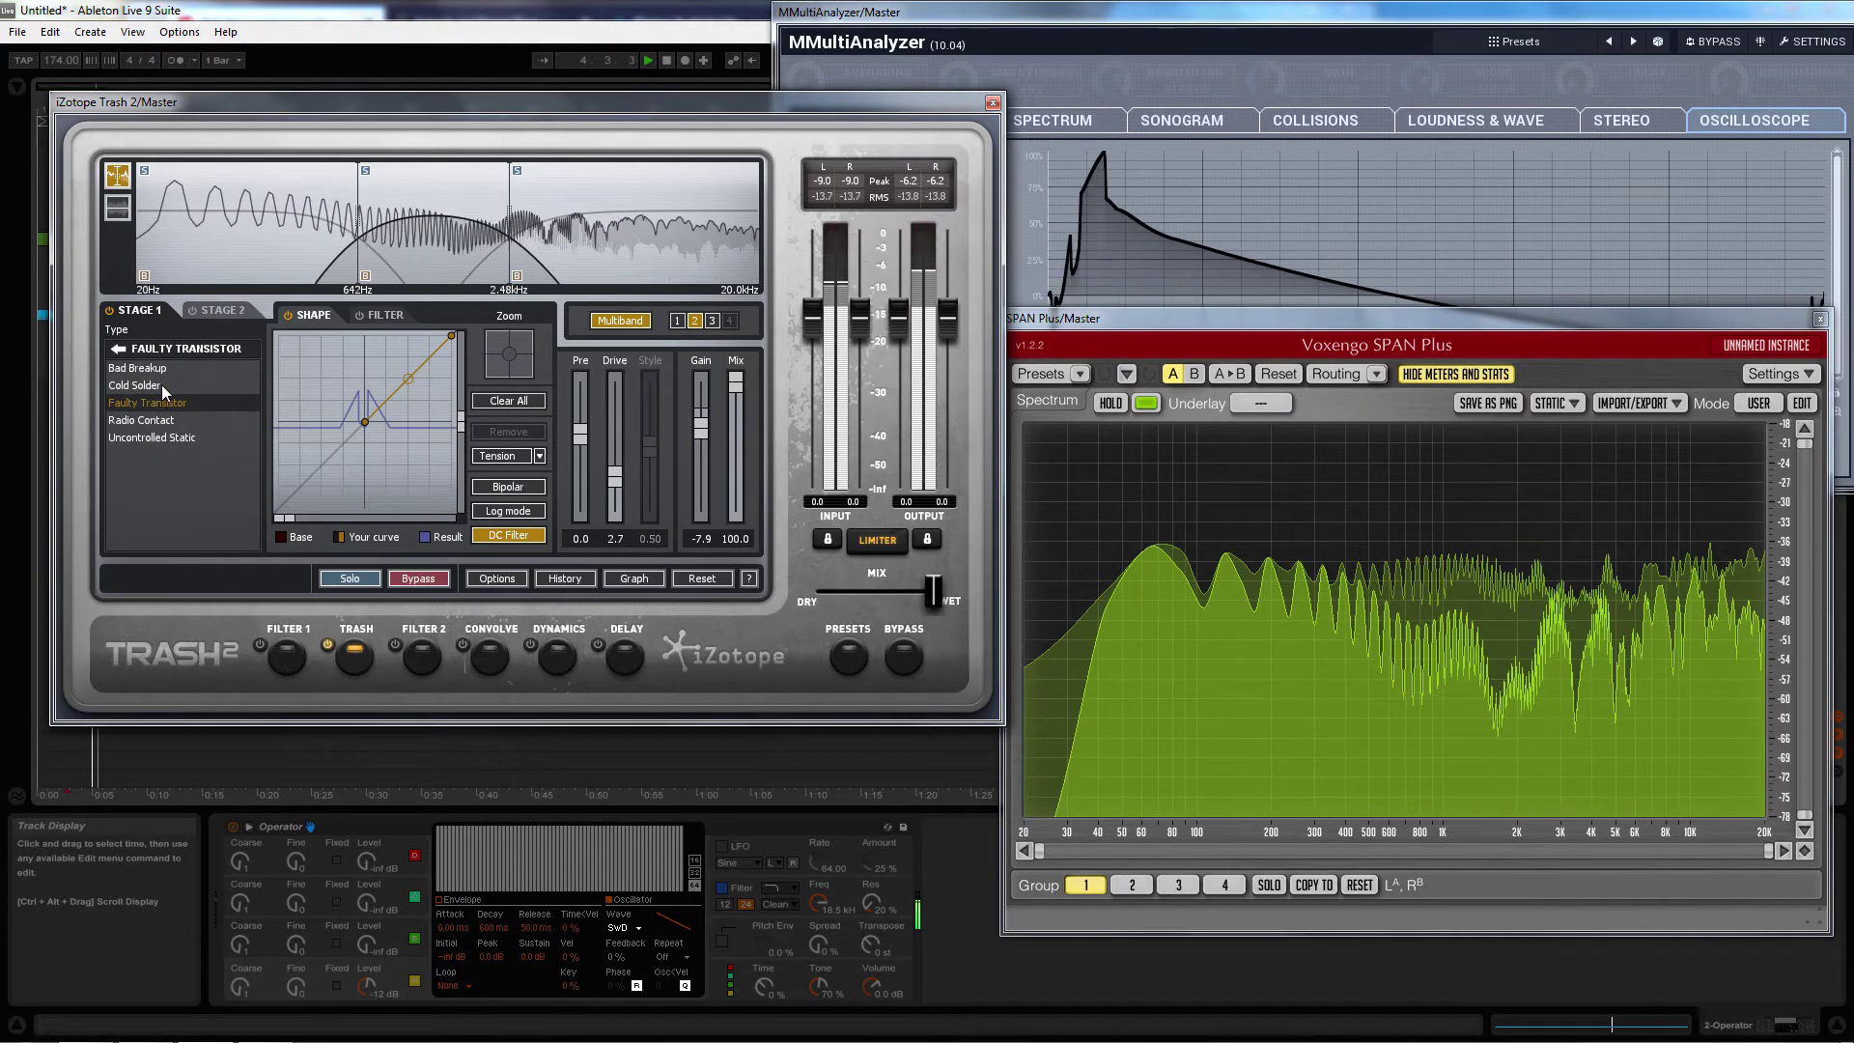
pyautogui.click(164, 373)
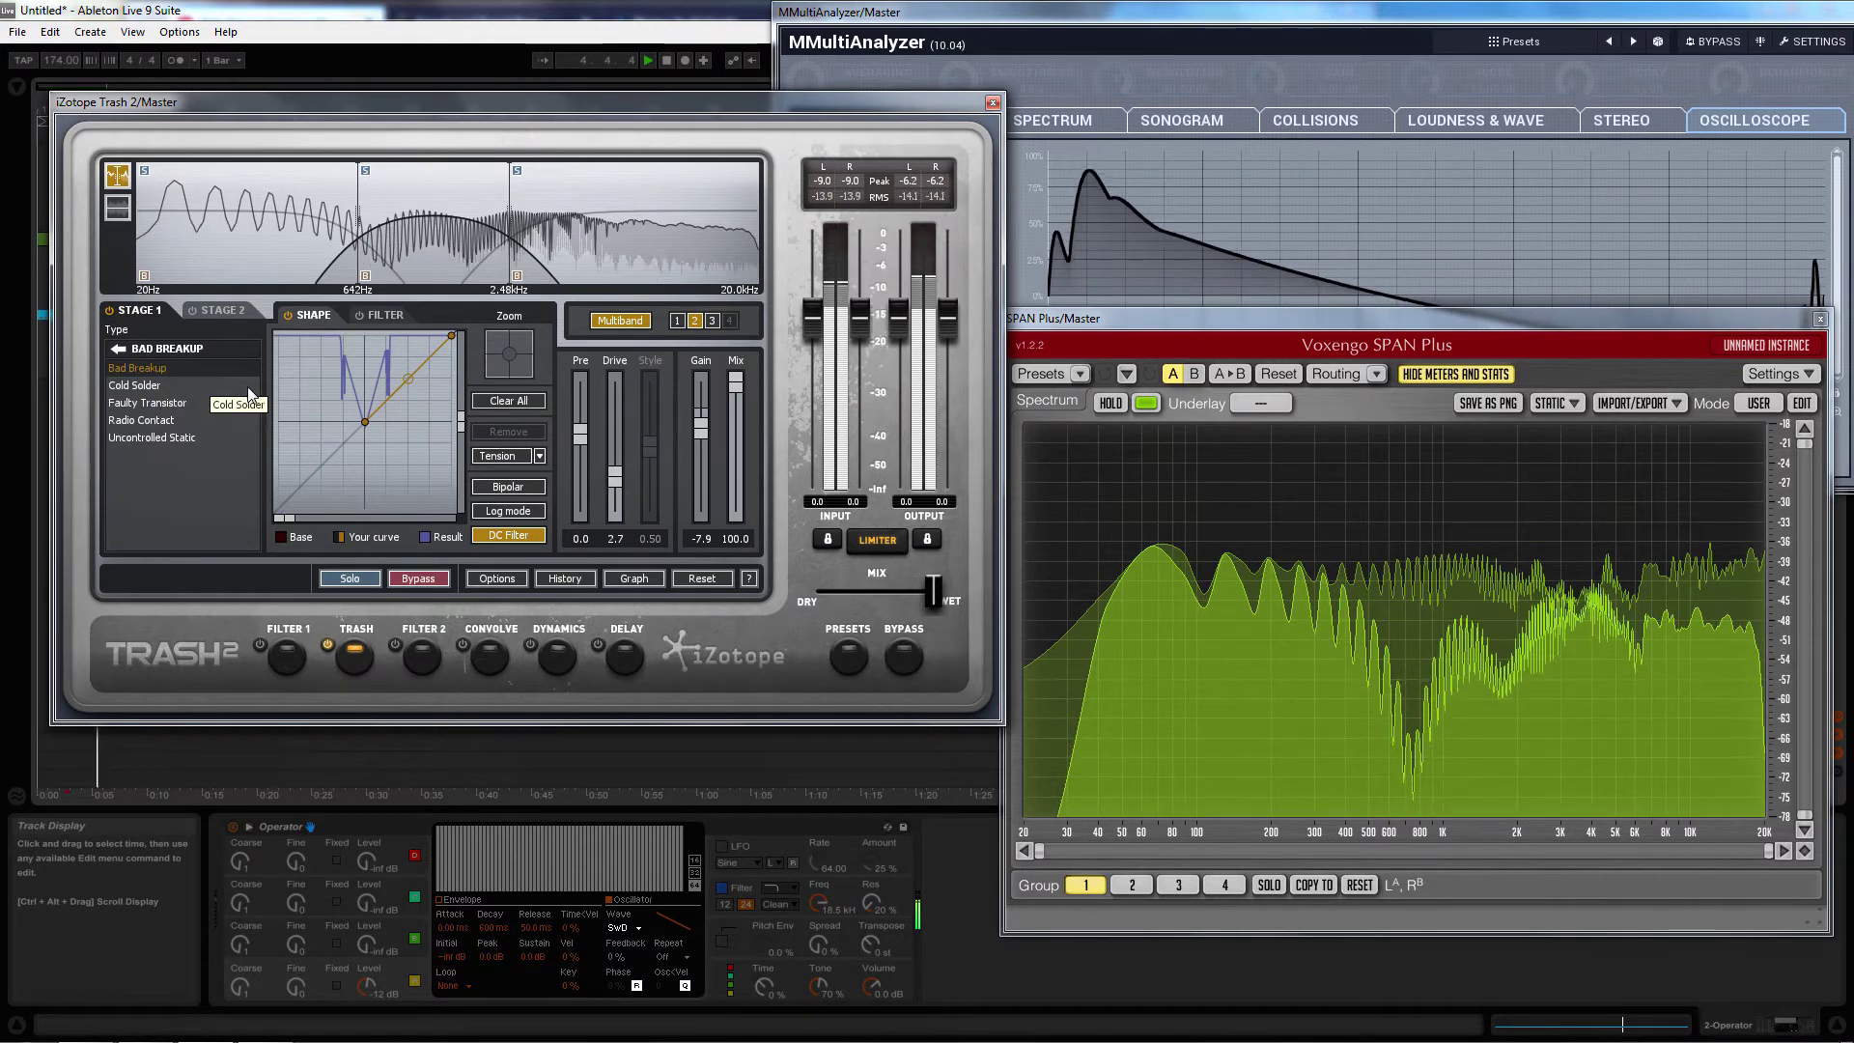
# Raise band 2's upper crossover to 14.9 kHz and audition further Faulty types, ending on Uncontrolled Static
pyautogui.moveTo(499, 290); pyautogui.dragTo(759, 262)
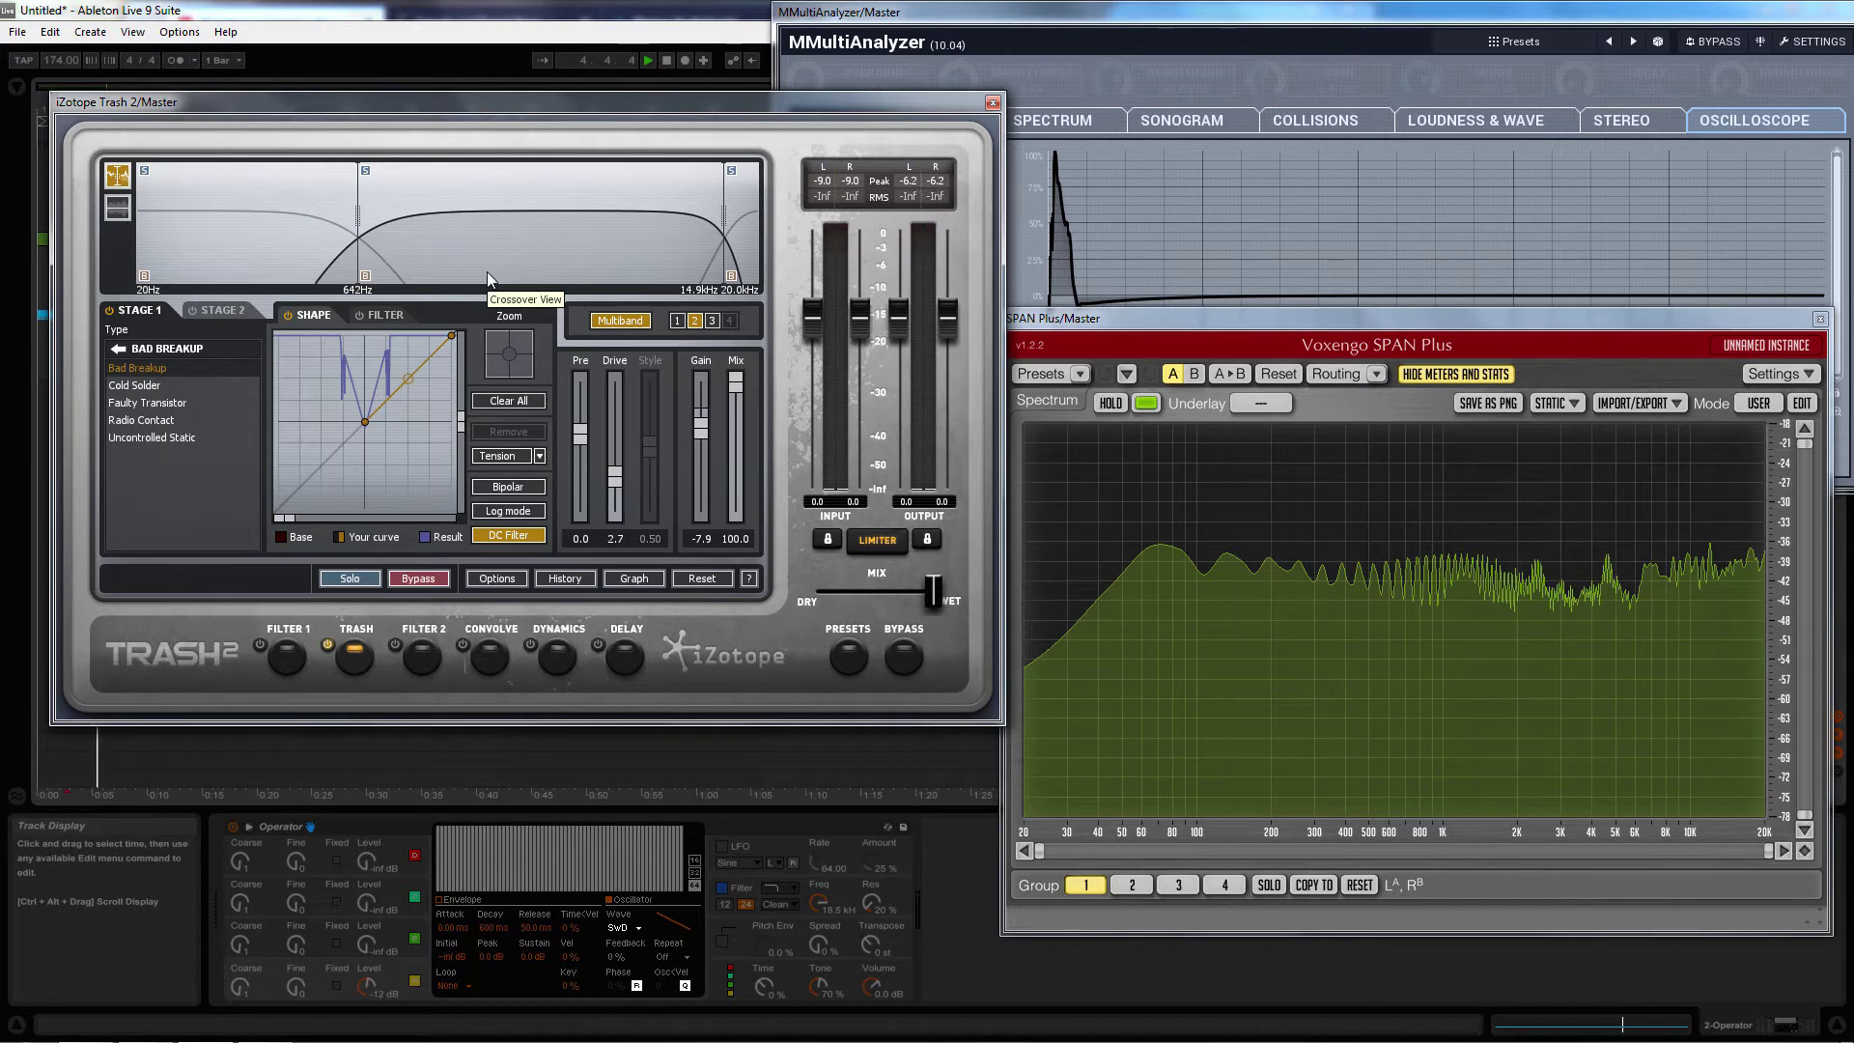
pyautogui.click(162, 386)
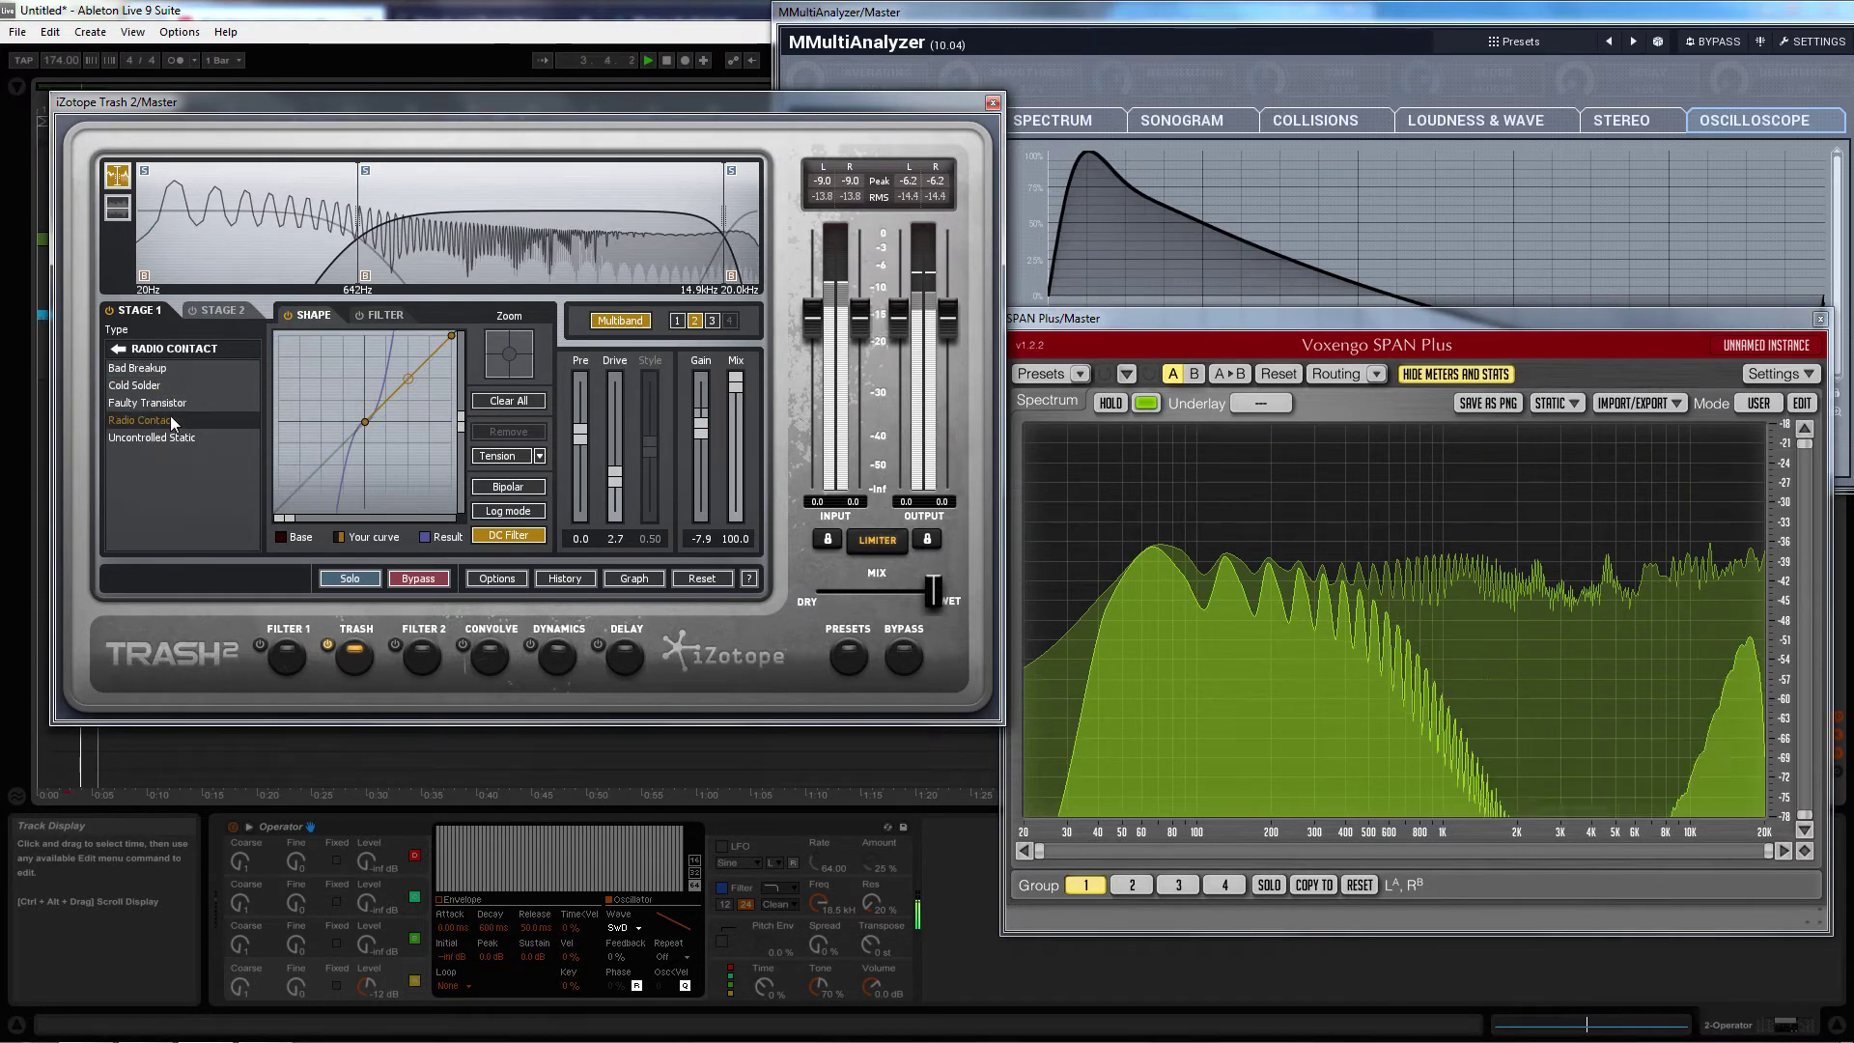
pyautogui.click(182, 438)
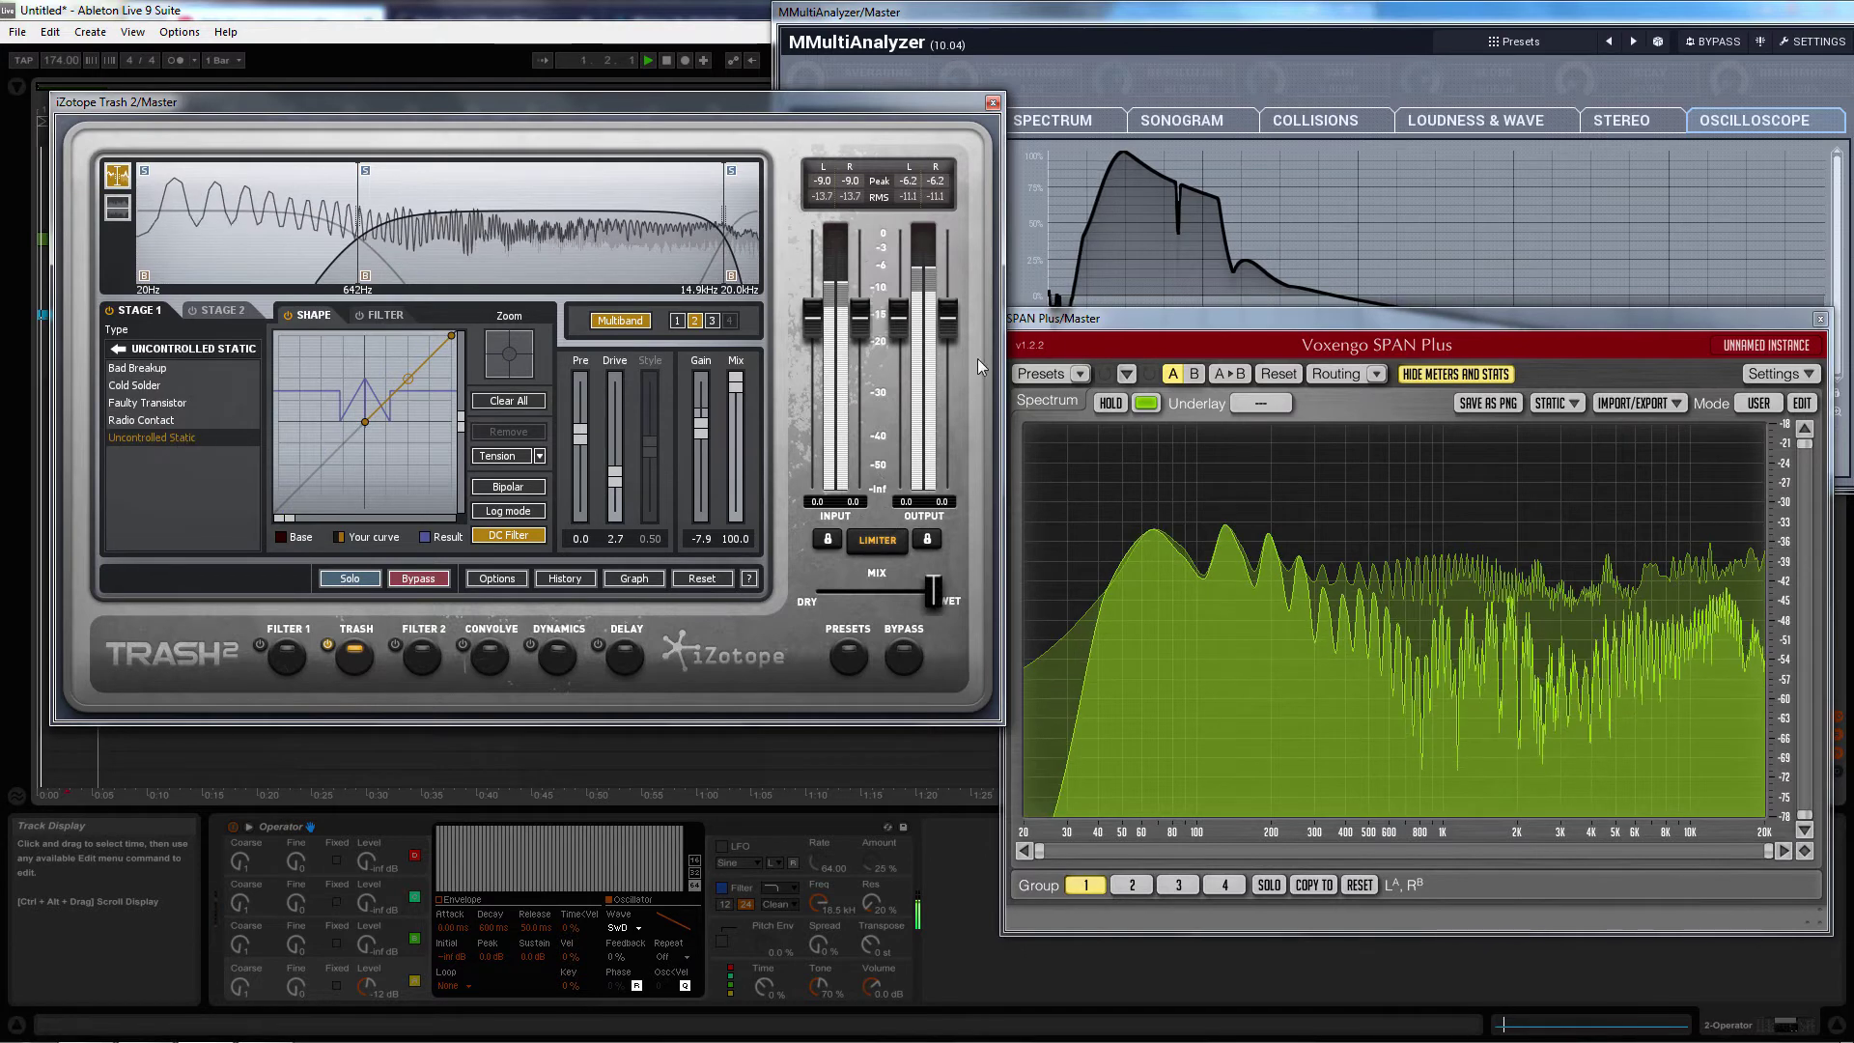
# Move the spectrum analyzer aside to examine the full oscilloscope waveform, and return the analyzer over the oscilloscope
pyautogui.moveTo(1110, 322); pyautogui.dragTo(1115, 445)
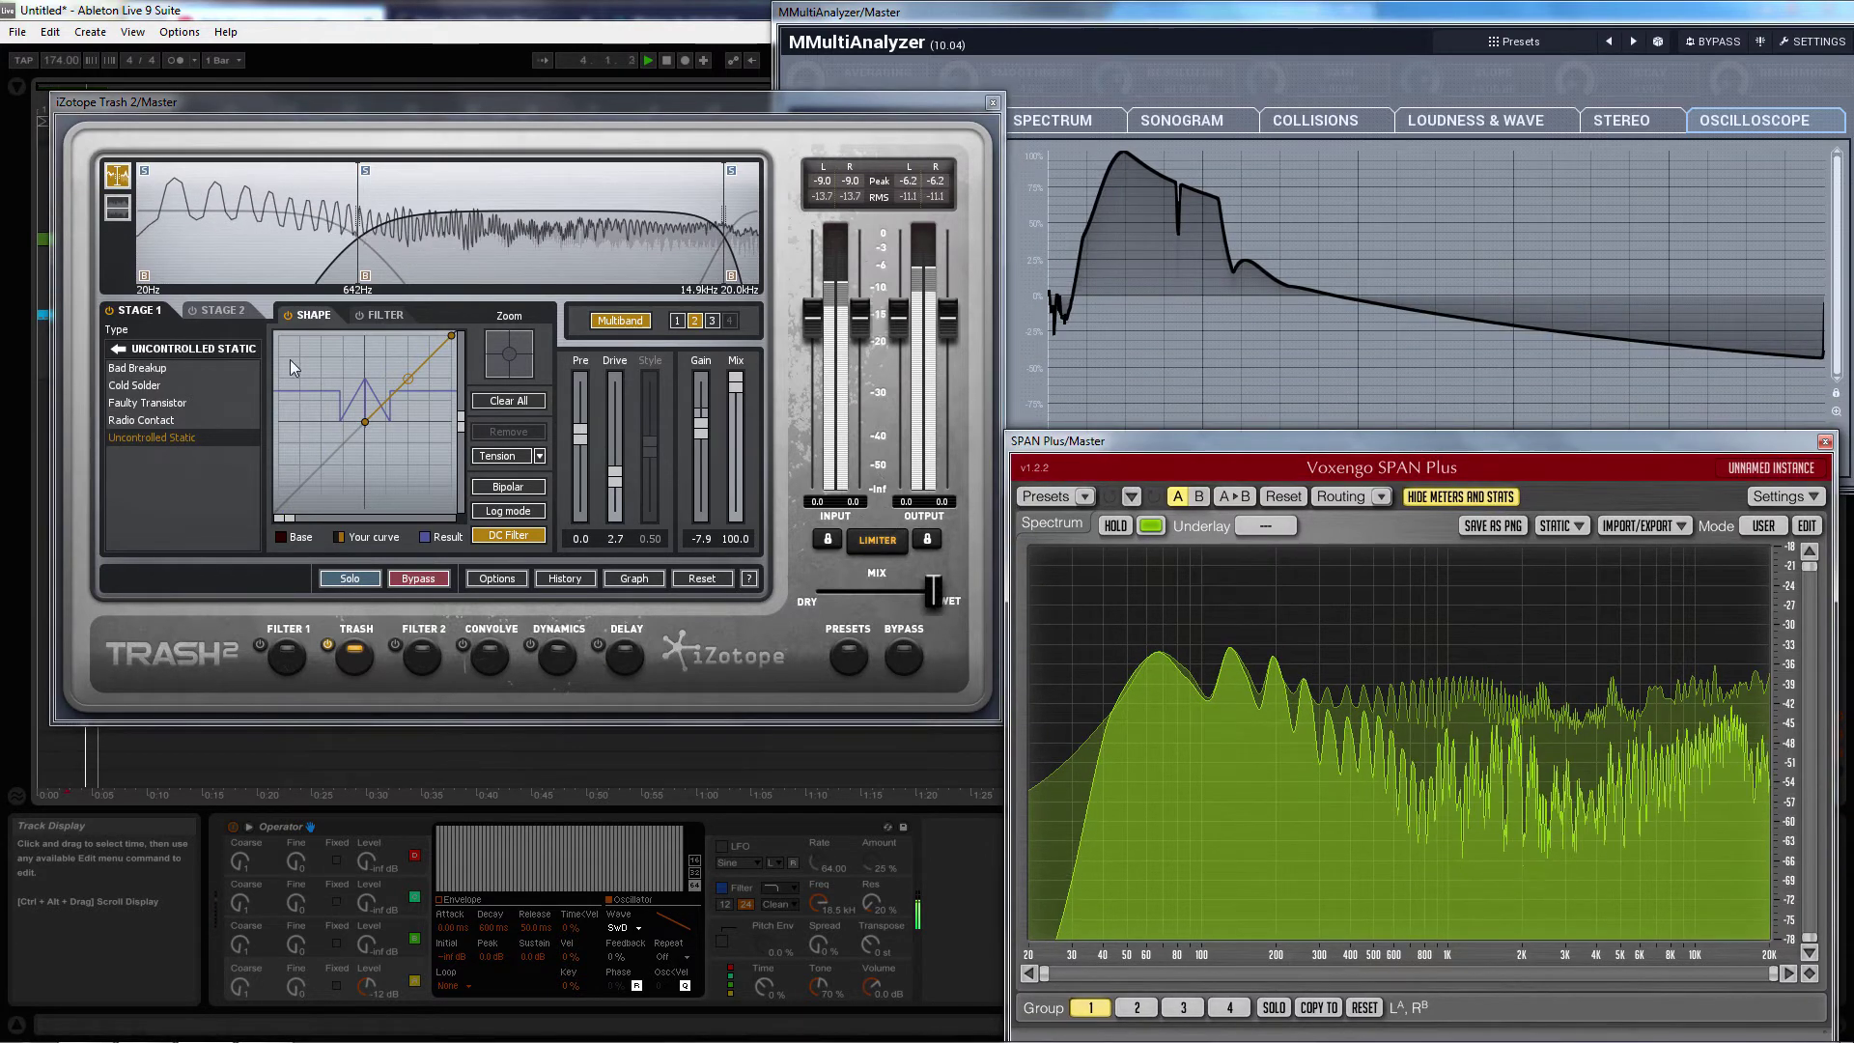
pyautogui.click(366, 277)
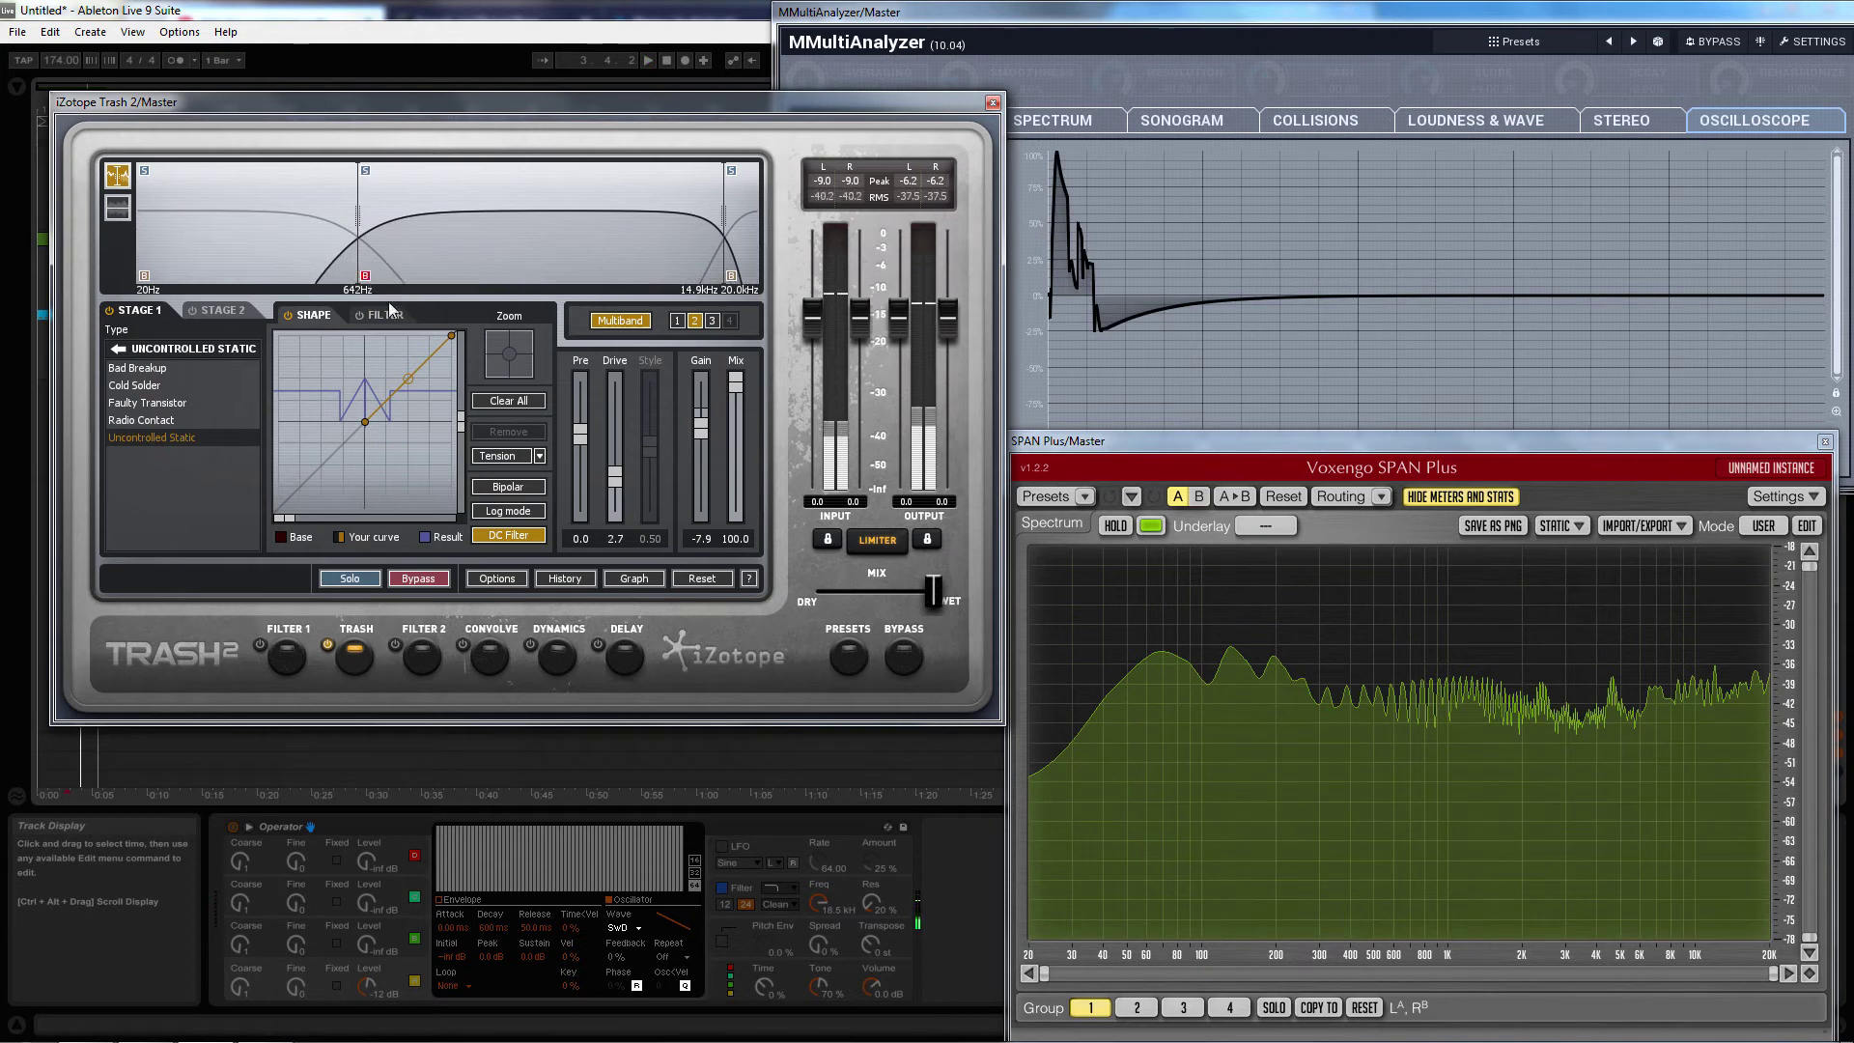
pyautogui.moveTo(1064, 440); pyautogui.dragTo(978, 316)
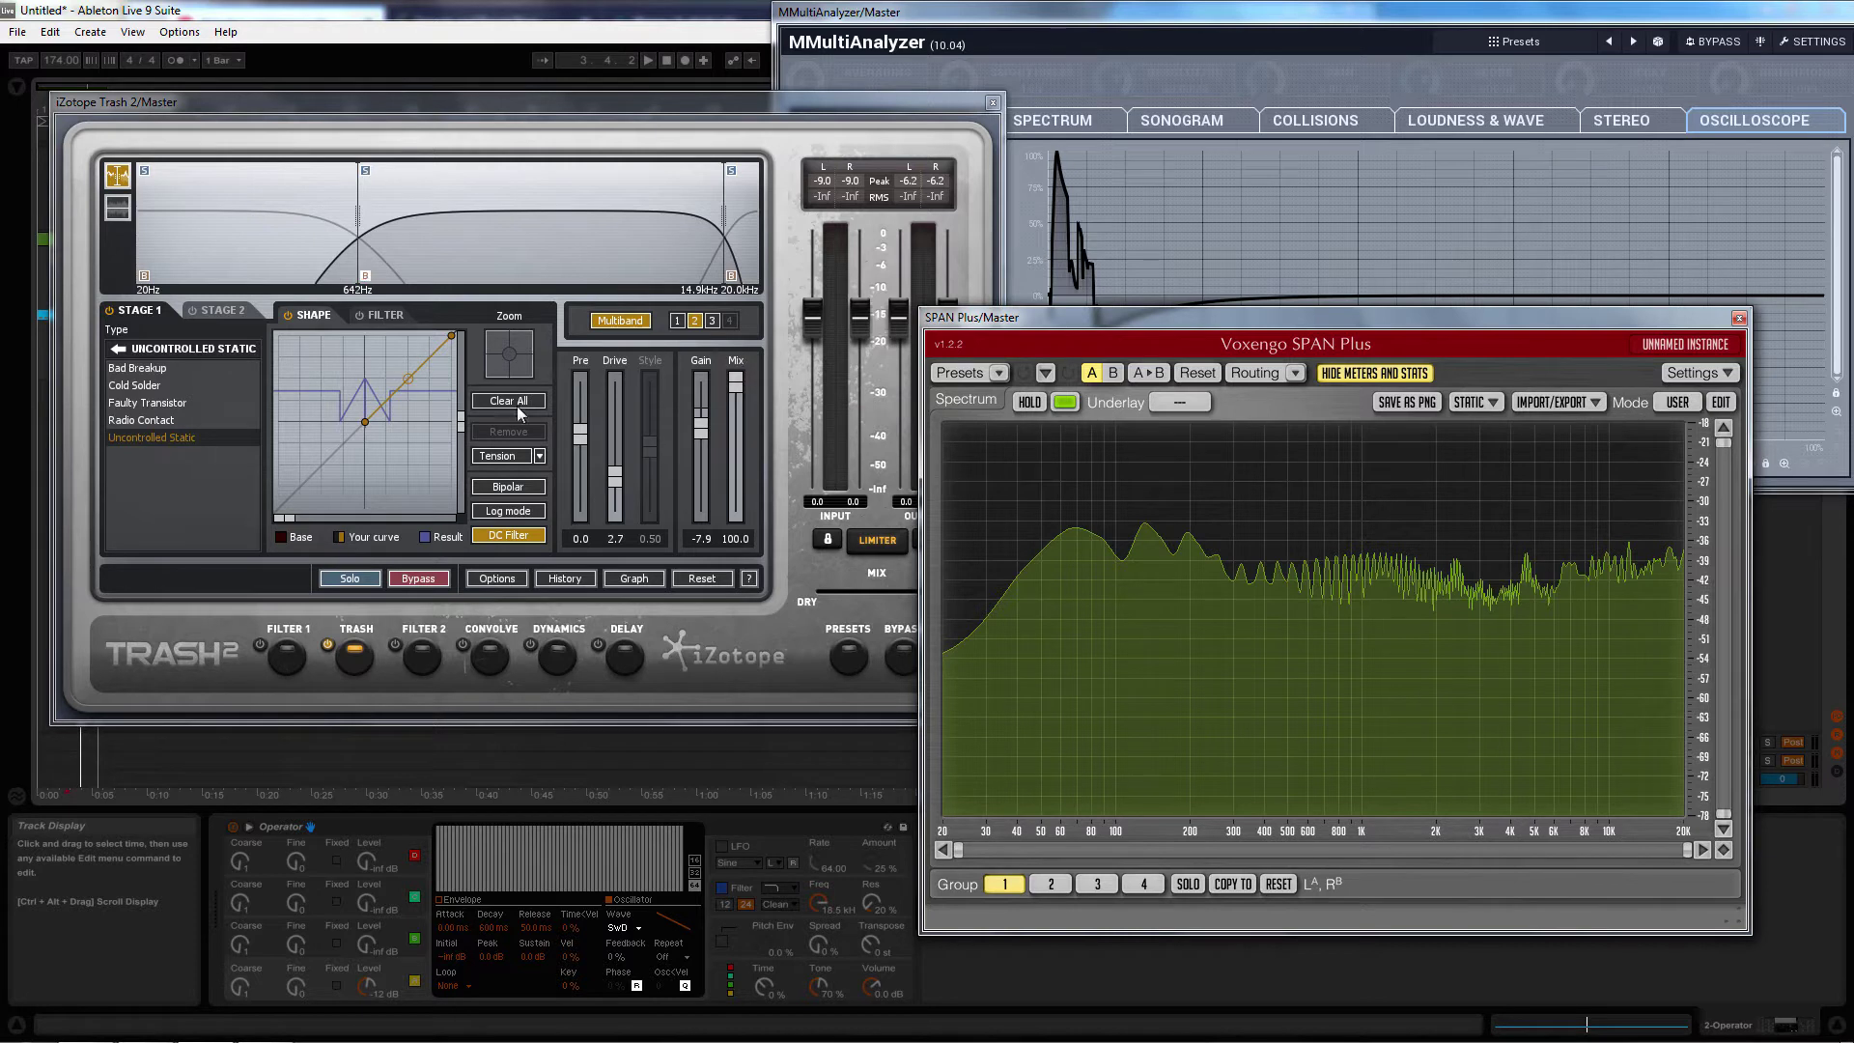
pyautogui.click(365, 279)
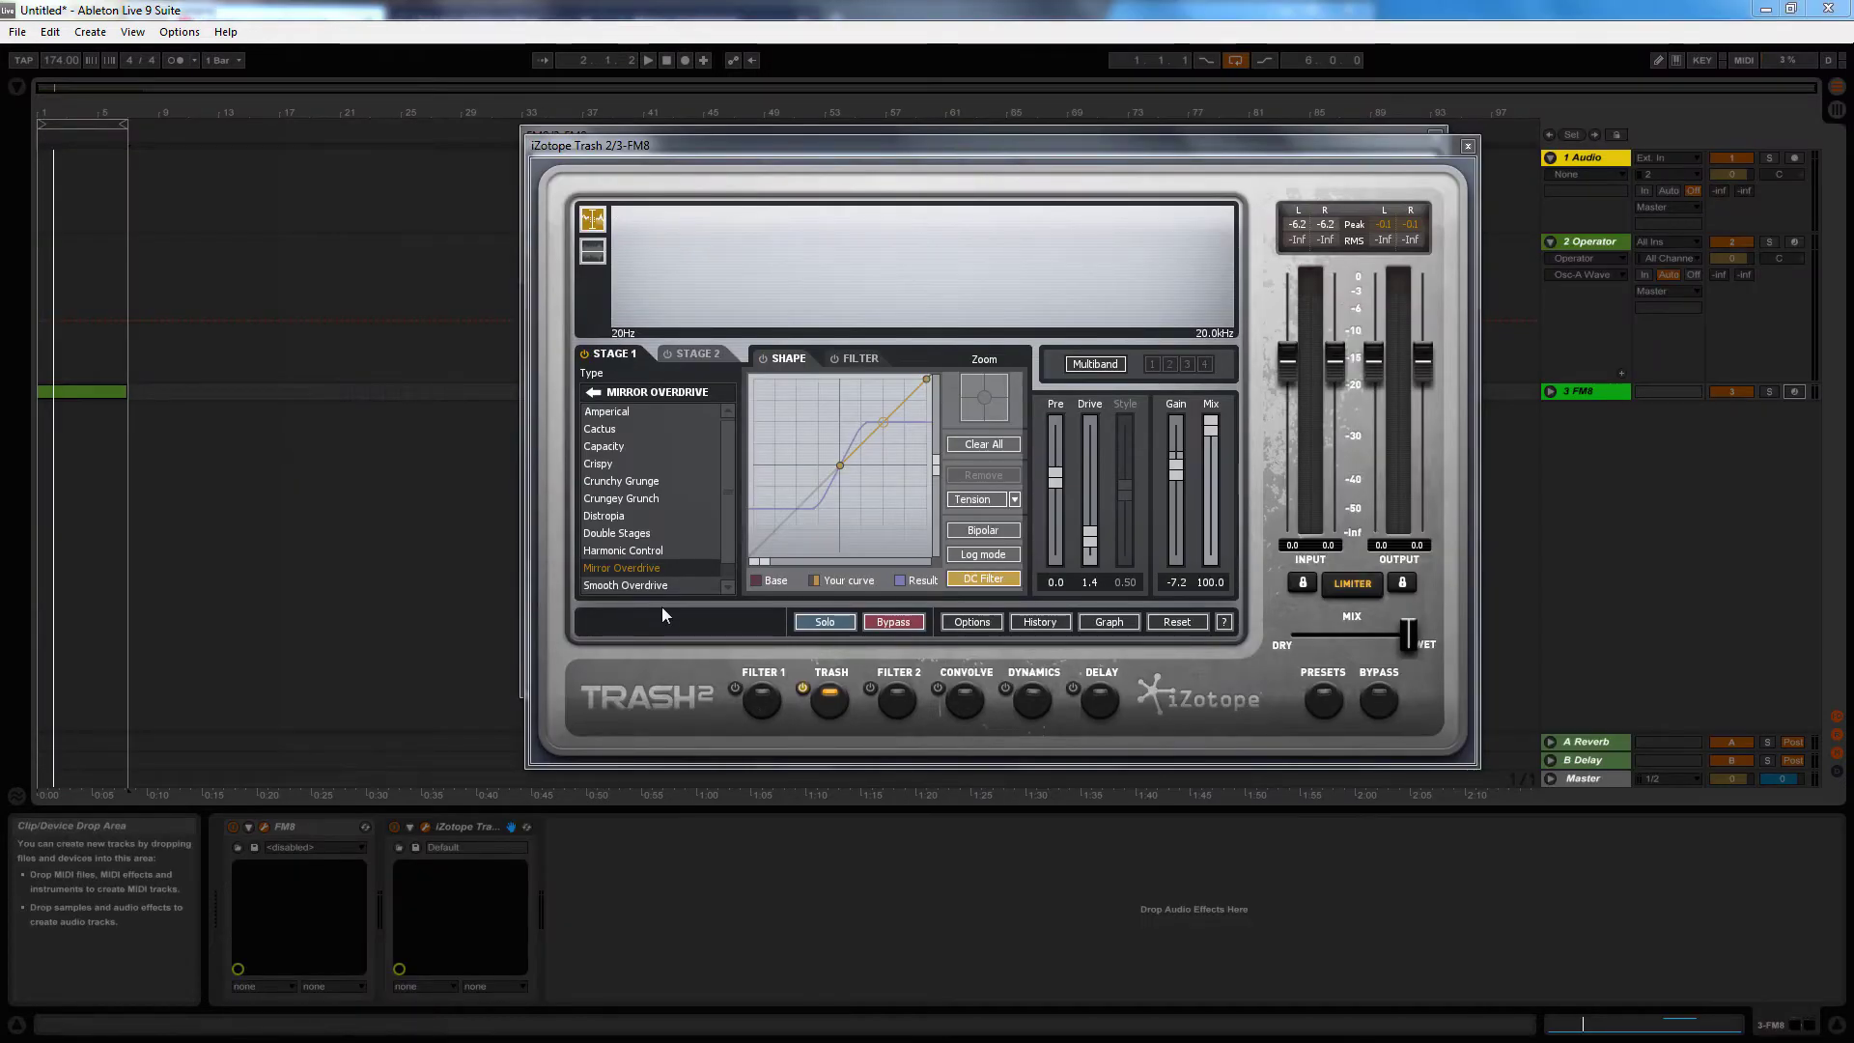
# Play the FM8 track with the Trash module bypassed and with it enabled to compare the Mirror Overdrive distortion
pyautogui.click(802, 689)
pyautogui.press('space')
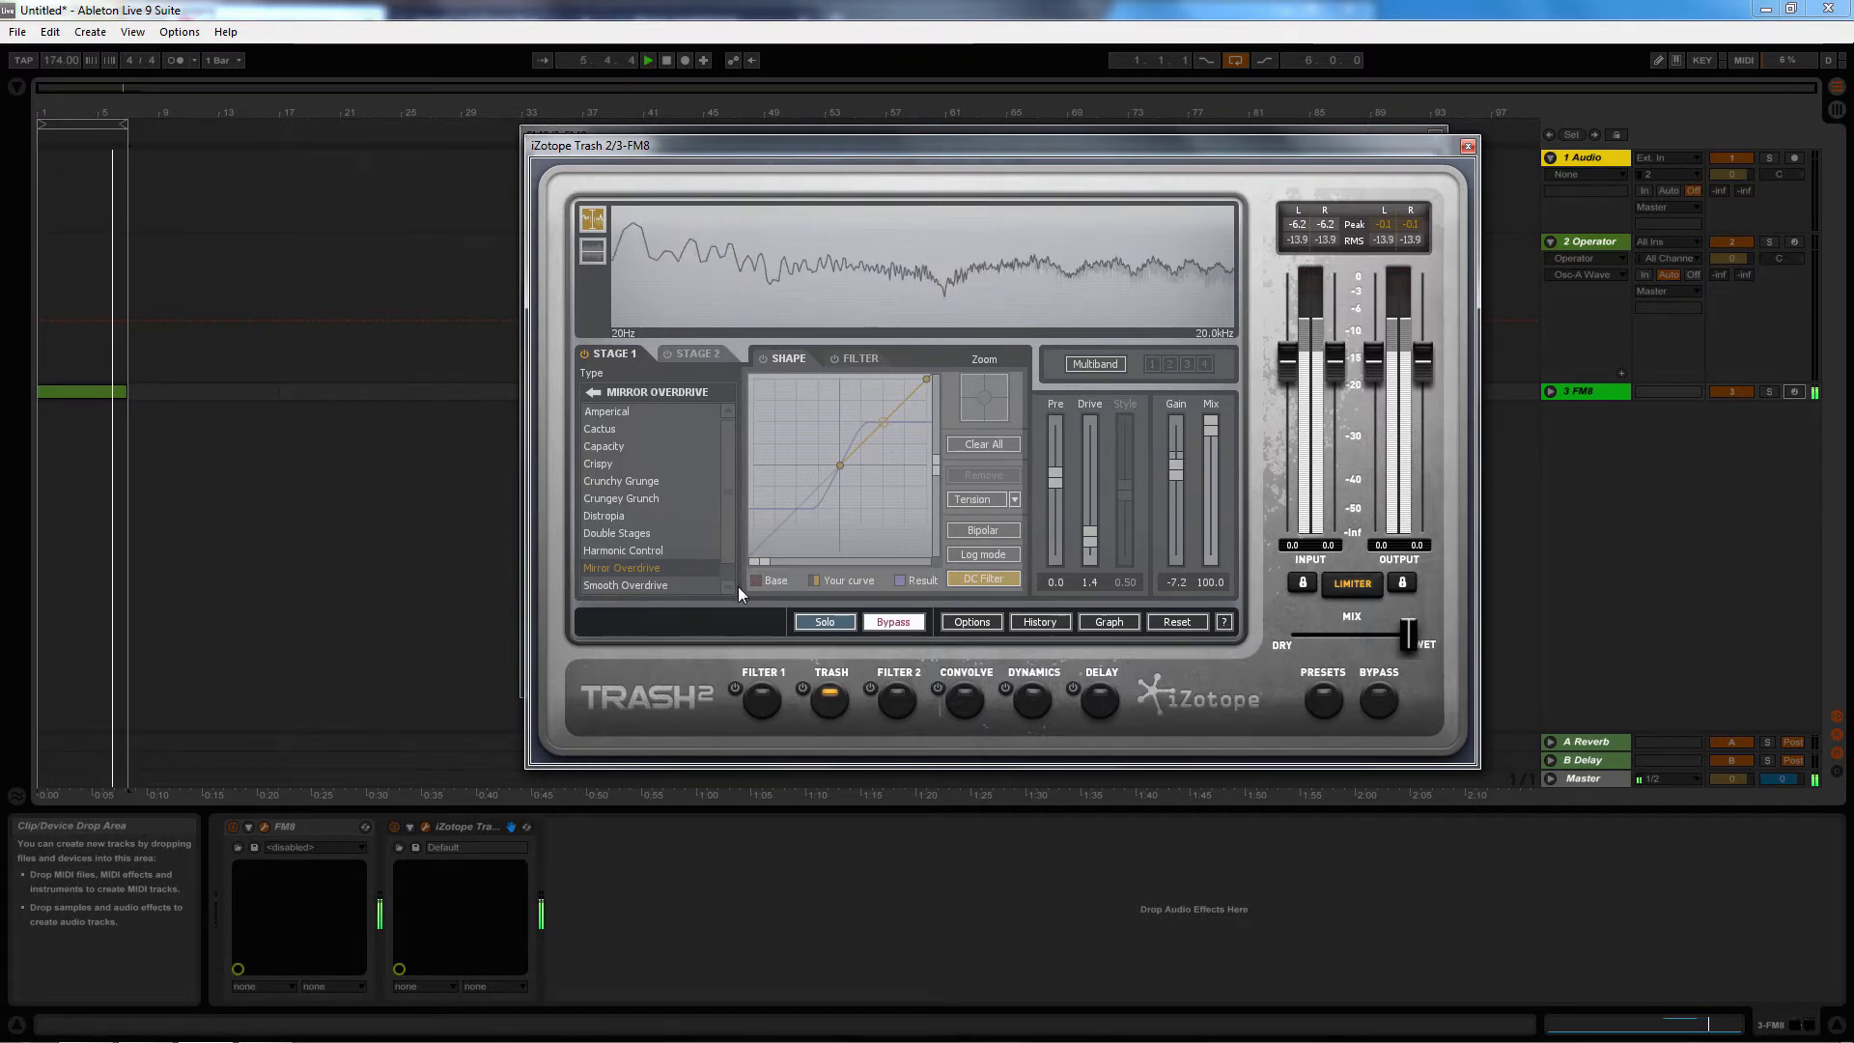
pyautogui.press('space')
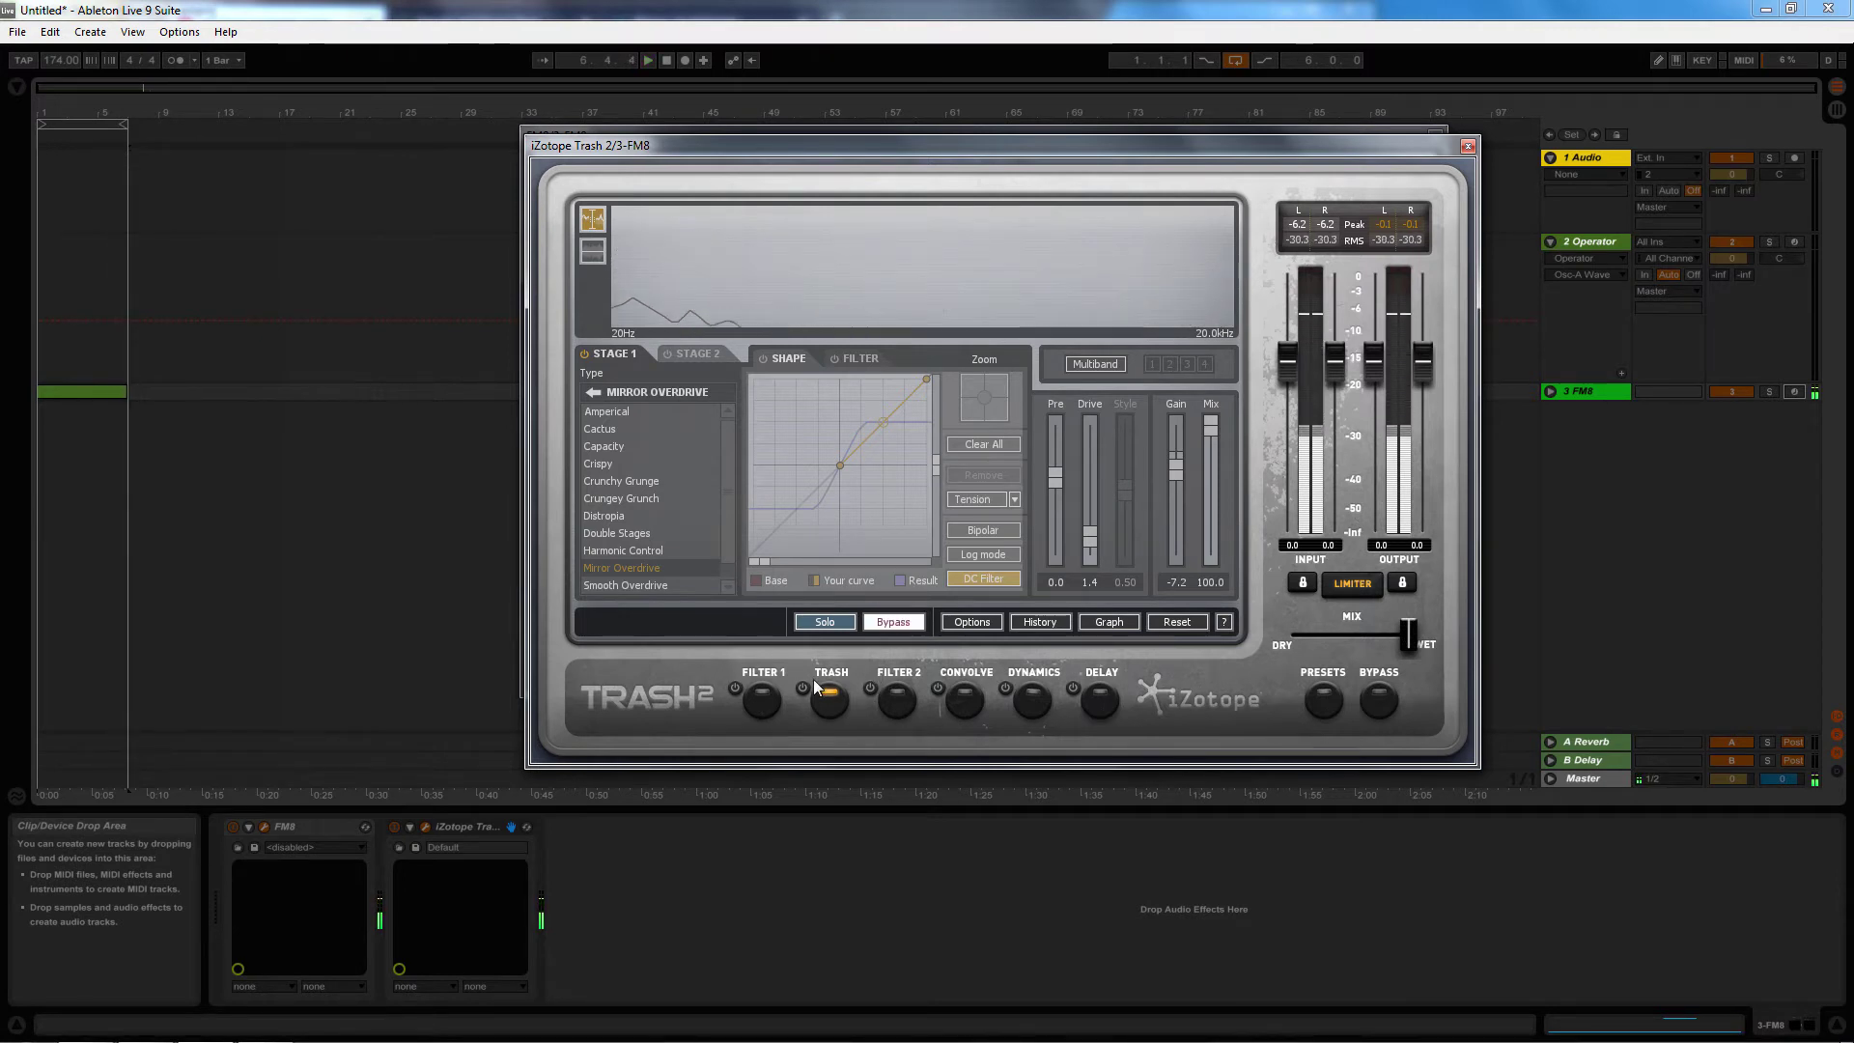
pyautogui.click(803, 689)
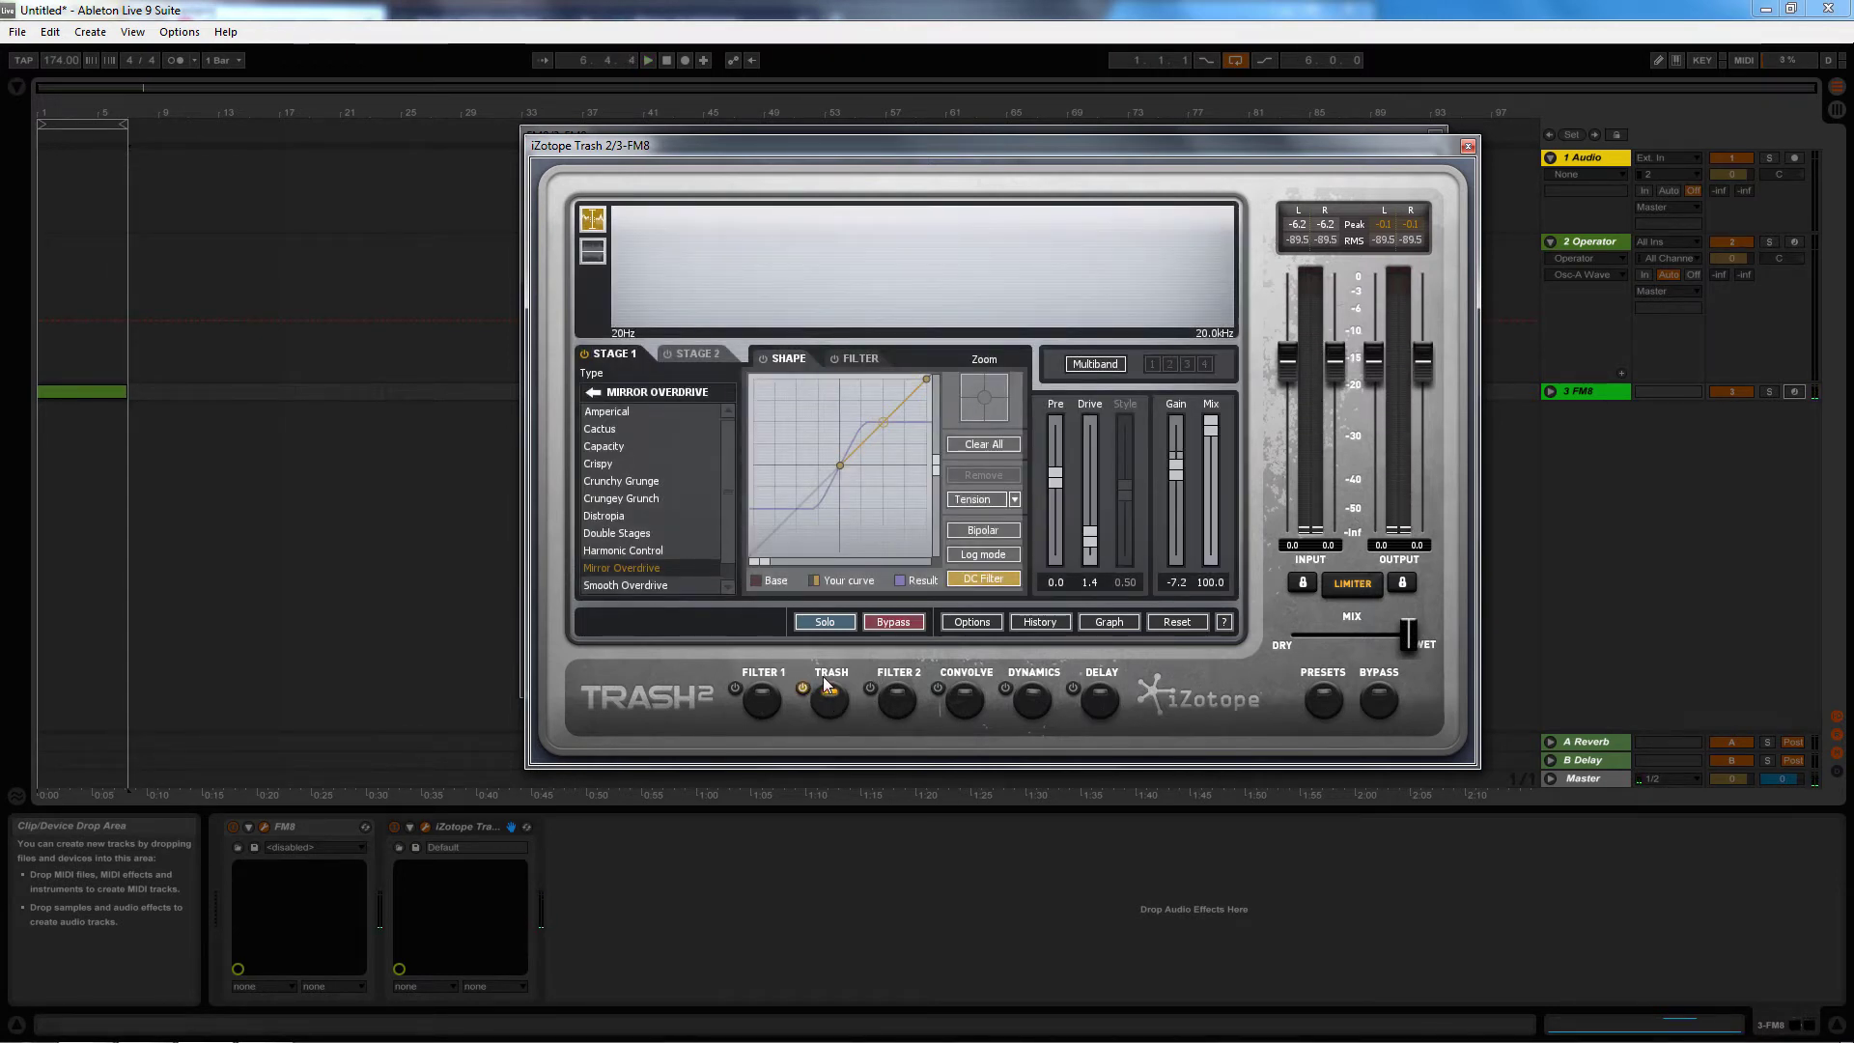
pyautogui.press('space')
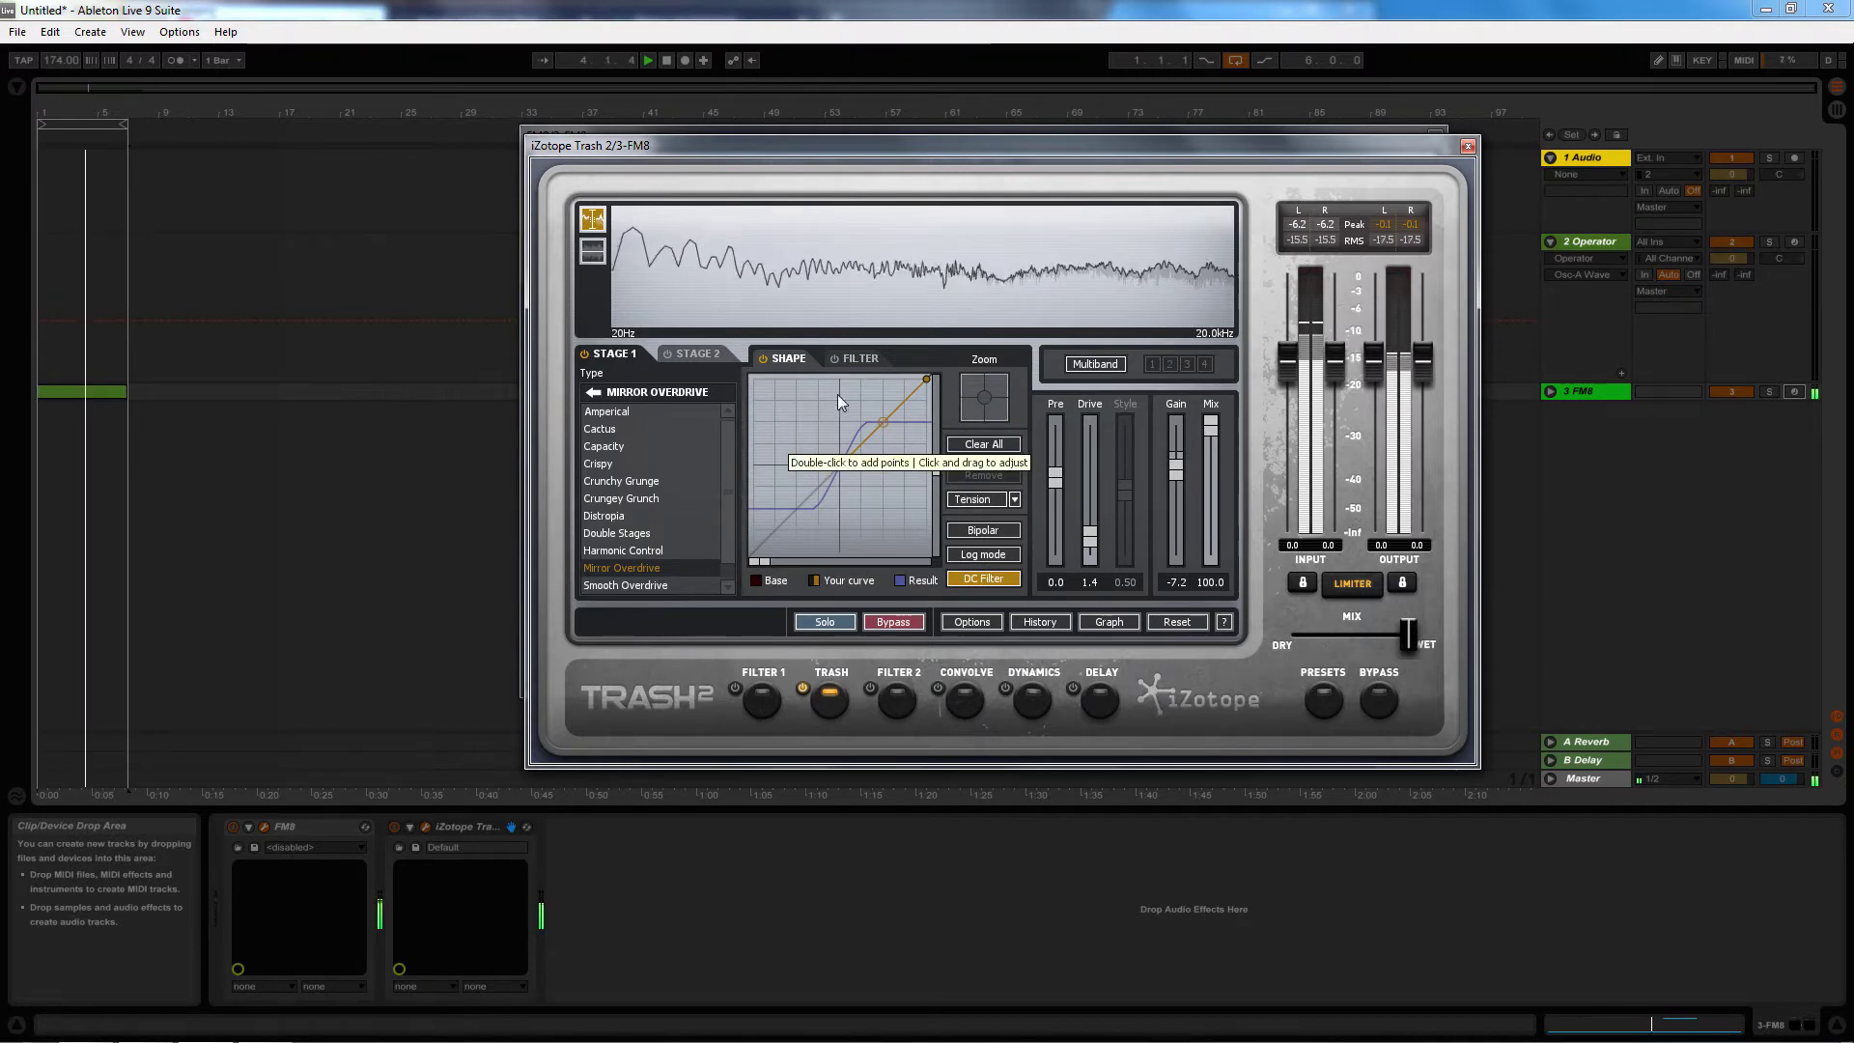
# Try boosting the distortion filter's low node by 7.5 dB and sweeping its high node, and reset both nodes to flat
pyautogui.click(865, 358)
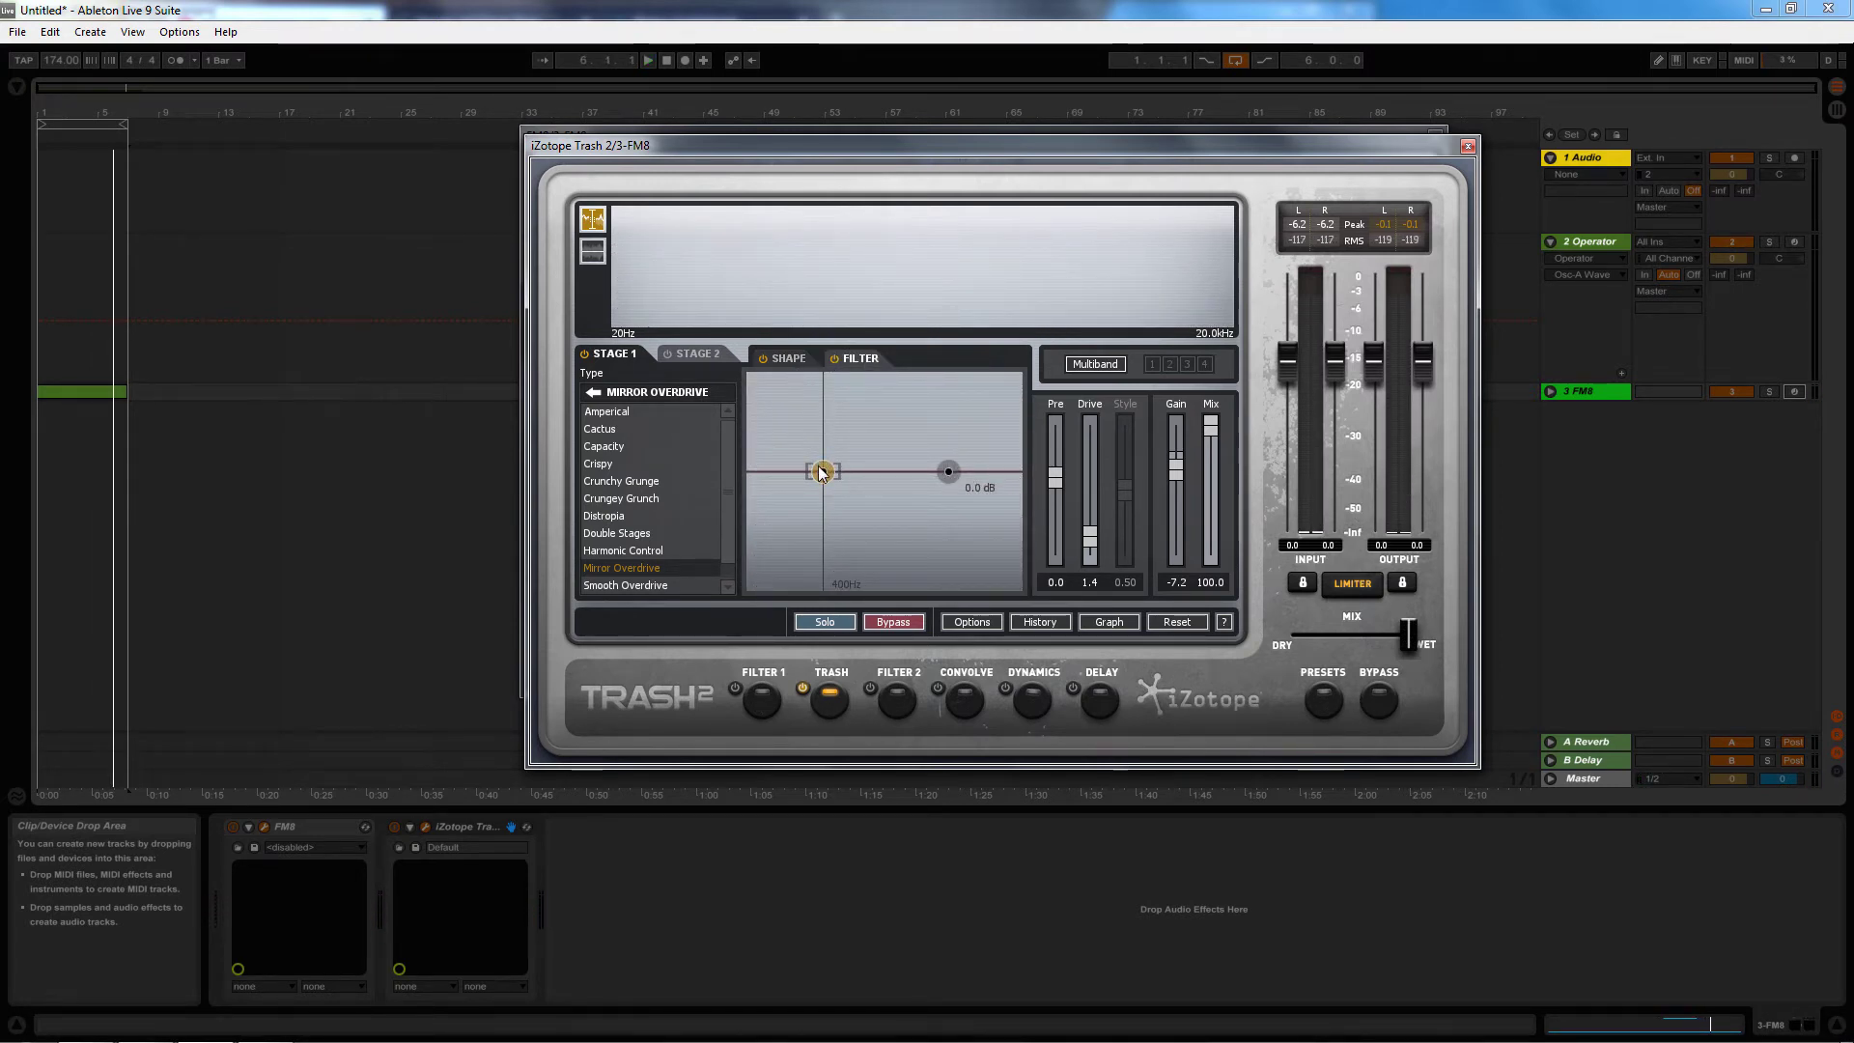
pyautogui.moveTo(821, 471); pyautogui.dragTo(818, 445)
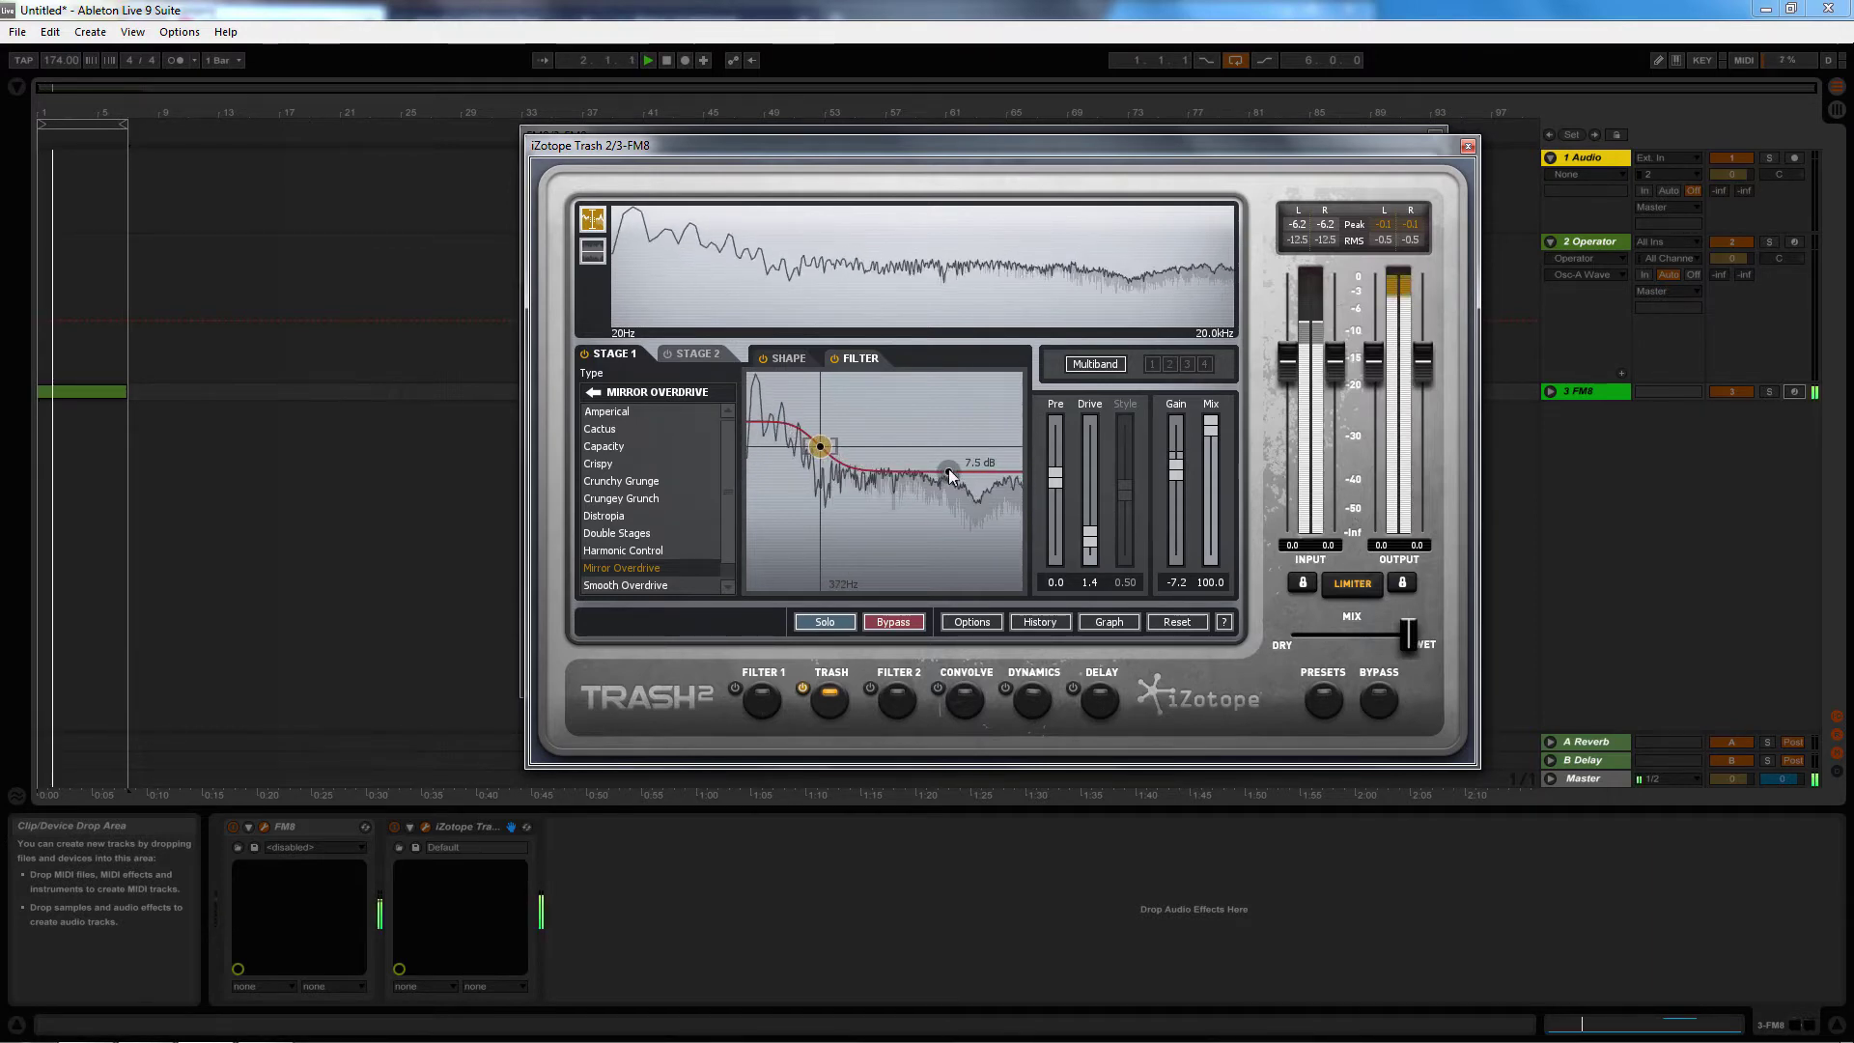
pyautogui.moveTo(947, 471); pyautogui.dragTo(902, 454)
pyautogui.moveTo(866, 450); pyautogui.dragTo(827, 476)
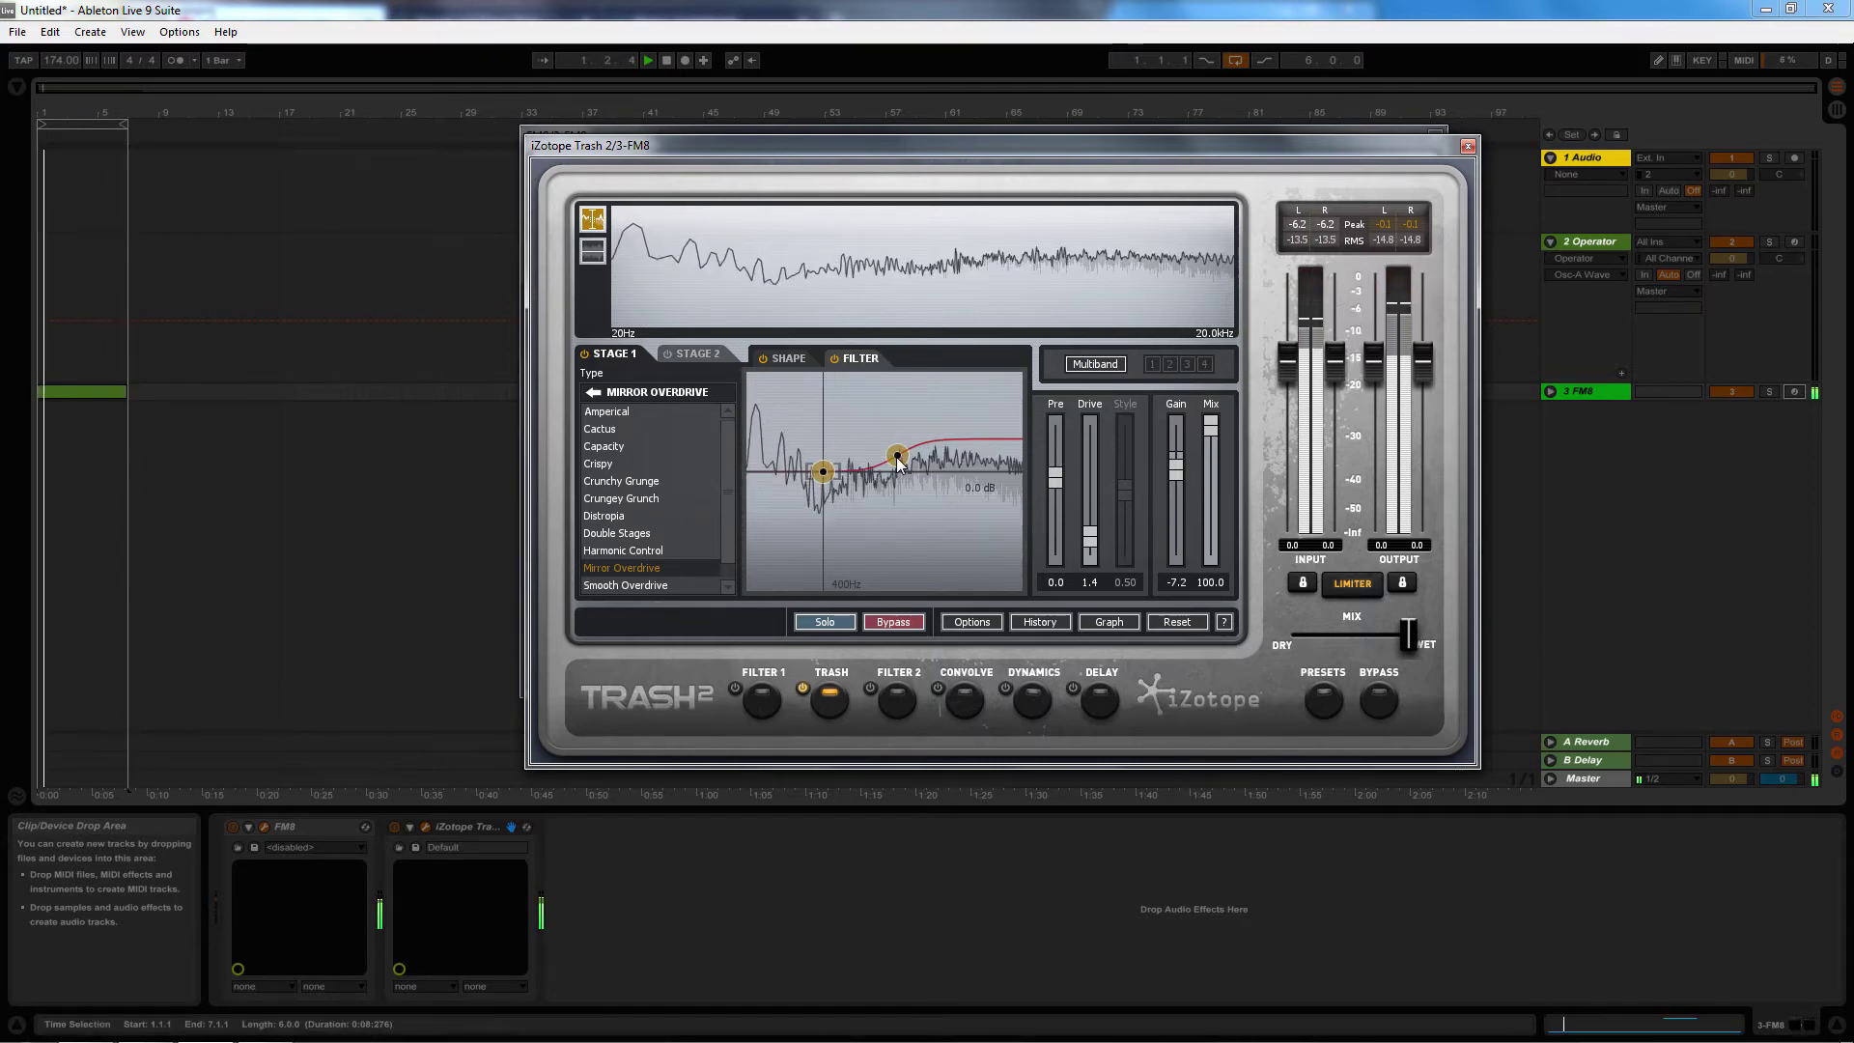
pyautogui.moveTo(897, 455); pyautogui.dragTo(948, 471)
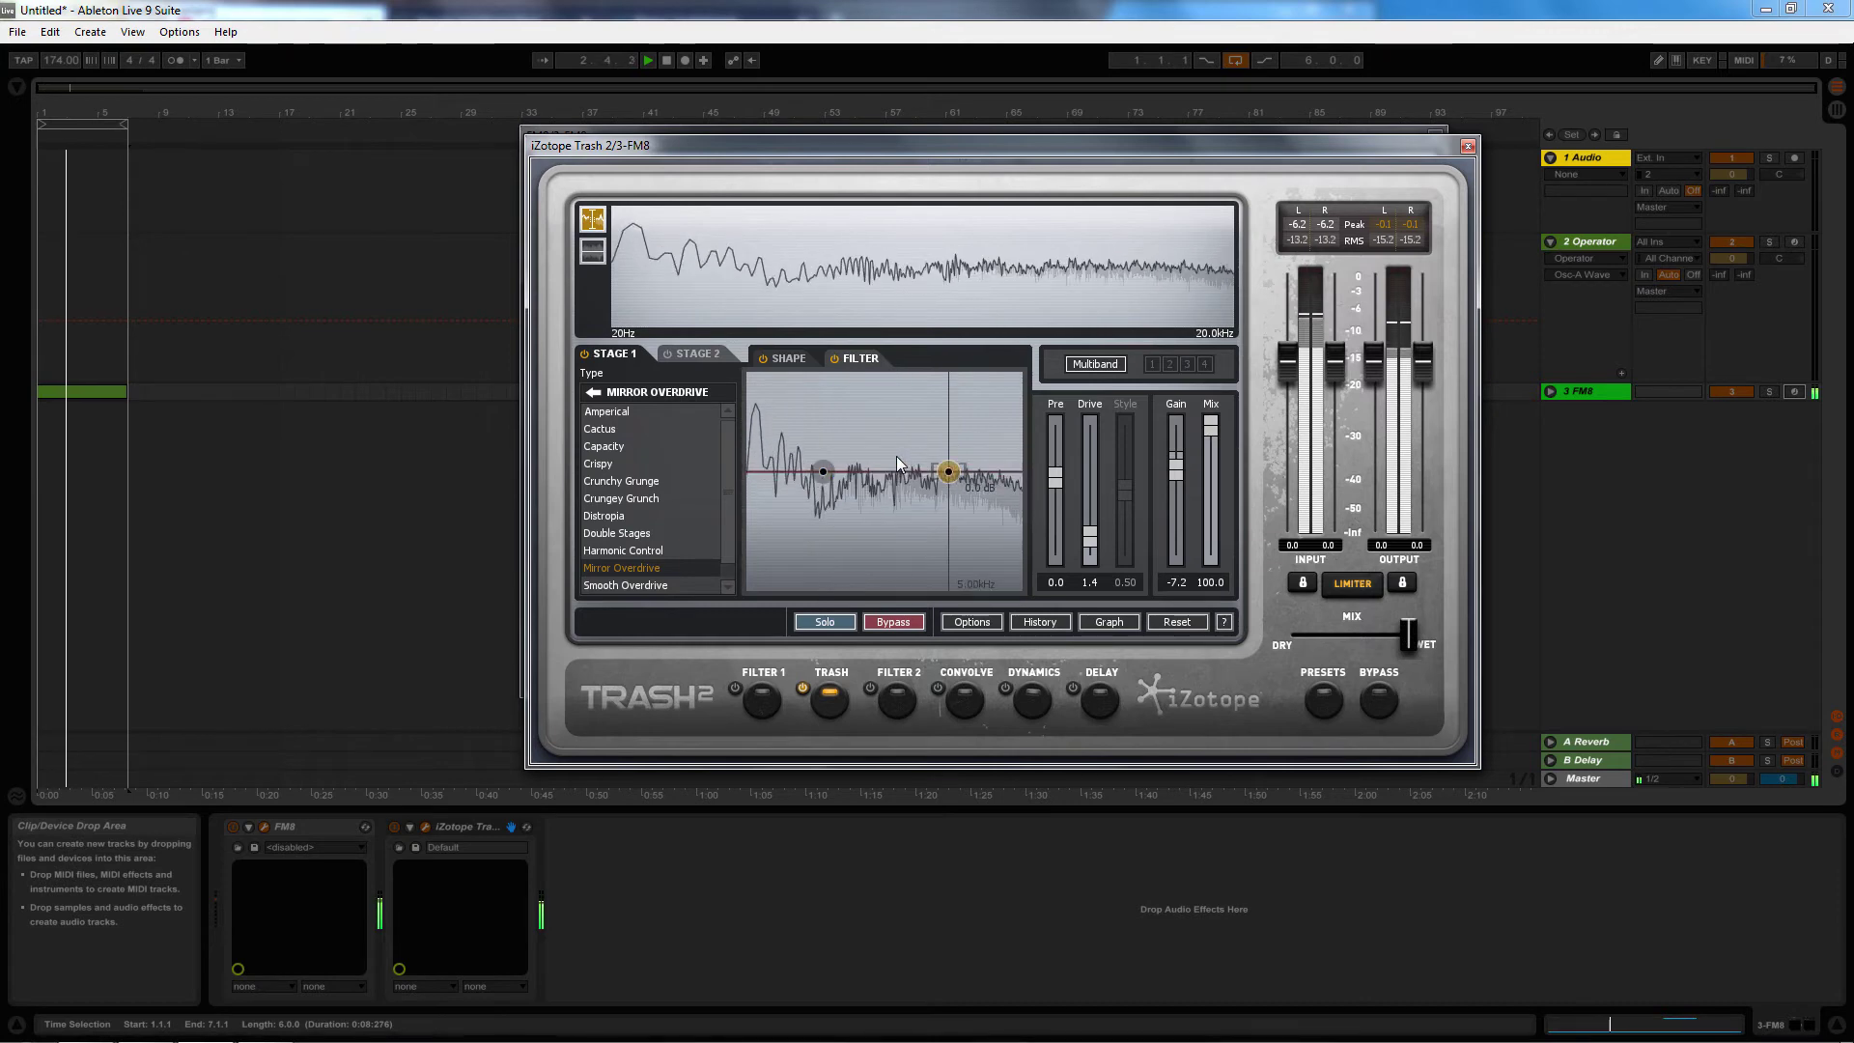
# In Filter 1, boost peak node 4 by 5.2 dB at 1309 Hz, narrow its Q to 1.6, and sweep it to a lower frequency
pyautogui.click(762, 701)
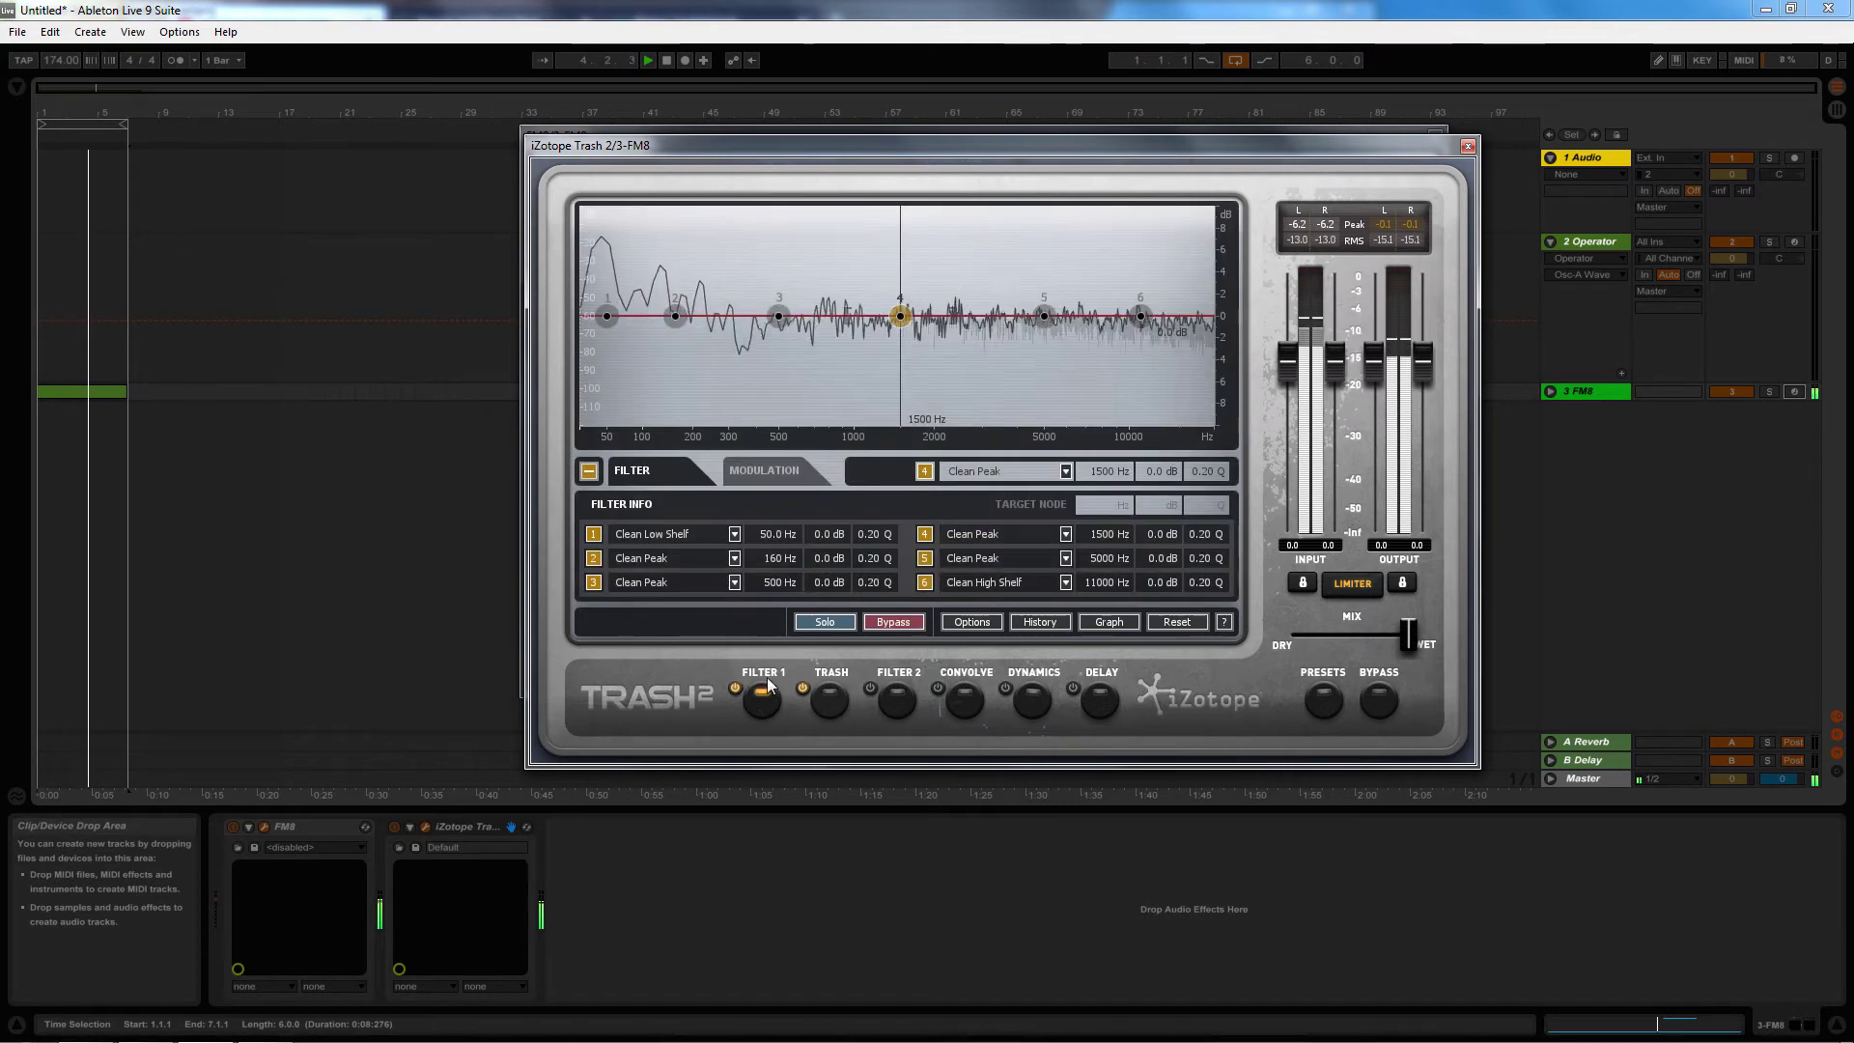
pyautogui.moveTo(898, 316); pyautogui.dragTo(883, 258)
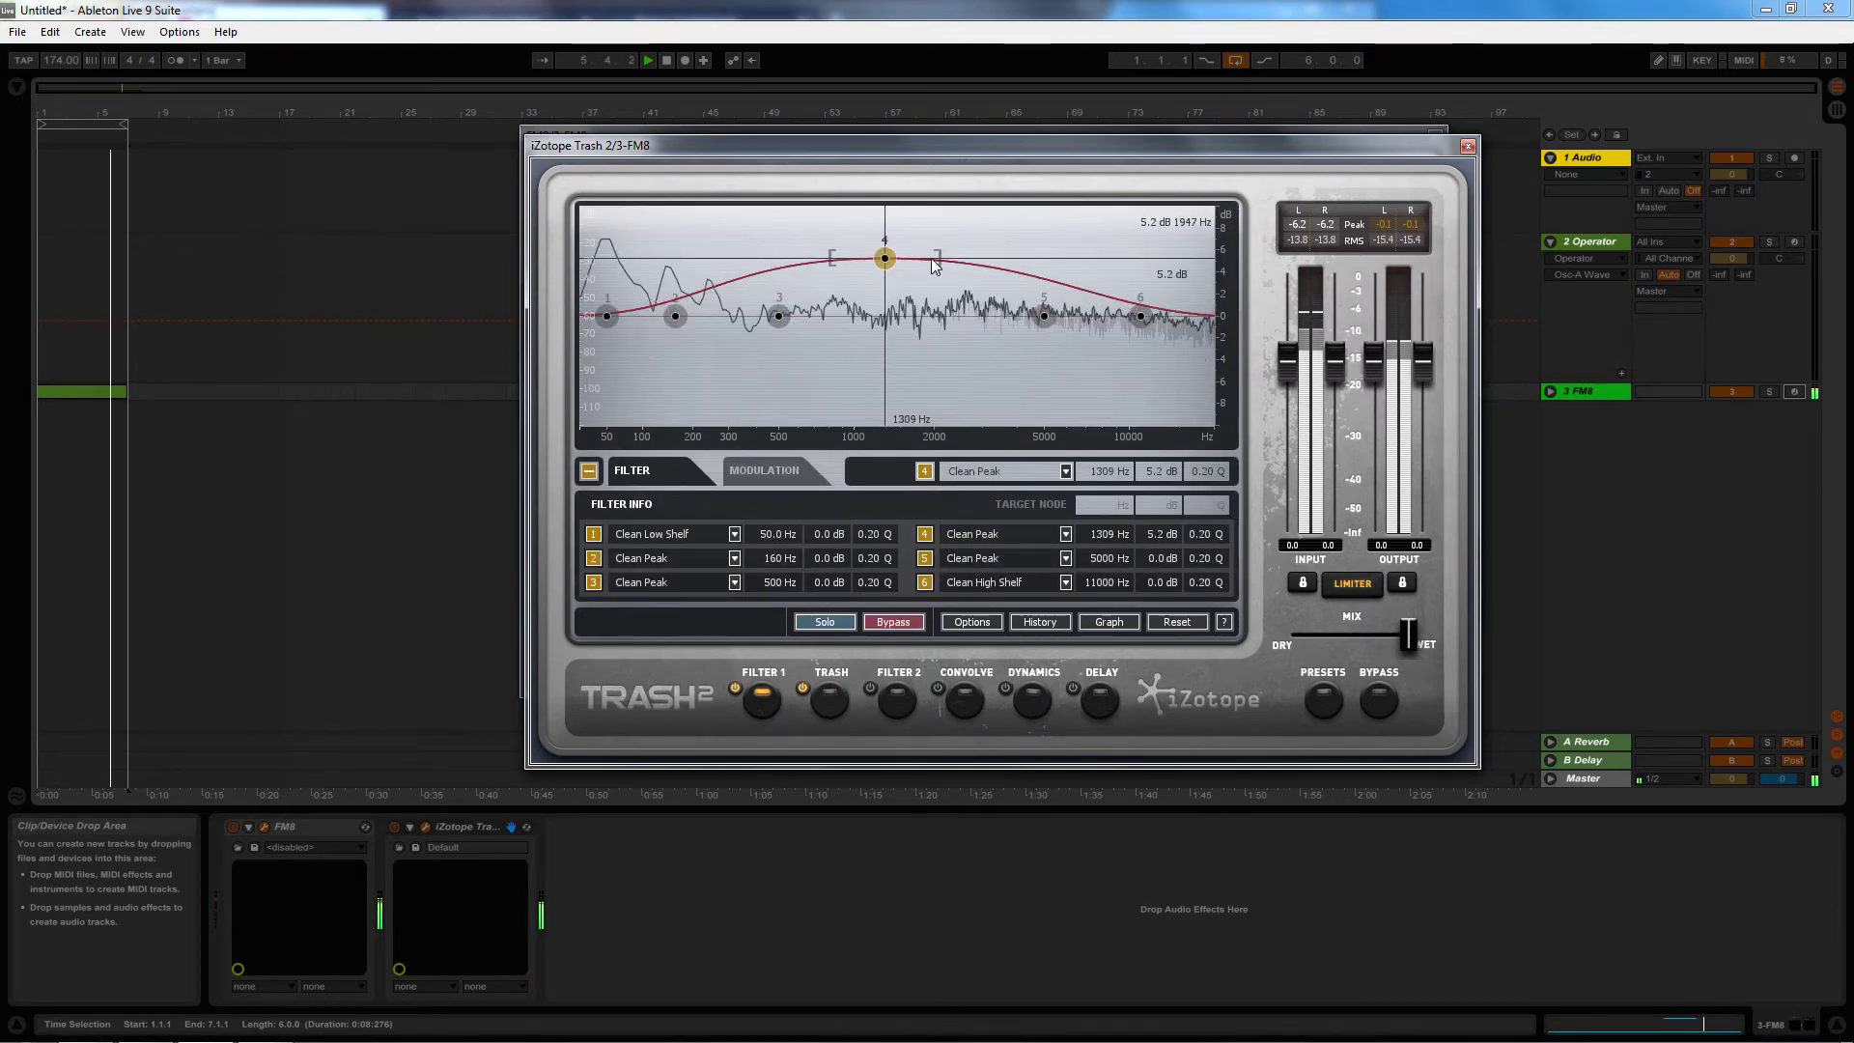
pyautogui.scroll(10, 888, 255)
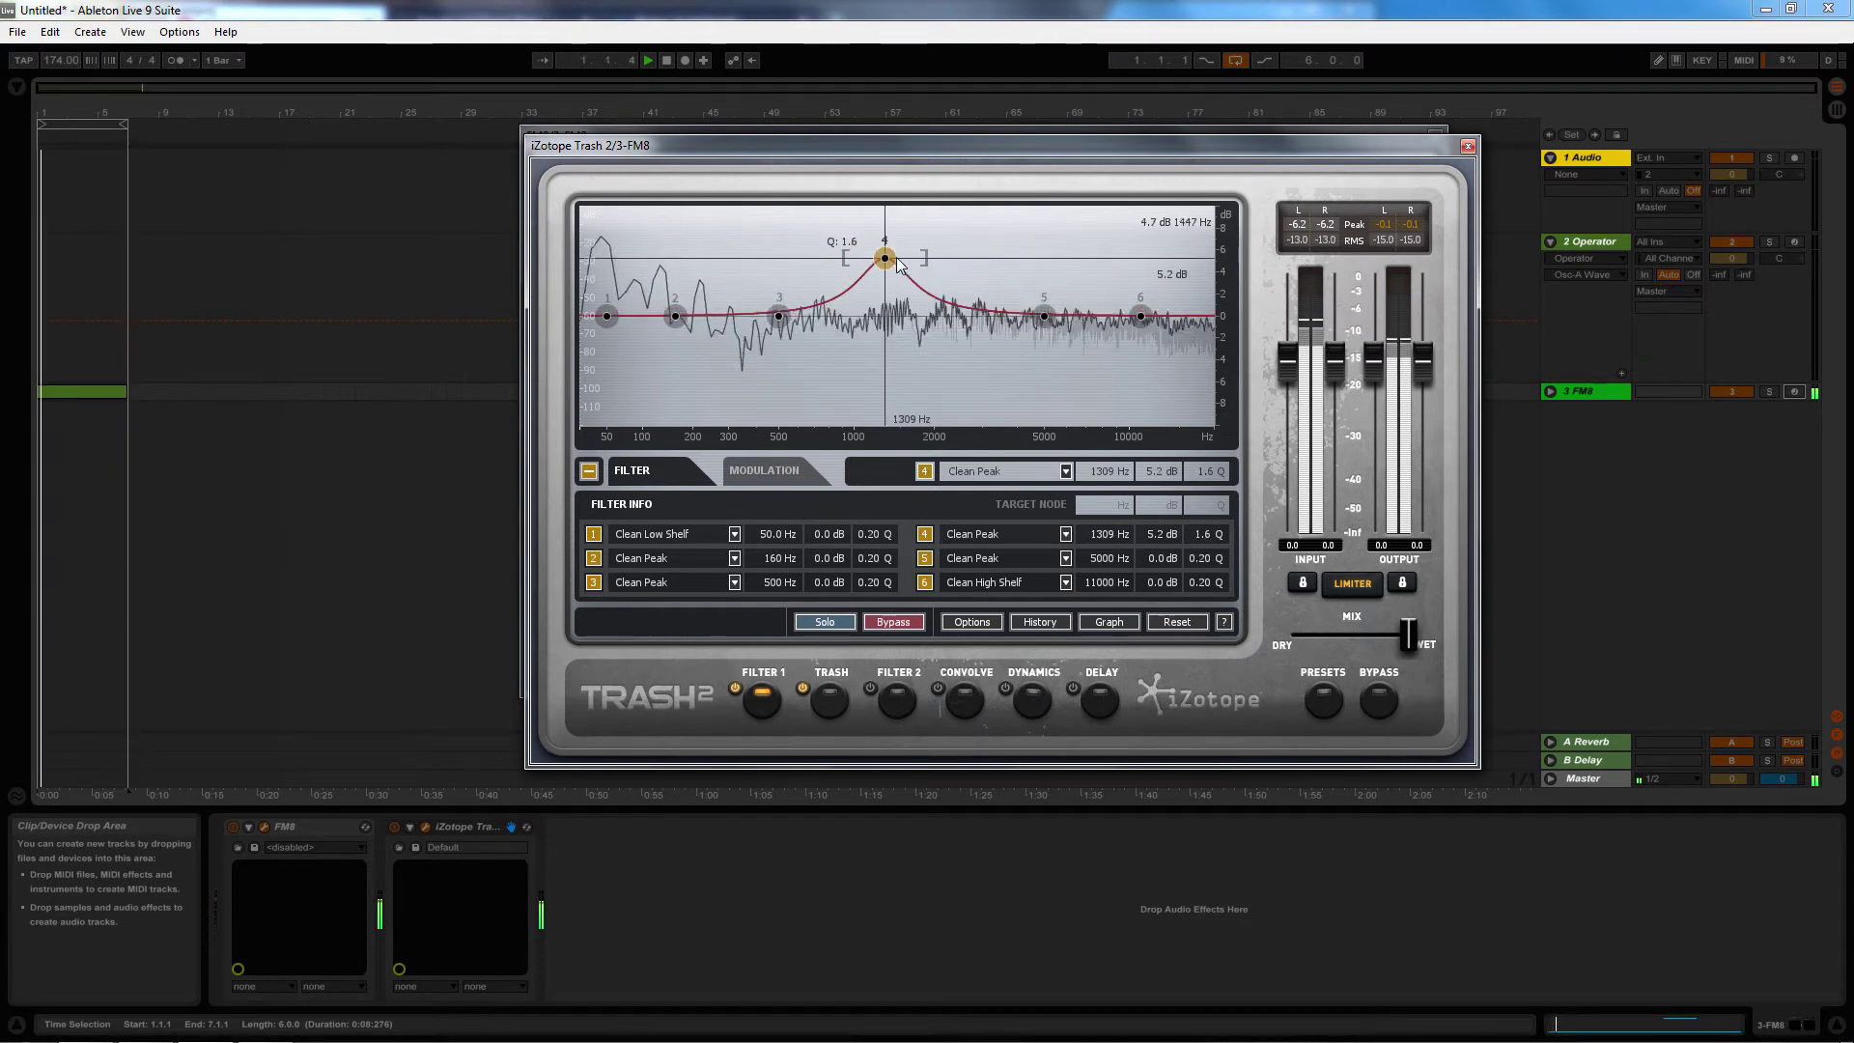
pyautogui.moveTo(888, 254); pyautogui.dragTo(835, 232)
# Boost both Trash filter nodes, sweeping the lower one to 613 Hz, and set Filter 1's node 4 to 499 Hz, 7.3 dB and Q 2.3
pyautogui.click(831, 699)
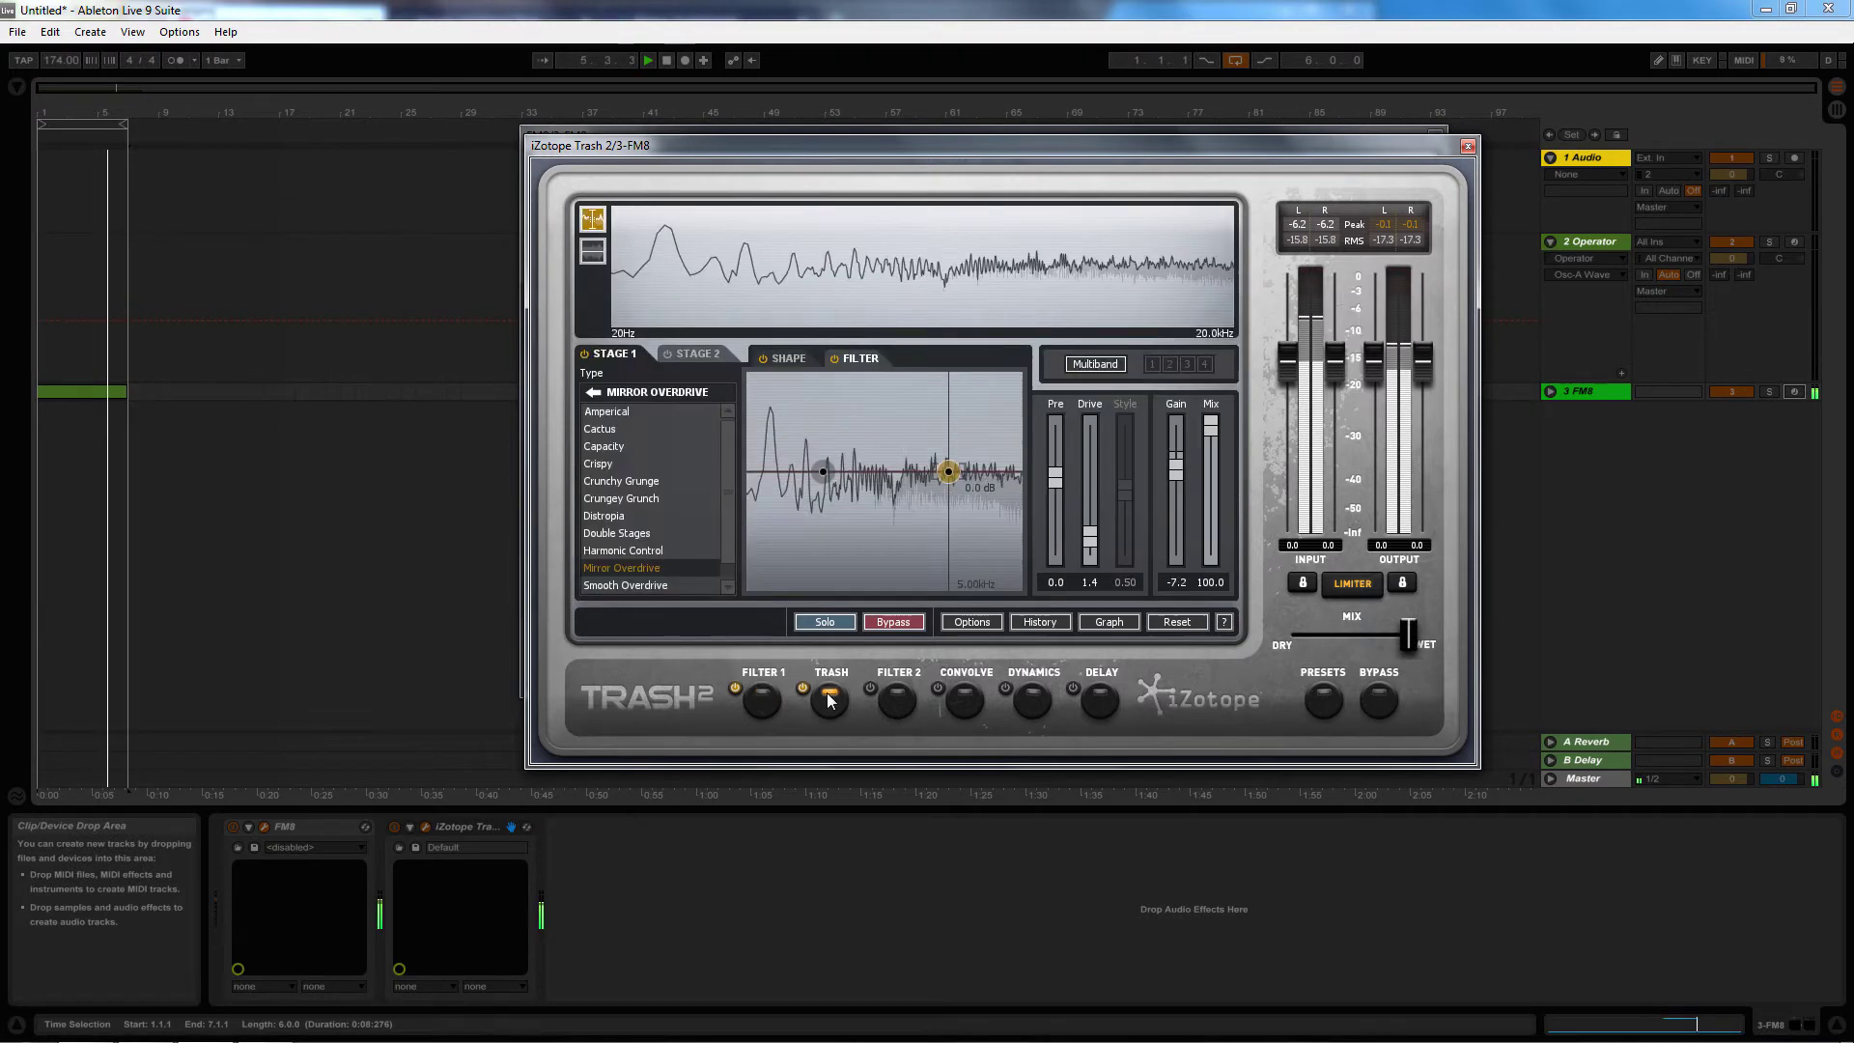
pyautogui.moveTo(949, 472); pyautogui.dragTo(836, 462)
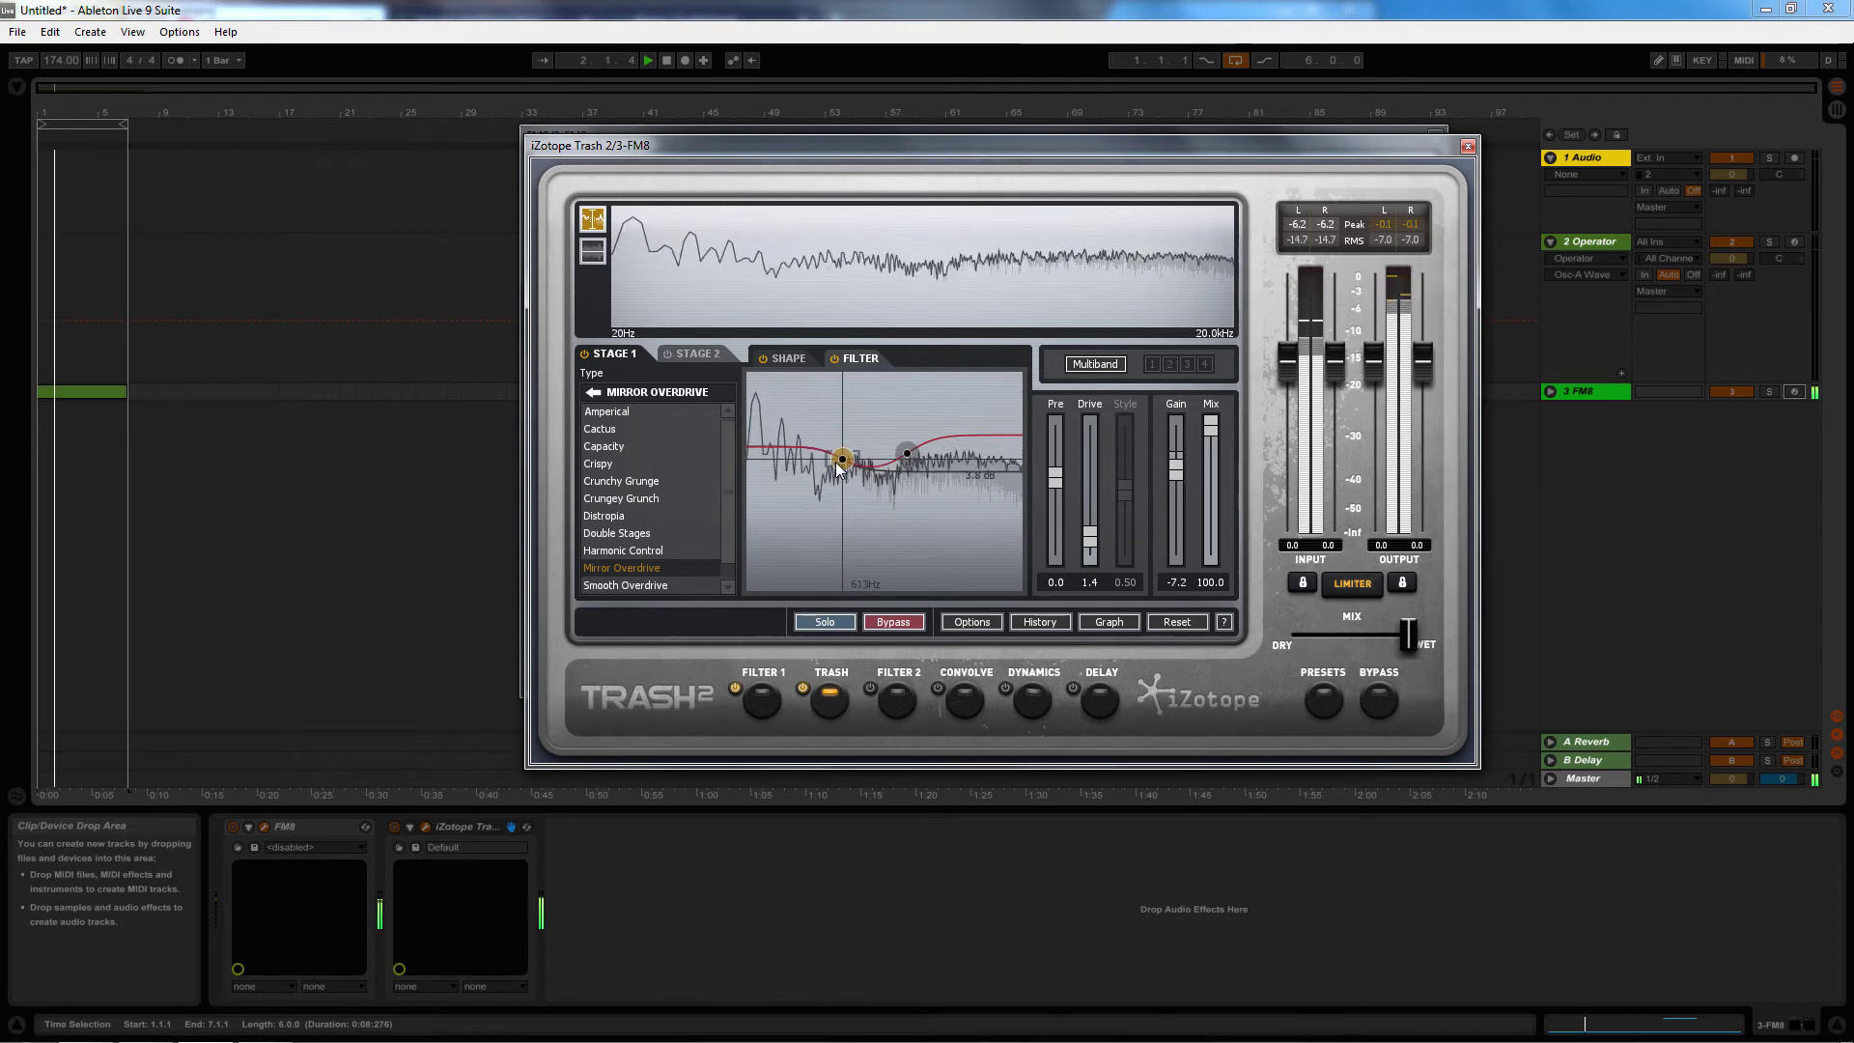
pyautogui.click(763, 700)
pyautogui.moveTo(831, 229)
pyautogui.mouseDown()
pyautogui.moveTo(841, 400)
pyautogui.moveTo(1072, 400)
pyautogui.moveTo(908, 362)
pyautogui.moveTo(744, 261)
pyautogui.moveTo(882, 212)
pyautogui.moveTo(1047, 219)
pyautogui.moveTo(1116, 287)
pyautogui.moveTo(1118, 352)
pyautogui.moveTo(1038, 372)
pyautogui.moveTo(758, 361)
pyautogui.moveTo(727, 247)
pyautogui.moveTo(817, 223)
pyautogui.moveTo(801, 219)
pyautogui.moveTo(1043, 234)
pyautogui.moveTo(778, 237)
pyautogui.mouseUp()
pyautogui.scroll(-6, 1056, 232)
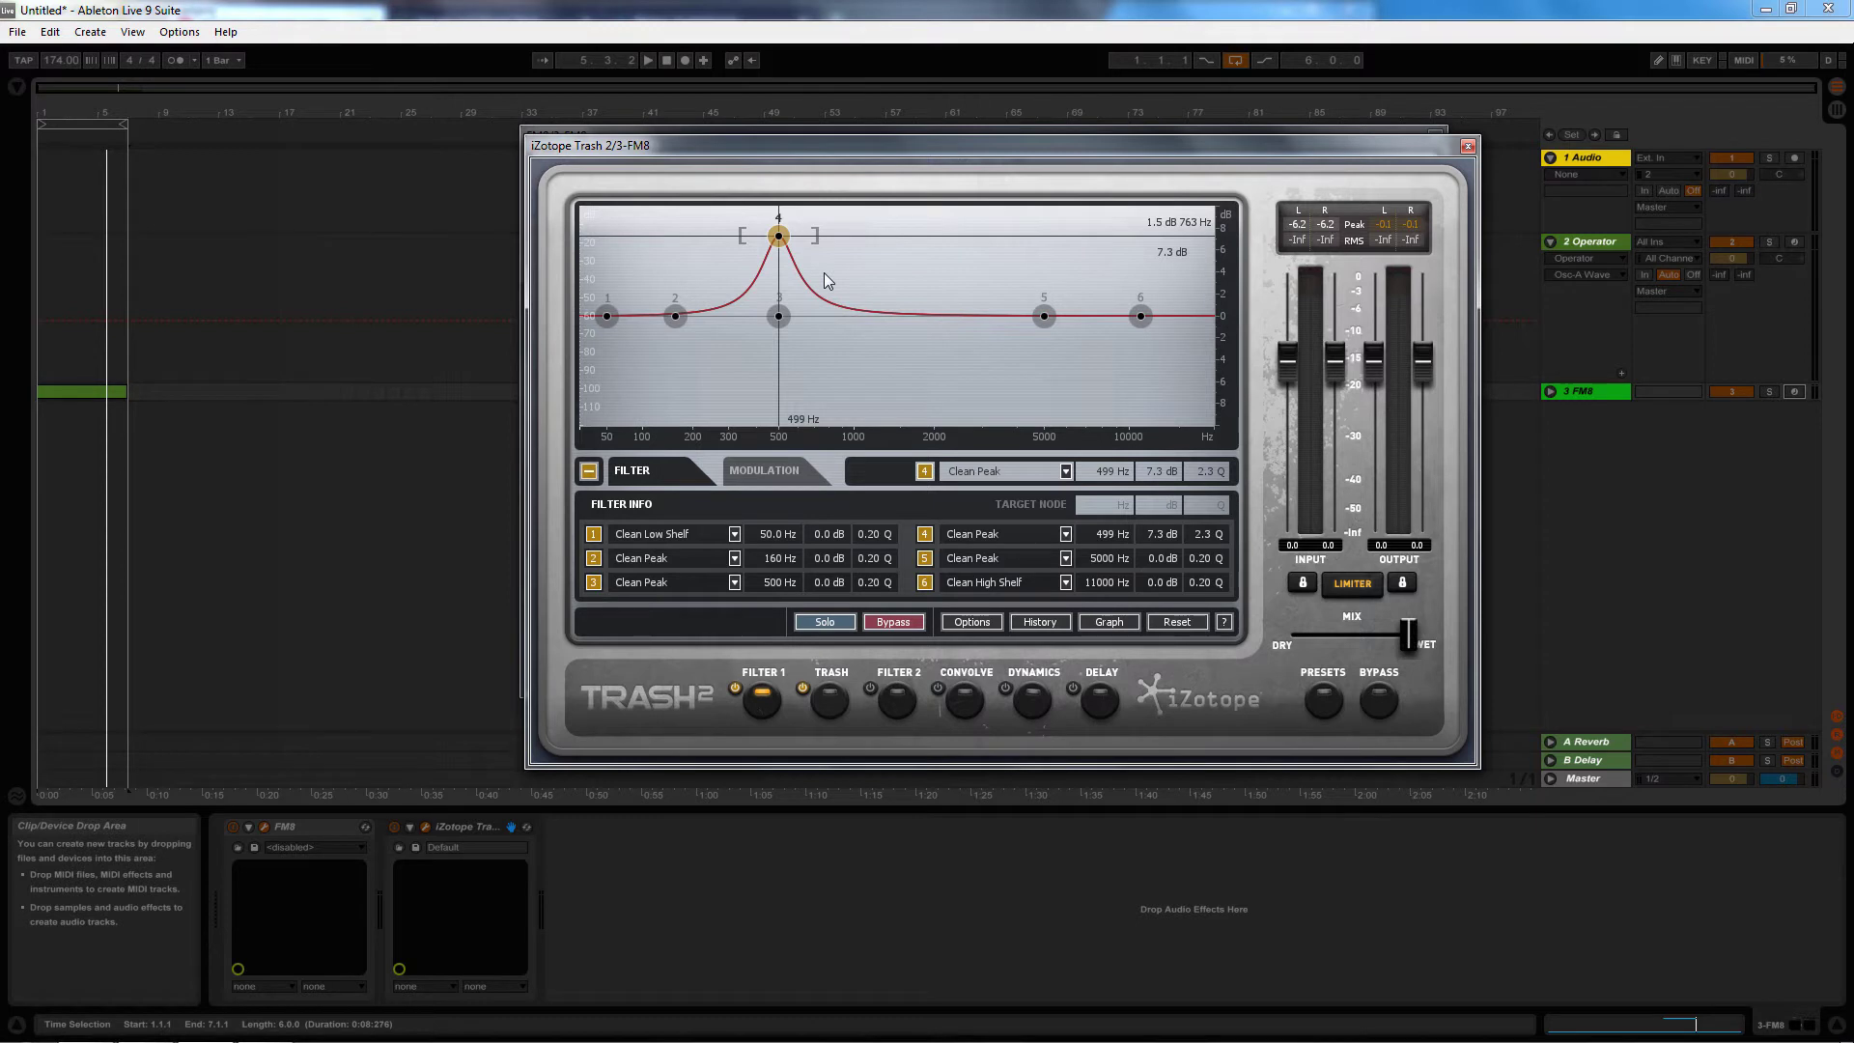
pyautogui.click(830, 701)
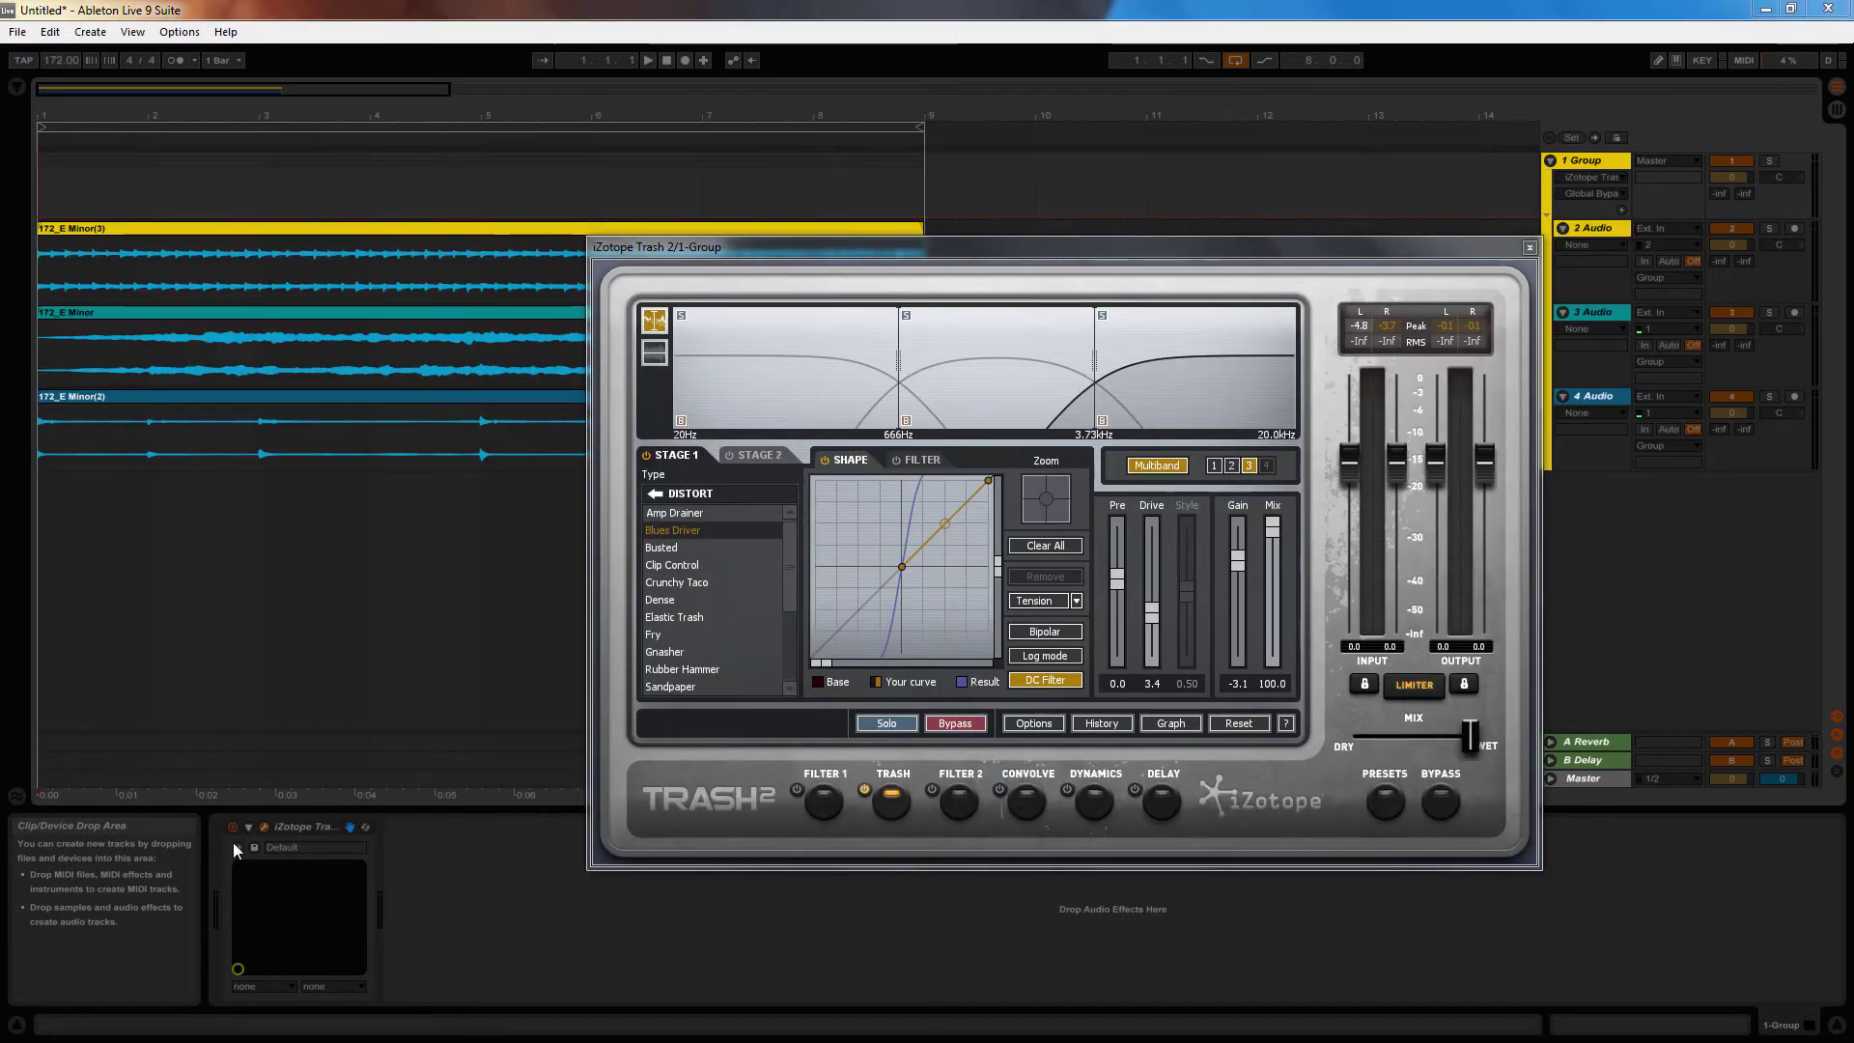
# Play the grouped E minor audio tracks with Trash 2 switched off and with it on to compare the sound
pyautogui.click(234, 827)
pyautogui.press('space')
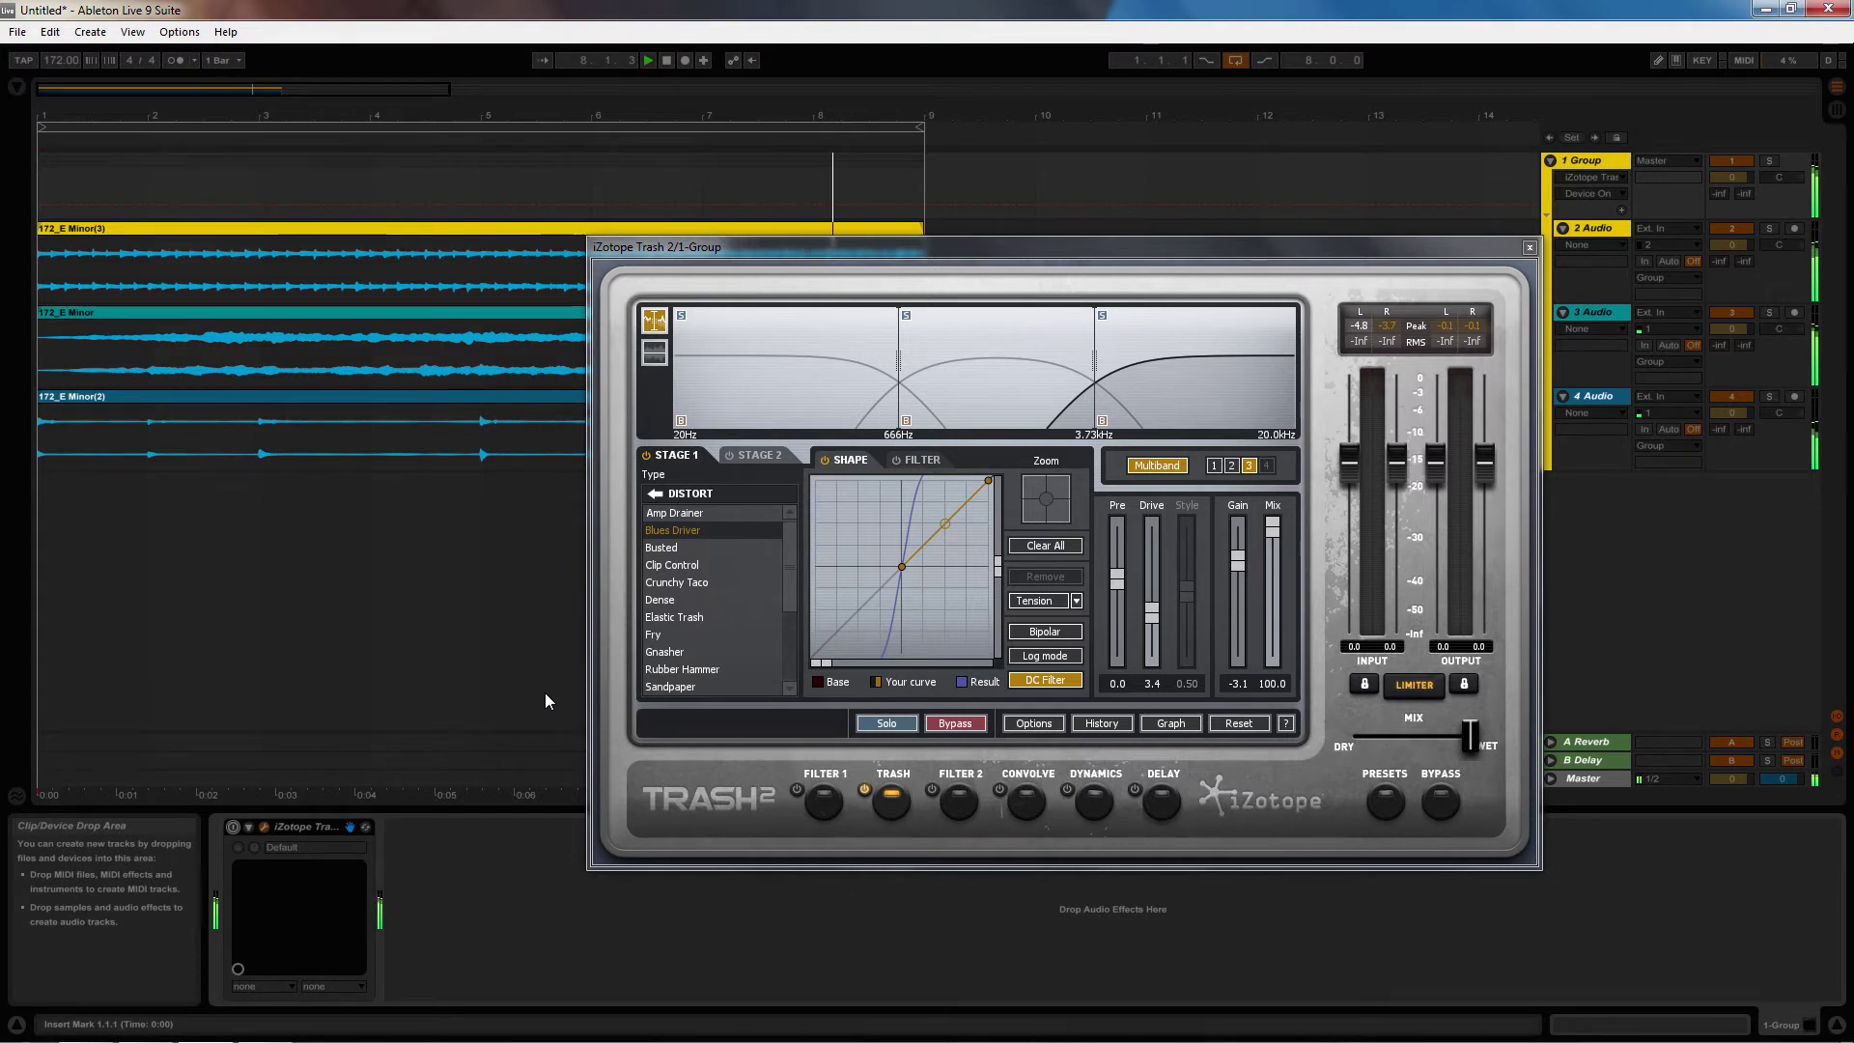
pyautogui.press('space')
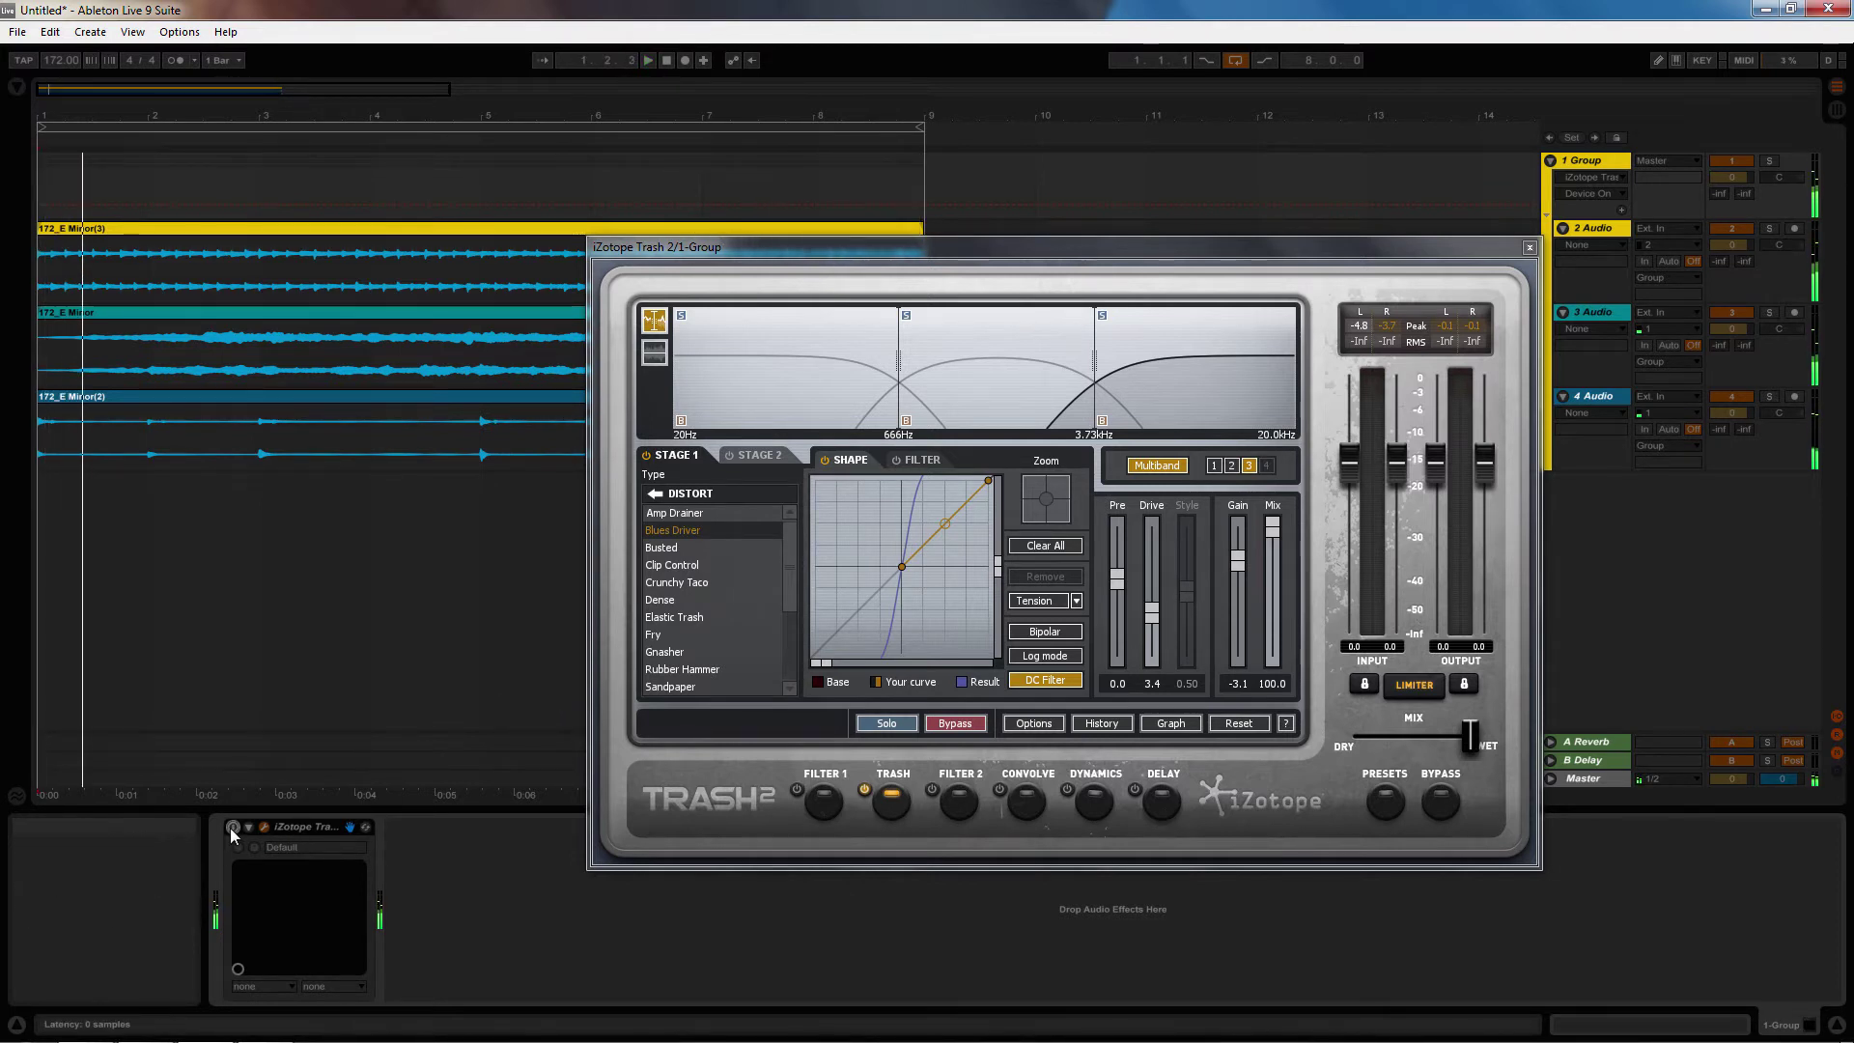
pyautogui.press('space')
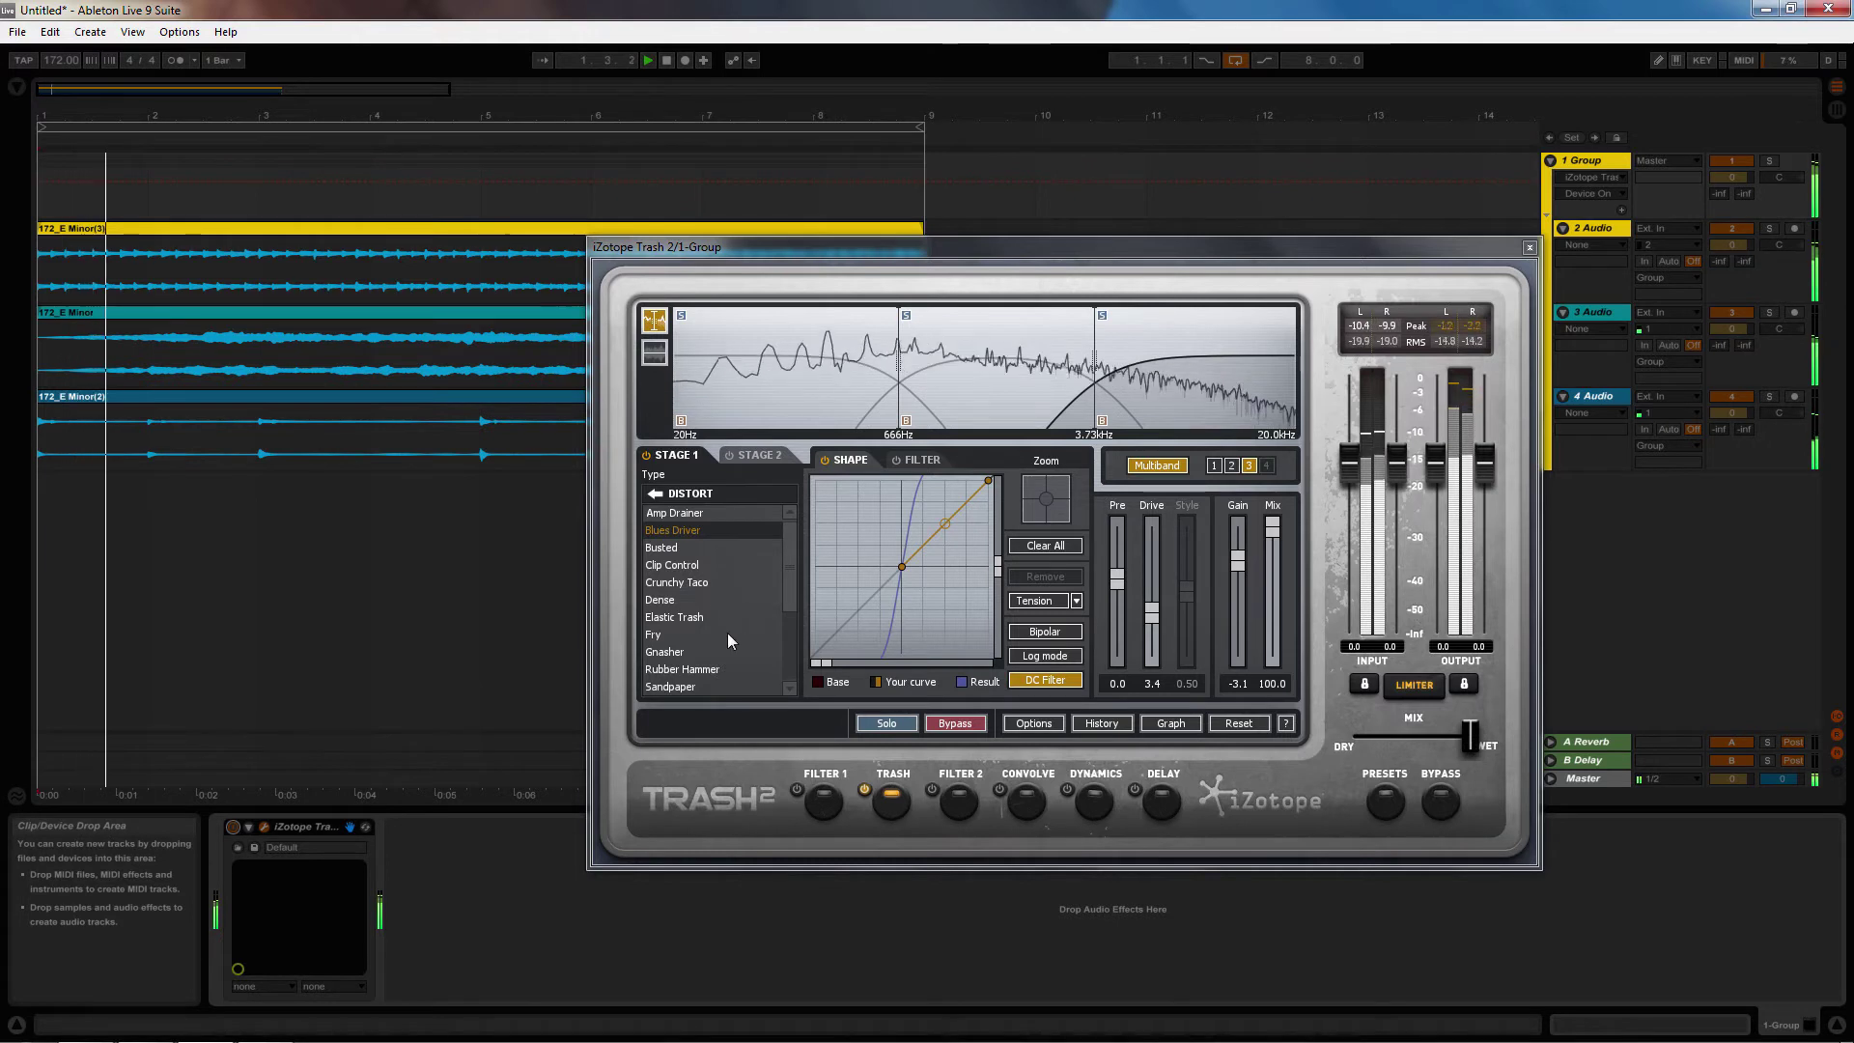
# Play the group and examine the distortion settings of bands 2 and 3 in the multiband view
pyautogui.moveTo(1104, 247); pyautogui.dragTo(1057, 151)
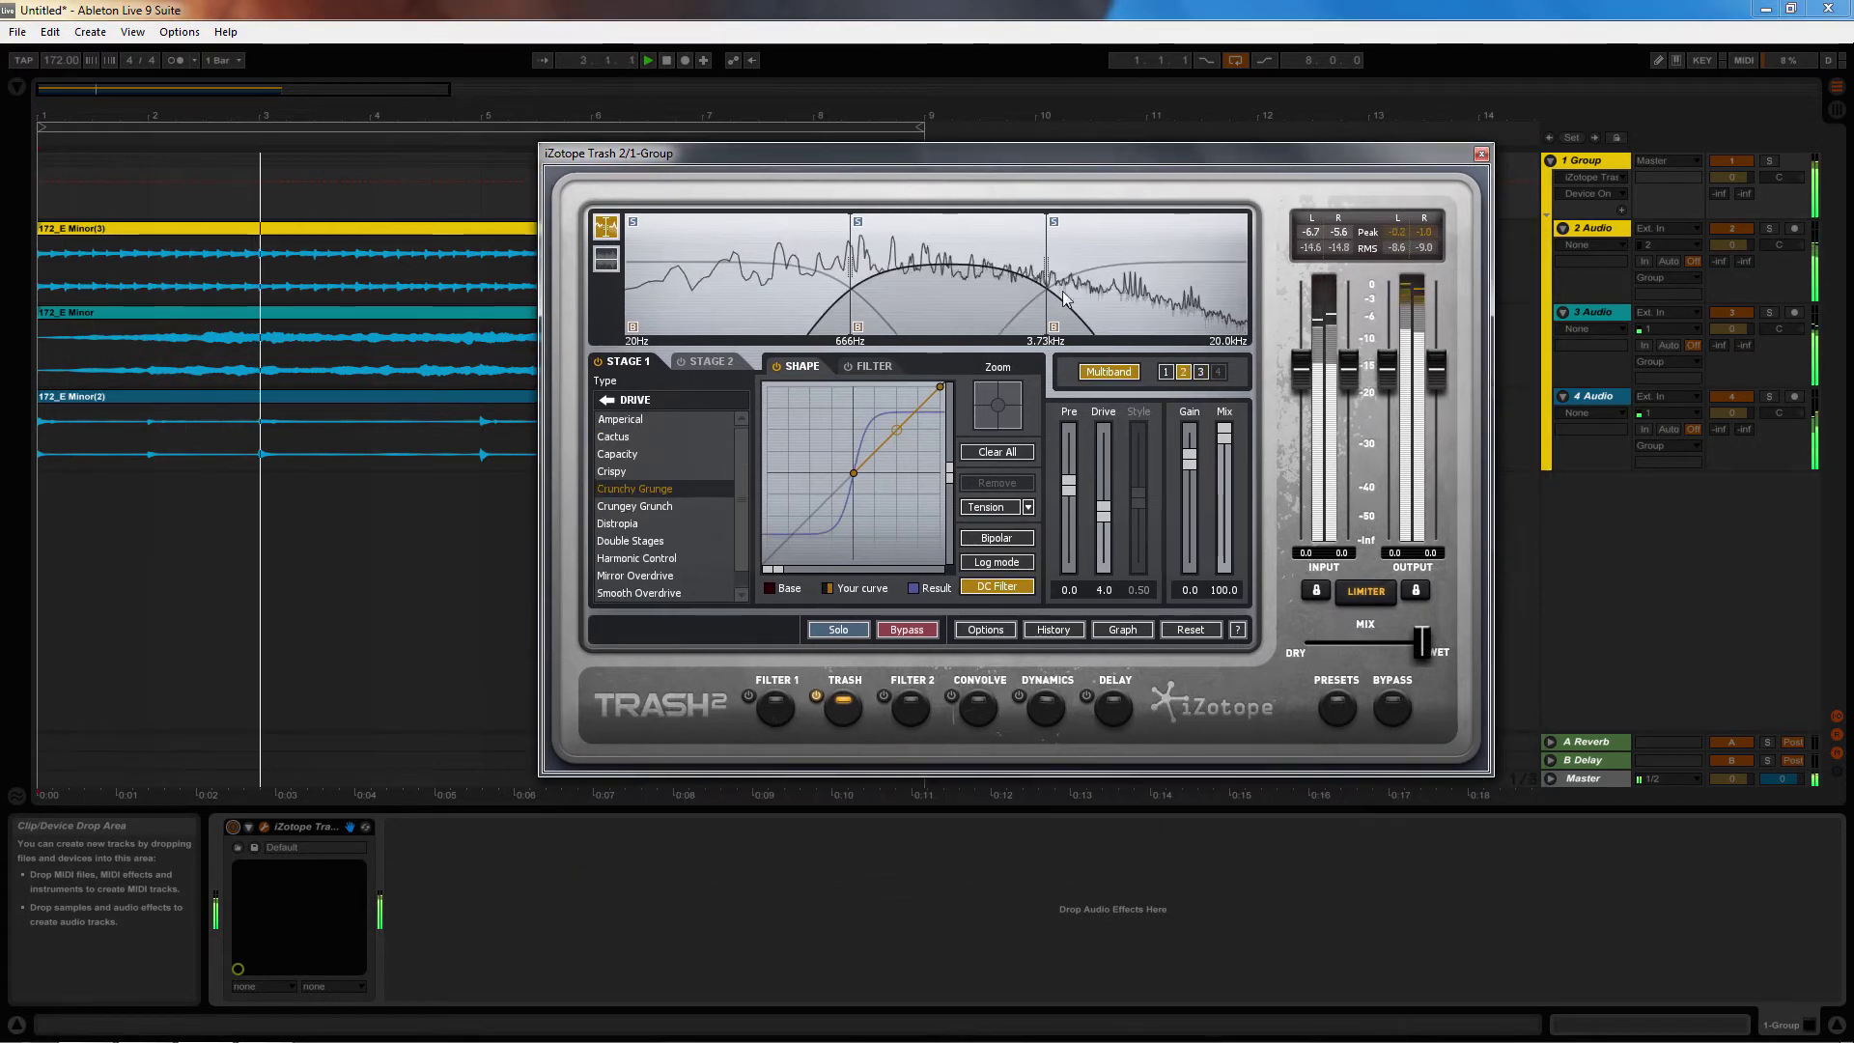
pyautogui.press('space')
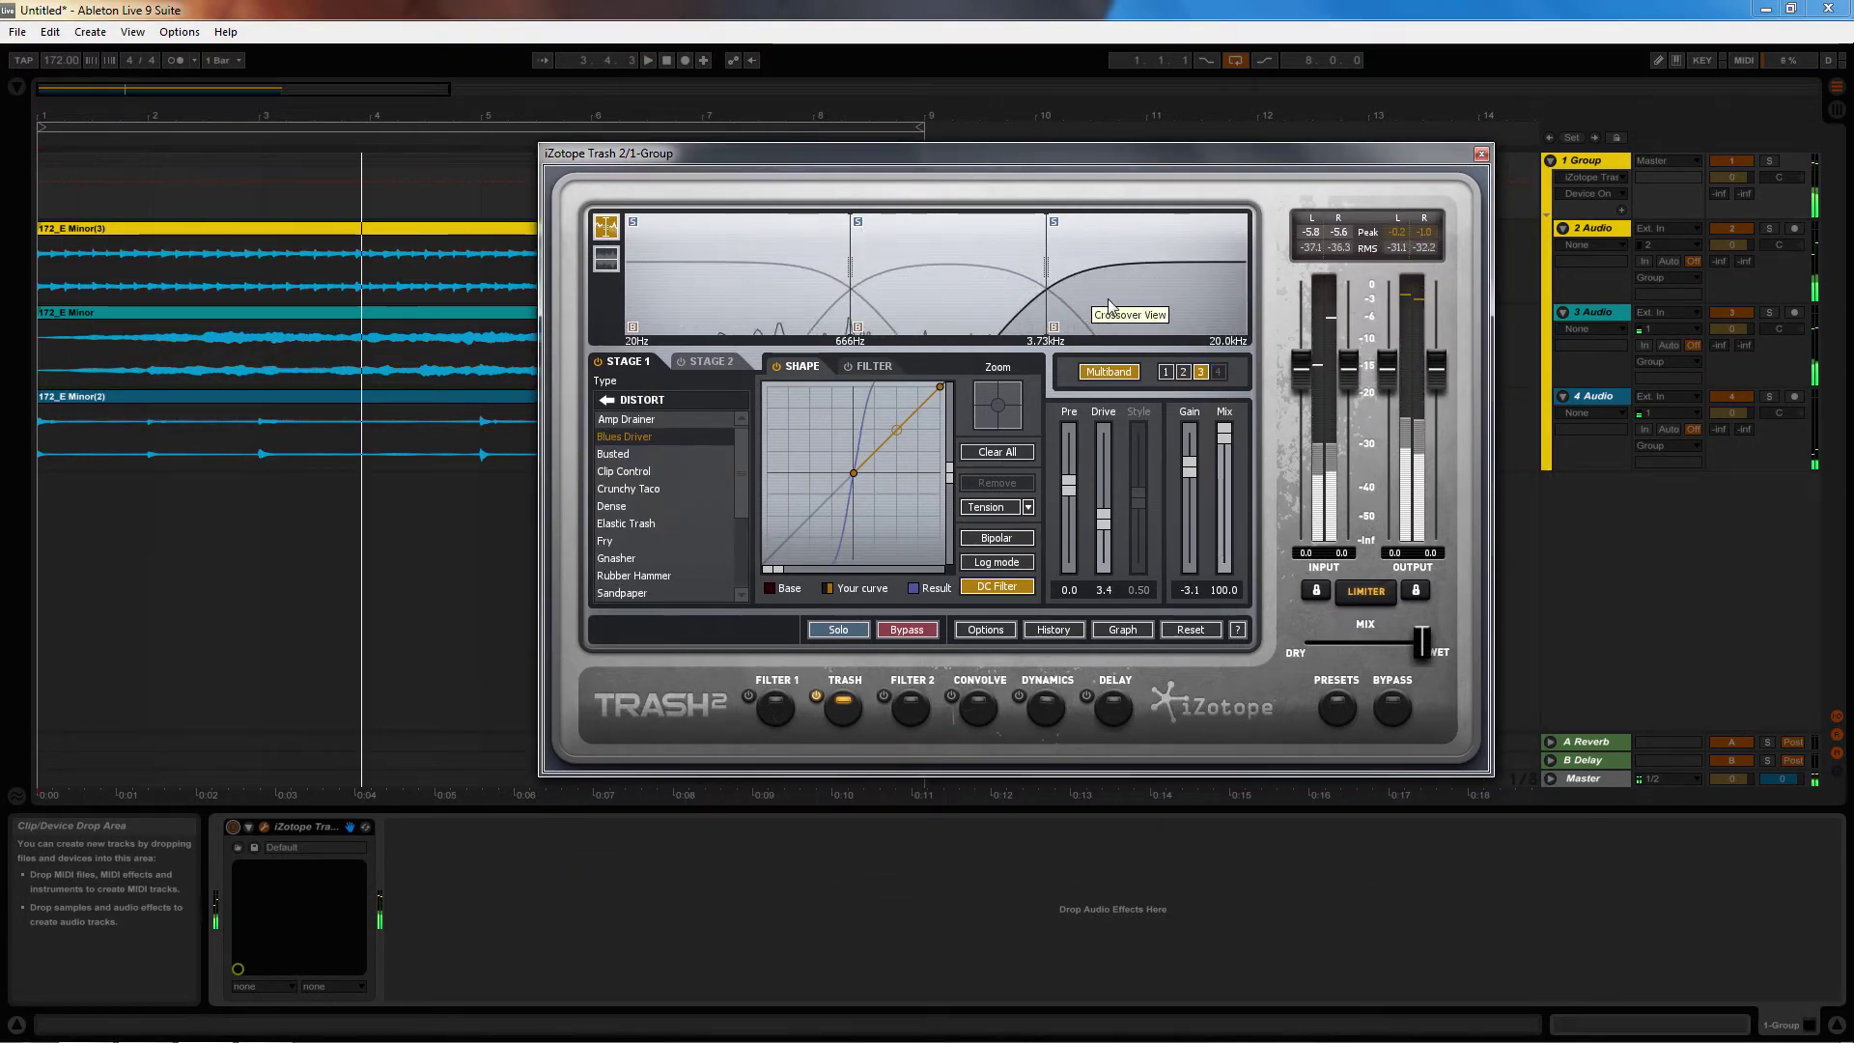
pyautogui.click(973, 299)
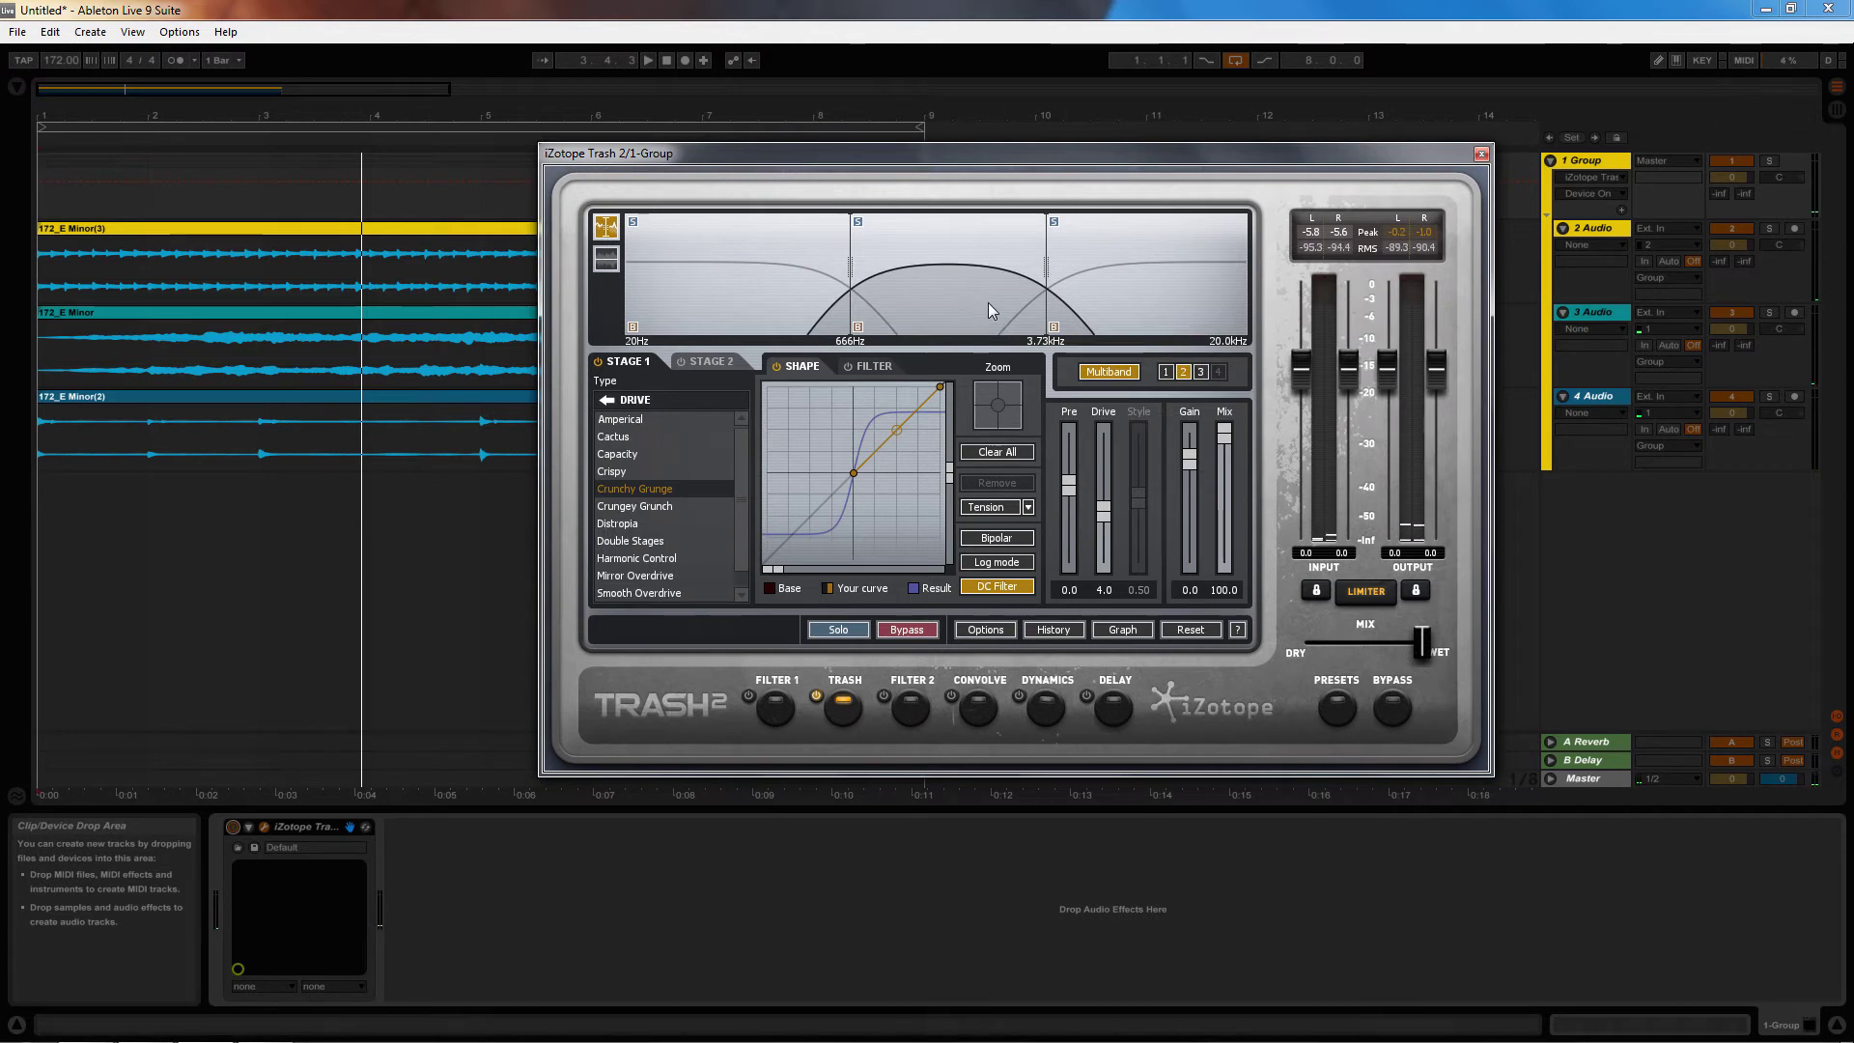
pyautogui.press('space')
pyautogui.click(1111, 301)
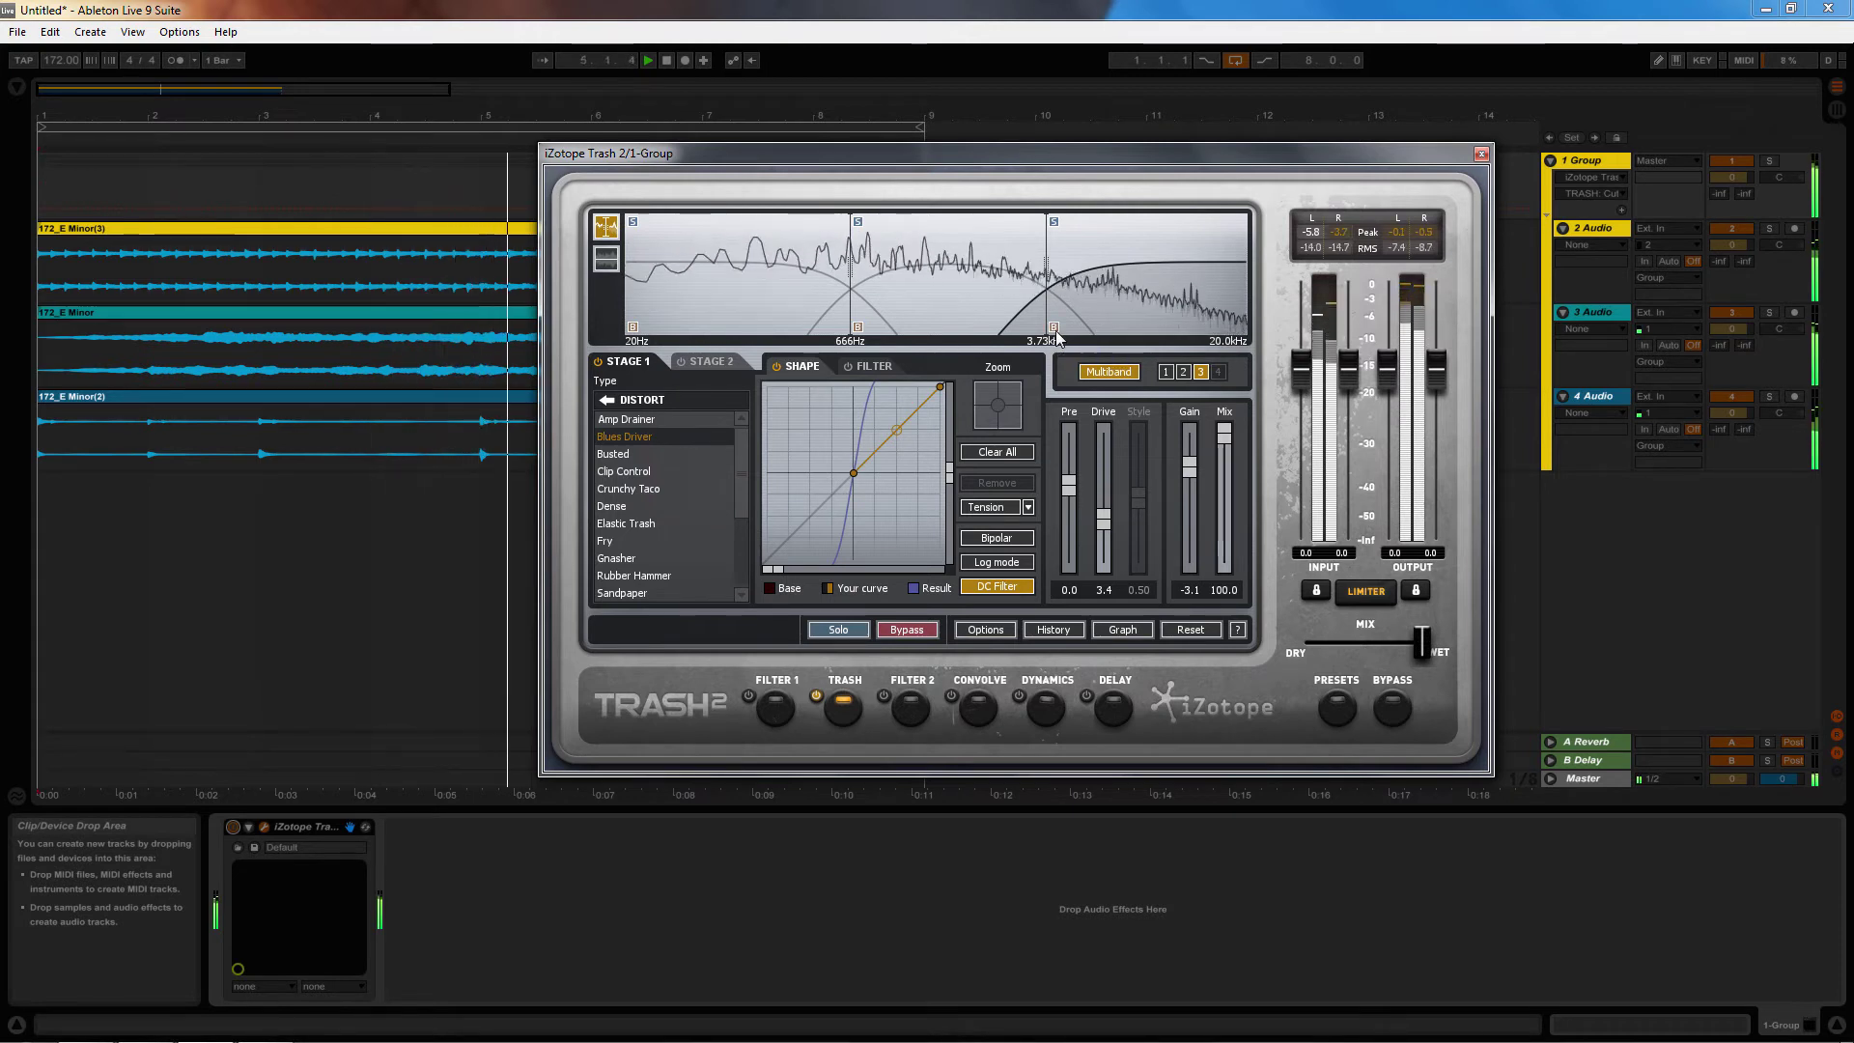
# Adjust band 3's Drive, then audition Crispy on band 2 and set that band to Crungey Grunch with Drive at 6.8
pyautogui.moveTo(1105, 531)
pyautogui.mouseDown()
pyautogui.moveTo(1105, 591)
pyautogui.moveTo(1088, 462)
pyautogui.moveTo(1093, 508)
pyautogui.mouseUp()
pyautogui.click(929, 314)
pyautogui.click(679, 475)
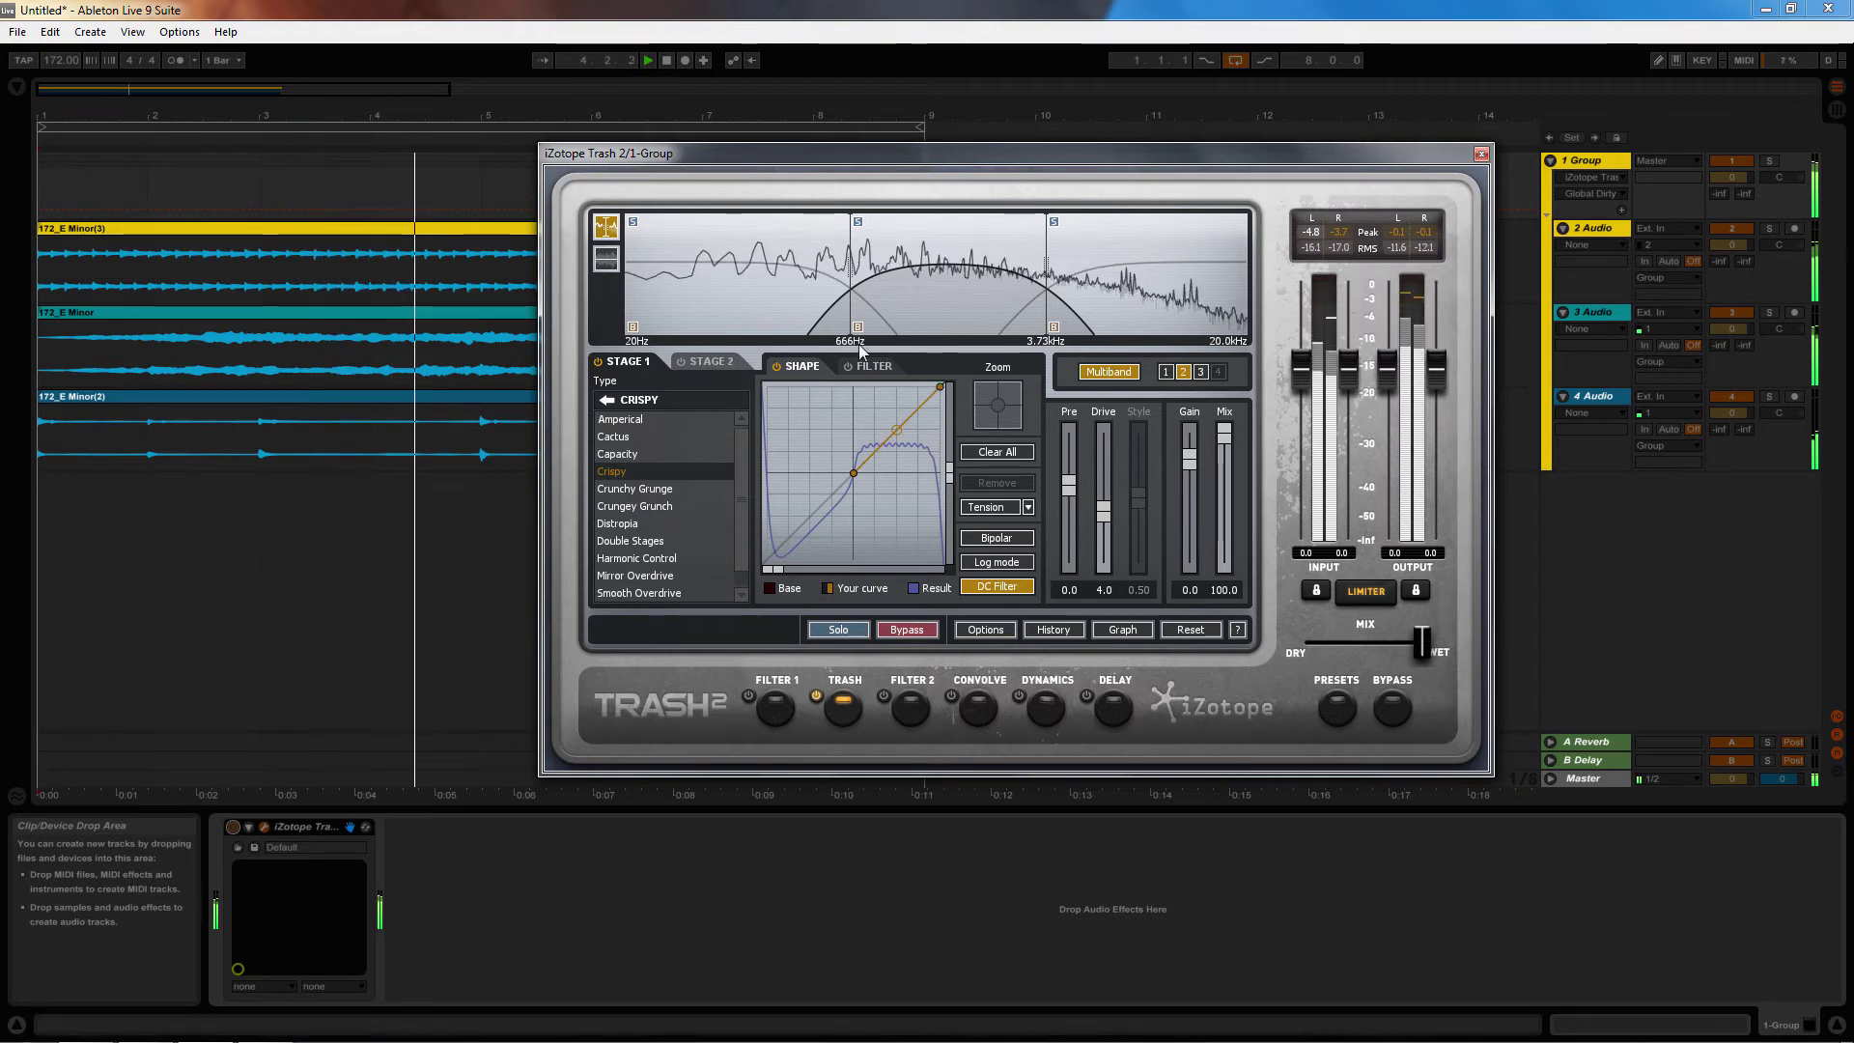
pyautogui.moveTo(1104, 509); pyautogui.dragTo(1106, 468)
pyautogui.click(633, 508)
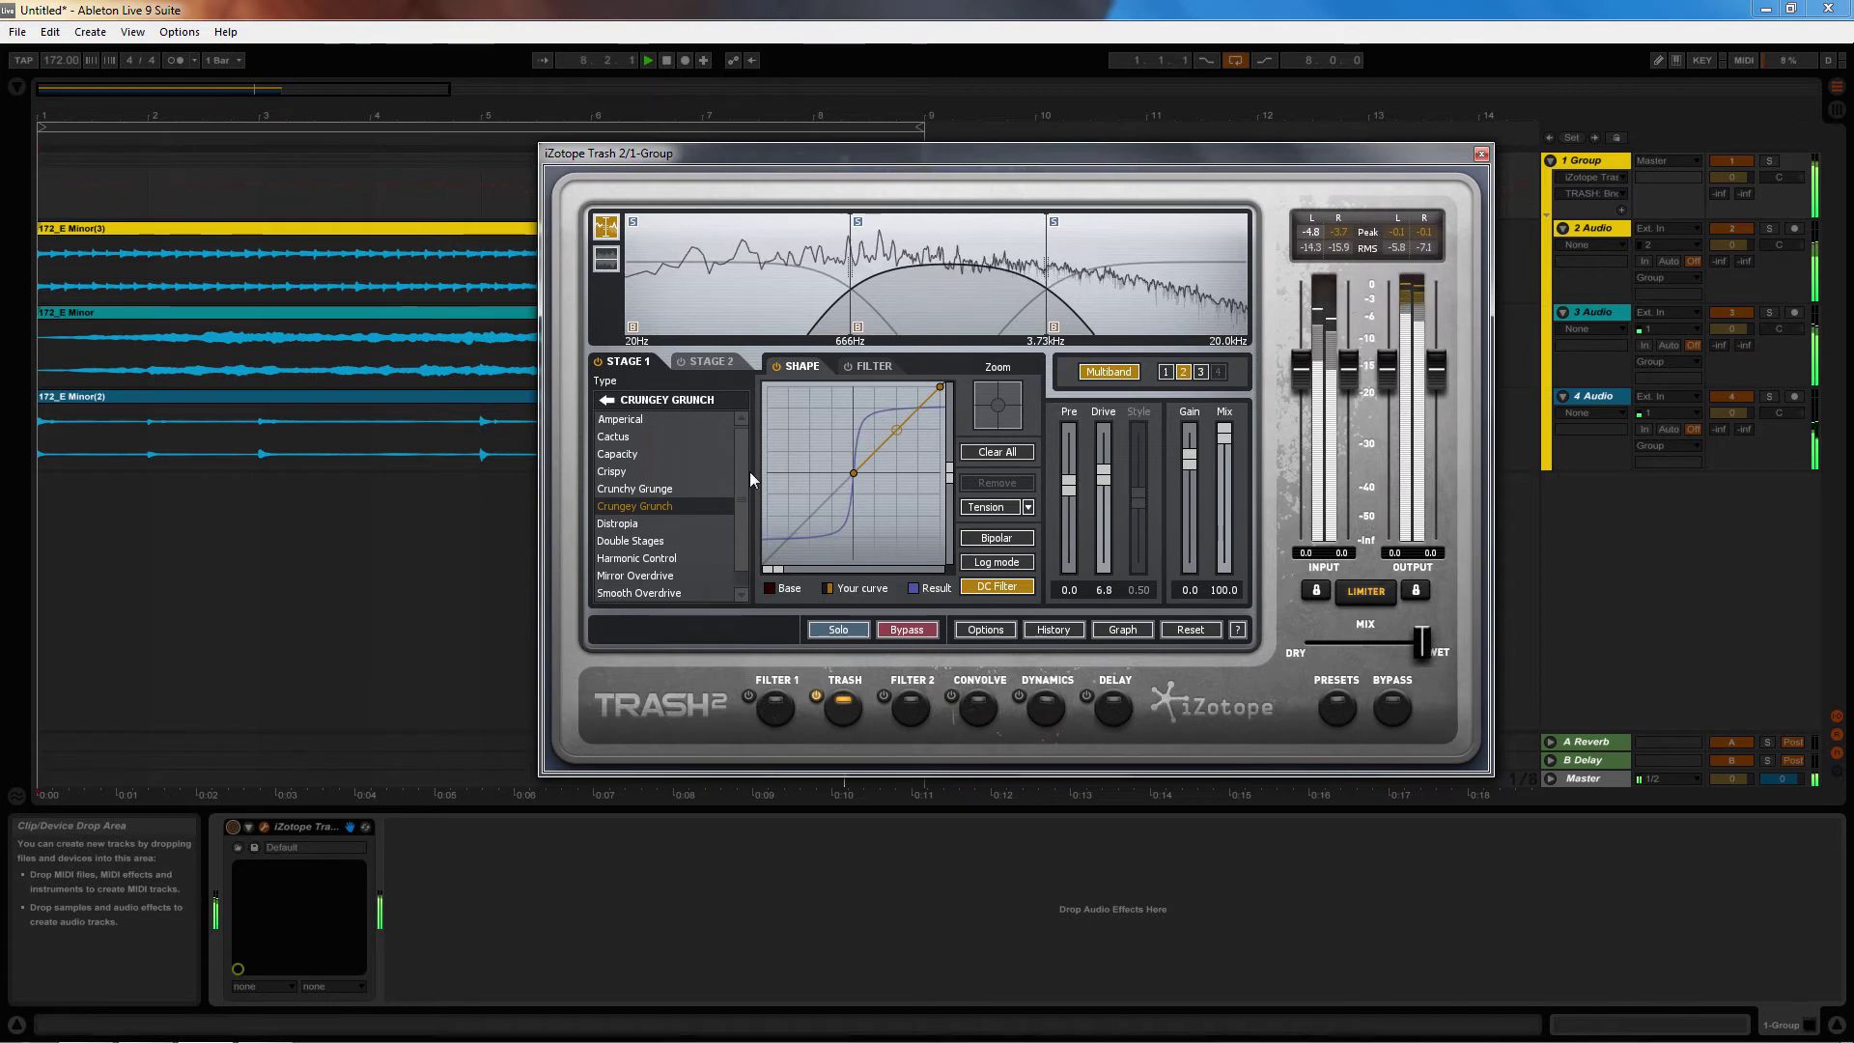
# Audition the Faulty distortion types on band 2, including Faulty Transistor, Cold Solder and Uncontrolled Static
pyautogui.click(606, 401)
pyautogui.click(642, 467)
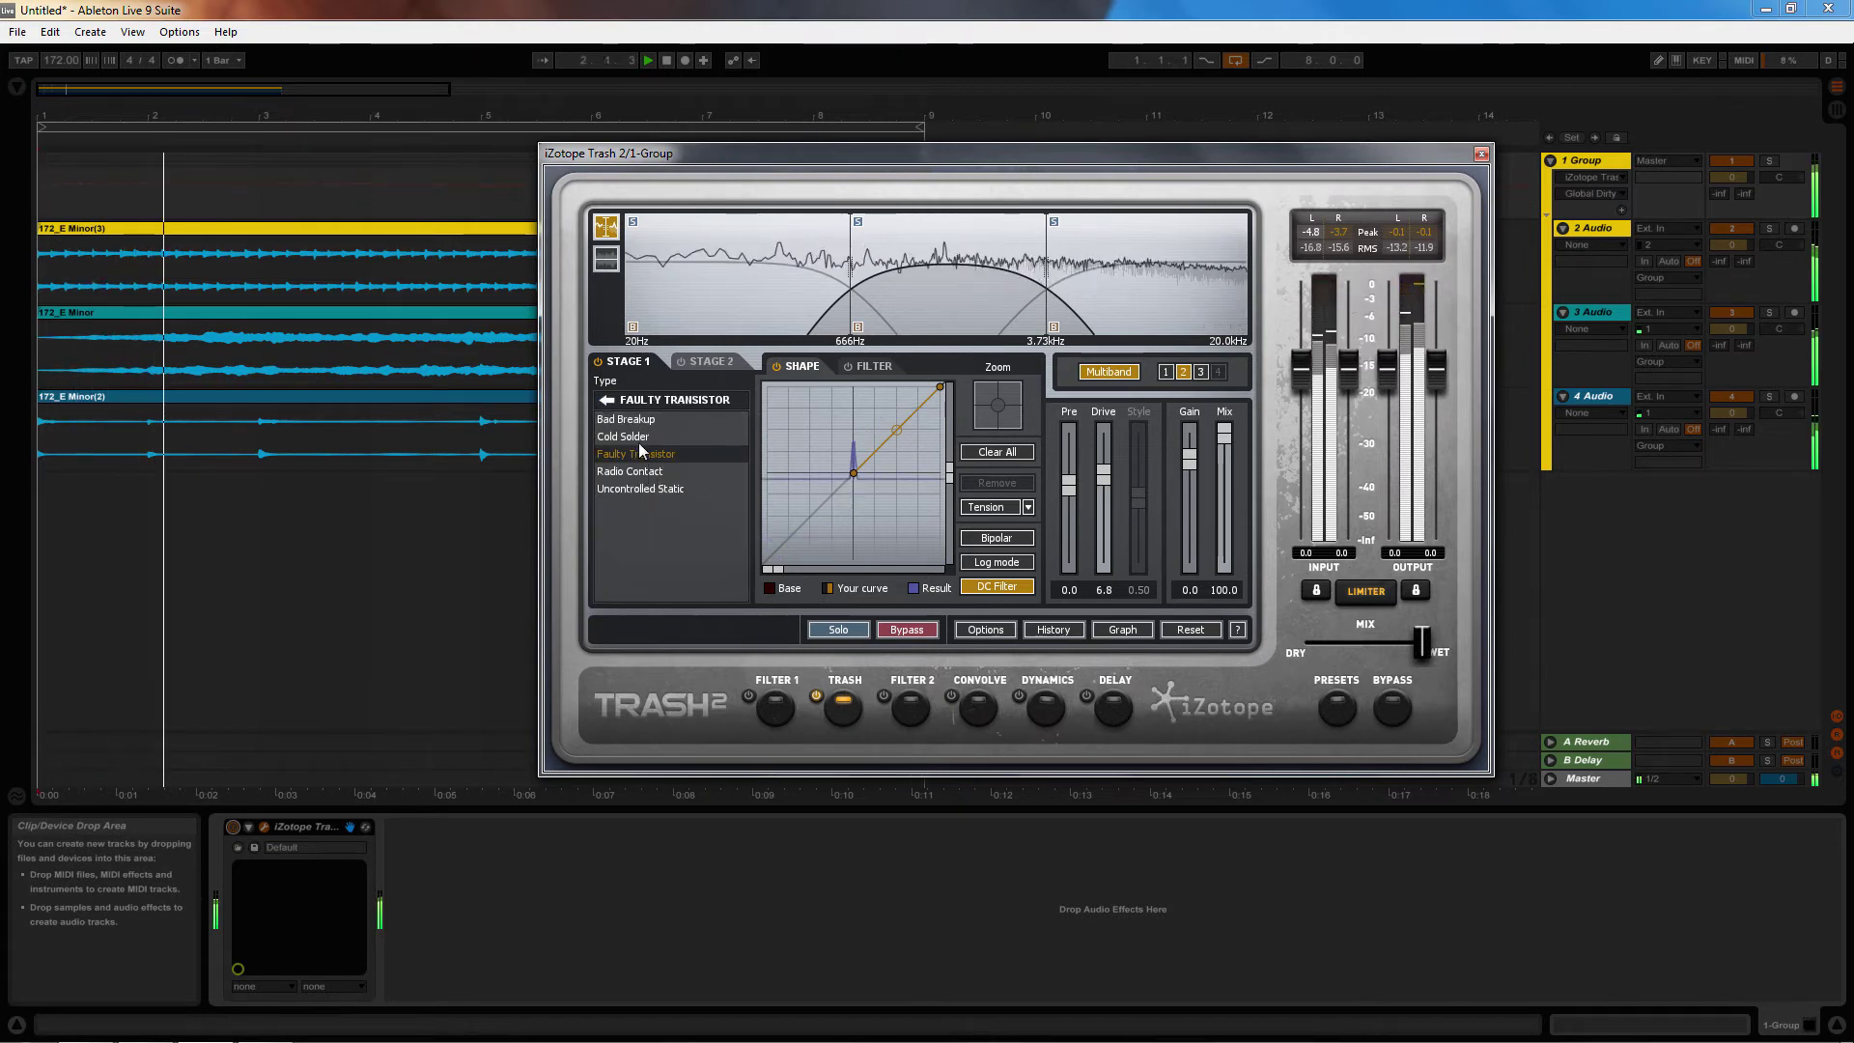
pyautogui.click(638, 442)
pyautogui.click(656, 489)
pyautogui.click(606, 403)
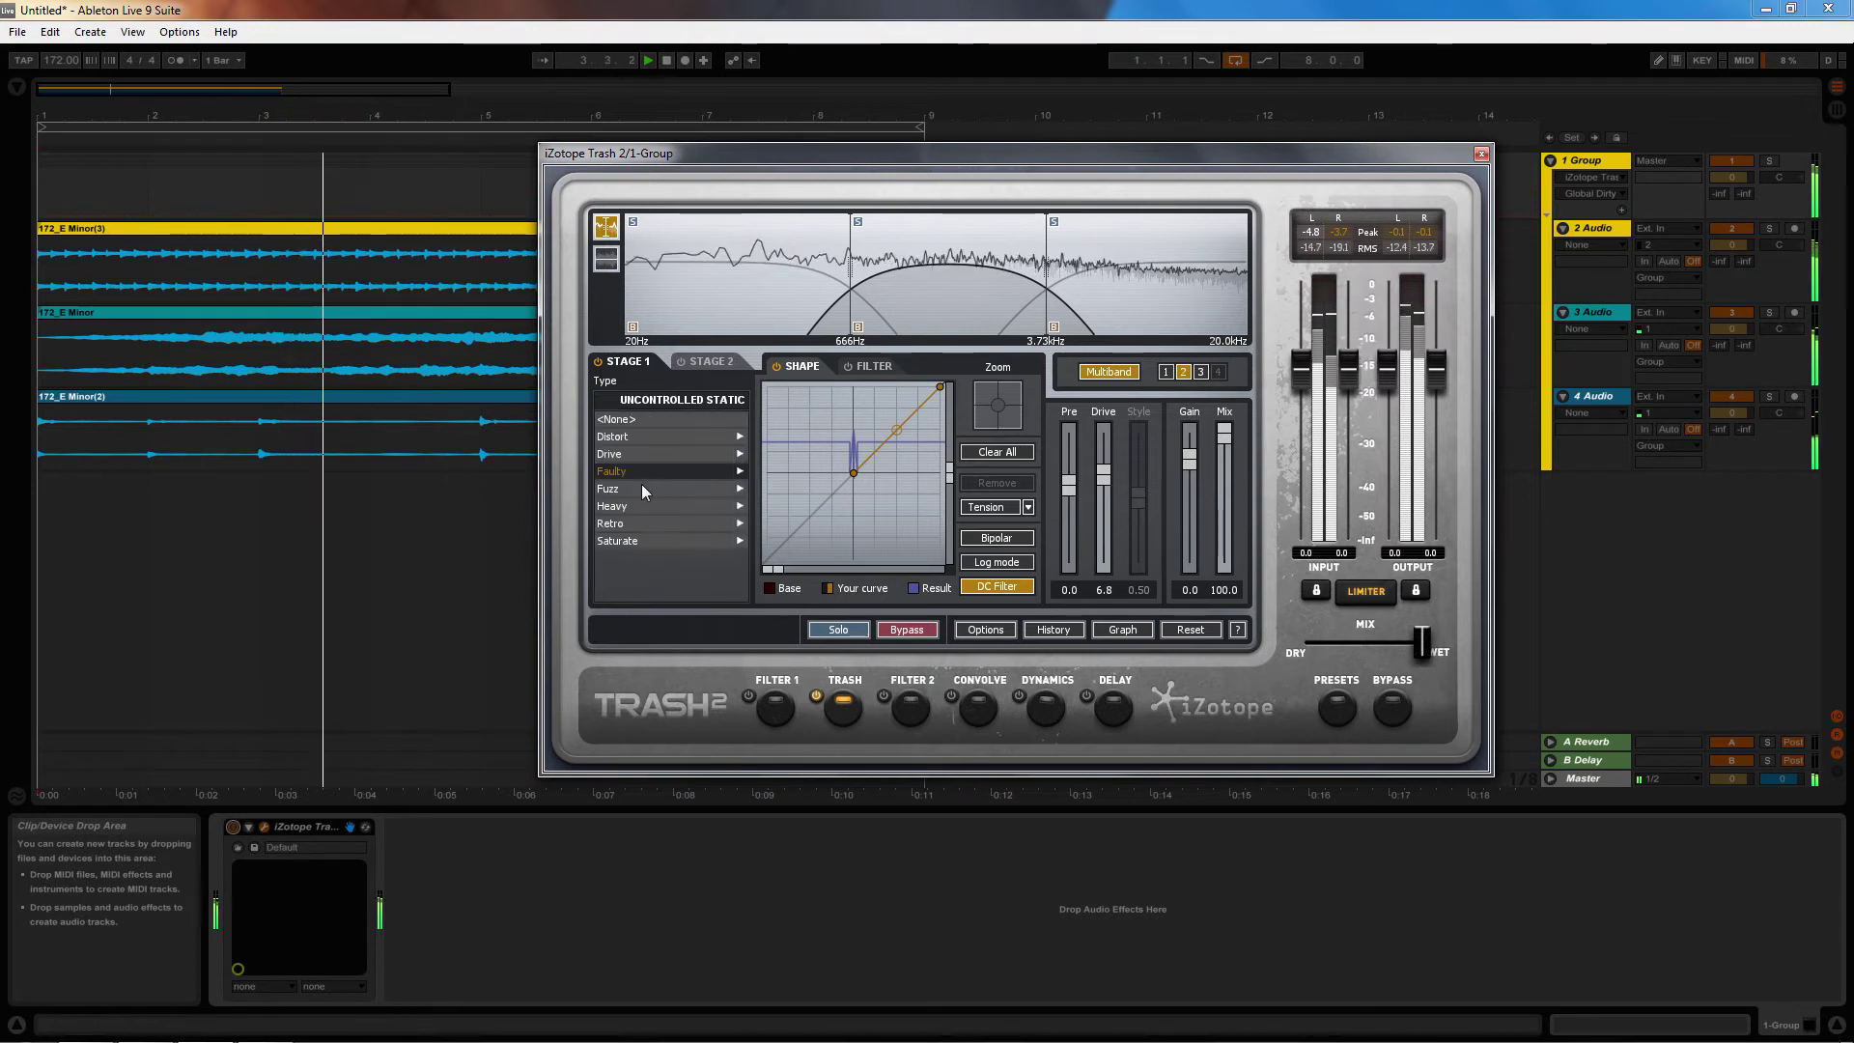
# Audition the Fuzz types on band 2, trying Negative with Drive at 4.5 and Straight with Drive lowered to 0.7
pyautogui.click(641, 488)
pyautogui.click(633, 473)
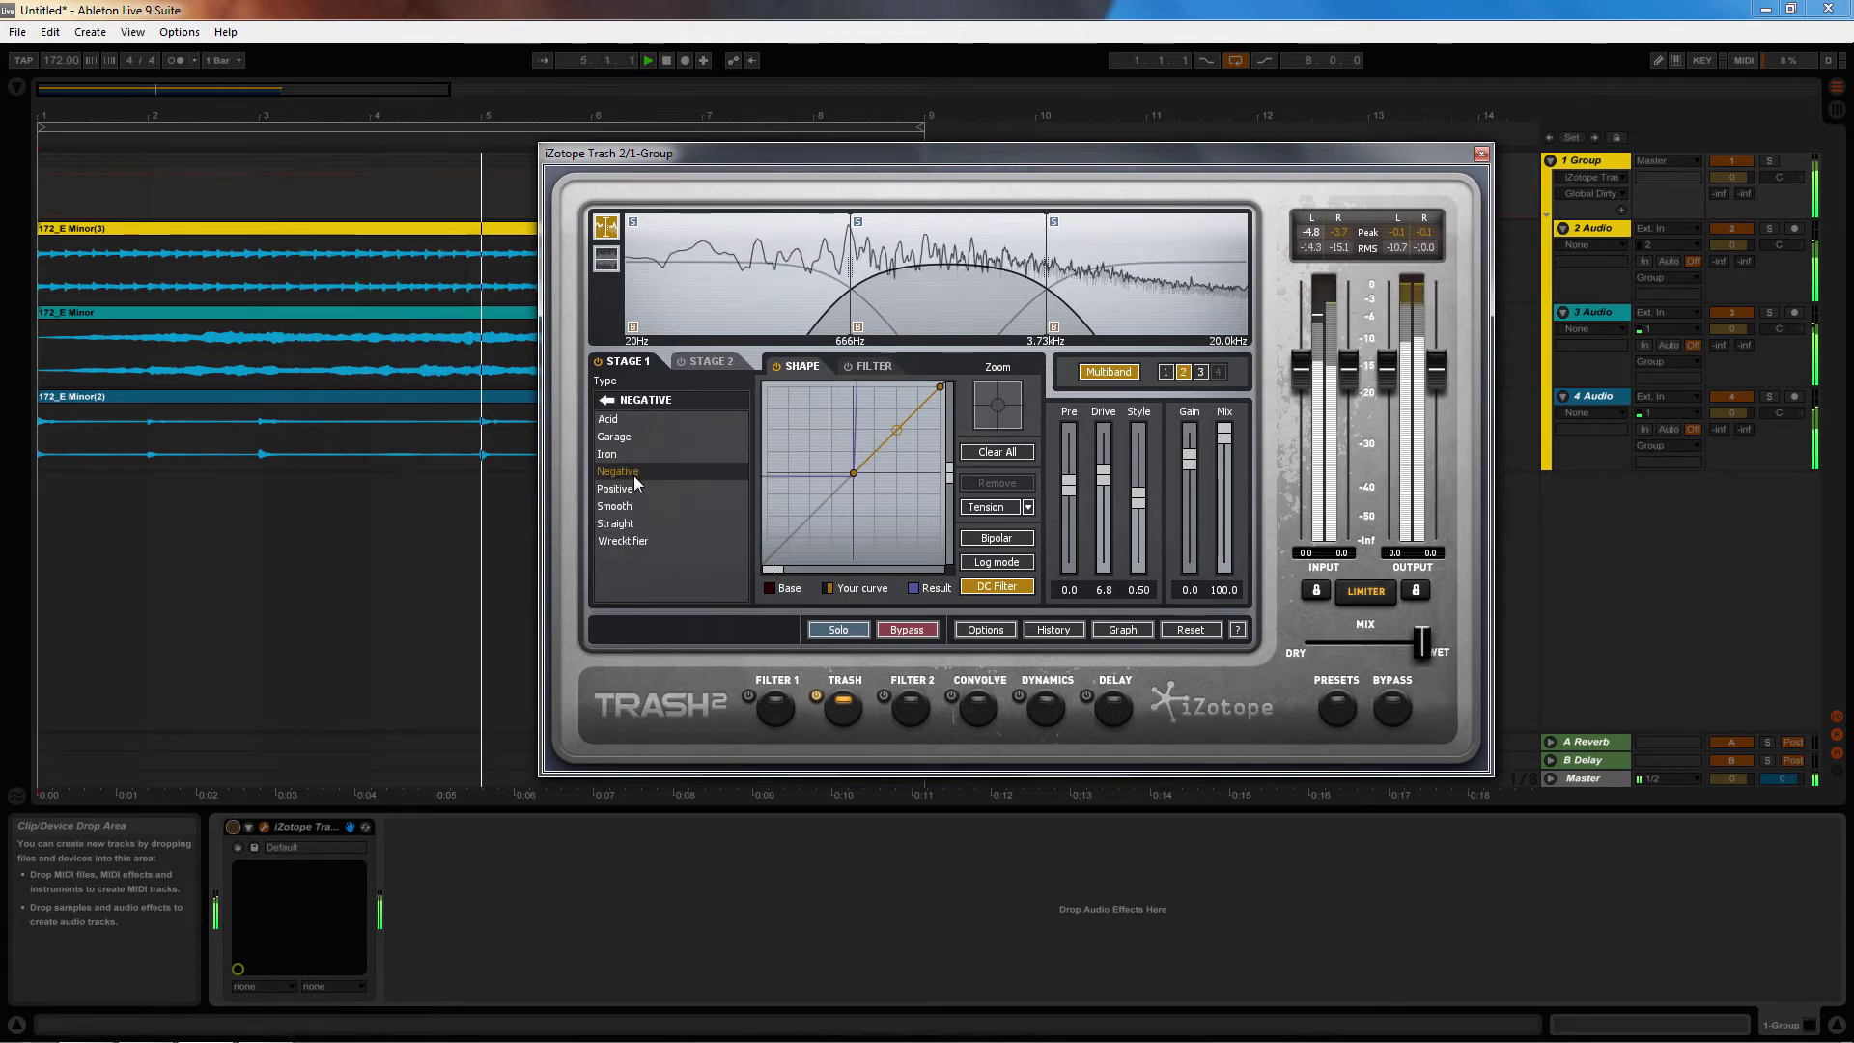
pyautogui.moveTo(1105, 489); pyautogui.dragTo(1104, 512)
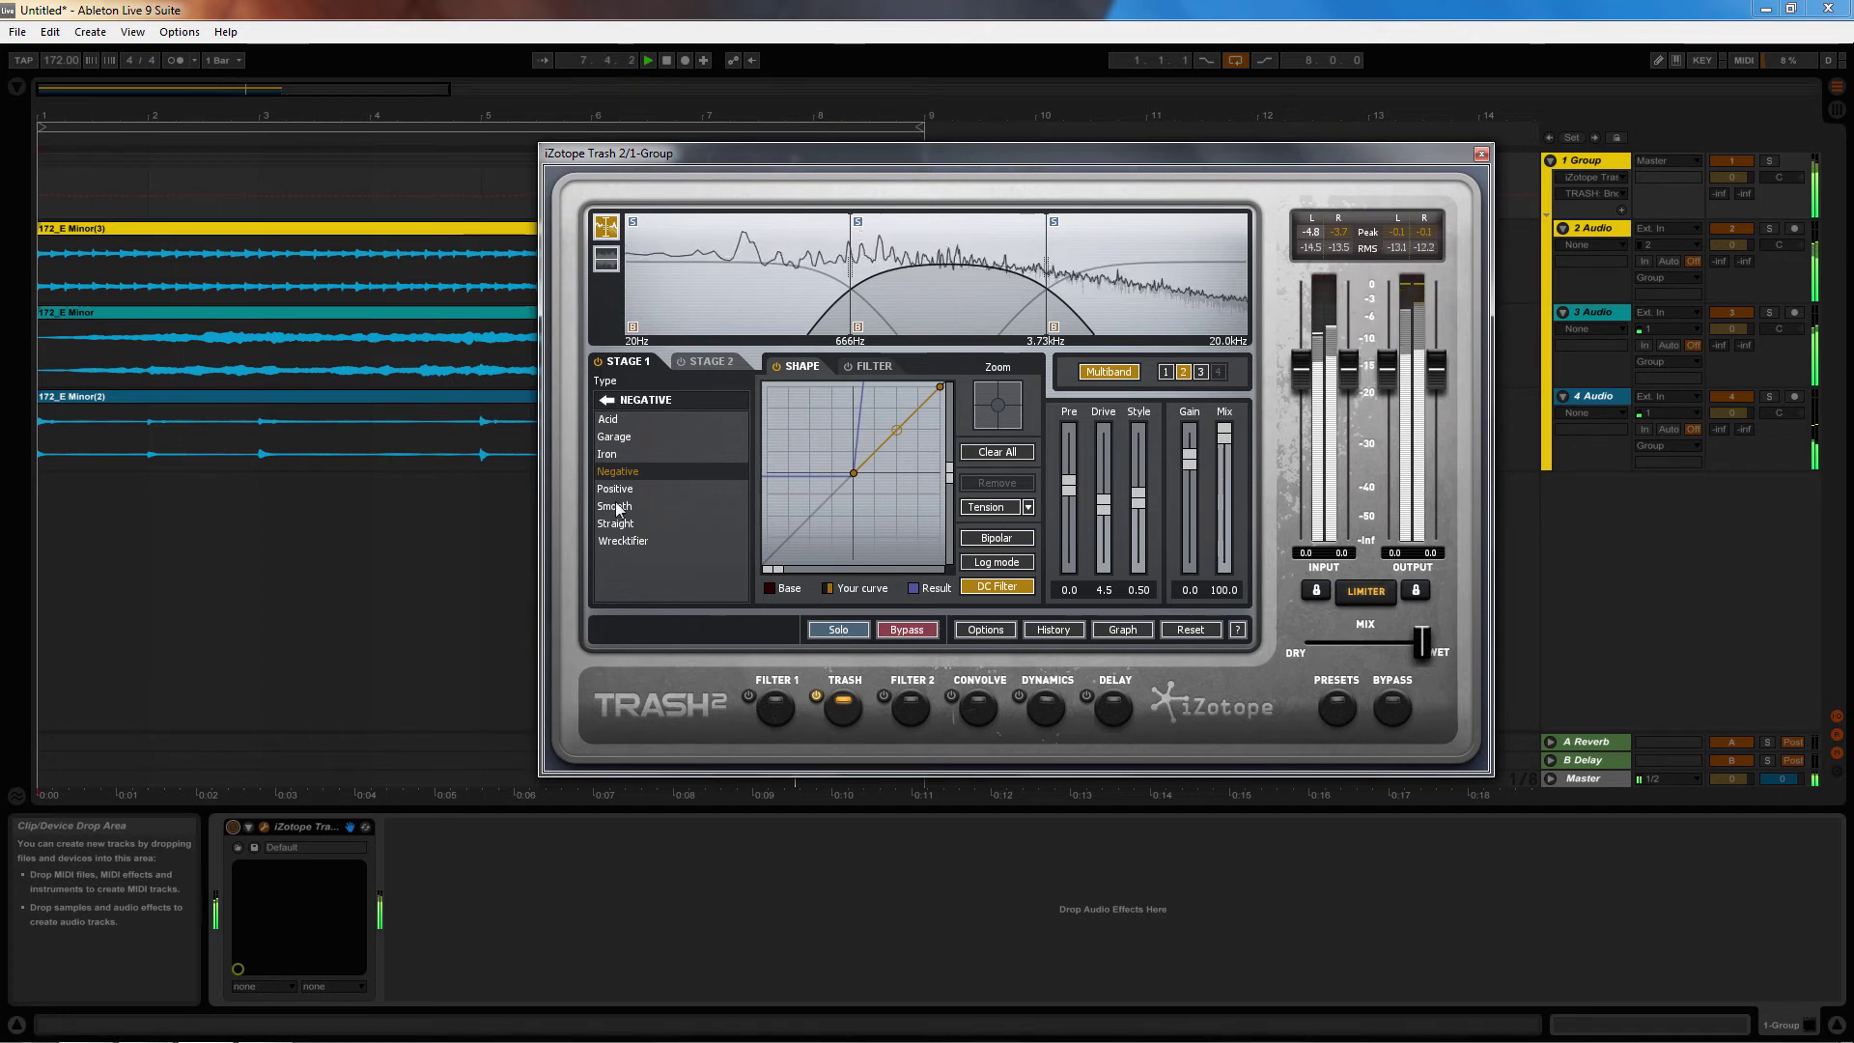
pyautogui.click(645, 521)
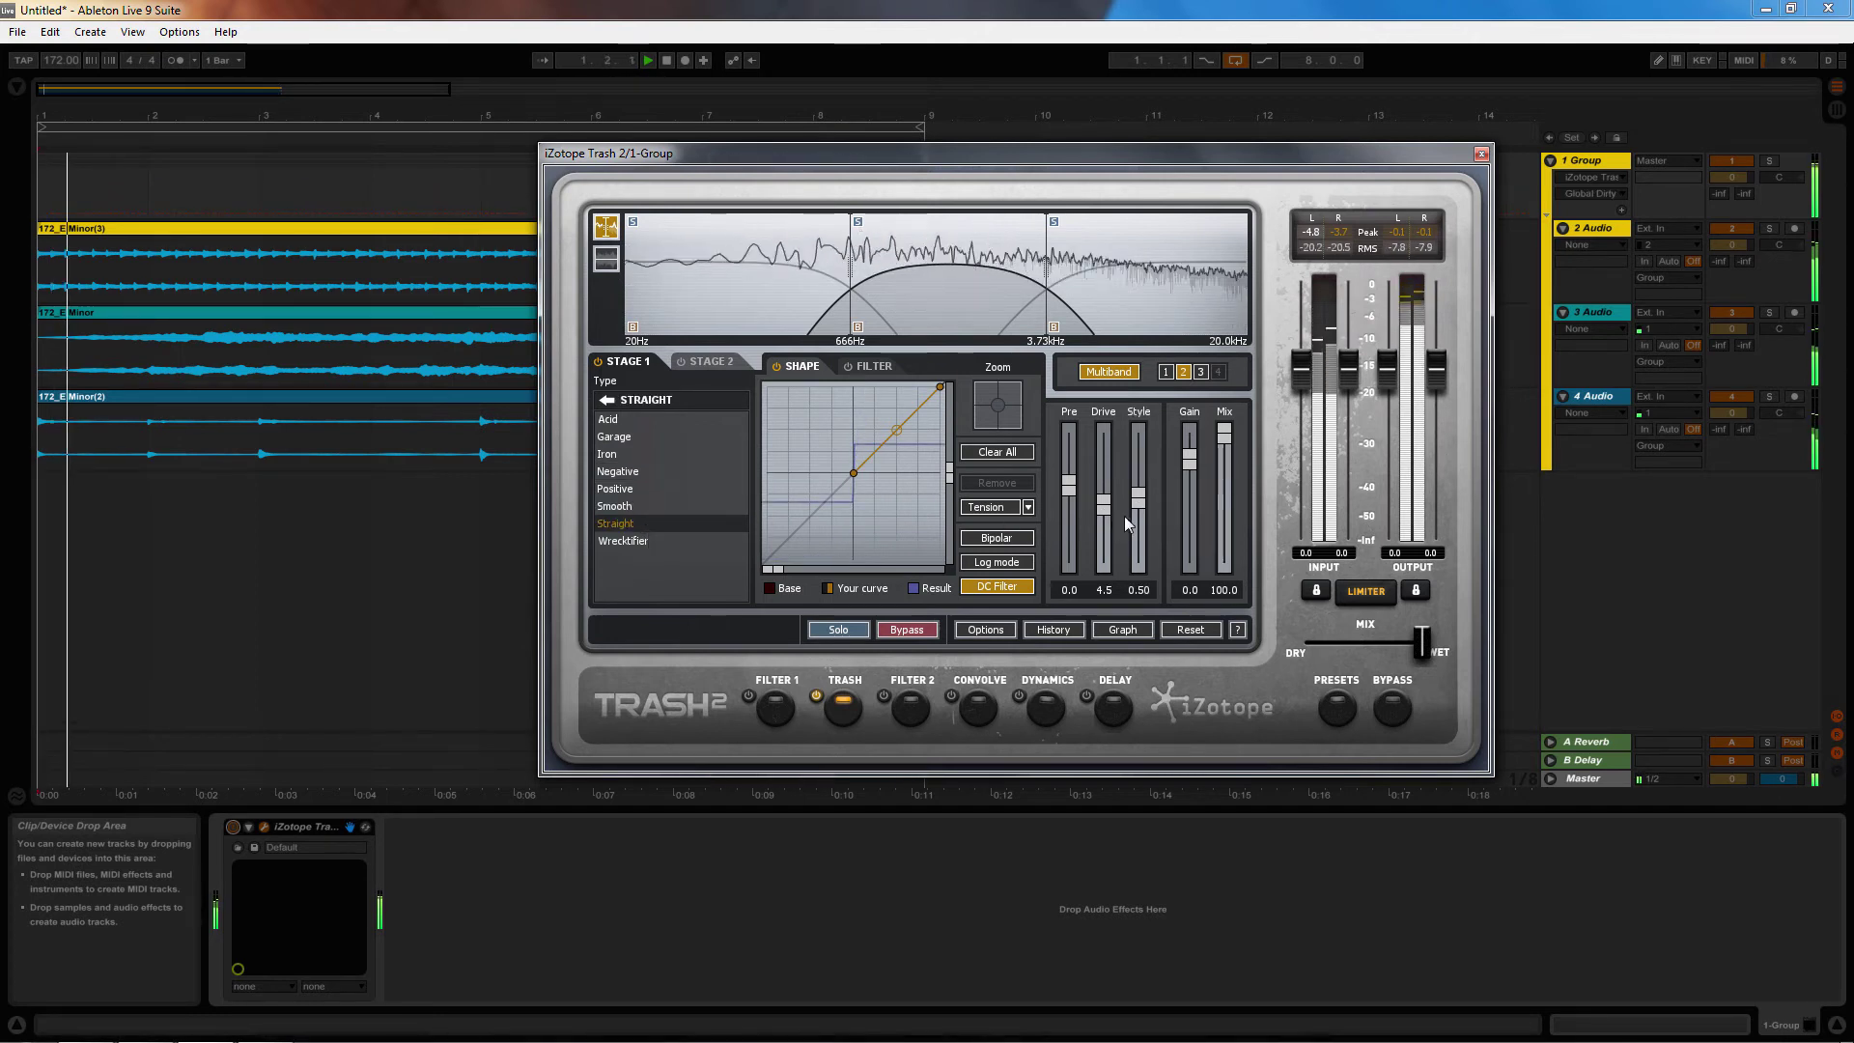
pyautogui.moveTo(1106, 510); pyautogui.dragTo(1109, 553)
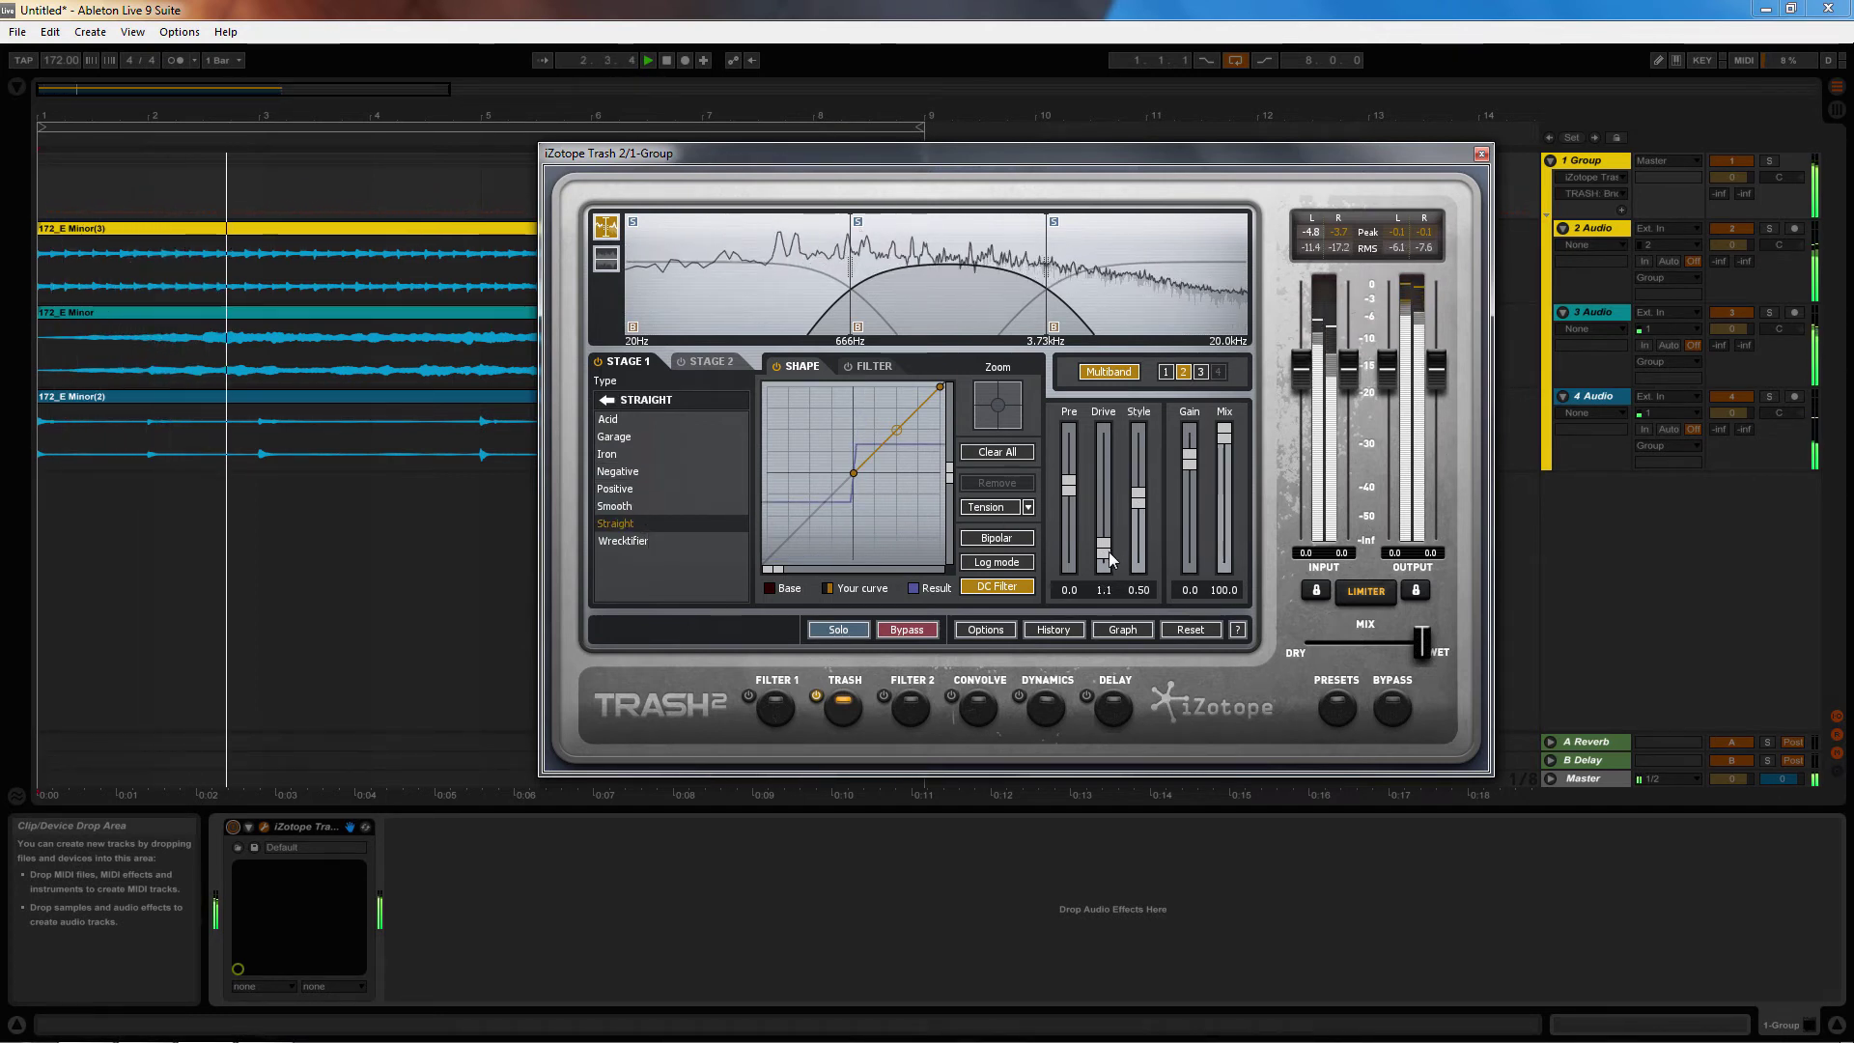
# Set the Drive of band 3's Blues Driver distortion to 2.4
pyautogui.click(1110, 336)
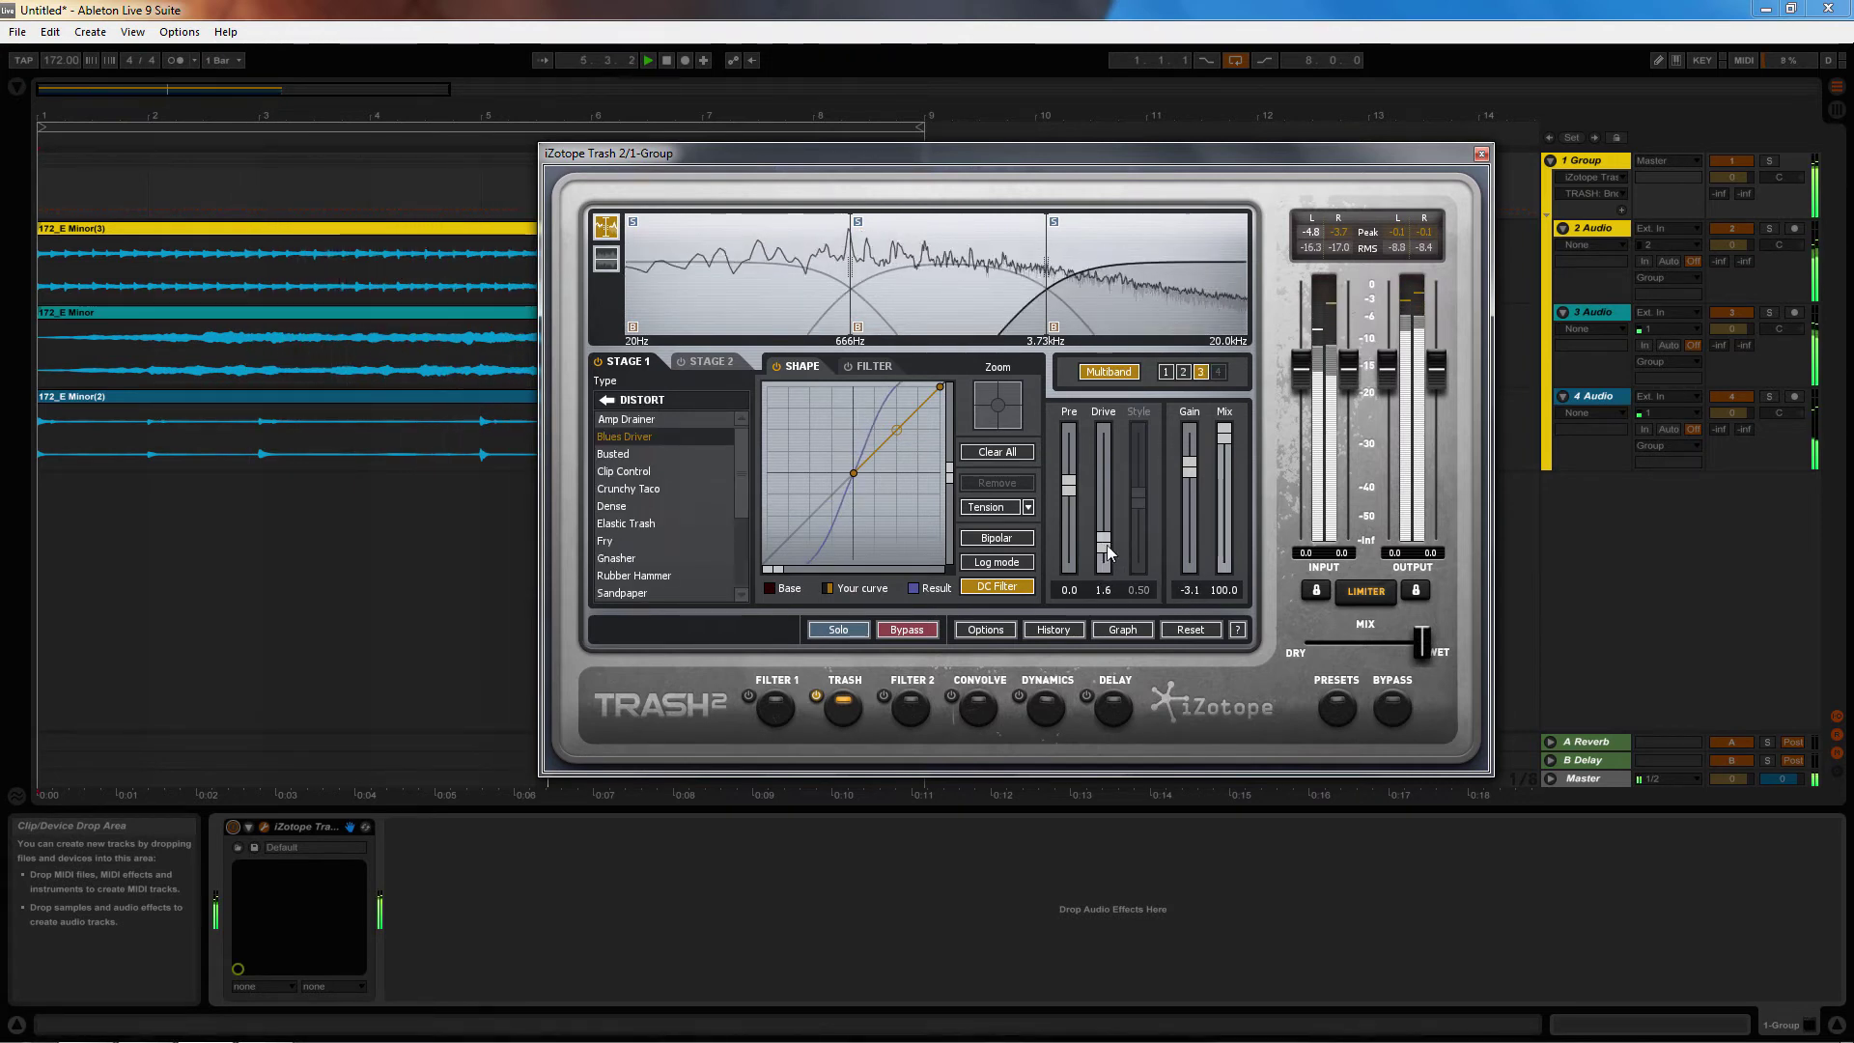
pyautogui.moveTo(1107, 545); pyautogui.dragTo(1099, 530)
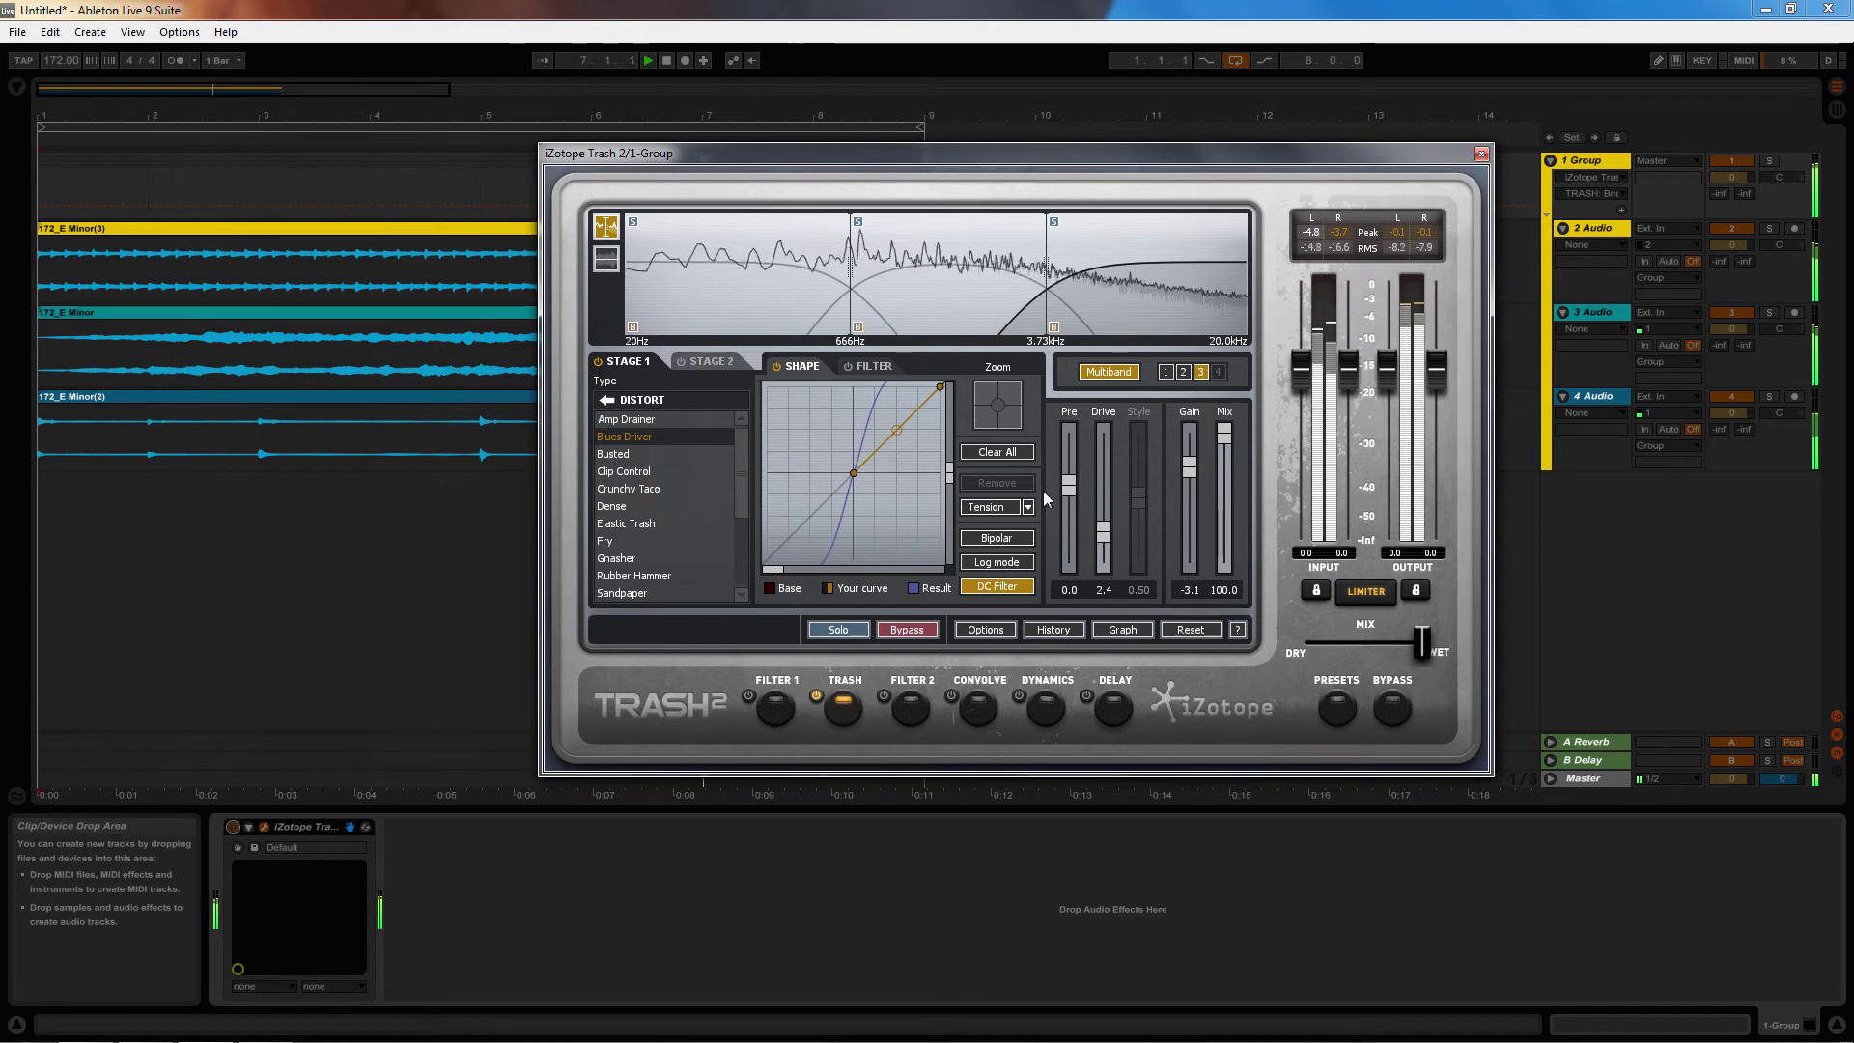
# Bend band 2's waveshaping curve slightly below the diagonal and compare the sound with the whole plug-in bypassed
pyautogui.click(913, 303)
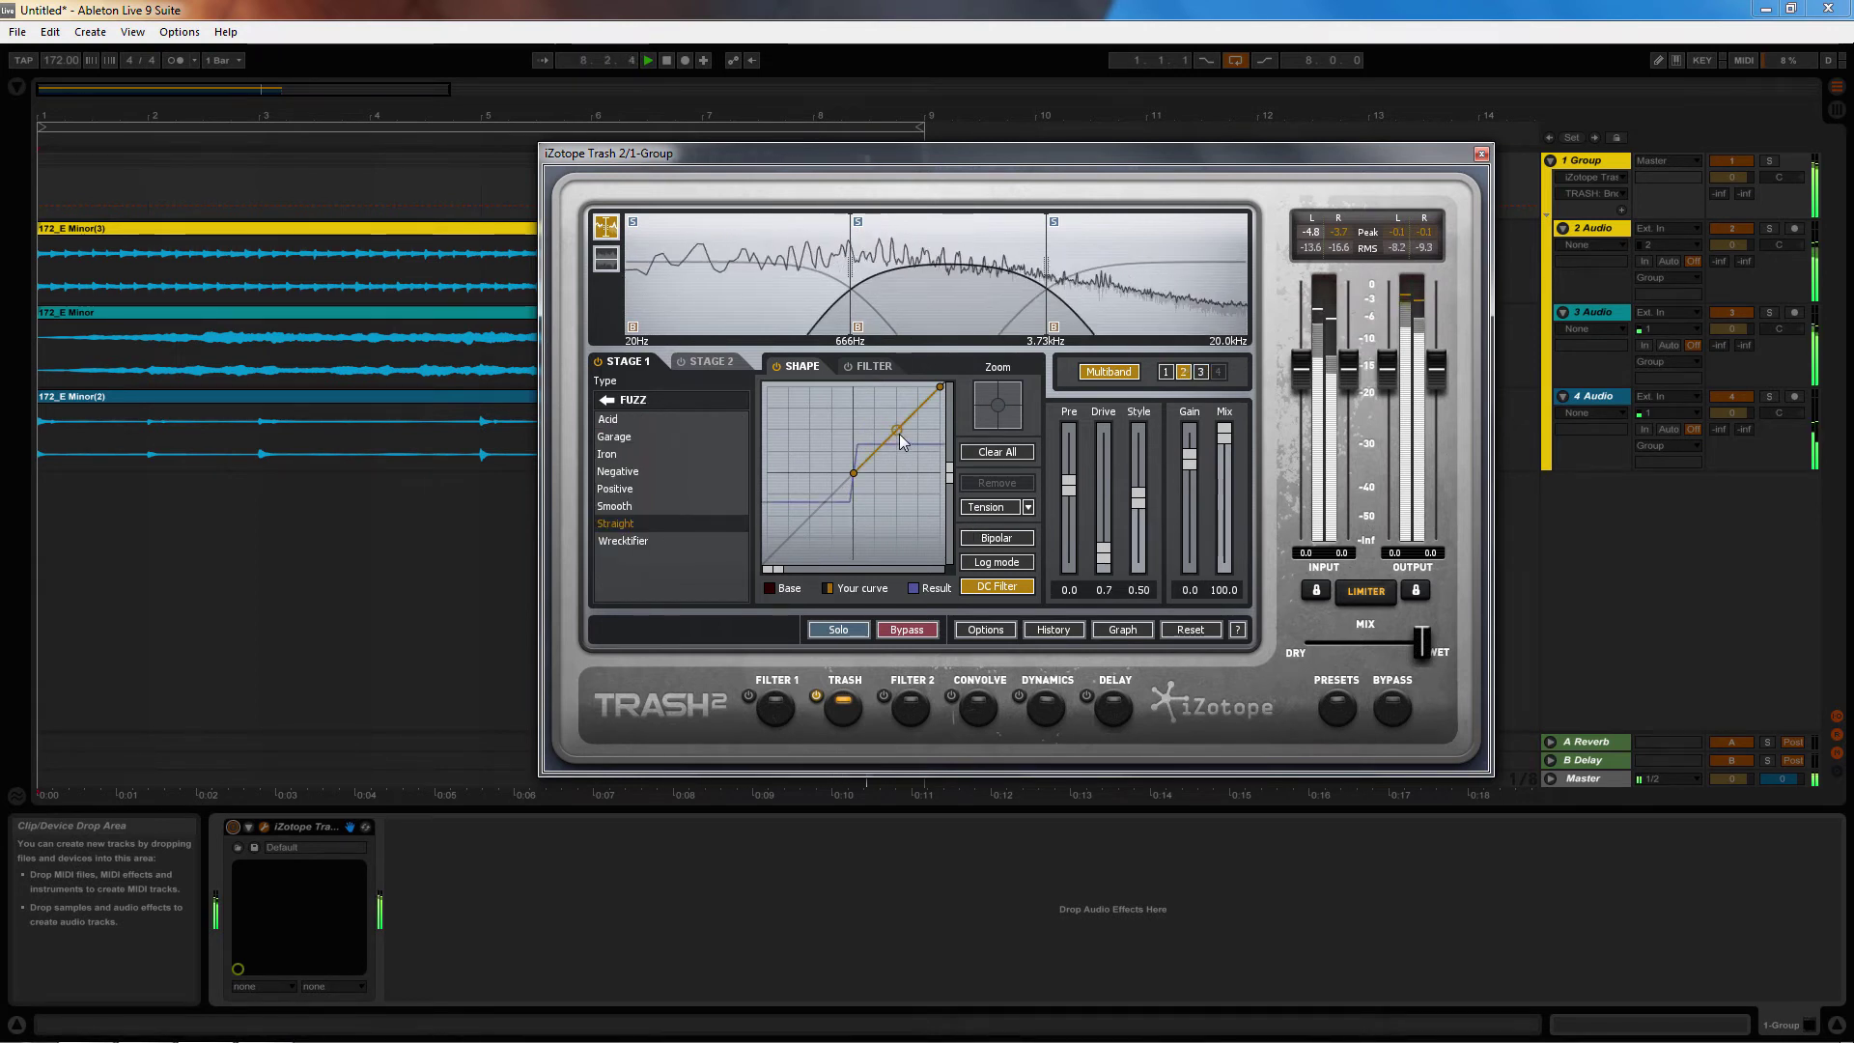
pyautogui.moveTo(900, 432); pyautogui.dragTo(900, 441)
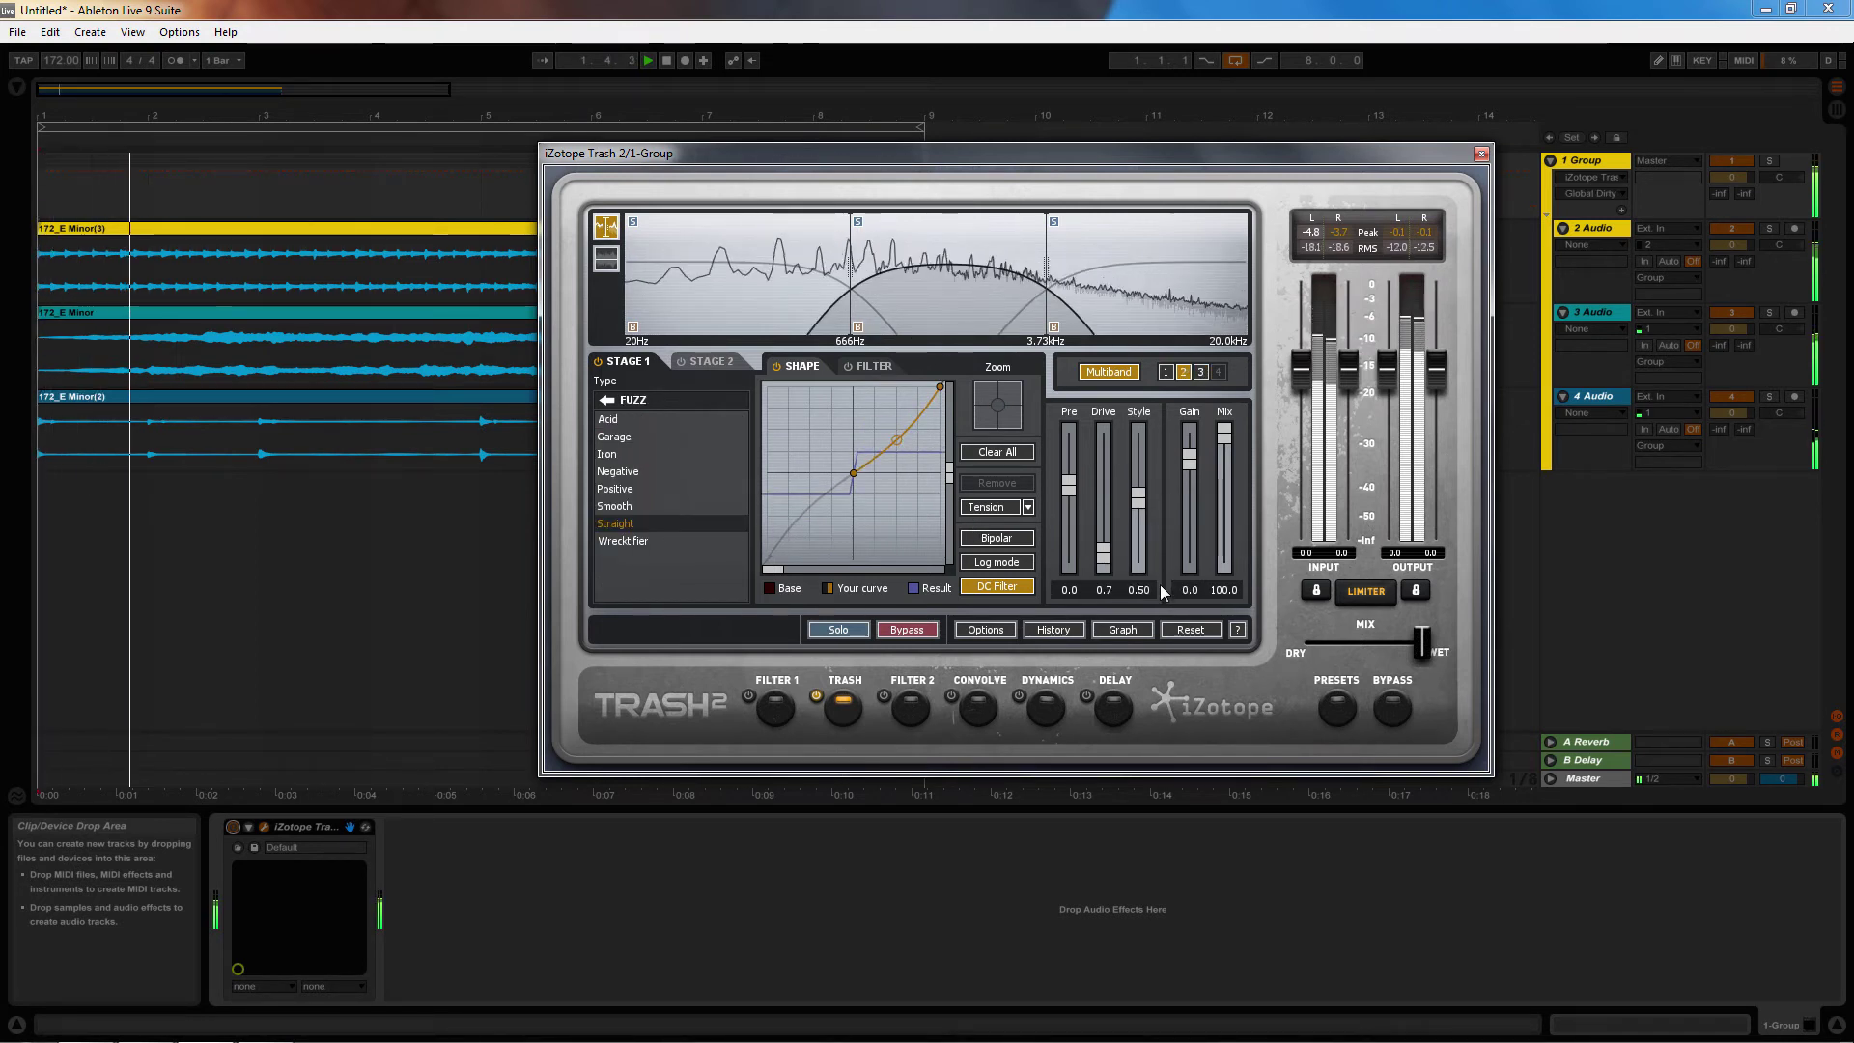
pyautogui.click(1393, 708)
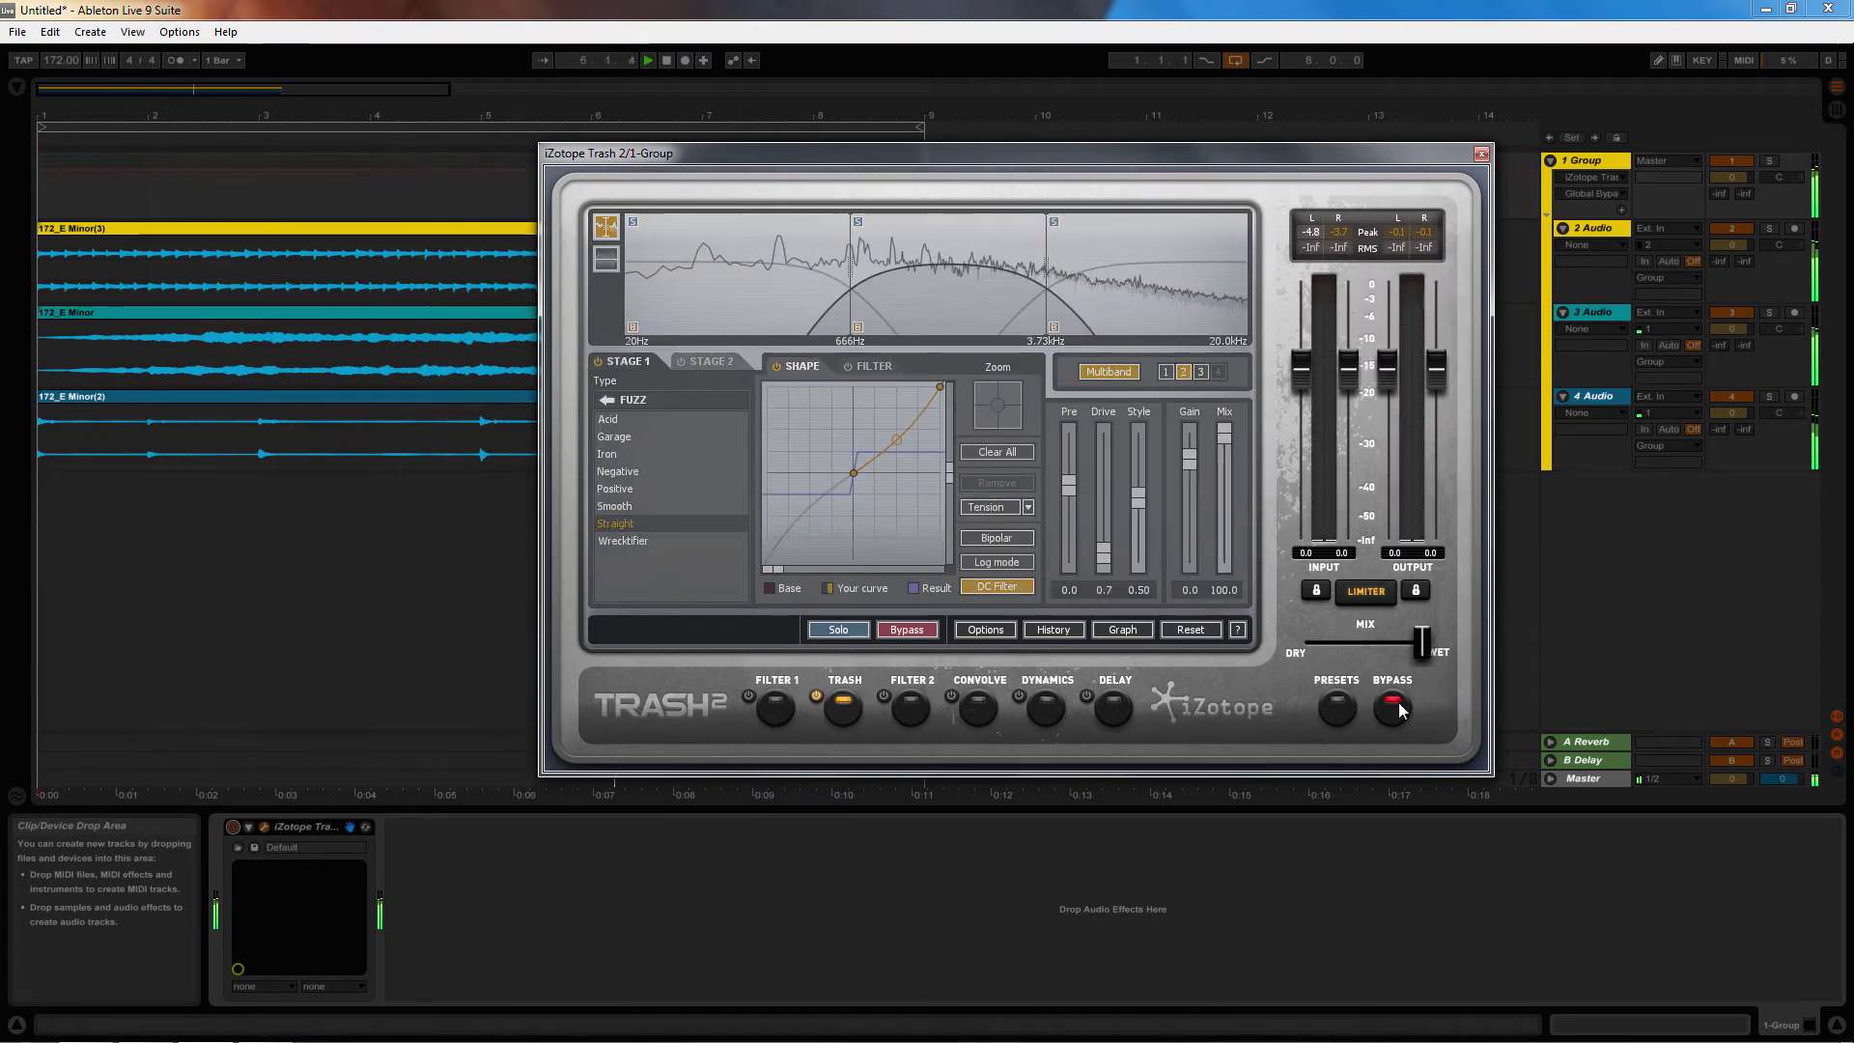
pyautogui.click(1393, 708)
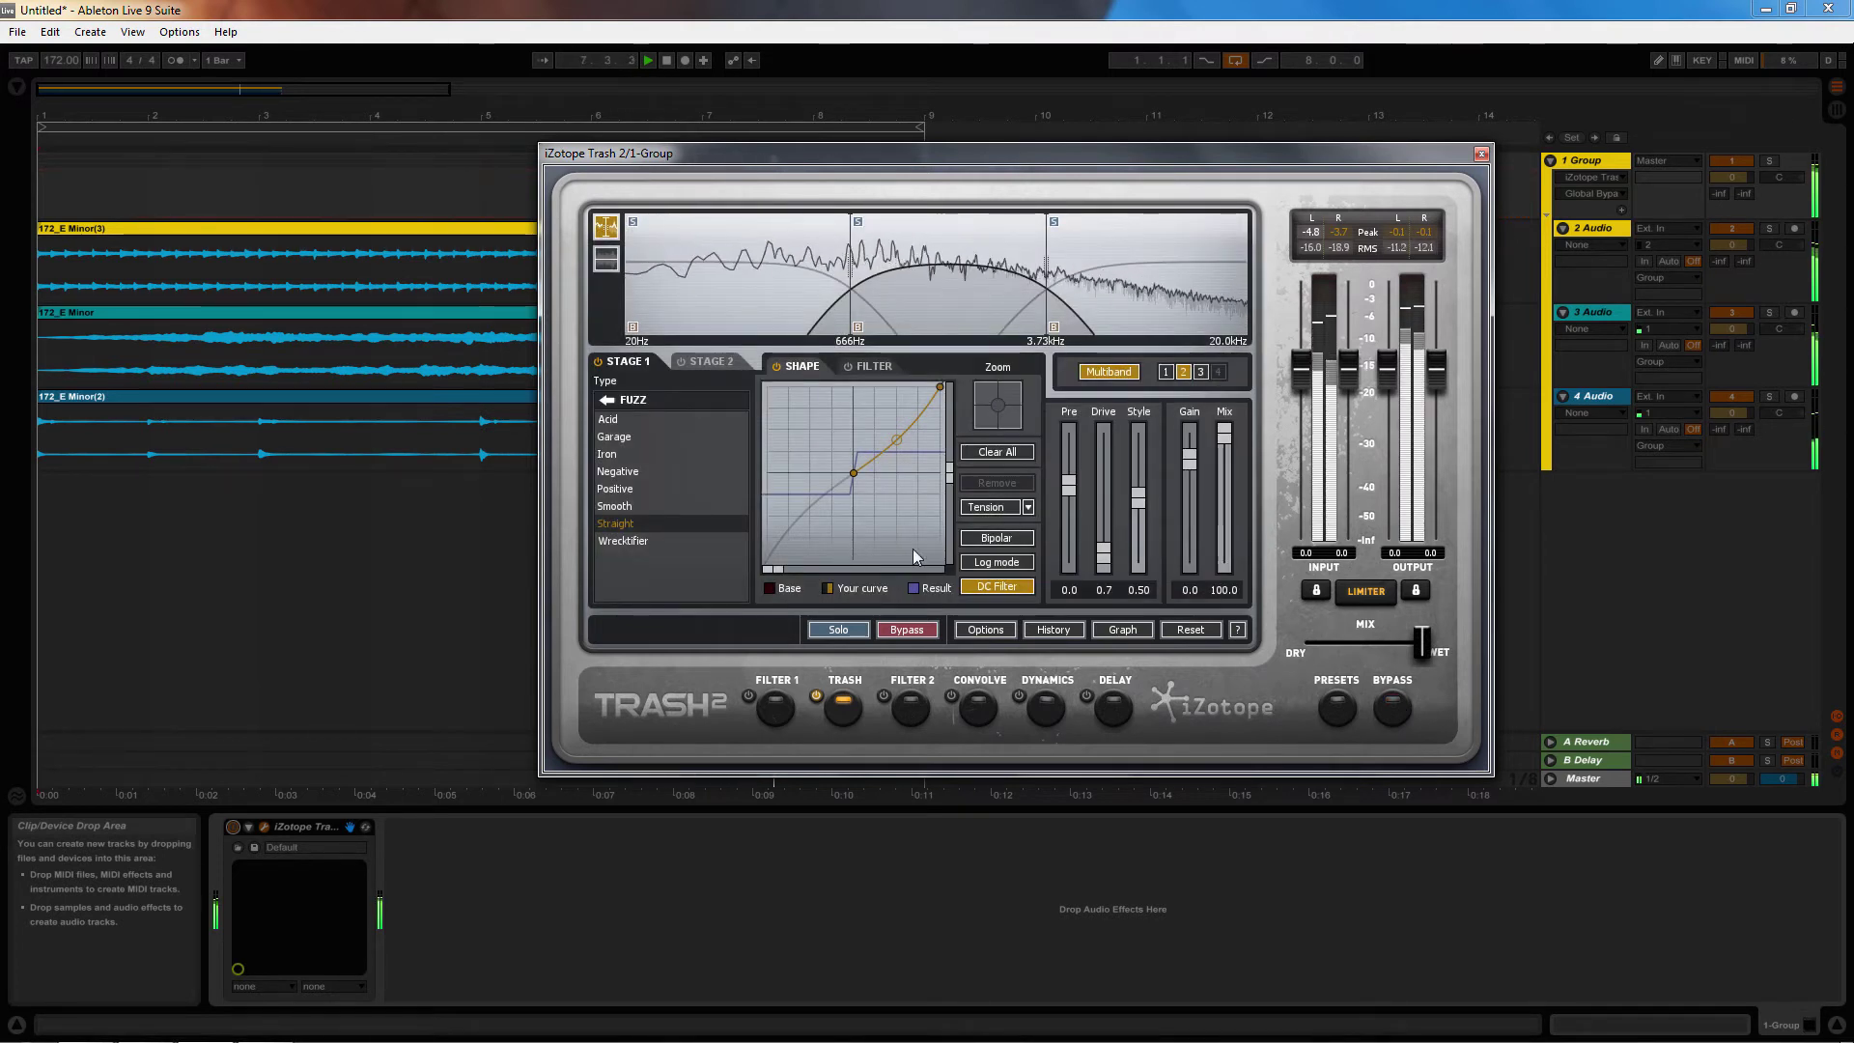
# Audition the Distort type Busted on band 2 at Drive 6.6, and set the band to Clip Control with Drive at 4.2
pyautogui.click(603, 400)
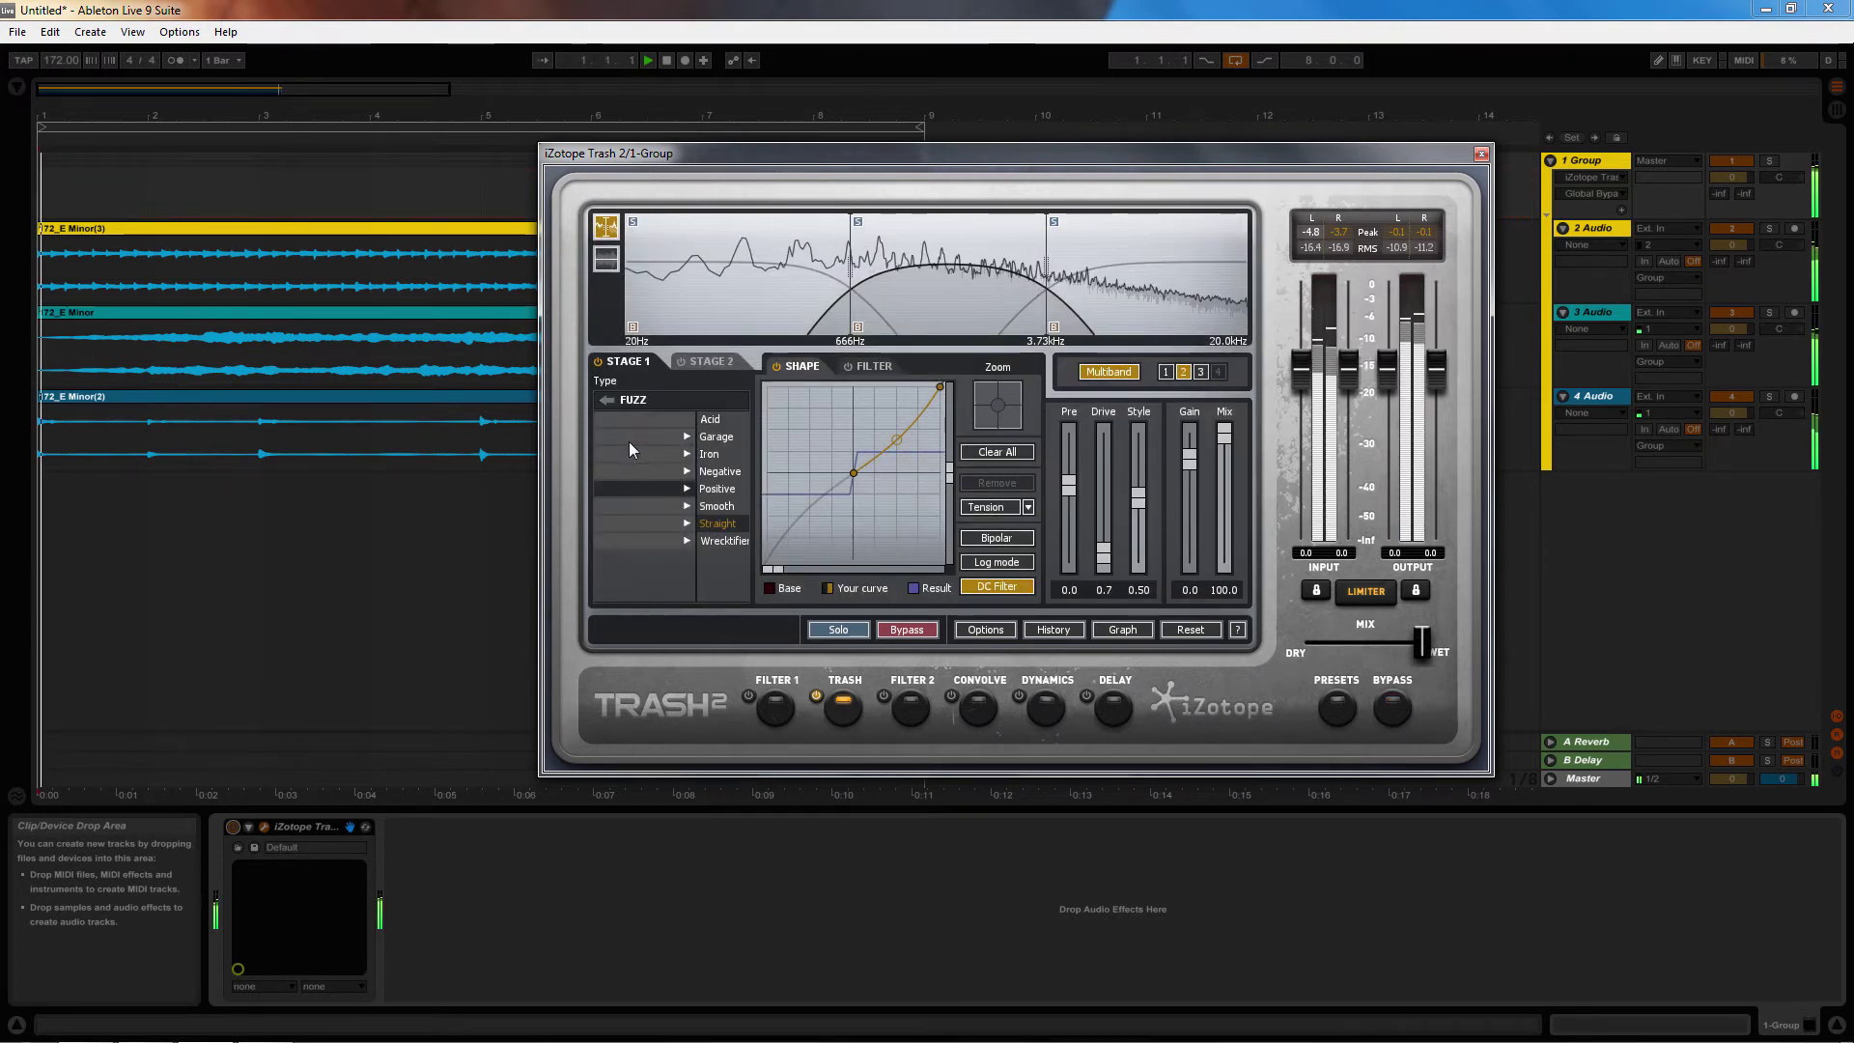
pyautogui.click(634, 443)
pyautogui.click(638, 450)
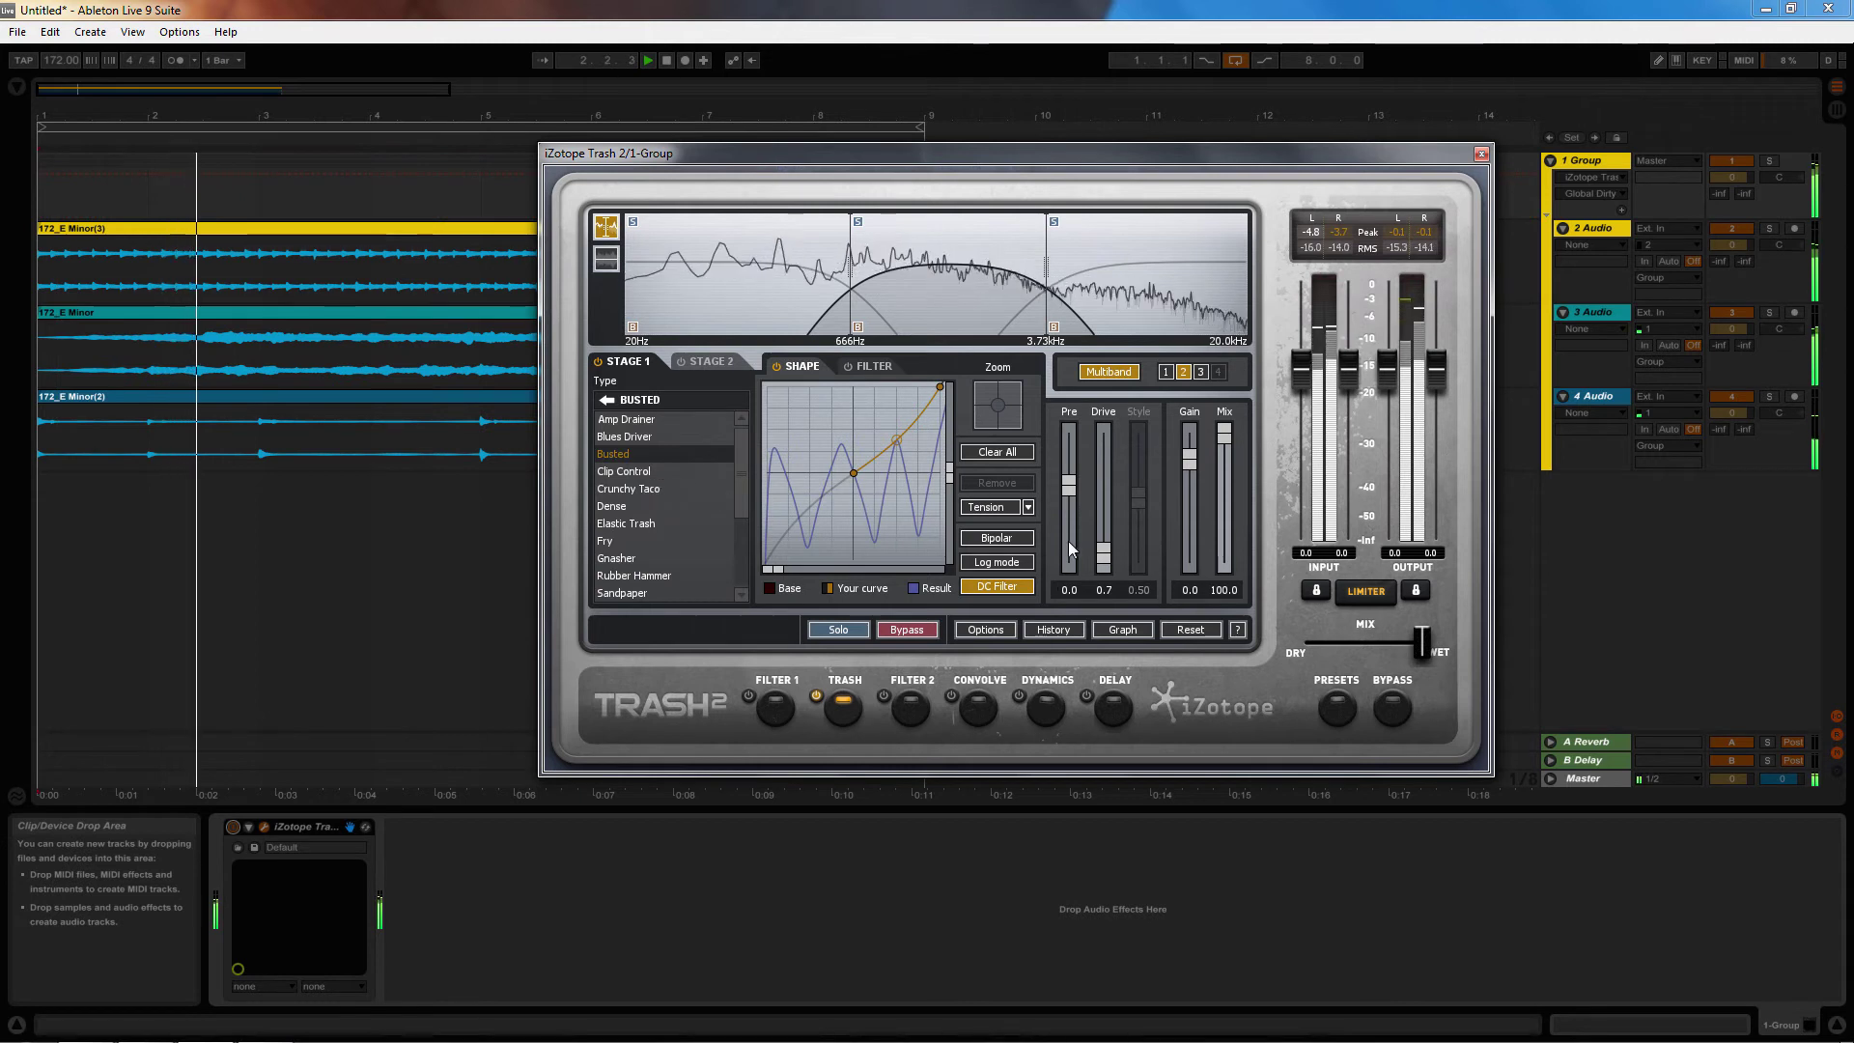
pyautogui.moveTo(1104, 535); pyautogui.dragTo(1107, 477)
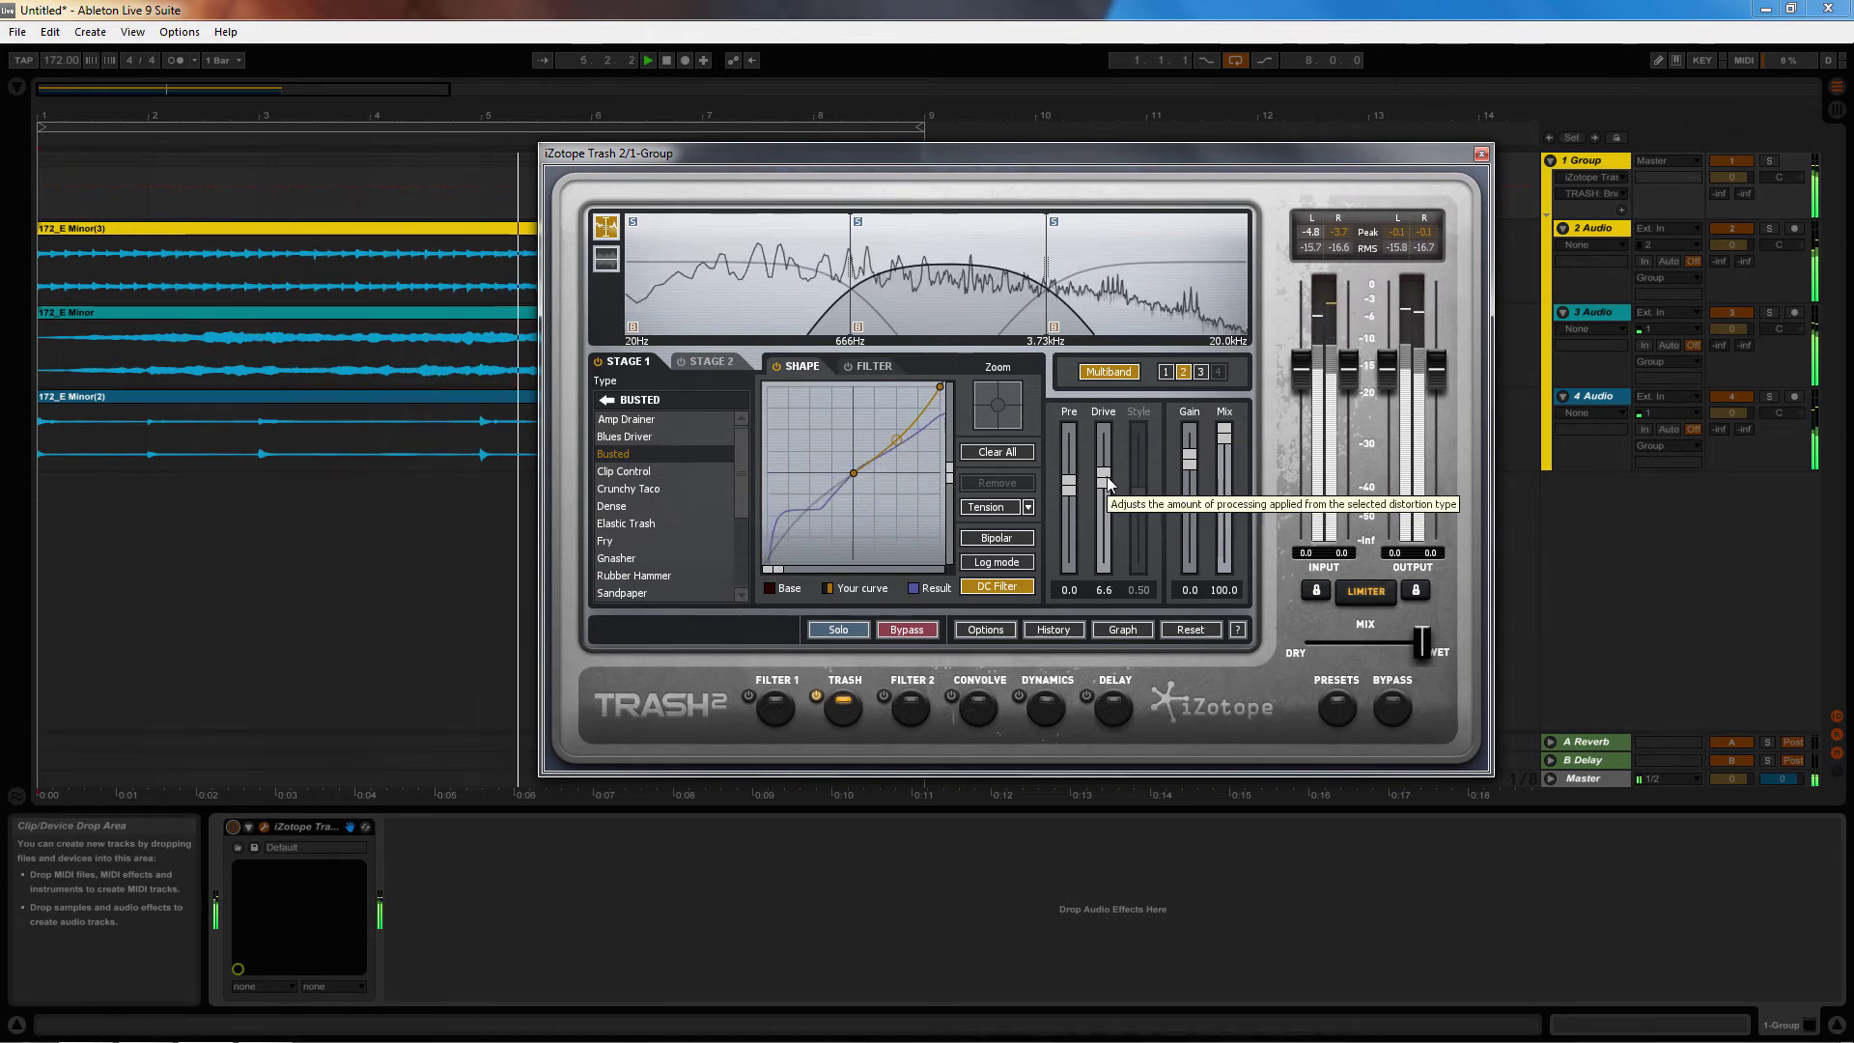
pyautogui.click(637, 471)
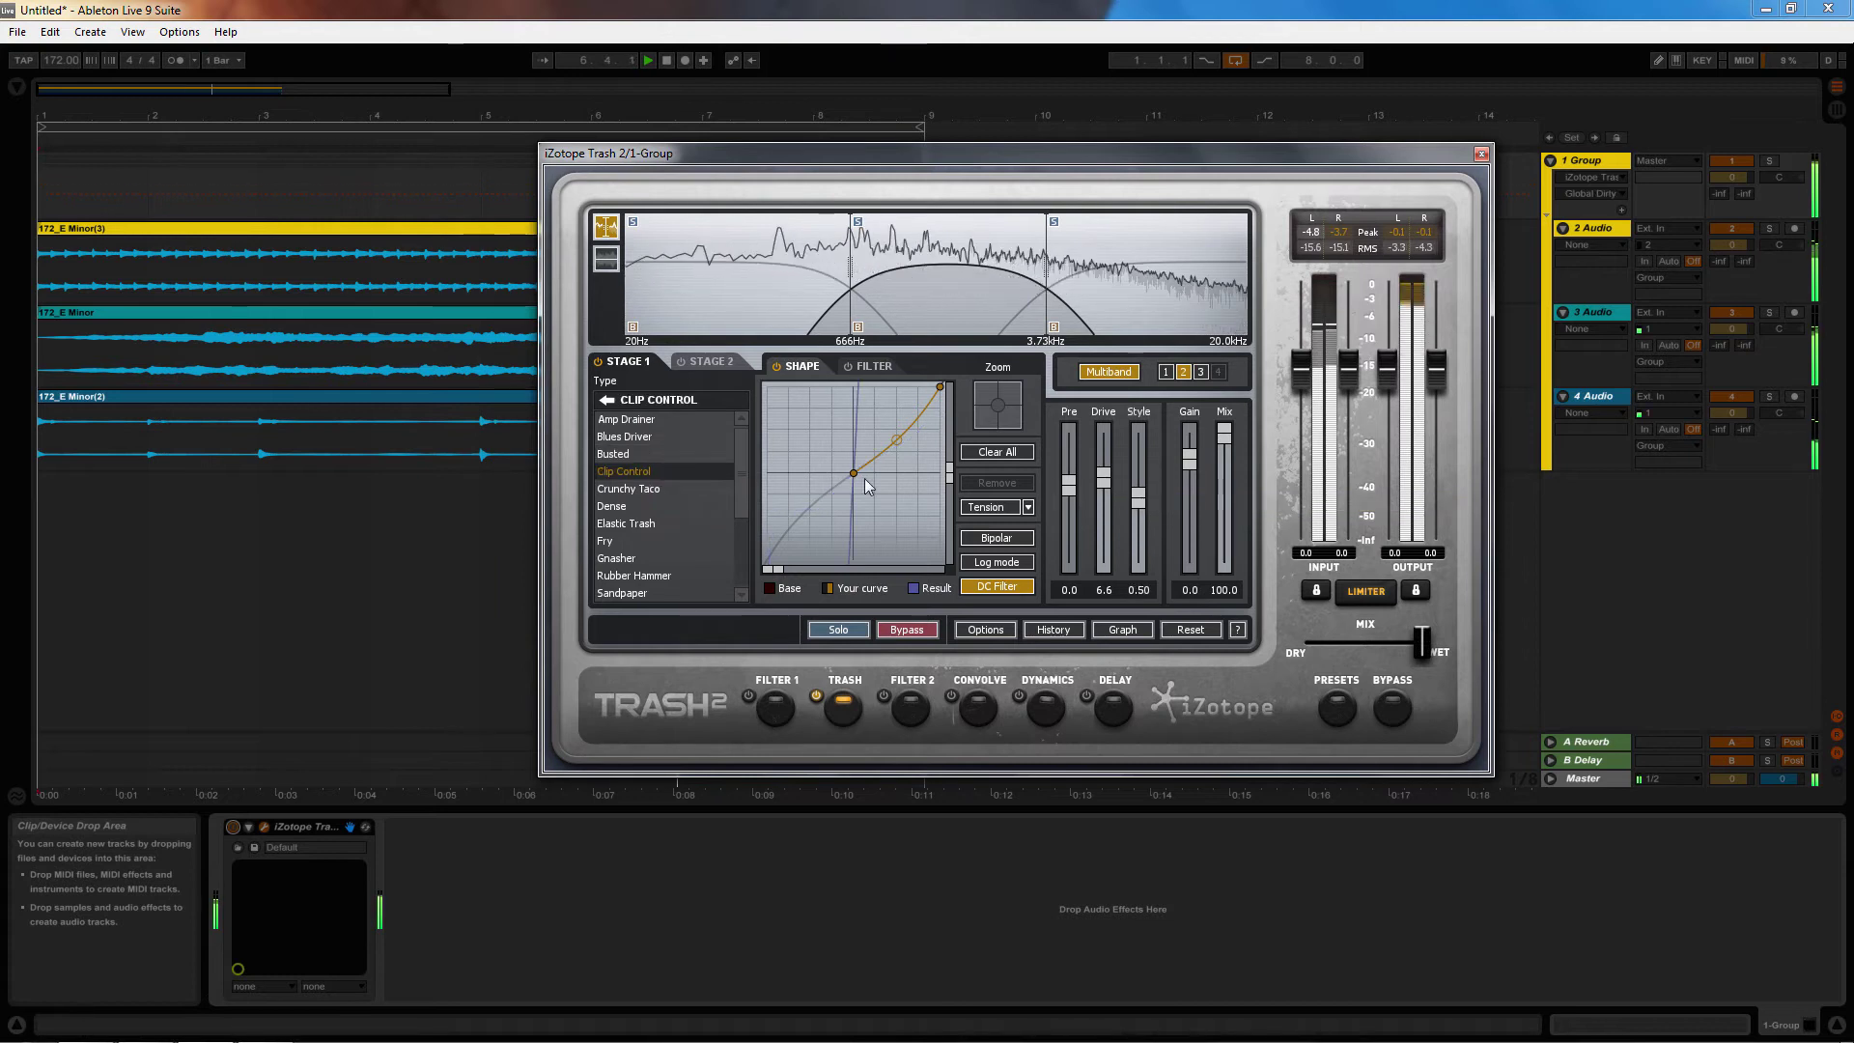
pyautogui.moveTo(1105, 490); pyautogui.dragTo(1106, 508)
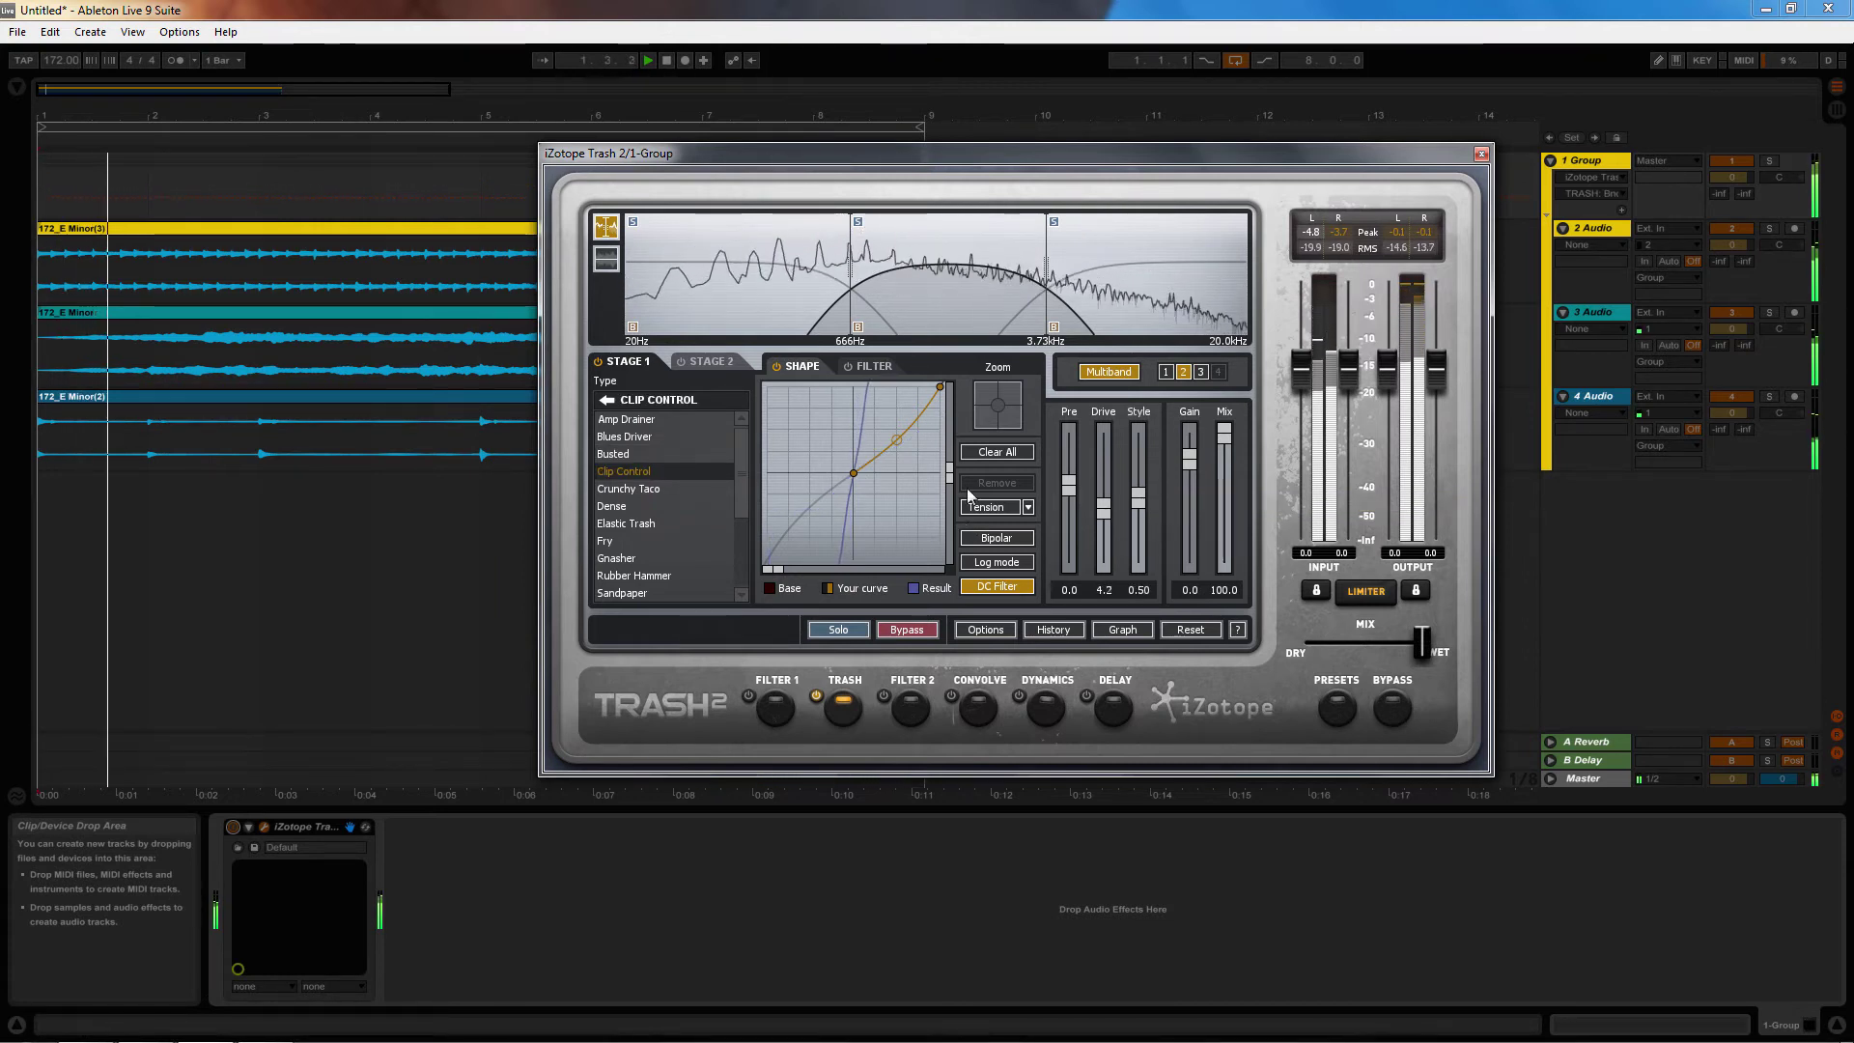
# Raise the crossover between bands 1 and 2 to 756 Hz and compare the processed and bypassed sound
pyautogui.moveTo(849, 305)
pyautogui.mouseDown()
pyautogui.moveTo(816, 312)
pyautogui.moveTo(866, 312)
pyautogui.mouseUp()
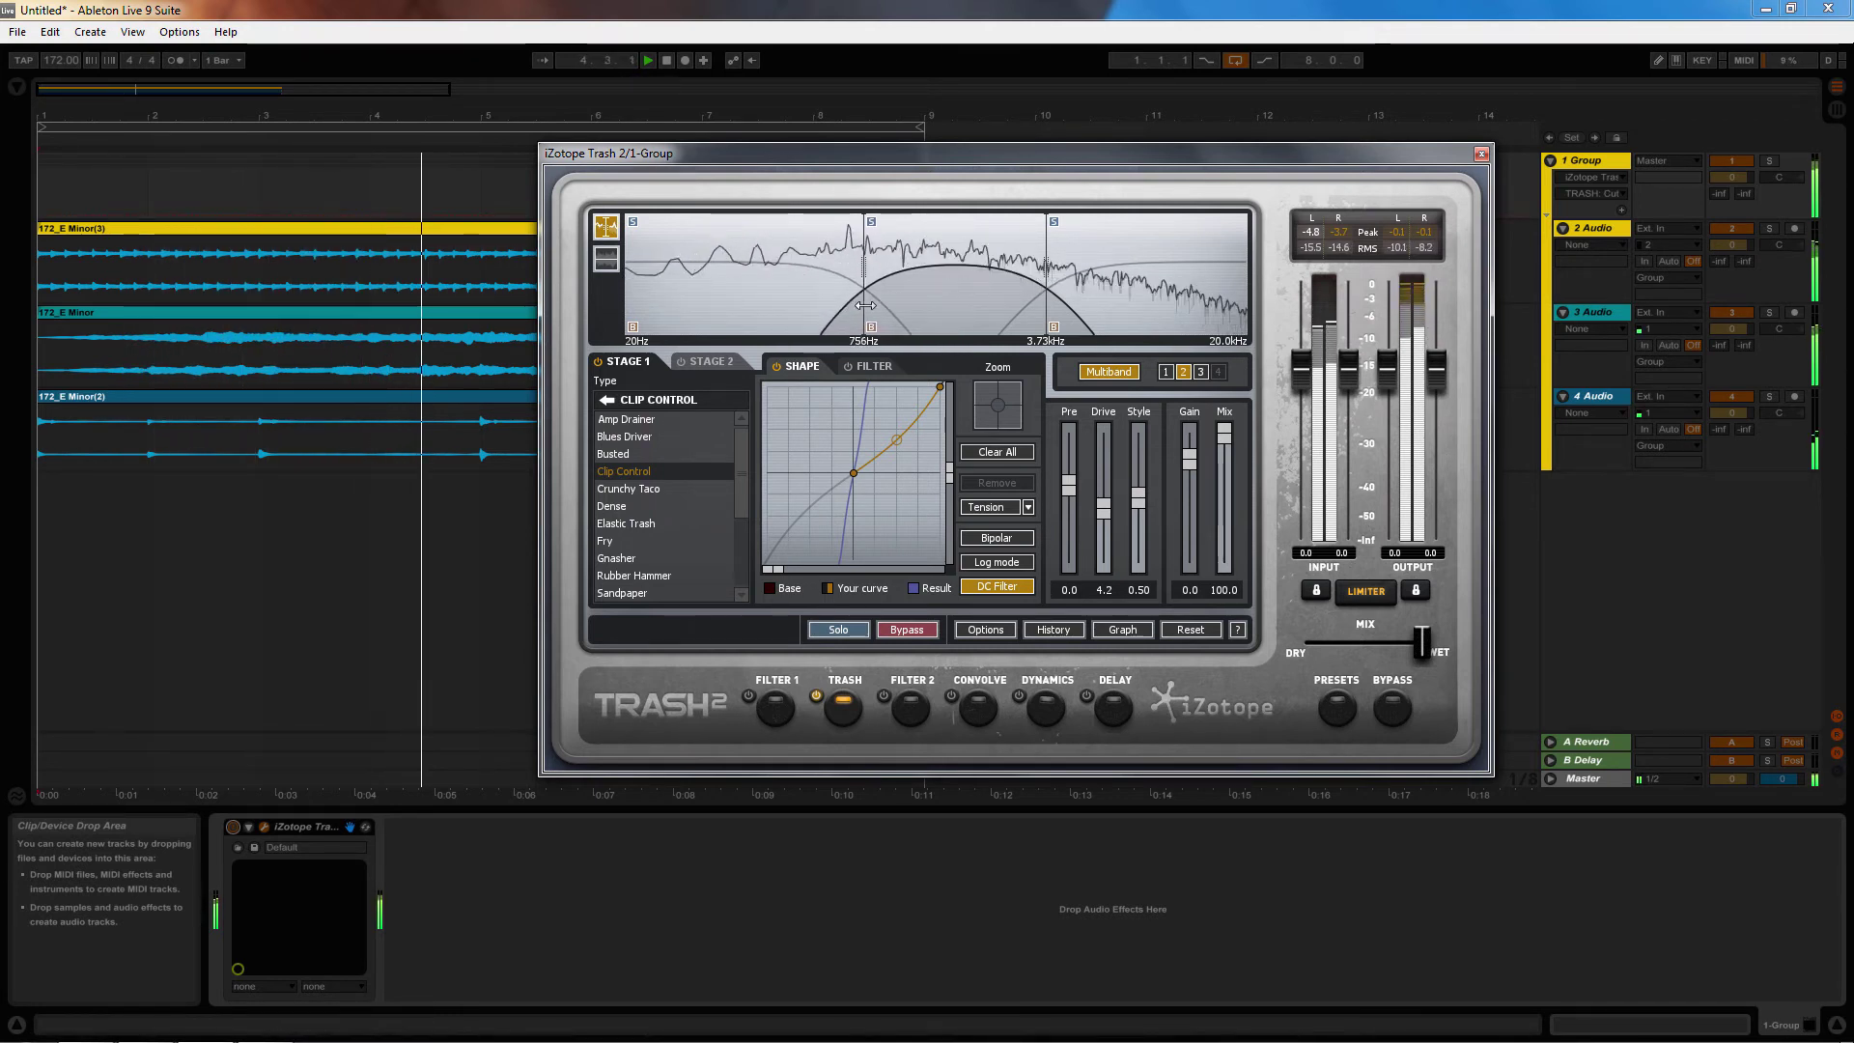
pyautogui.click(1389, 711)
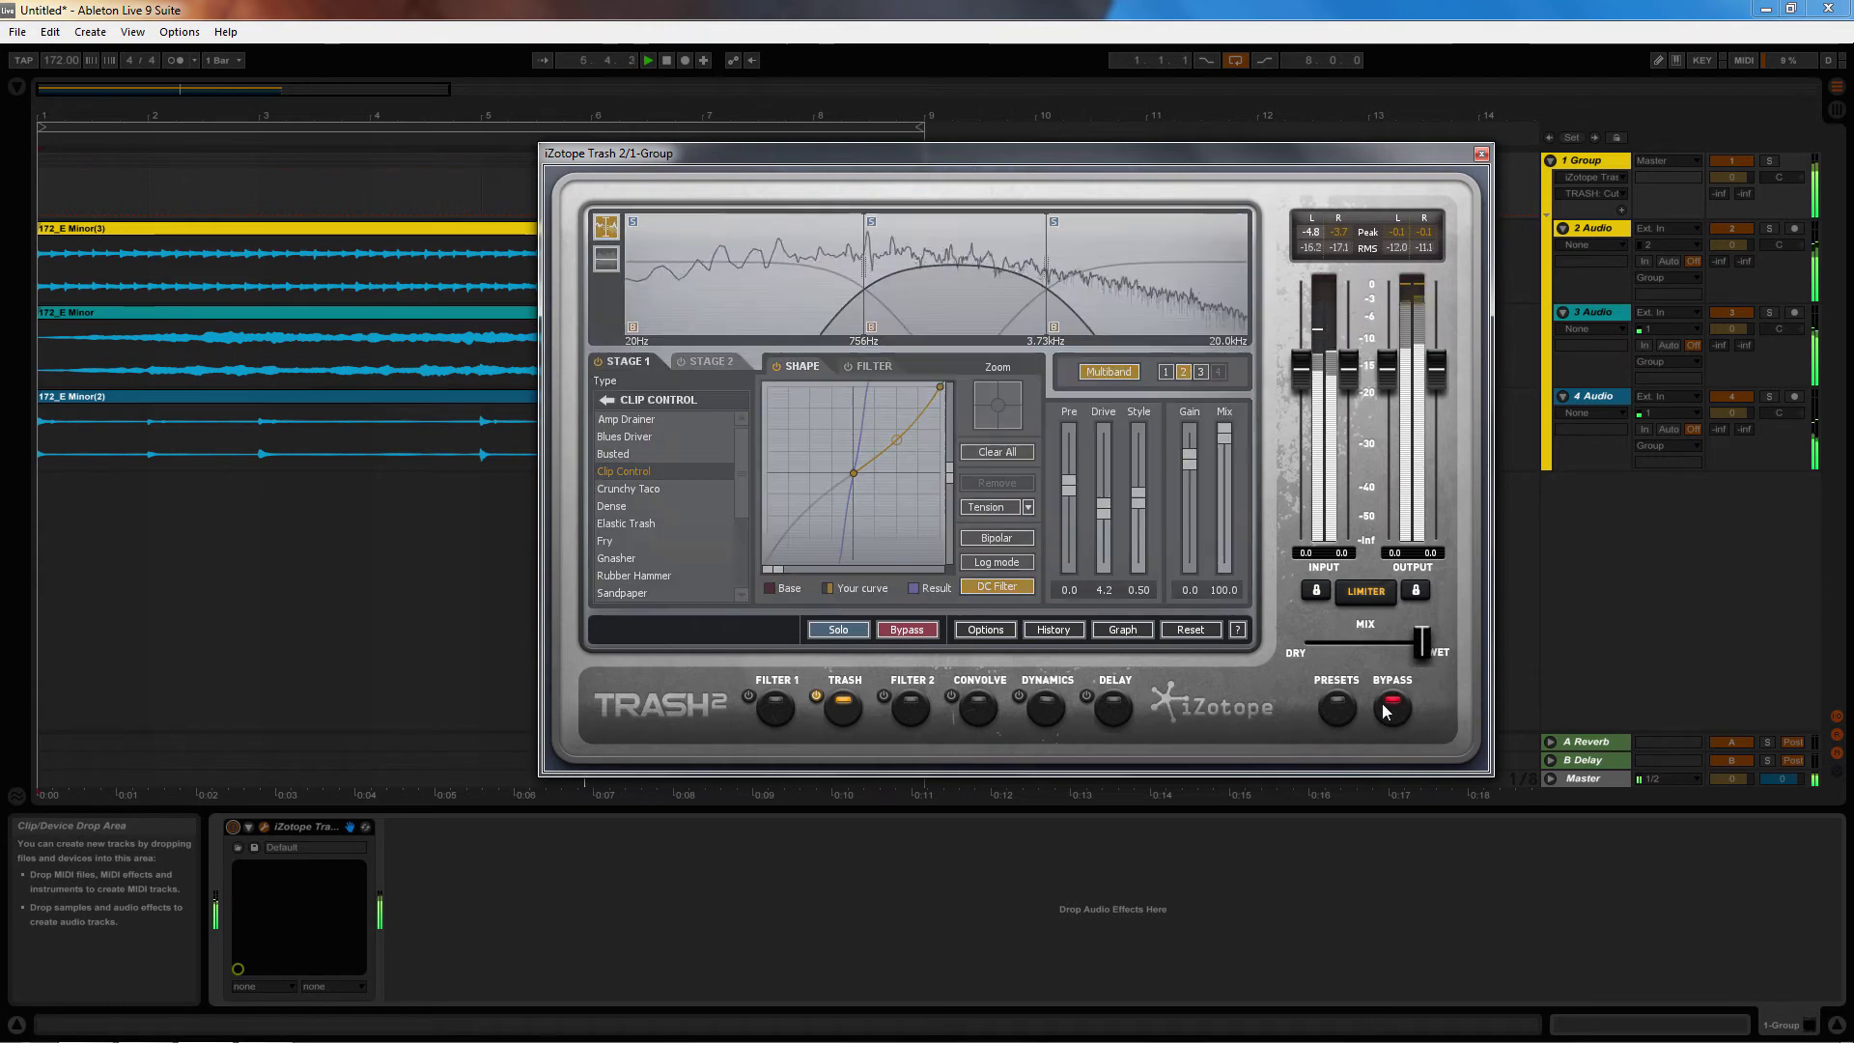
pyautogui.click(1389, 710)
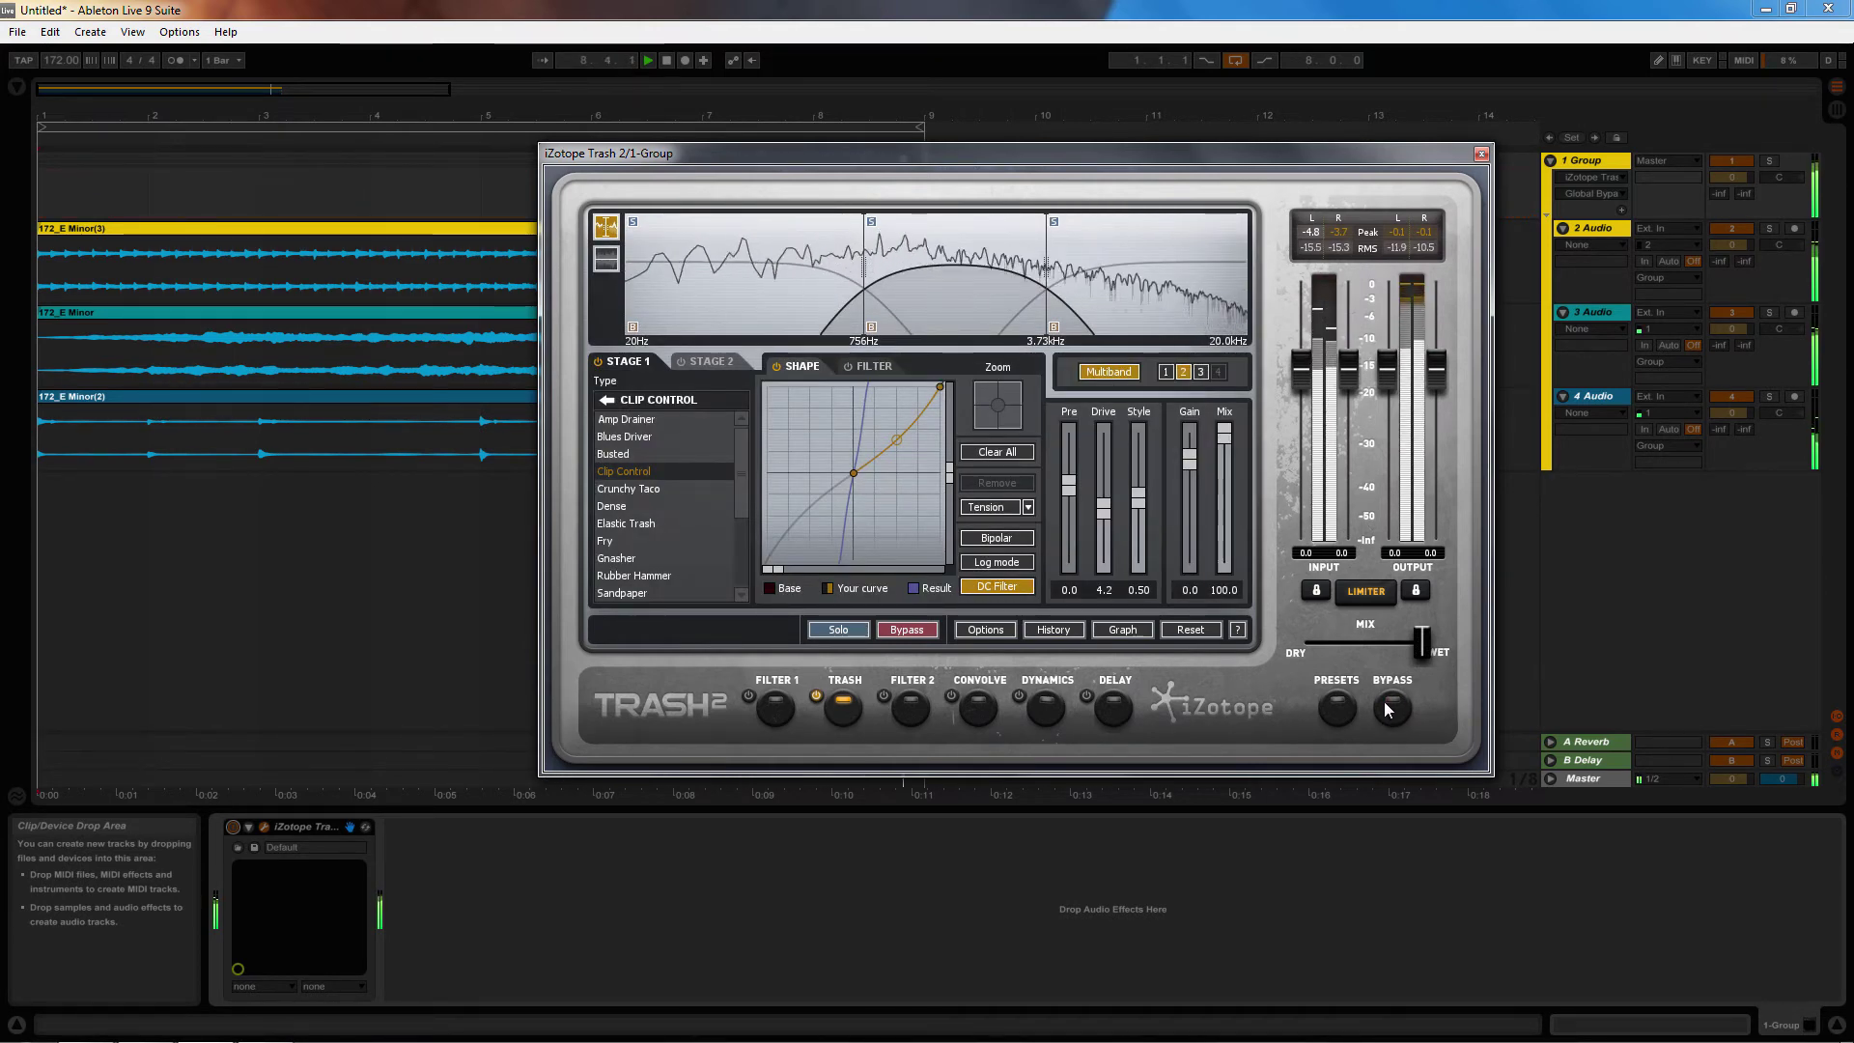
pyautogui.click(1389, 711)
pyautogui.click(1386, 708)
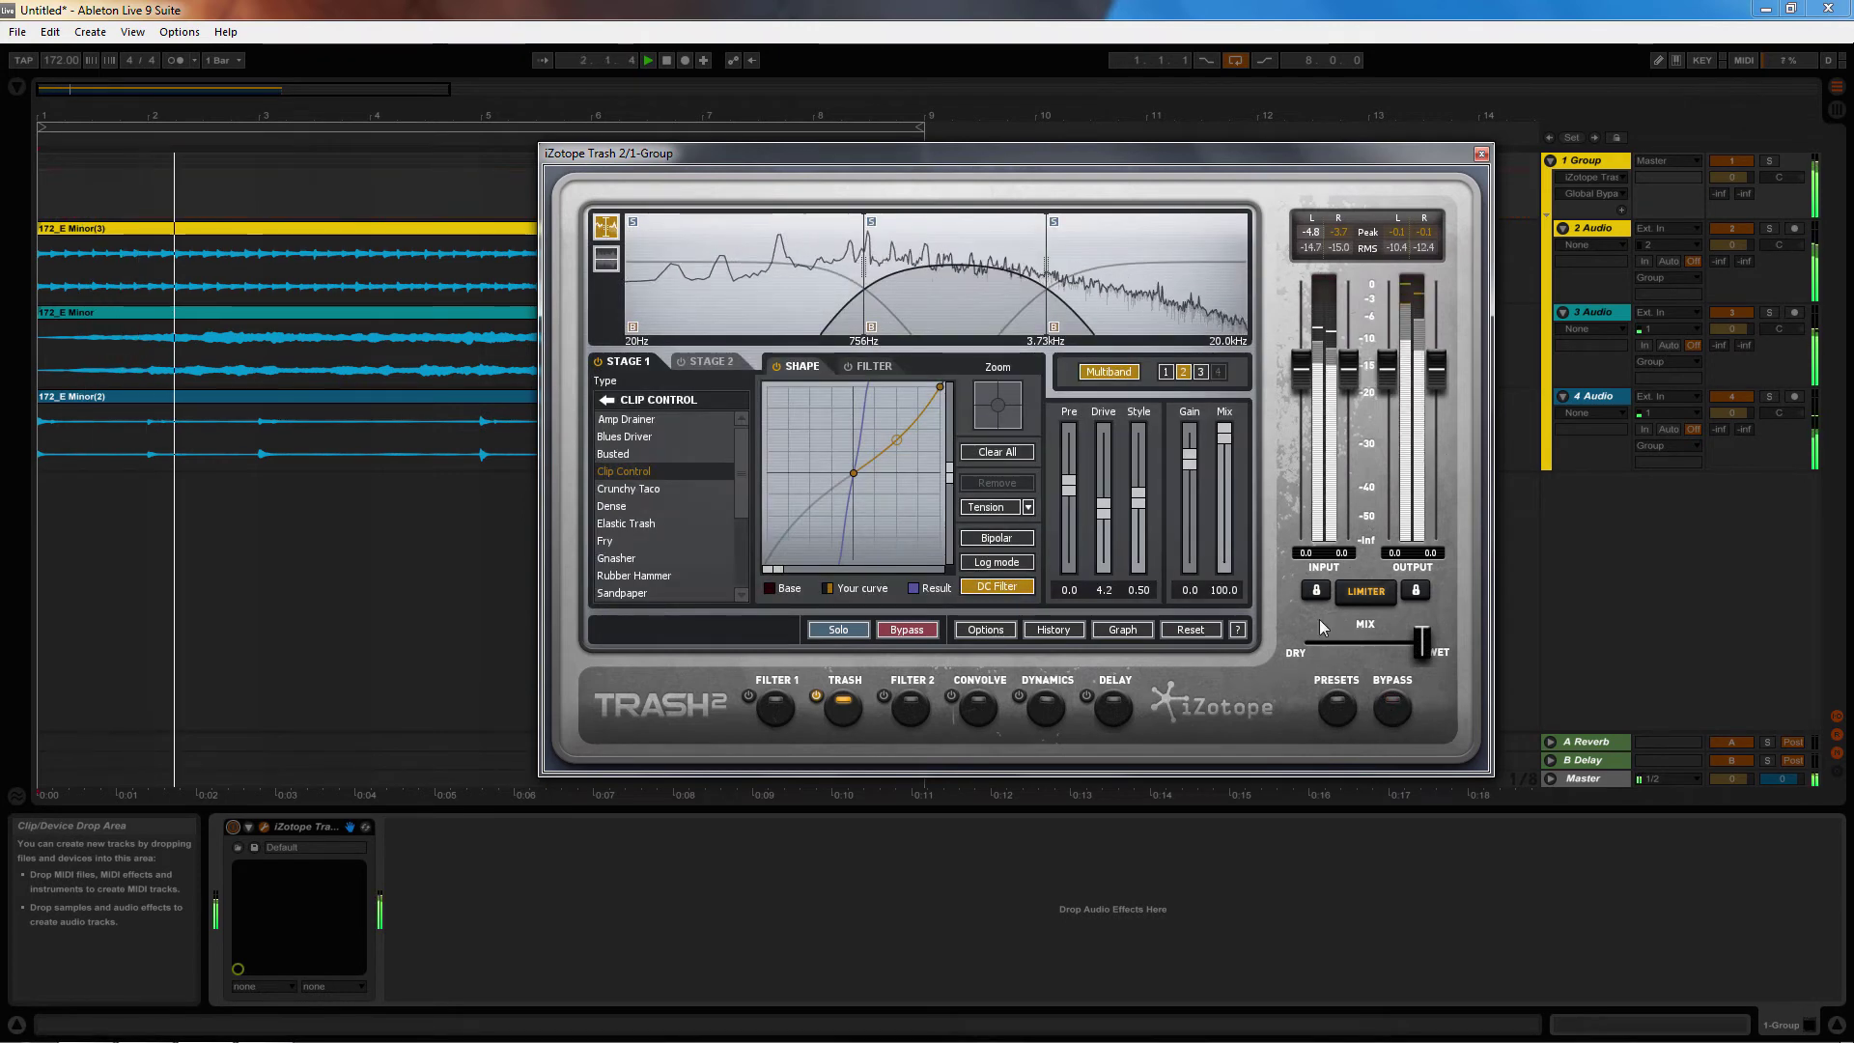
# Lower the output level to -4.2 dB on both channels, compare with the bypassed signal and stop playback
pyautogui.moveTo(1433, 383); pyautogui.dragTo(1437, 414)
pyautogui.click(1398, 713)
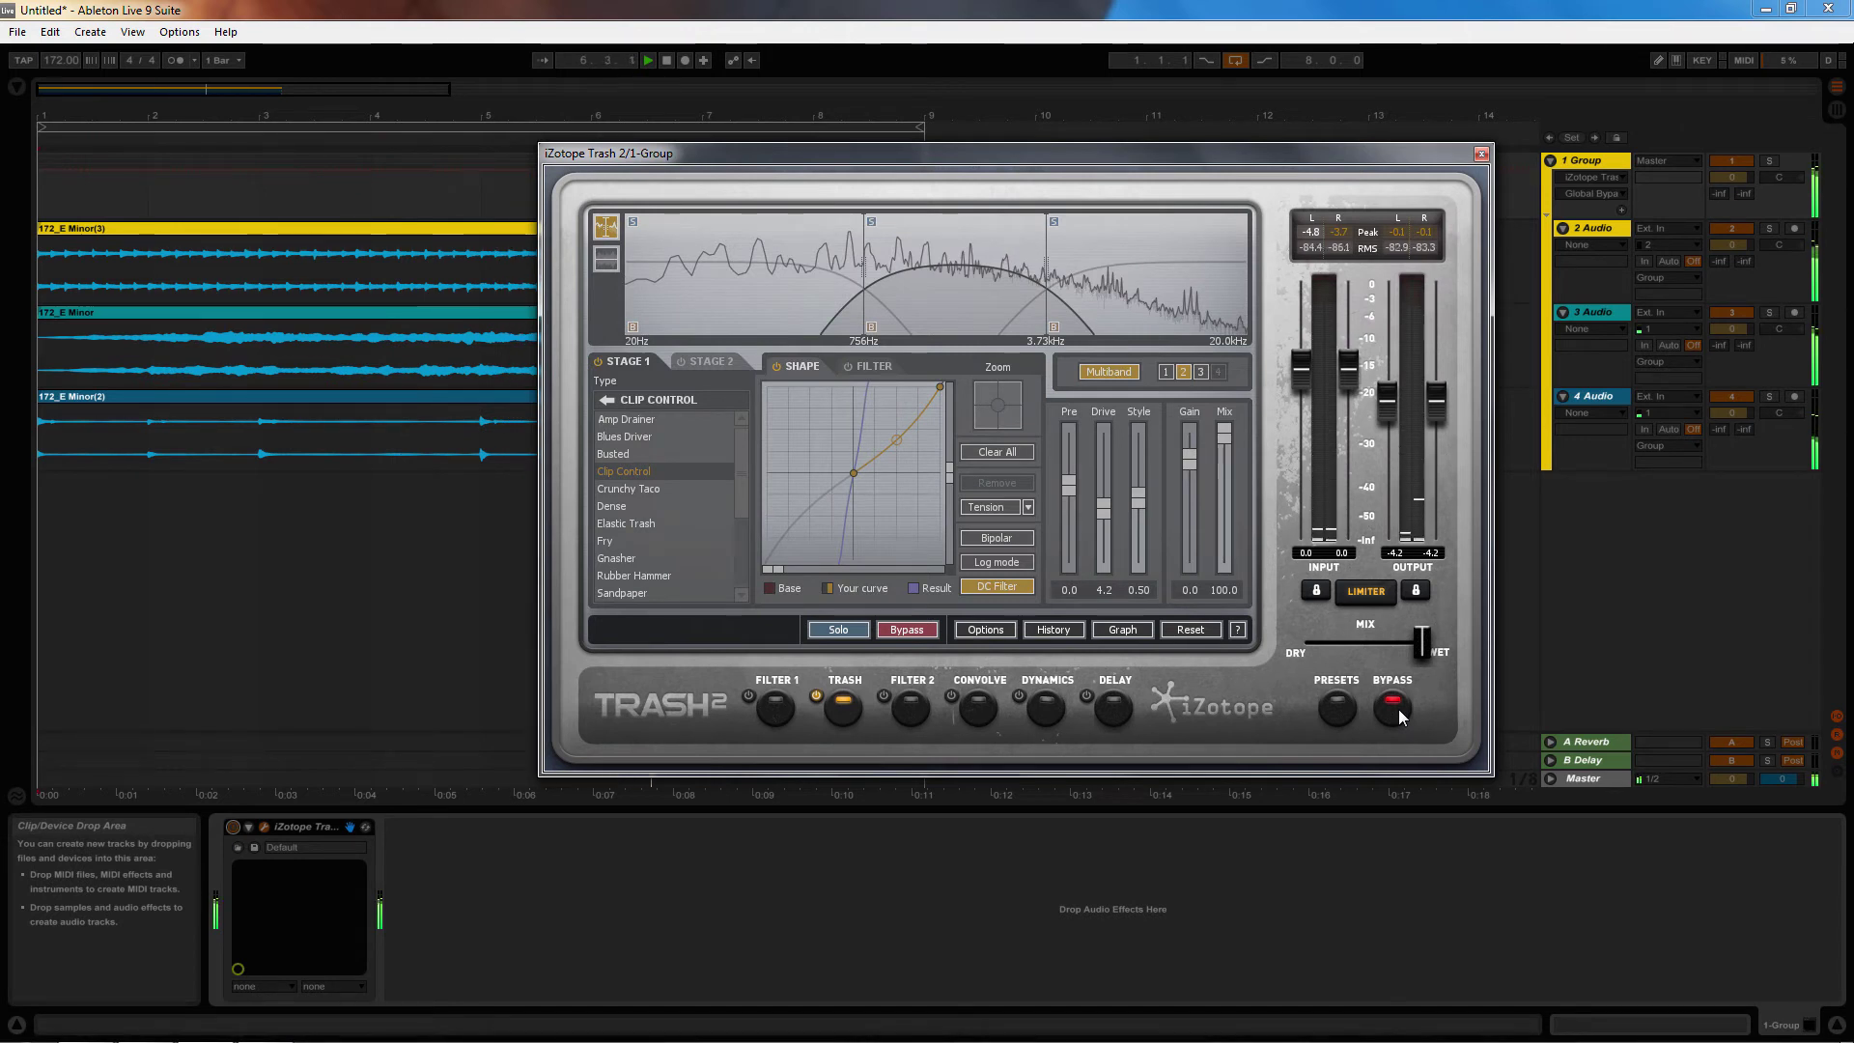
pyautogui.click(1399, 713)
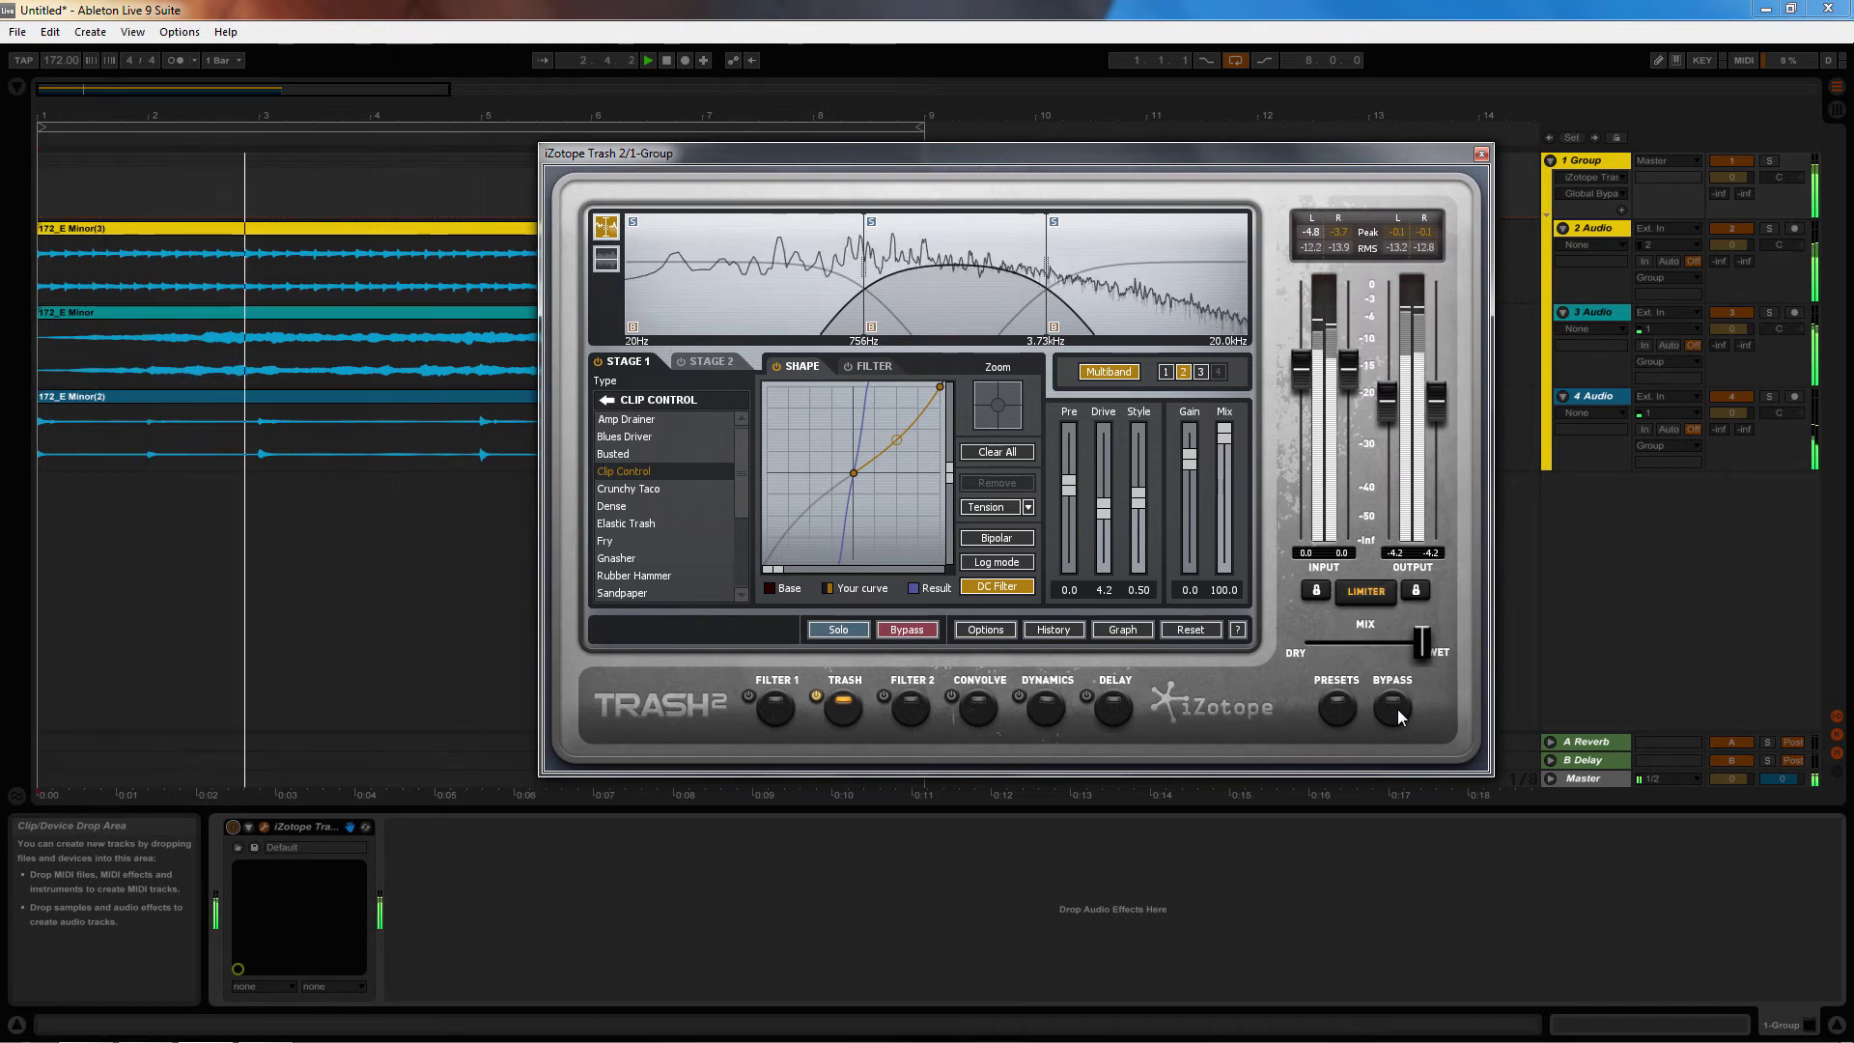
pyautogui.press('space')
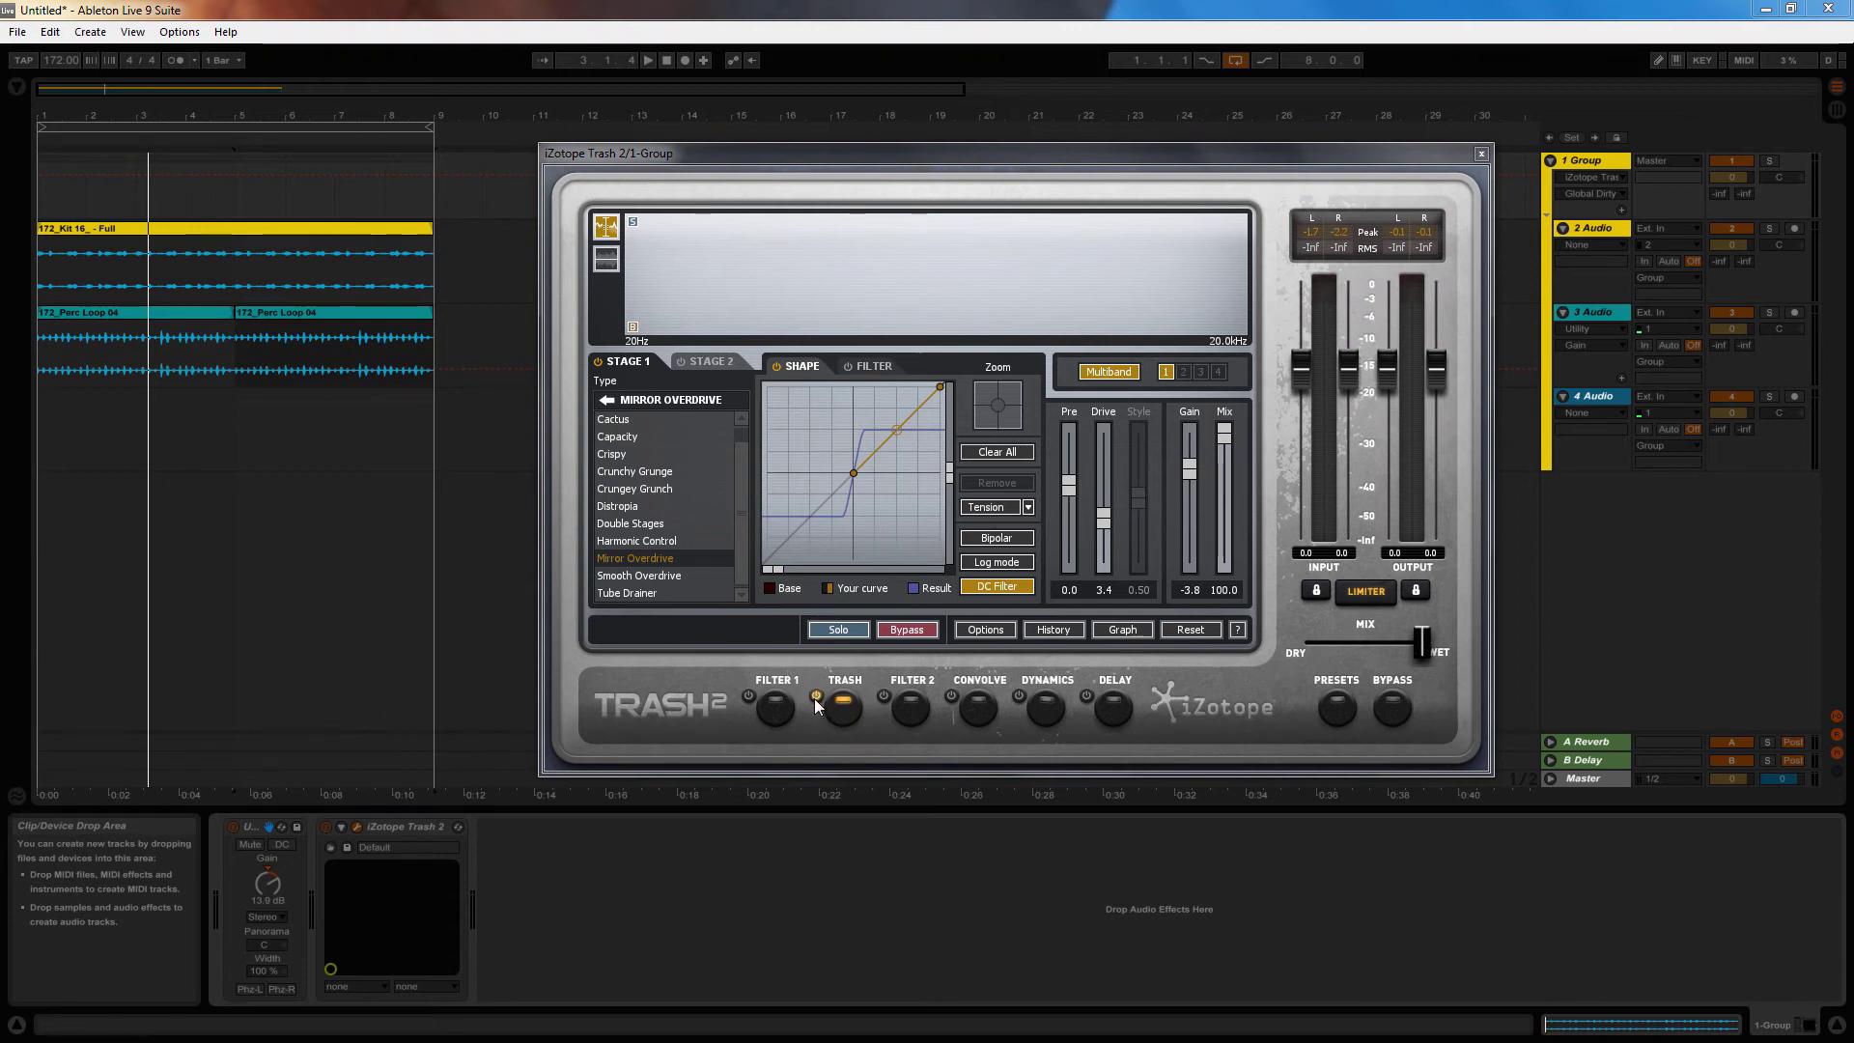
# Play the drum and percussion group and sweep Mirror Overdrive's Drive down to 0.0 and up to 3.7
pyautogui.press('space')
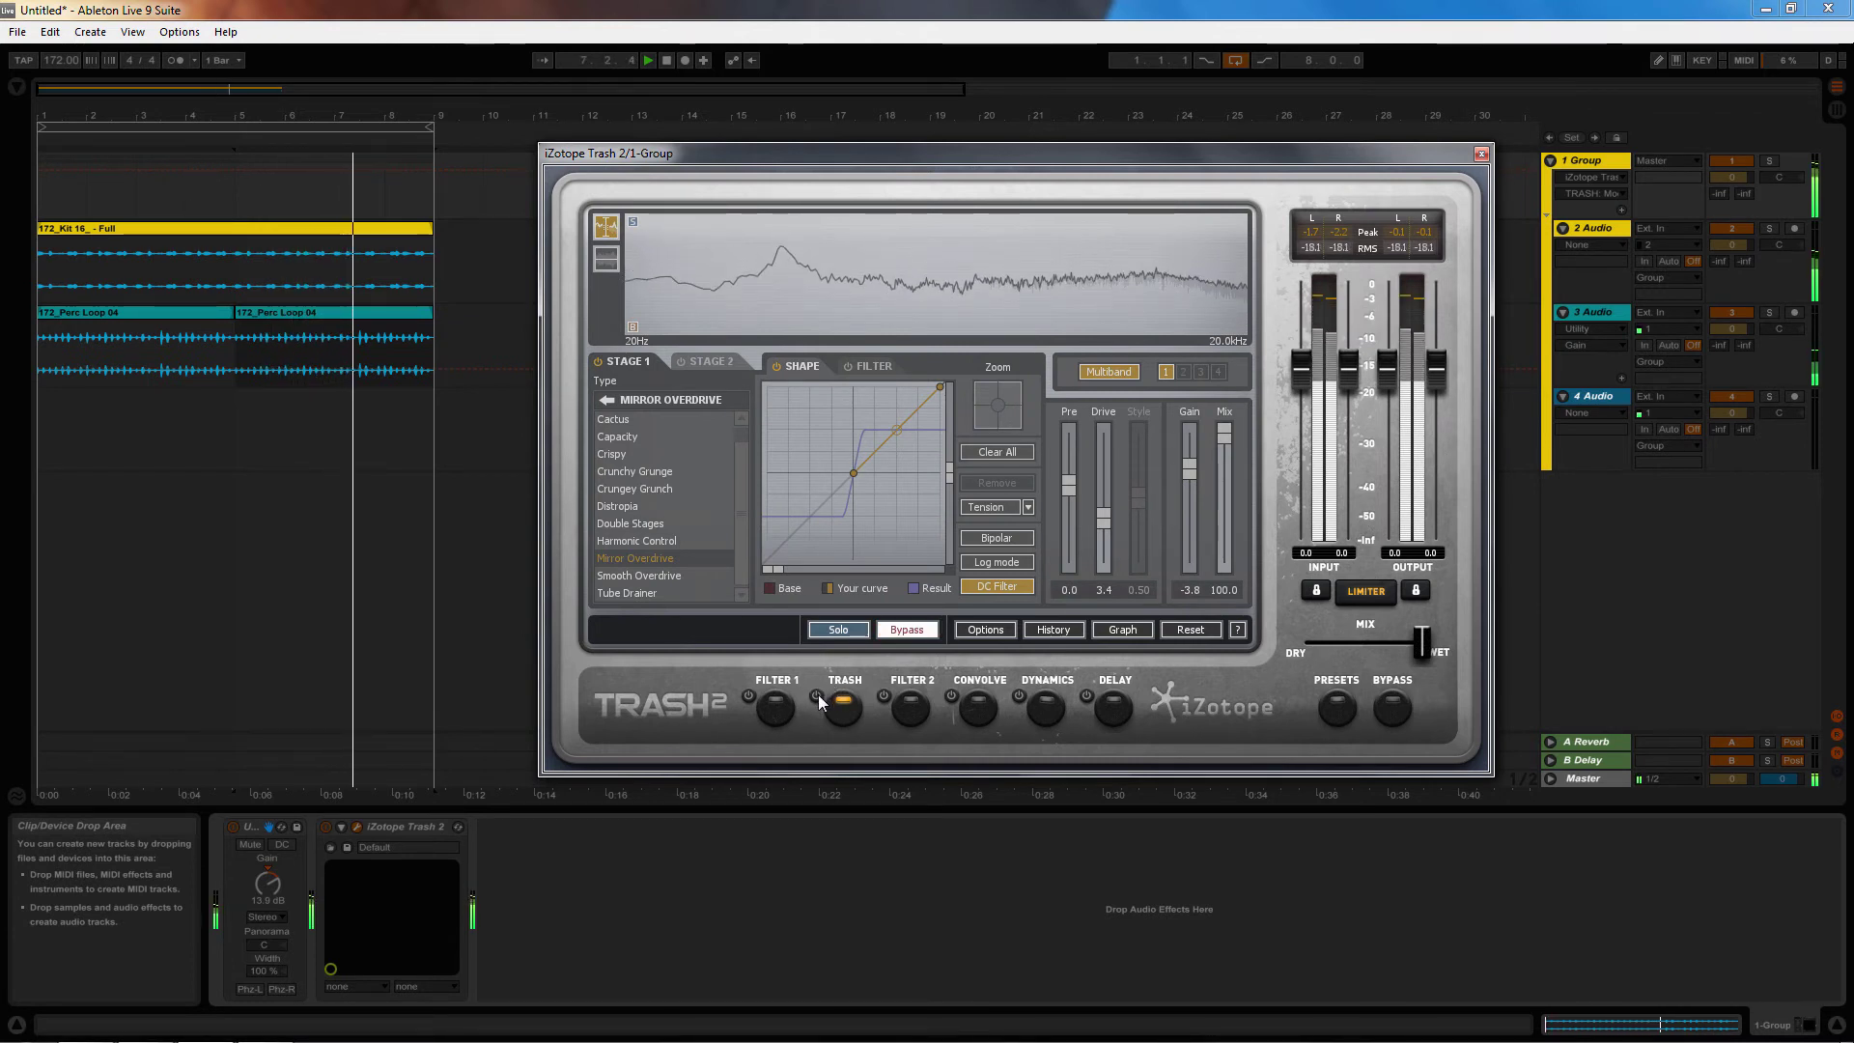
pyautogui.moveTo(1108, 518); pyautogui.dragTo(1110, 558)
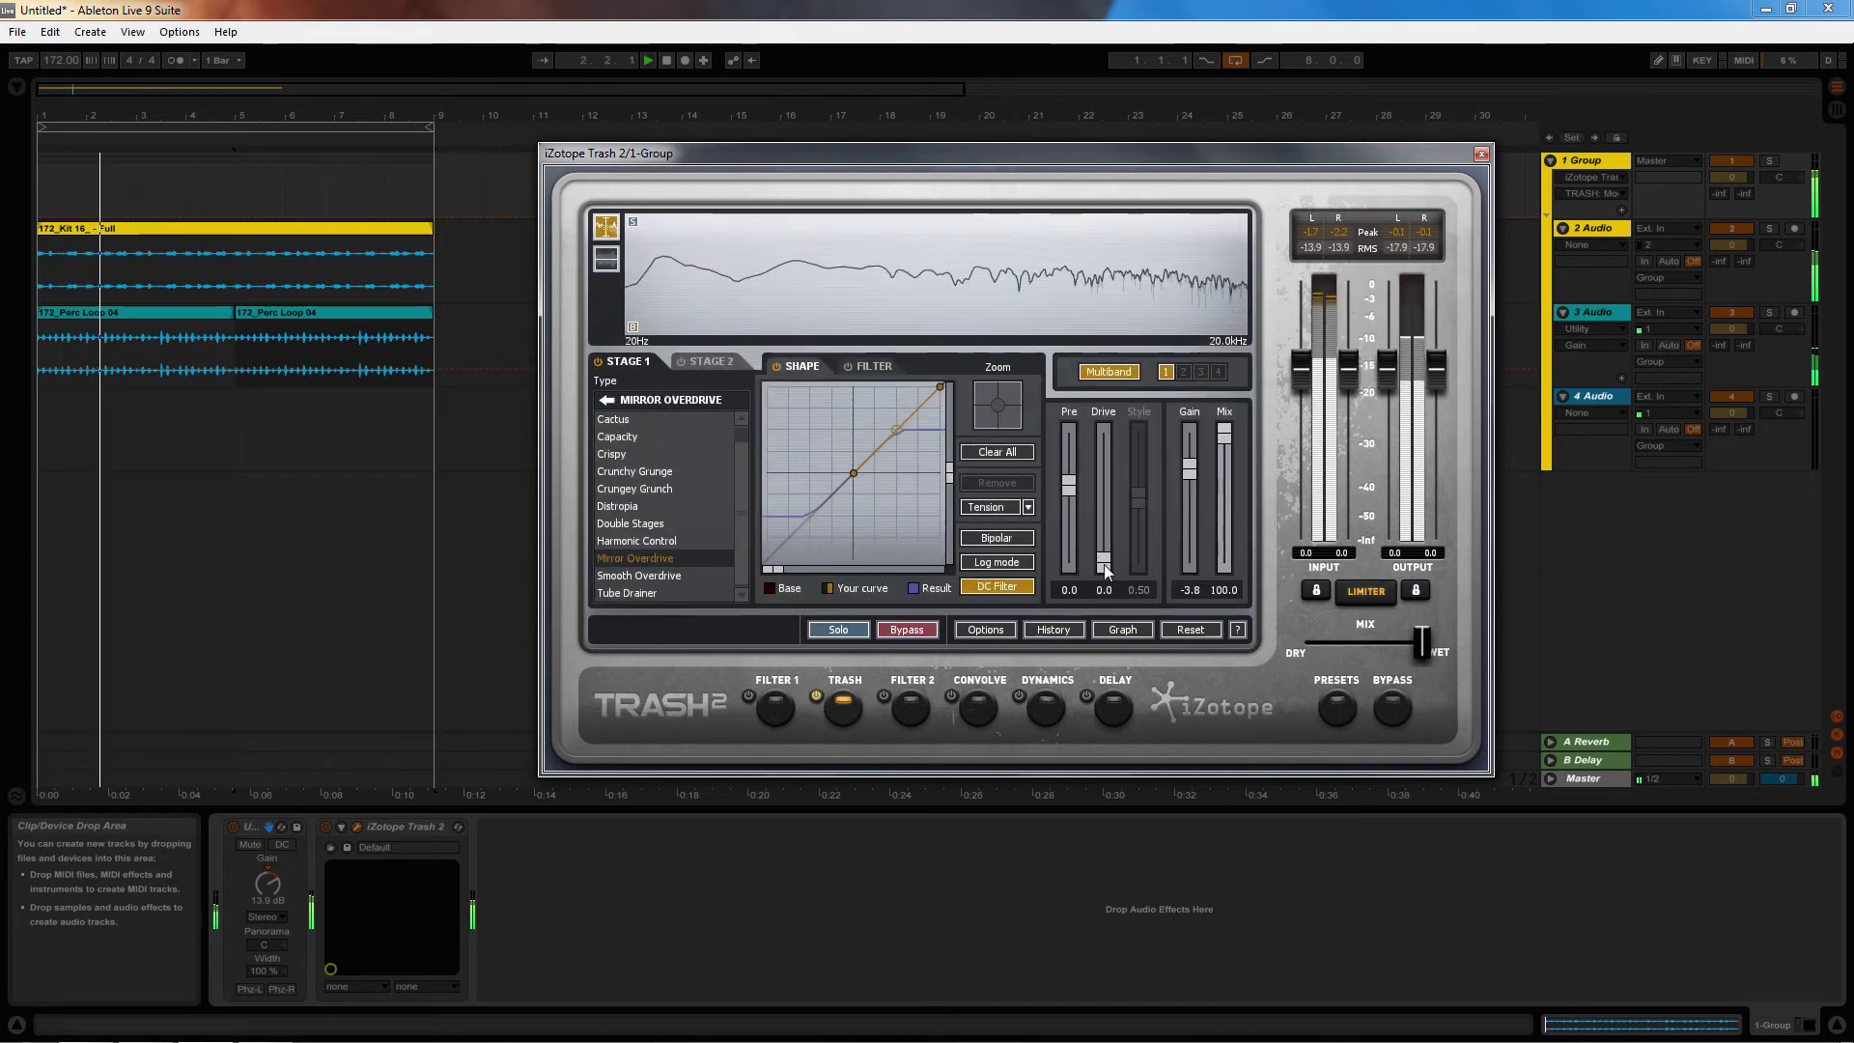
pyautogui.moveTo(1098, 570); pyautogui.dragTo(1103, 523)
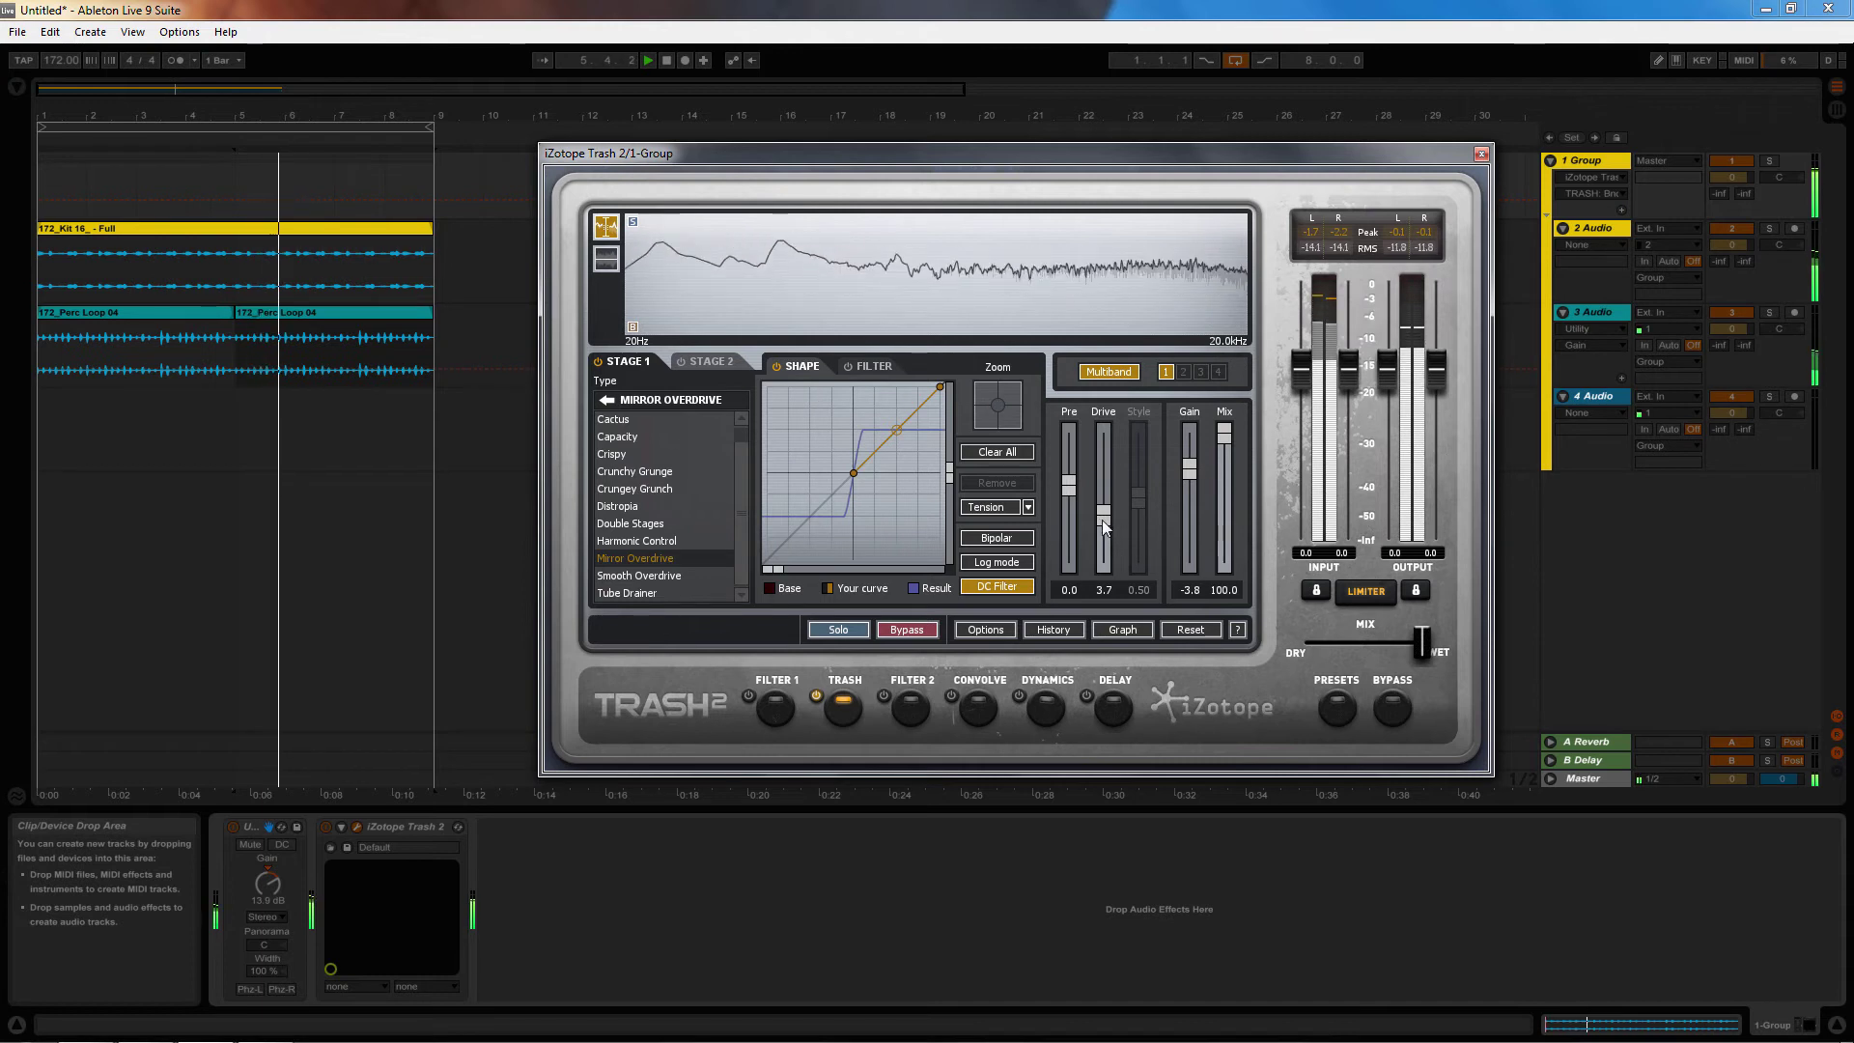
# Audition other Drive types on the drum group, including Smooth Overdrive with Drive at 2.2, and look into the Faulty category
pyautogui.click(638, 506)
pyautogui.click(636, 593)
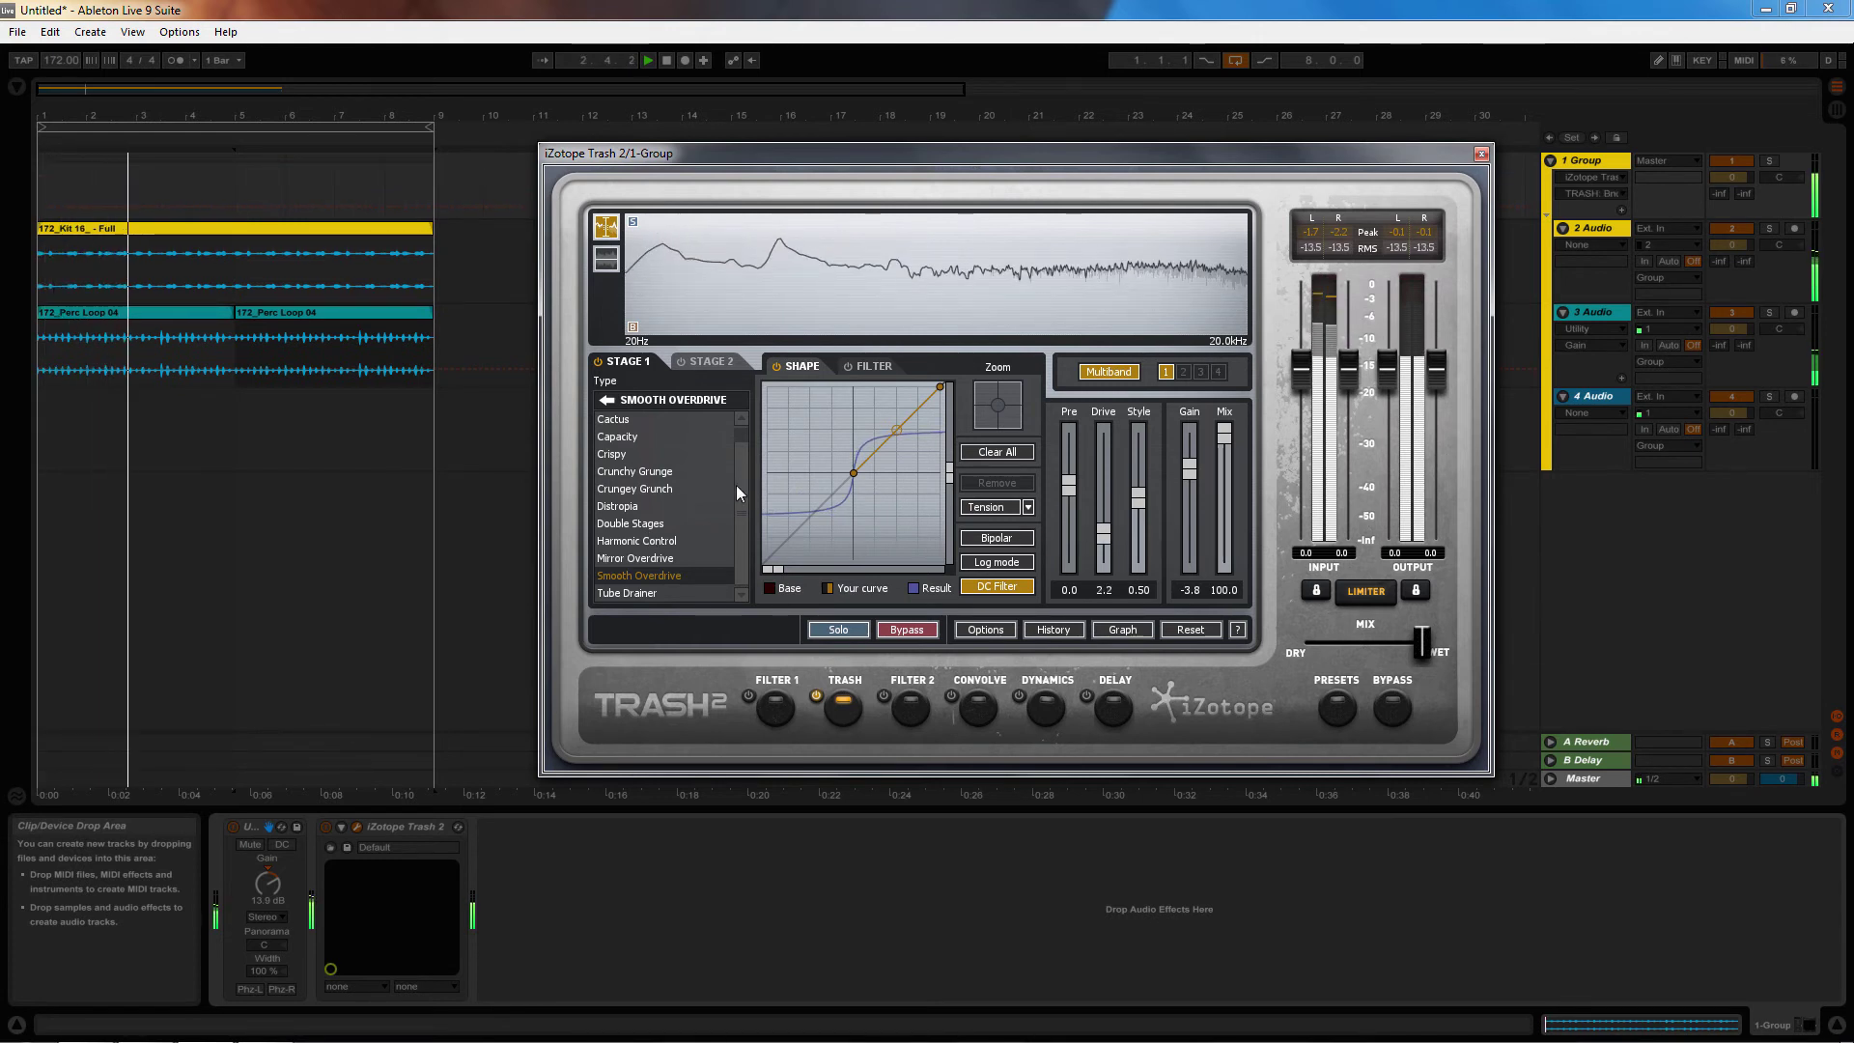
pyautogui.click(604, 403)
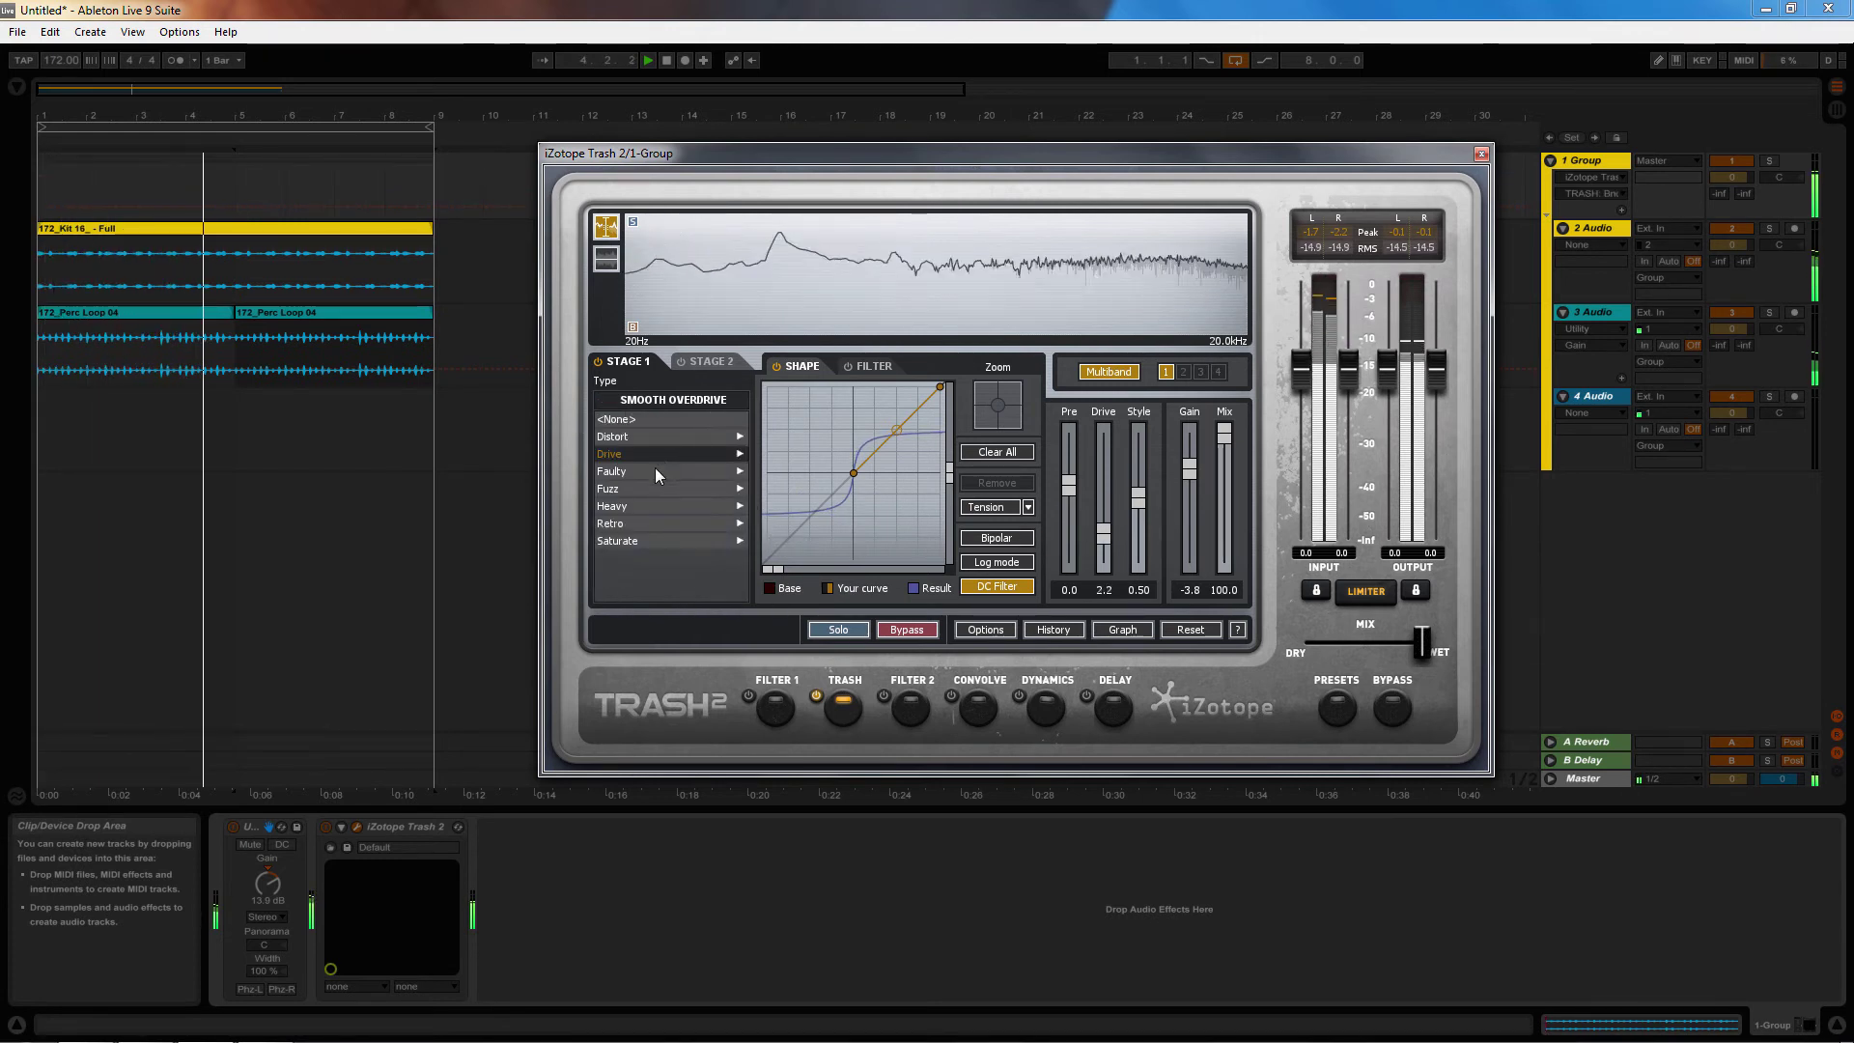
pyautogui.click(652, 475)
pyautogui.click(604, 404)
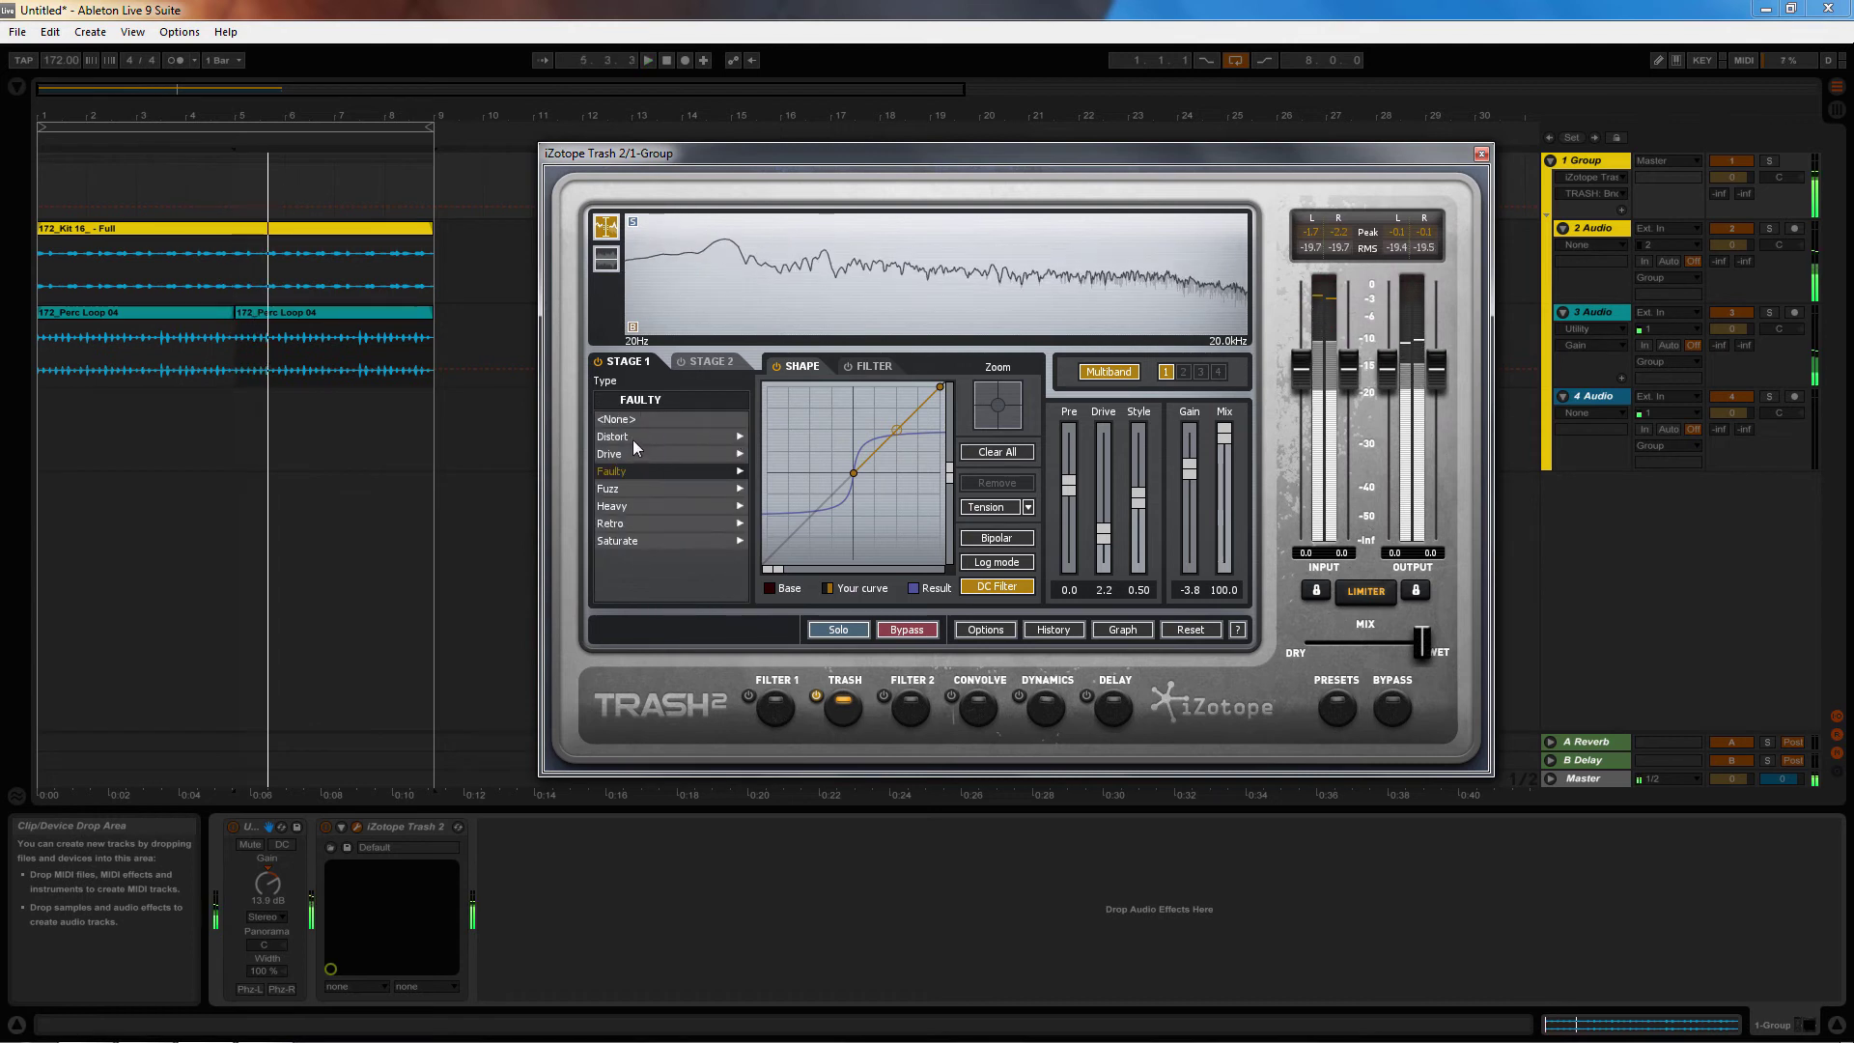
# Switch the drum group's distortion to the Distort type Clip Control and set Drive to 2.3
pyautogui.click(634, 437)
pyautogui.click(658, 473)
pyautogui.press('space')
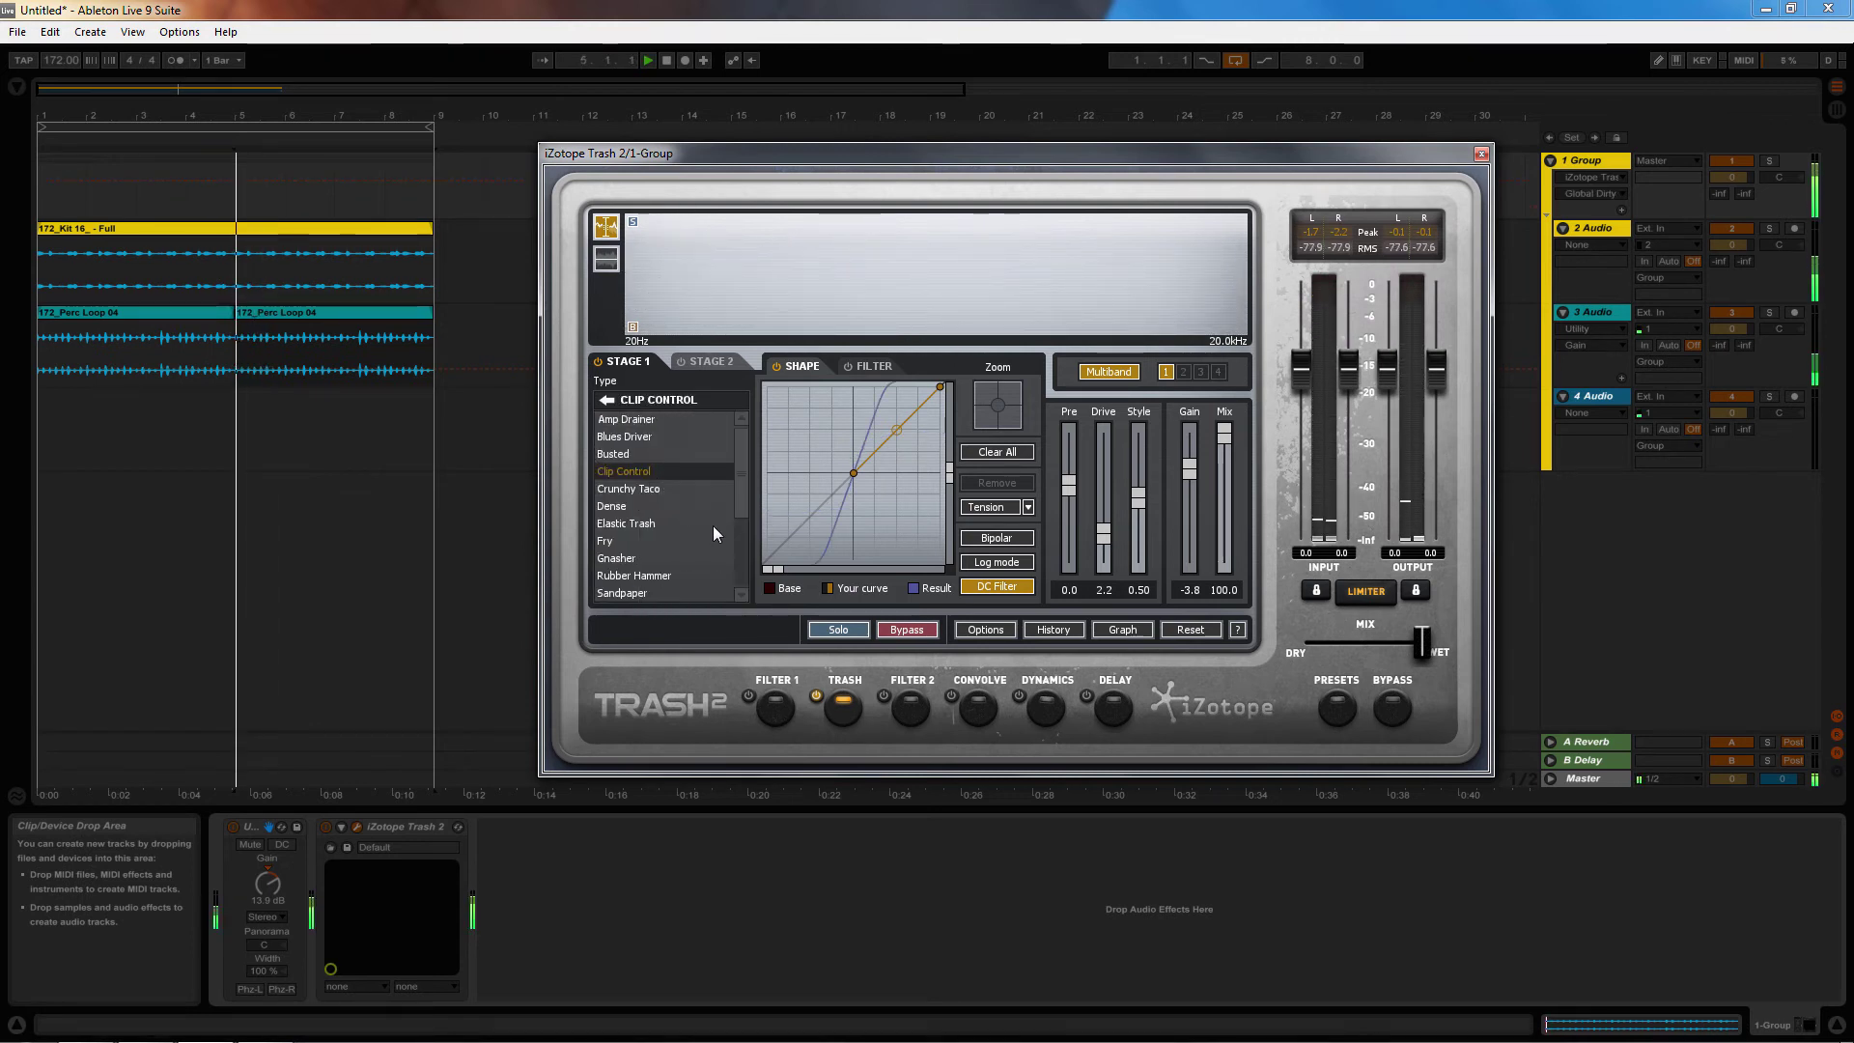
pyautogui.moveTo(1103, 531); pyautogui.dragTo(1103, 512)
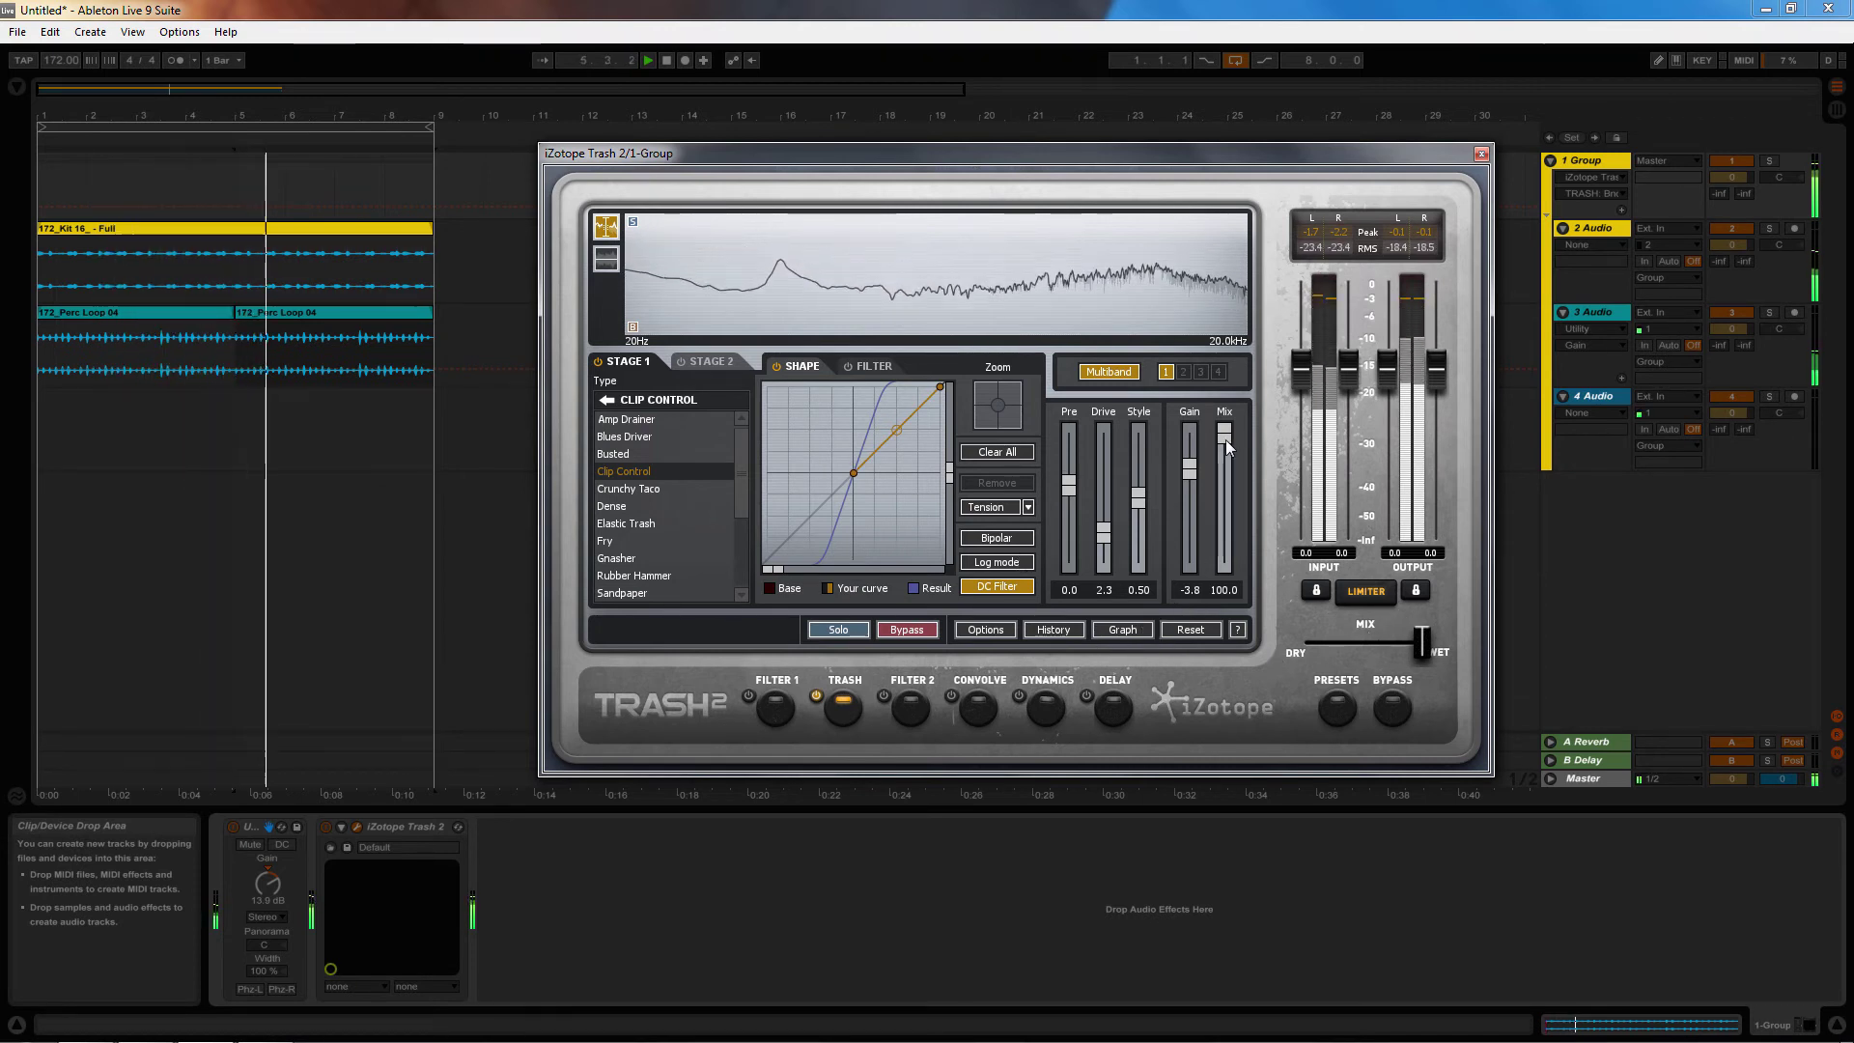
# Reduce the distortion Mix to 53.7 and compare the blended drums with the bypassed signal
pyautogui.moveTo(1226, 439); pyautogui.dragTo(1225, 506)
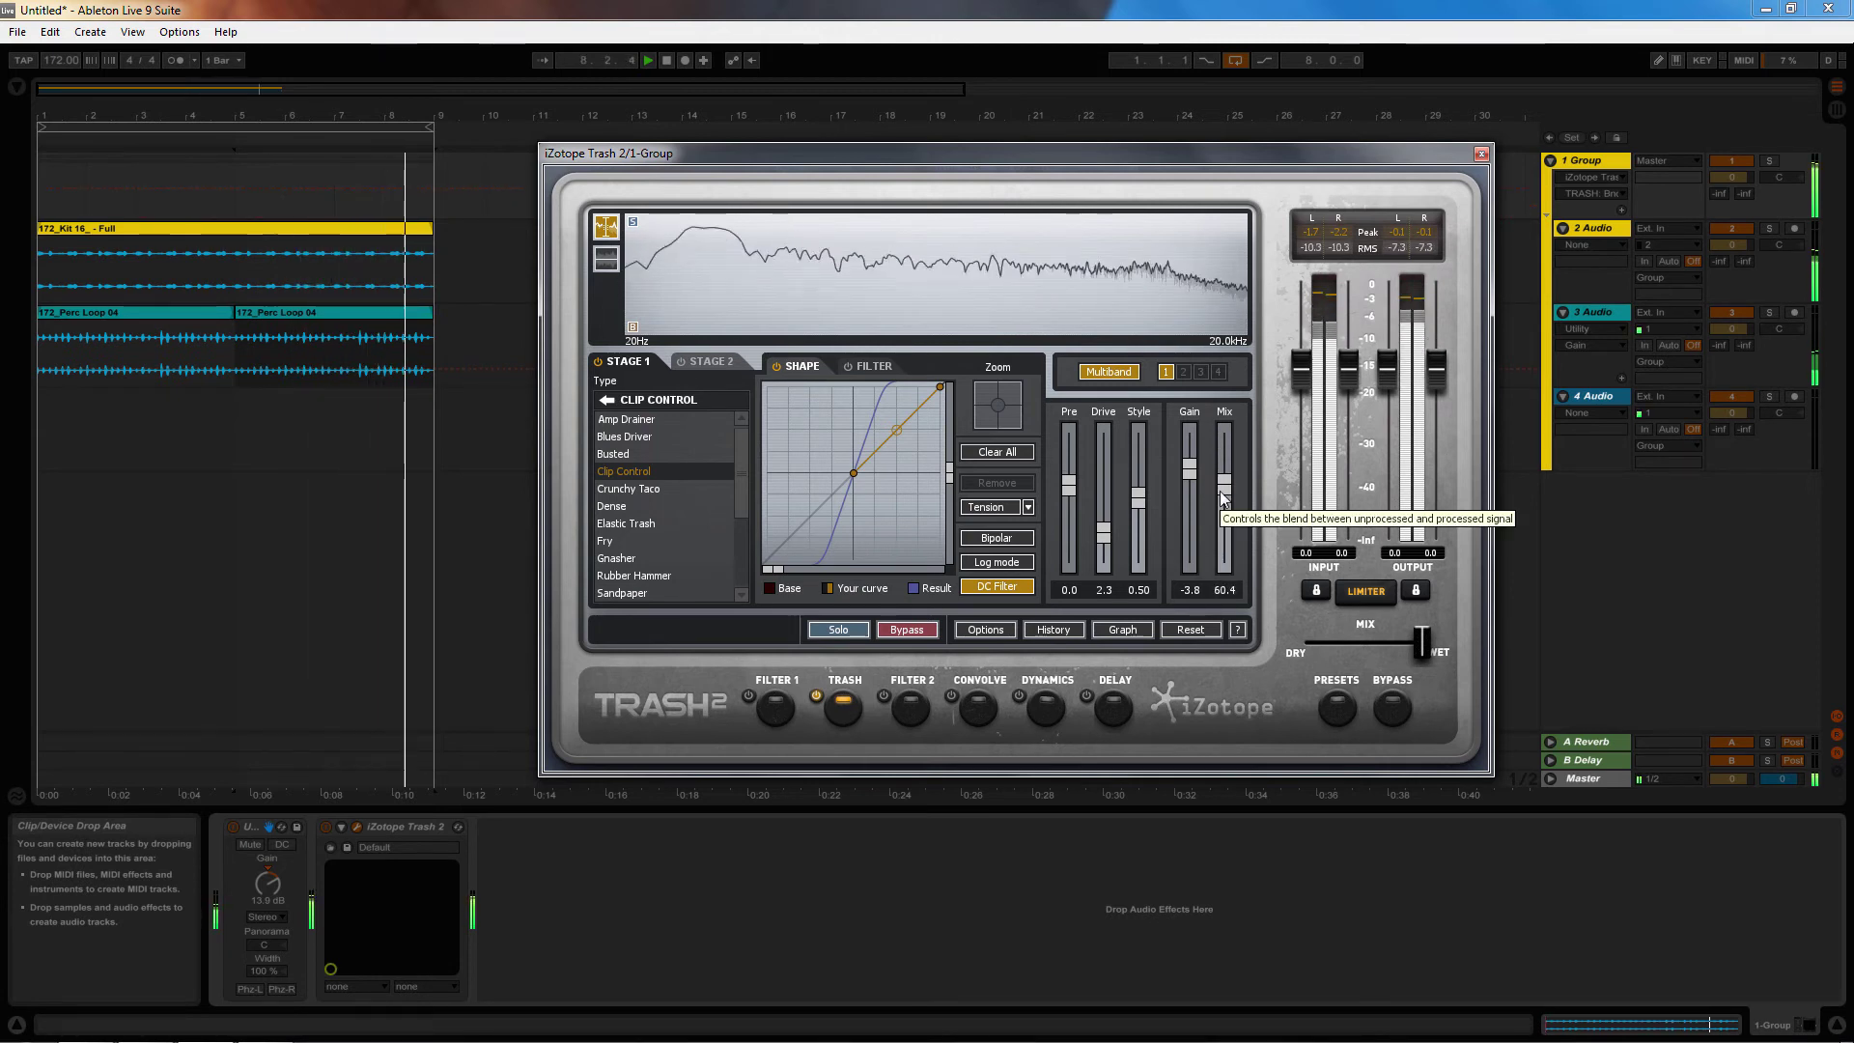
pyautogui.click(1401, 710)
pyautogui.click(1398, 708)
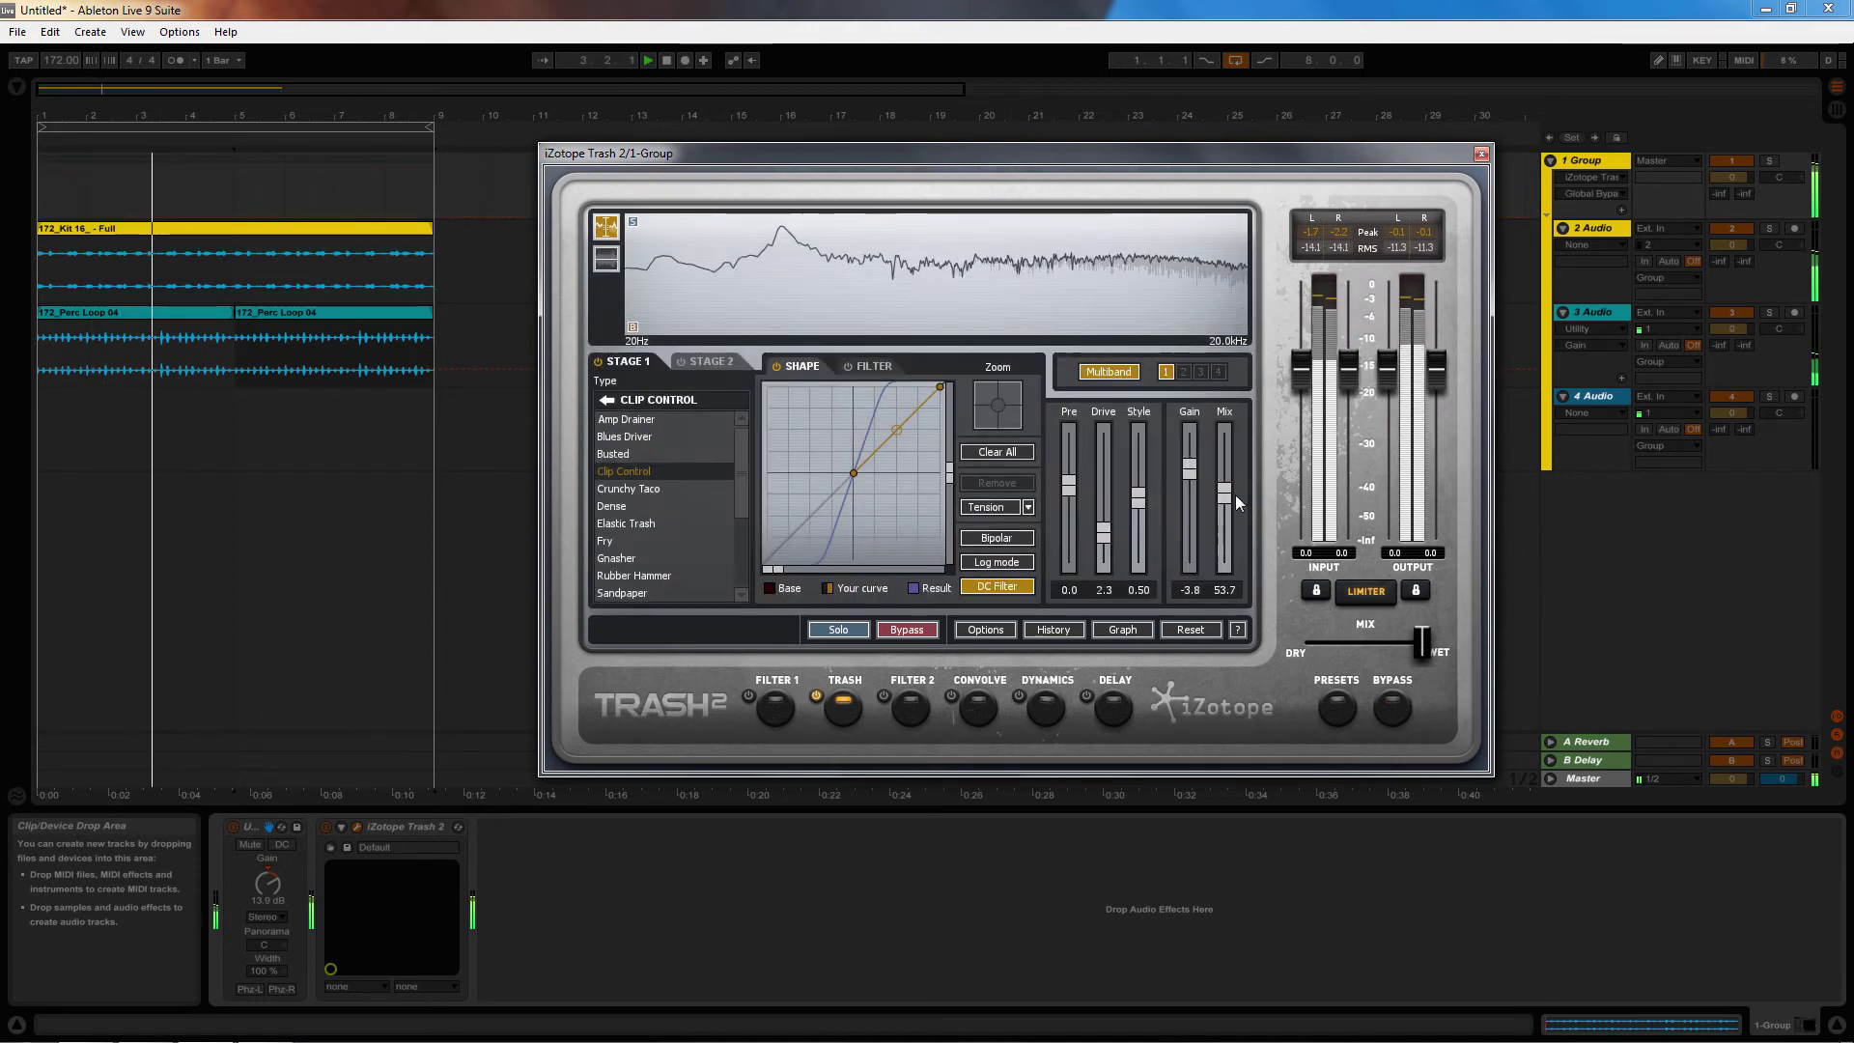
# Return the Mix to fully processed, set Drive to 4.2 and choose Dense as the distortion type for the drums
pyautogui.moveTo(1224, 492); pyautogui.dragTo(1224, 435)
pyautogui.moveTo(1103, 533); pyautogui.dragTo(1101, 504)
pyautogui.click(657, 506)
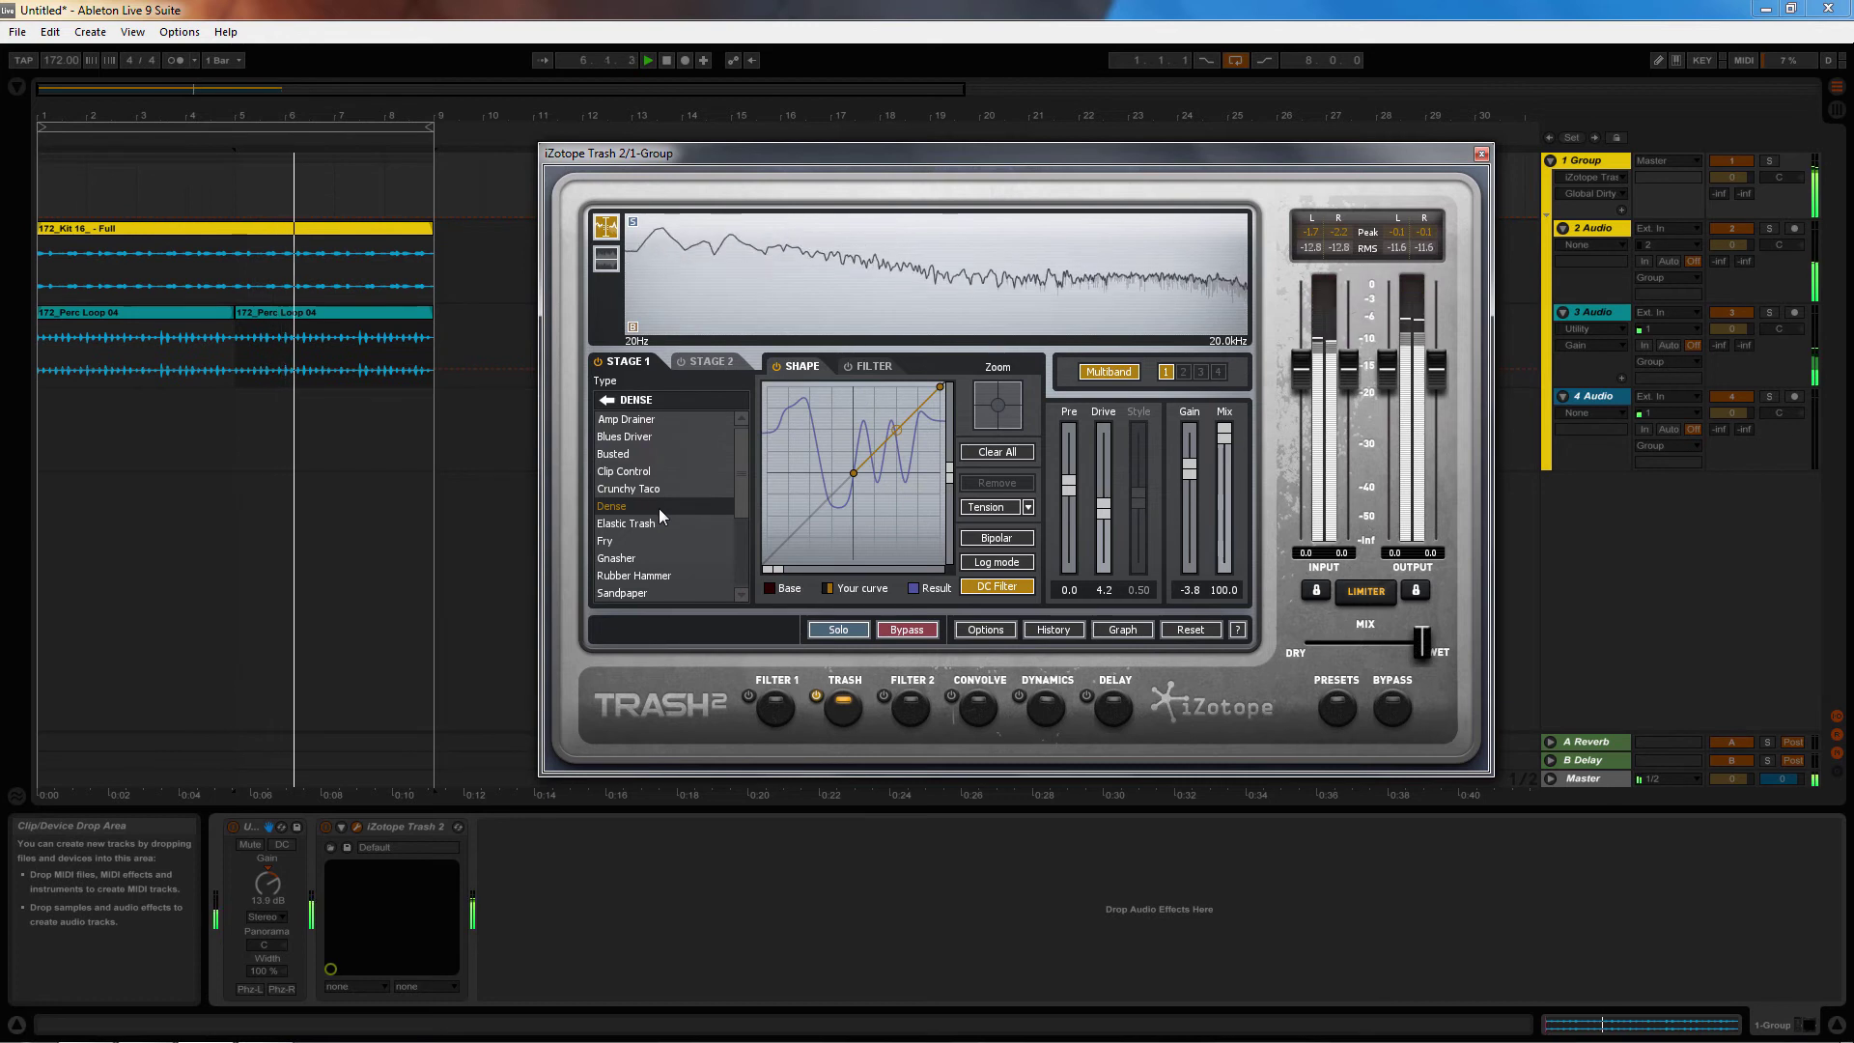
# Switch the drum group's distortion to the Drive type Mirror Overdrive and set Drive to 3.7
pyautogui.click(606, 409)
pyautogui.click(649, 478)
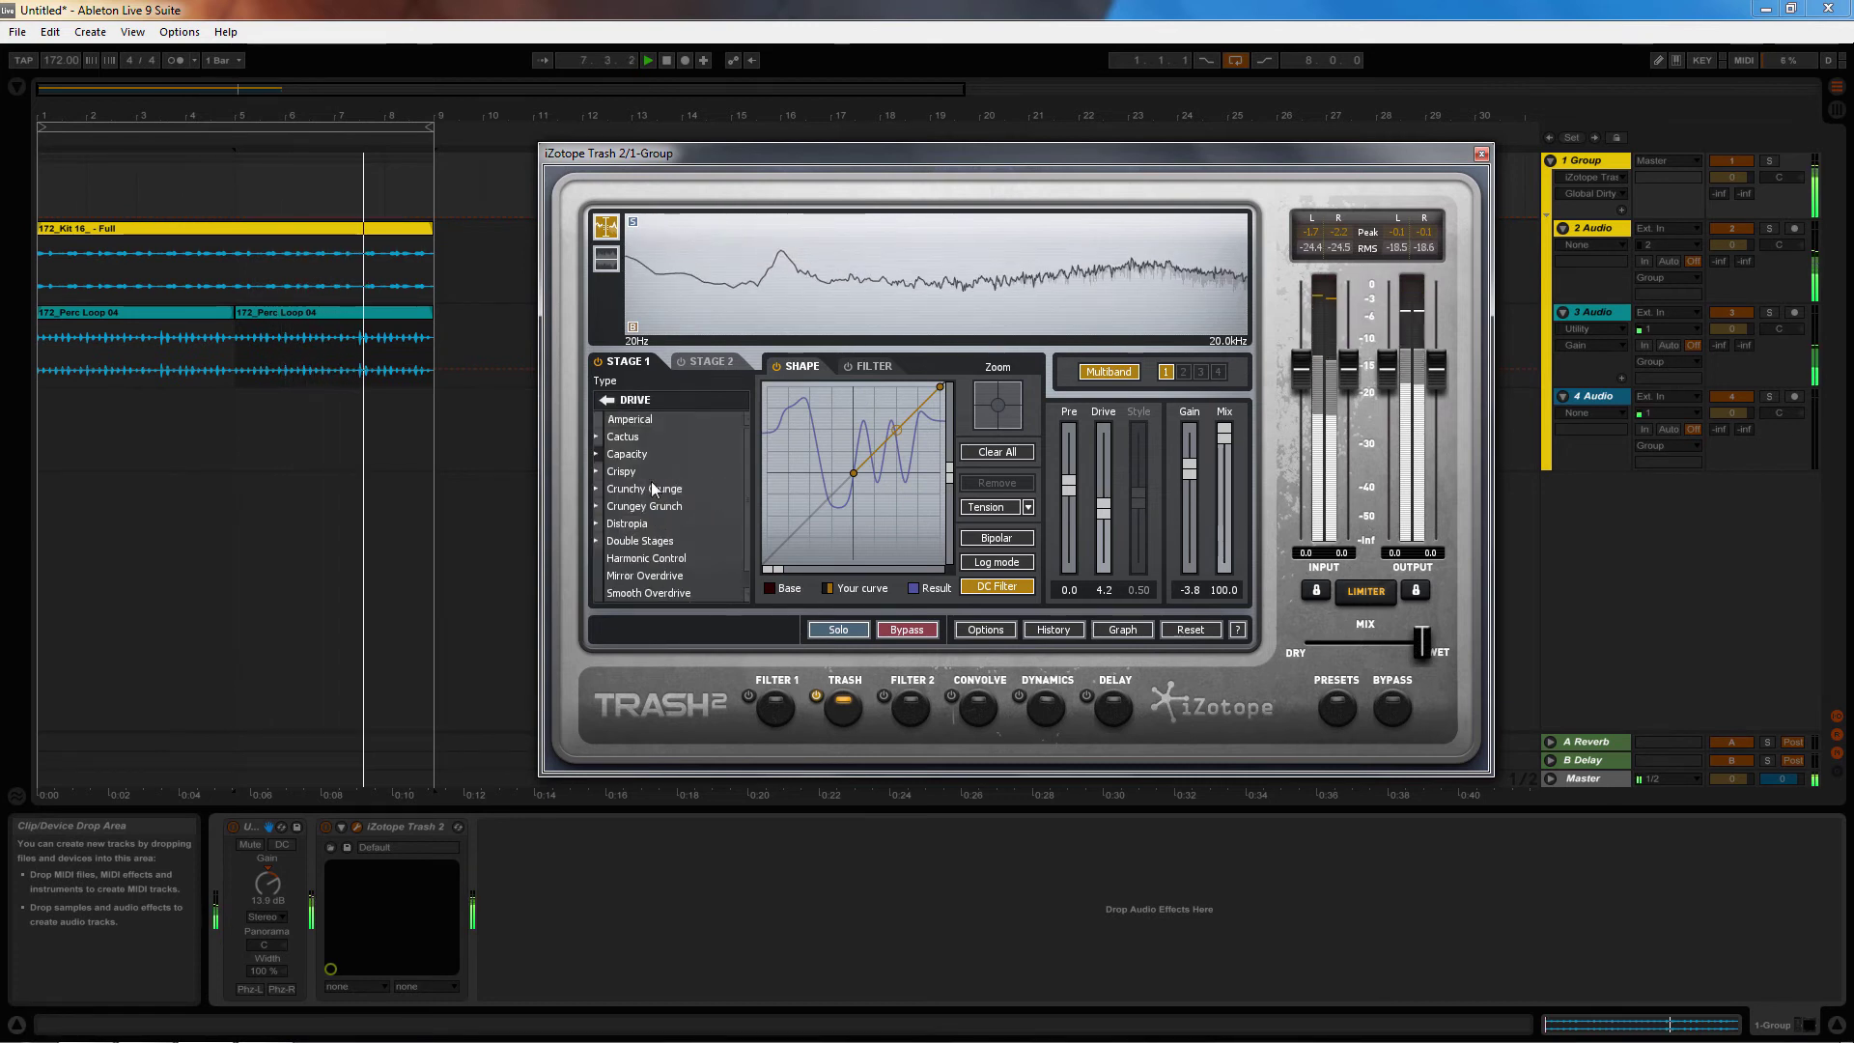
pyautogui.click(662, 580)
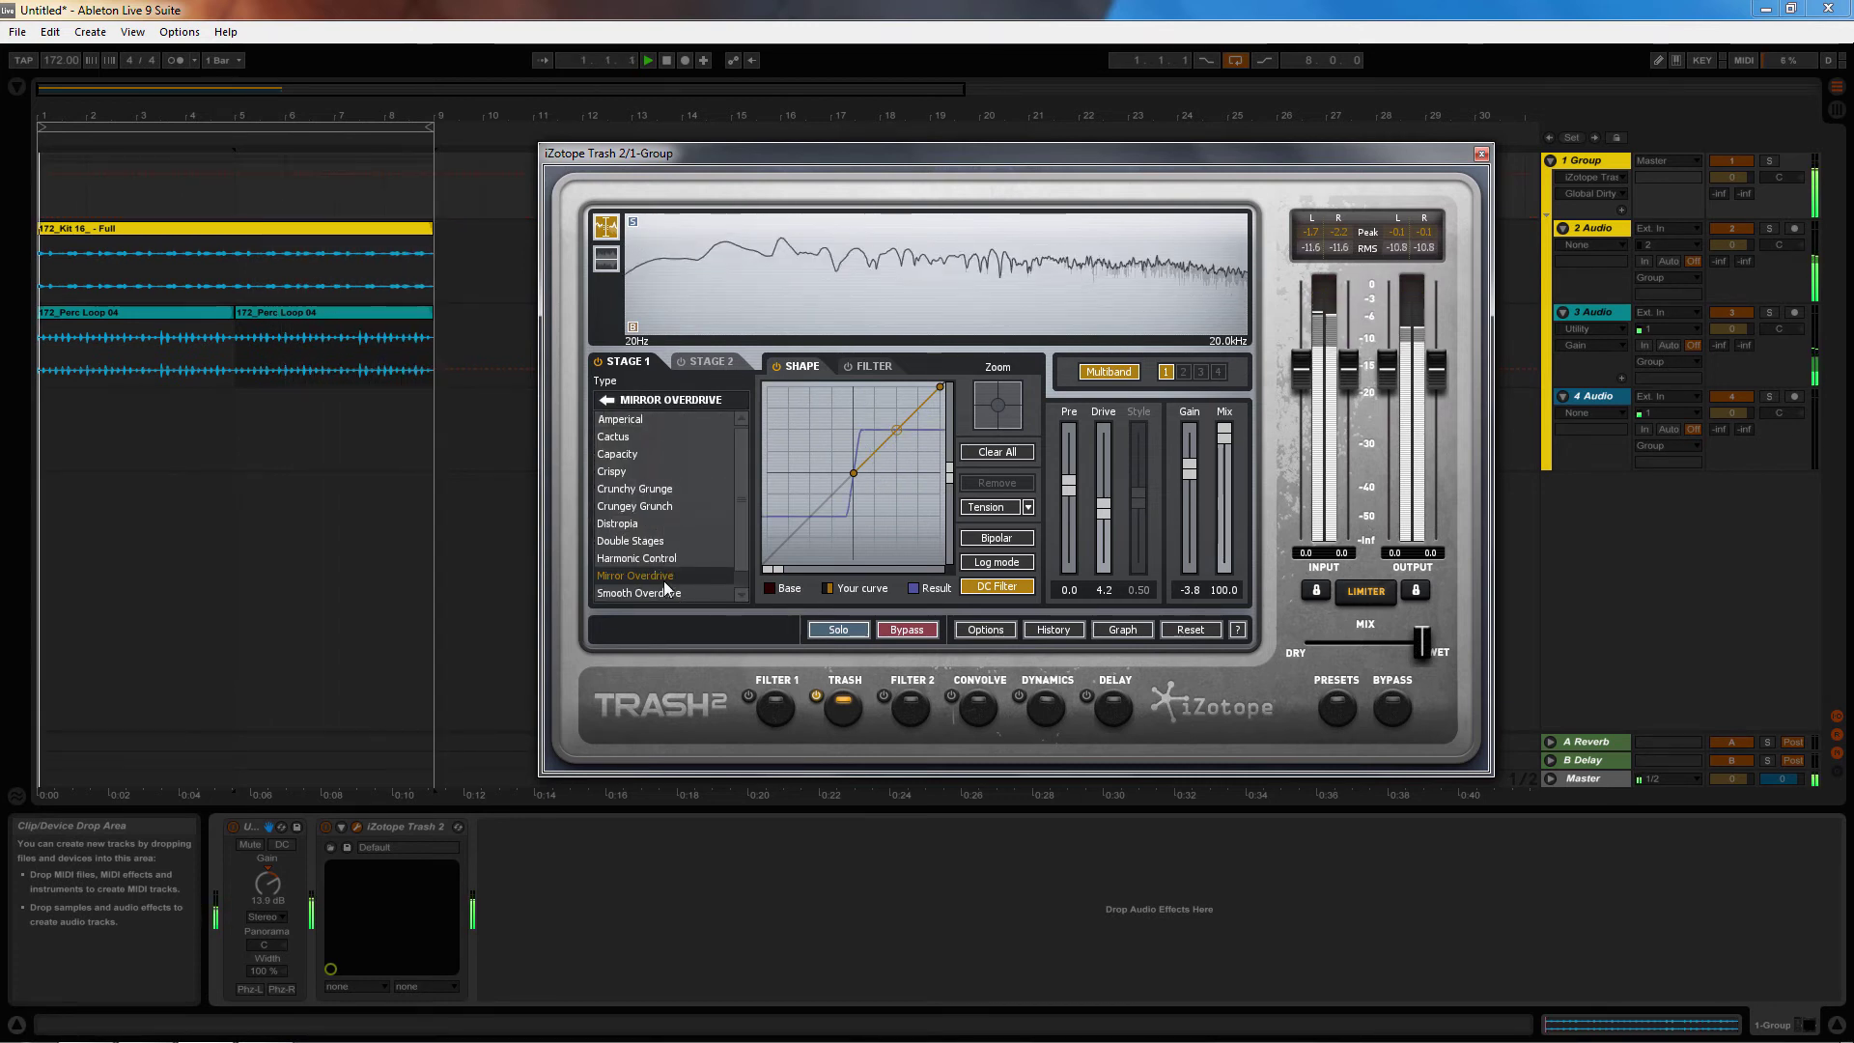
pyautogui.moveTo(1105, 508); pyautogui.dragTo(1105, 514)
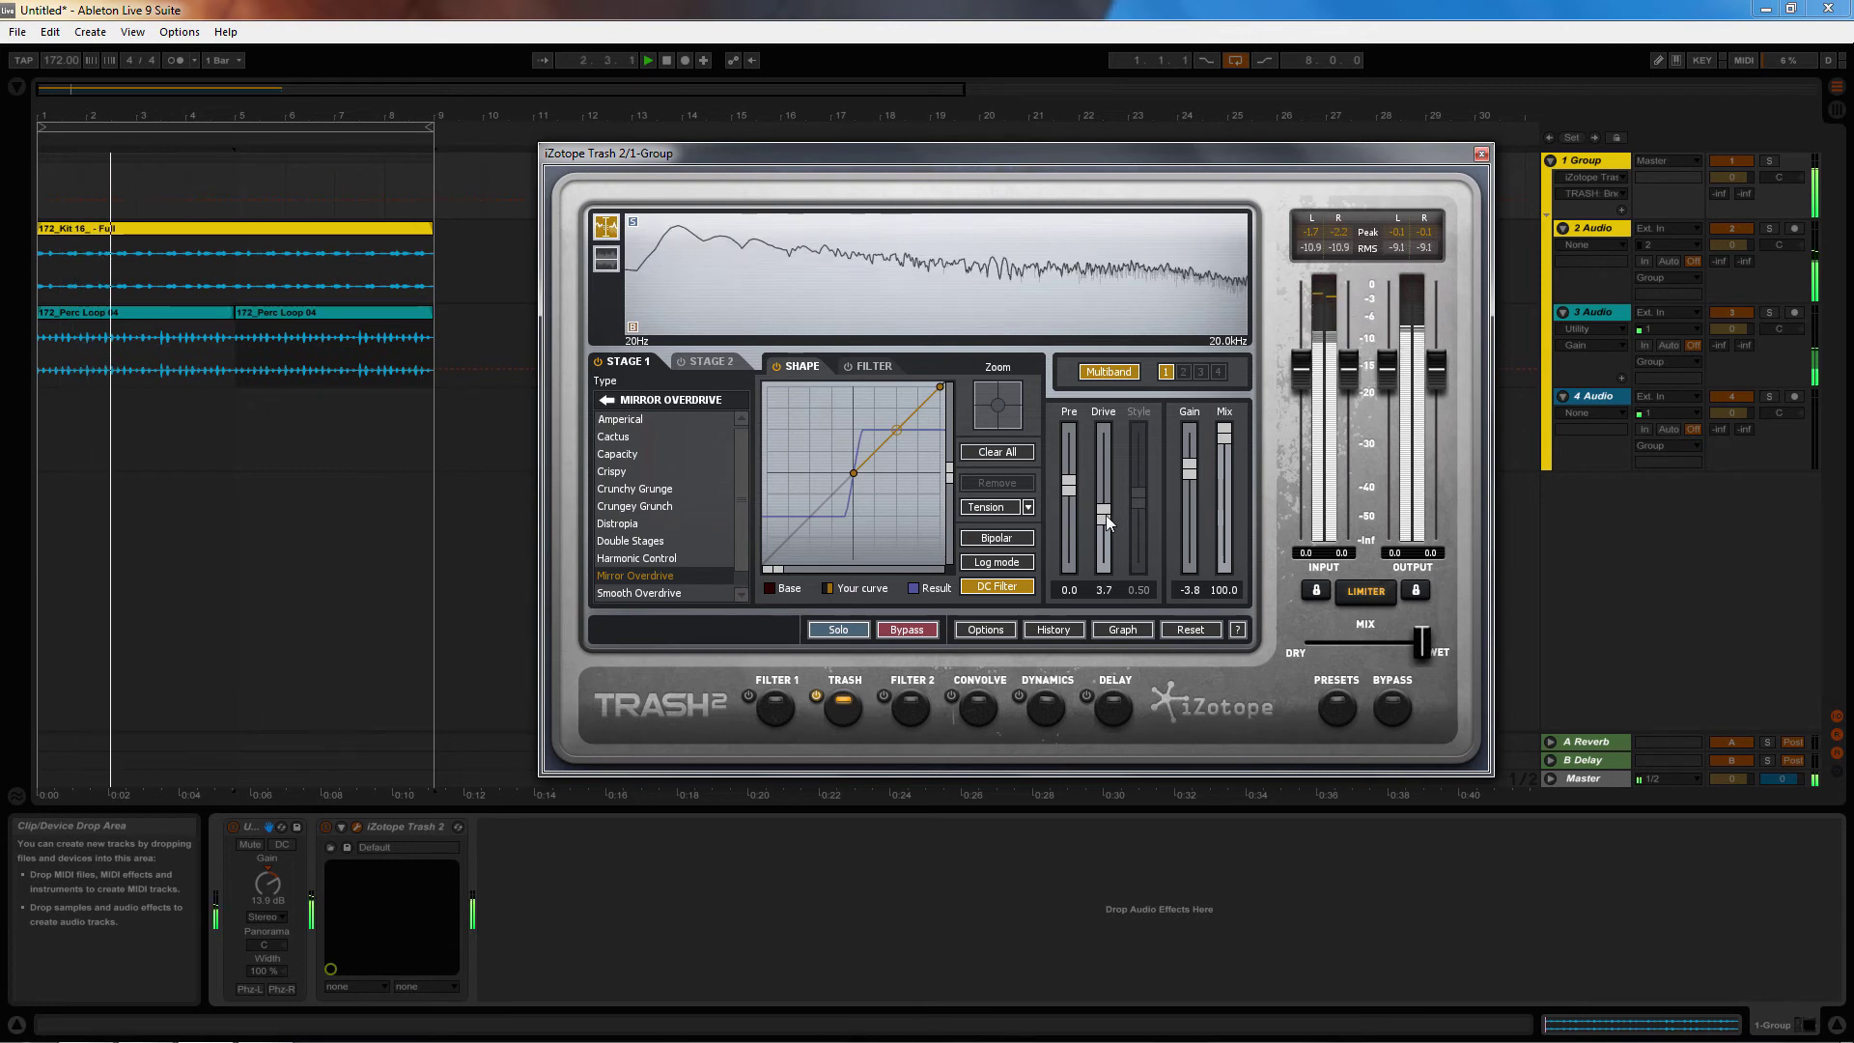
# Insert a second band, set the low band's distortion type to None, and move the crossover to 350 Hz during playback
pyautogui.rightClick(796, 286)
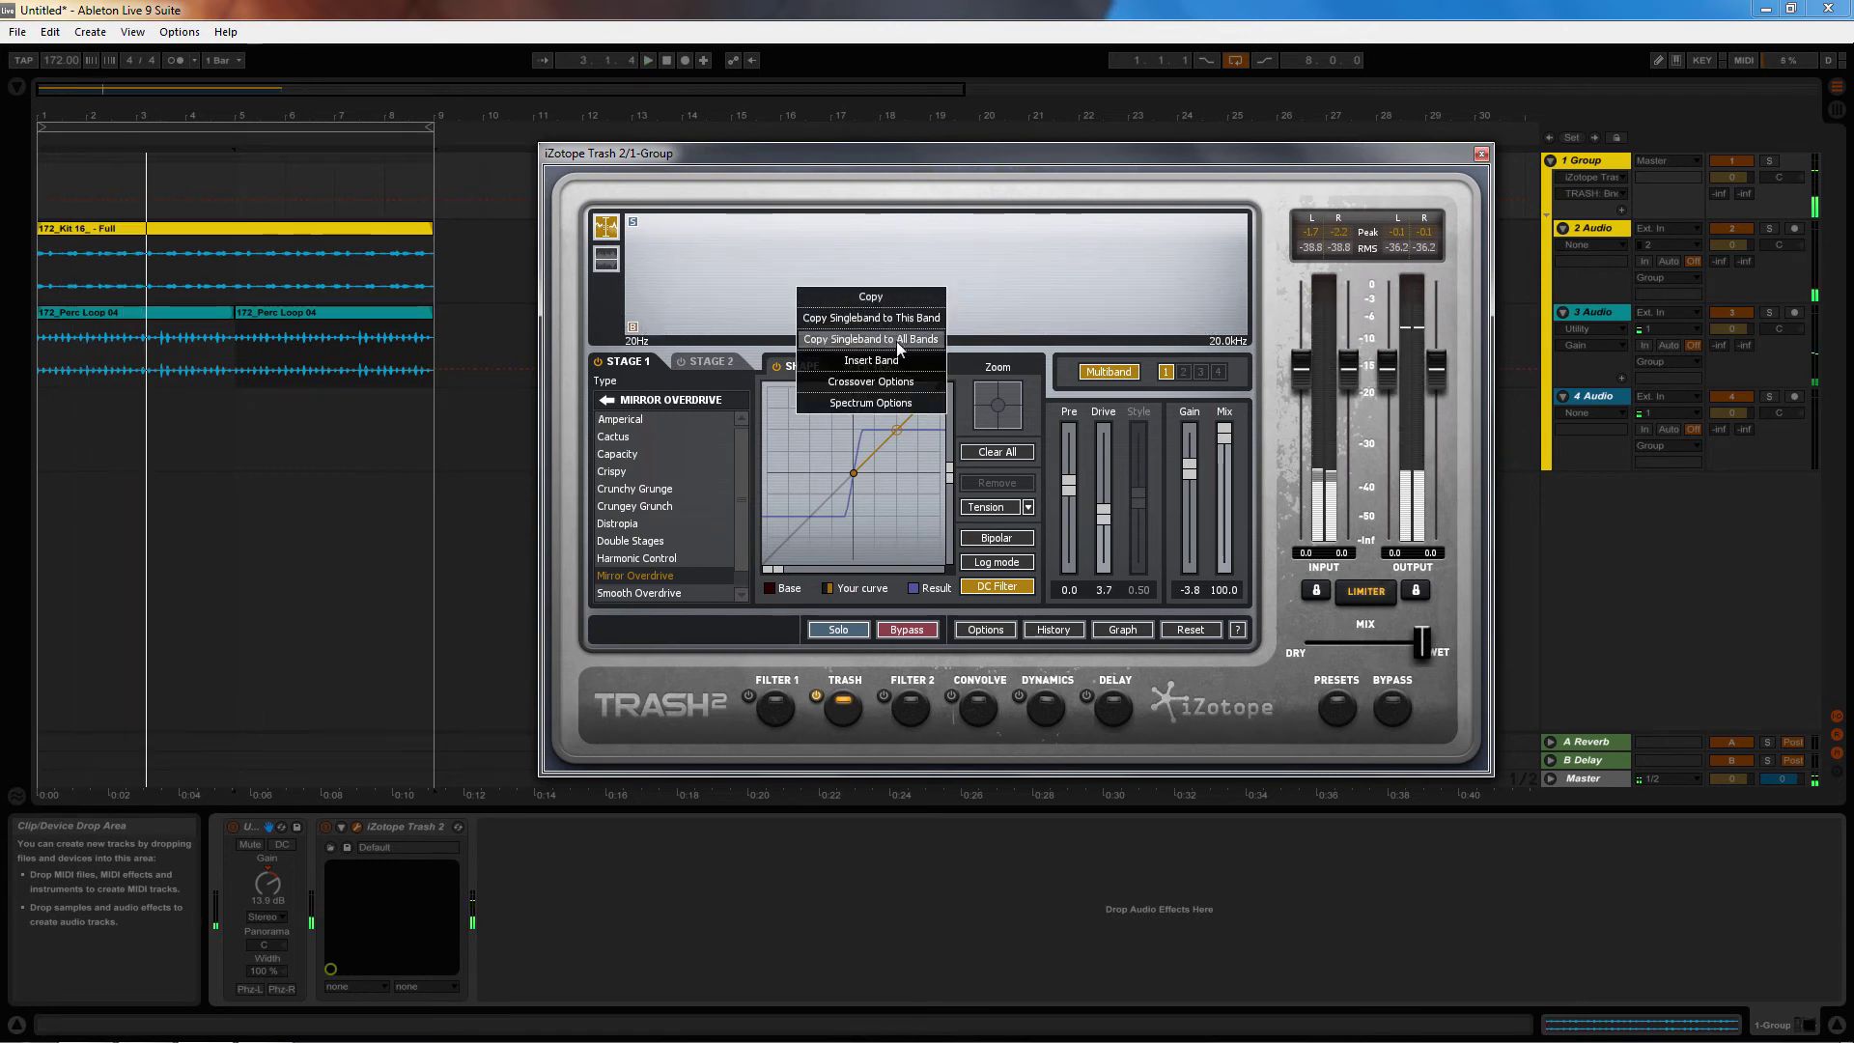
pyautogui.click(856, 311)
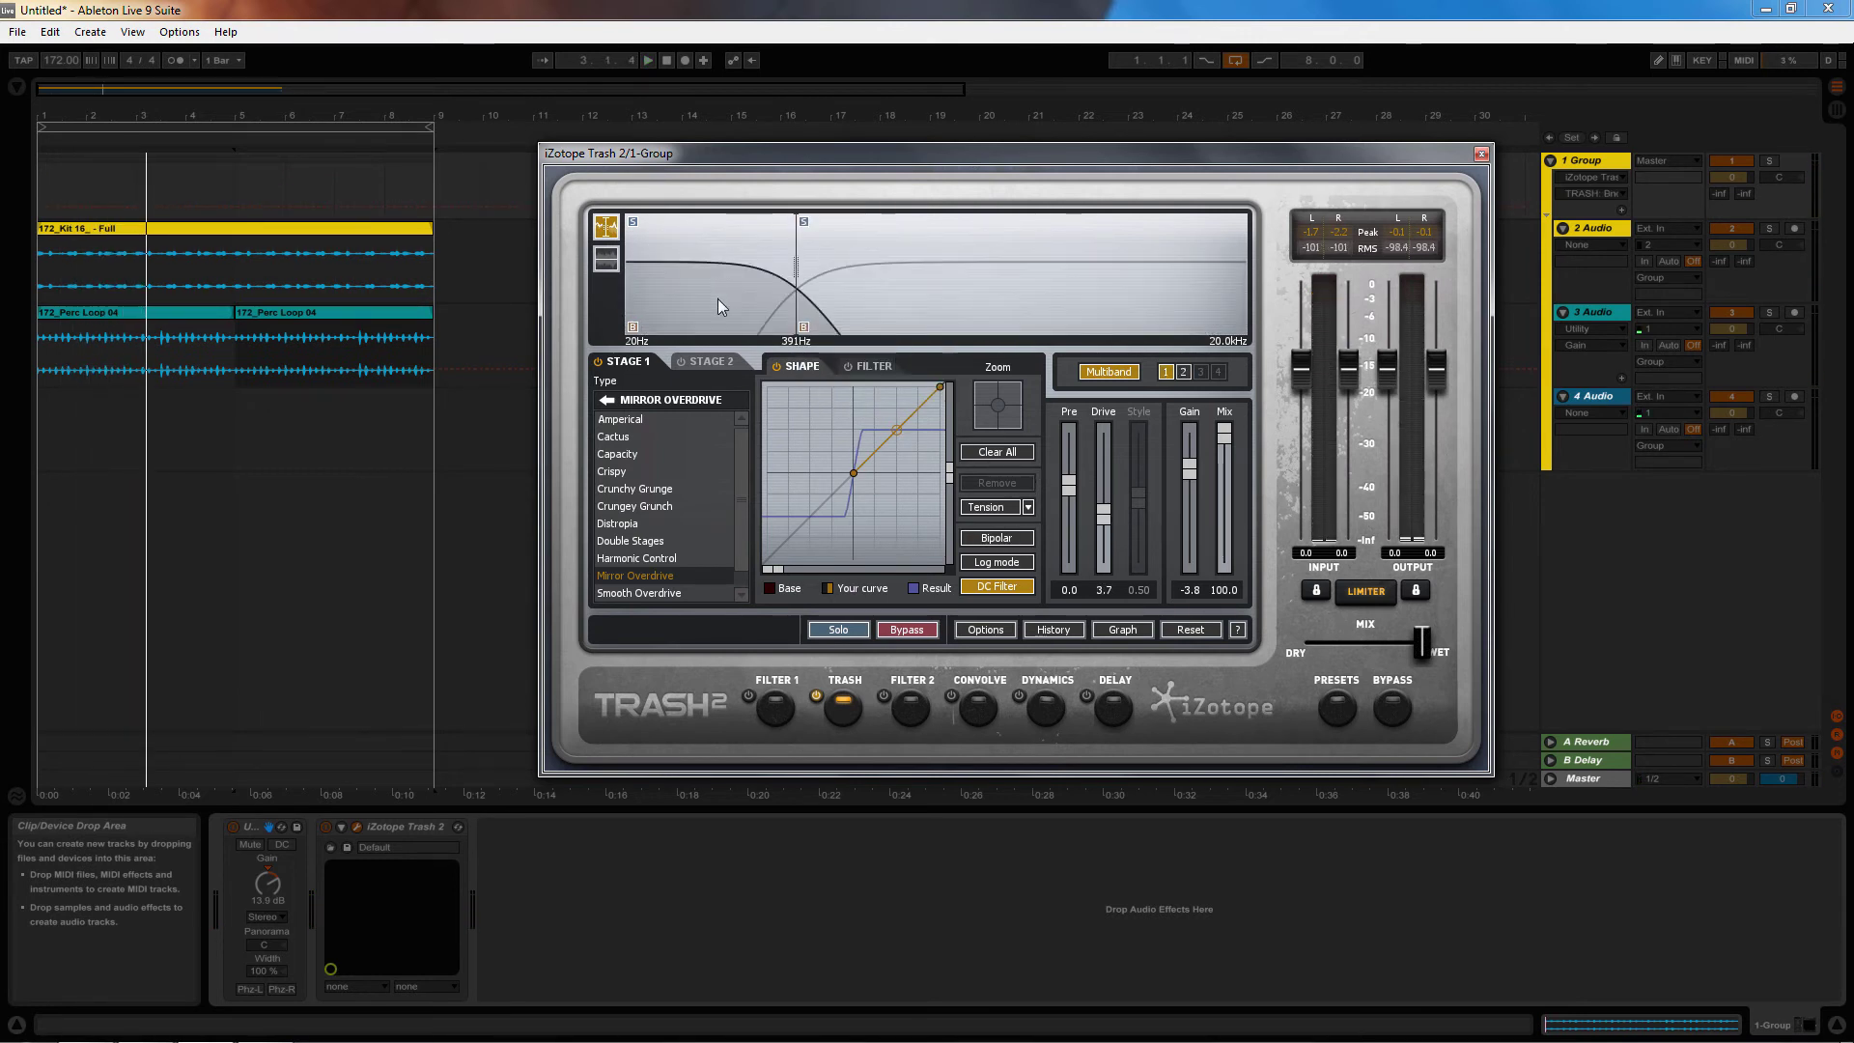
pyautogui.click(600, 400)
pyautogui.press('space')
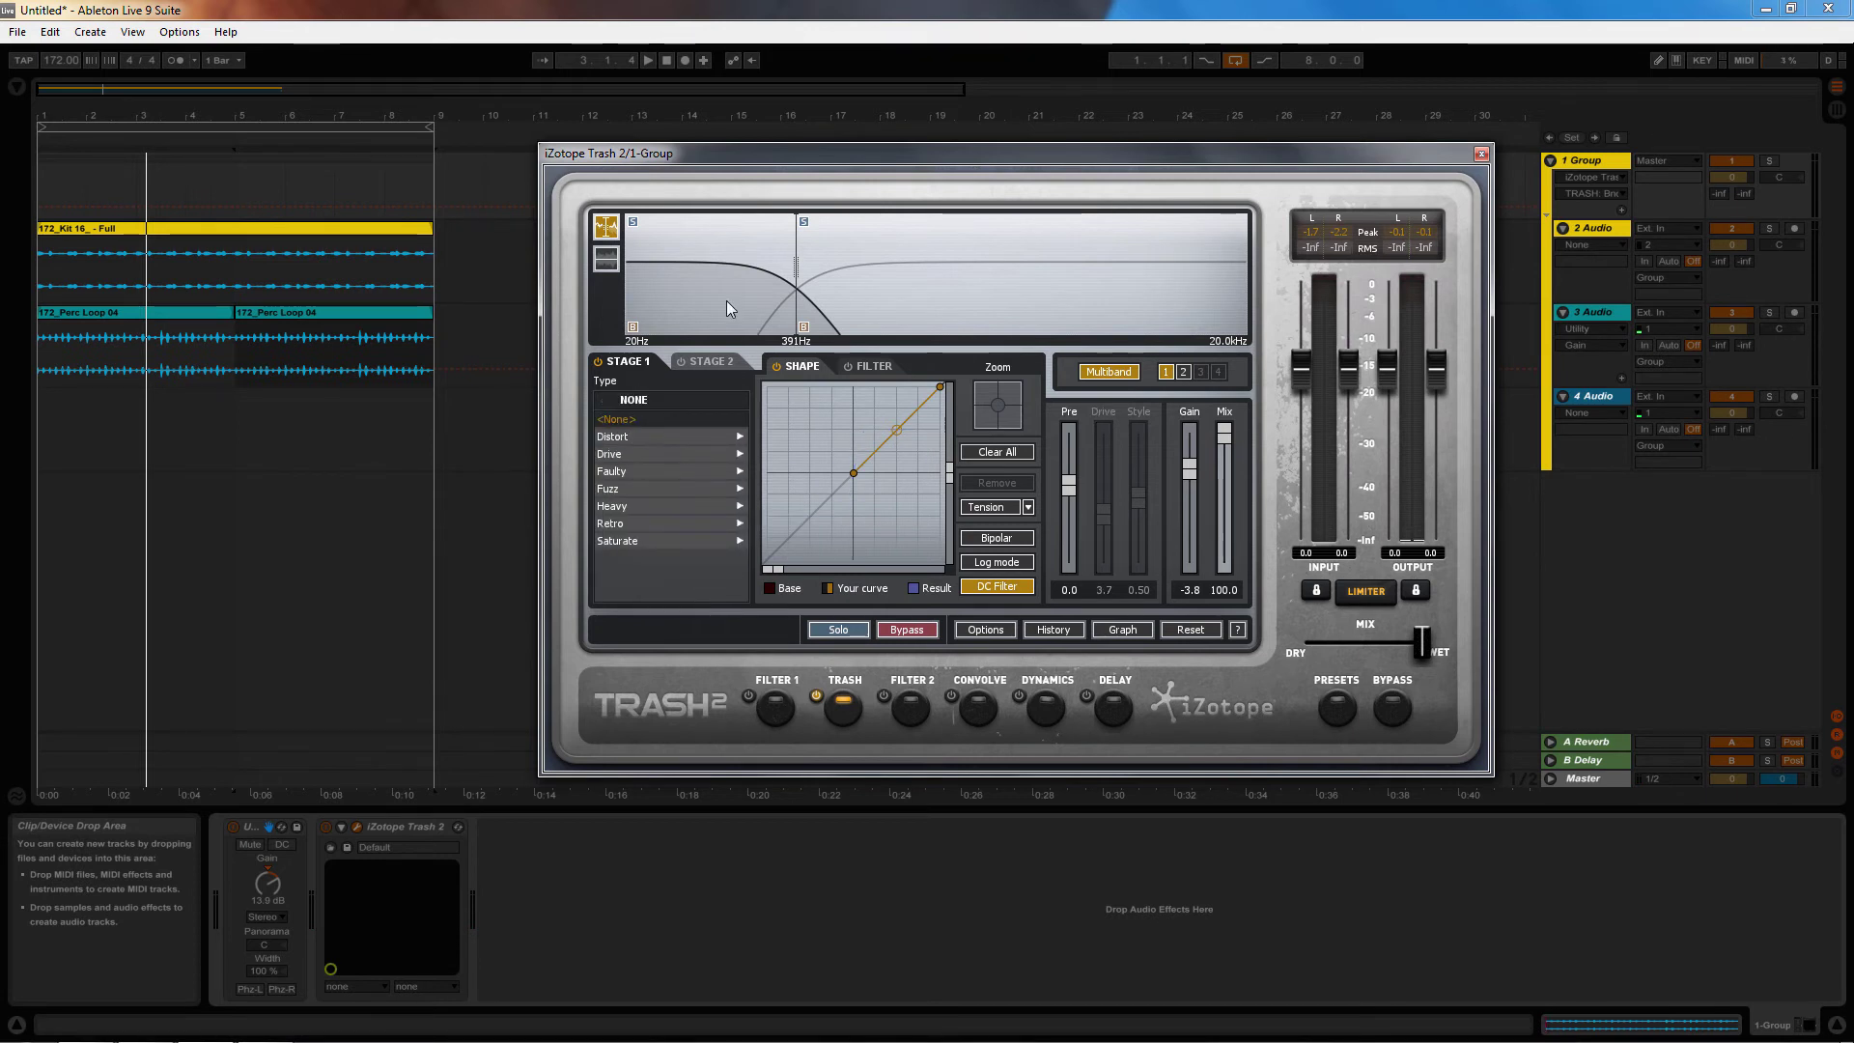
pyautogui.moveTo(796, 295); pyautogui.dragTo(785, 296)
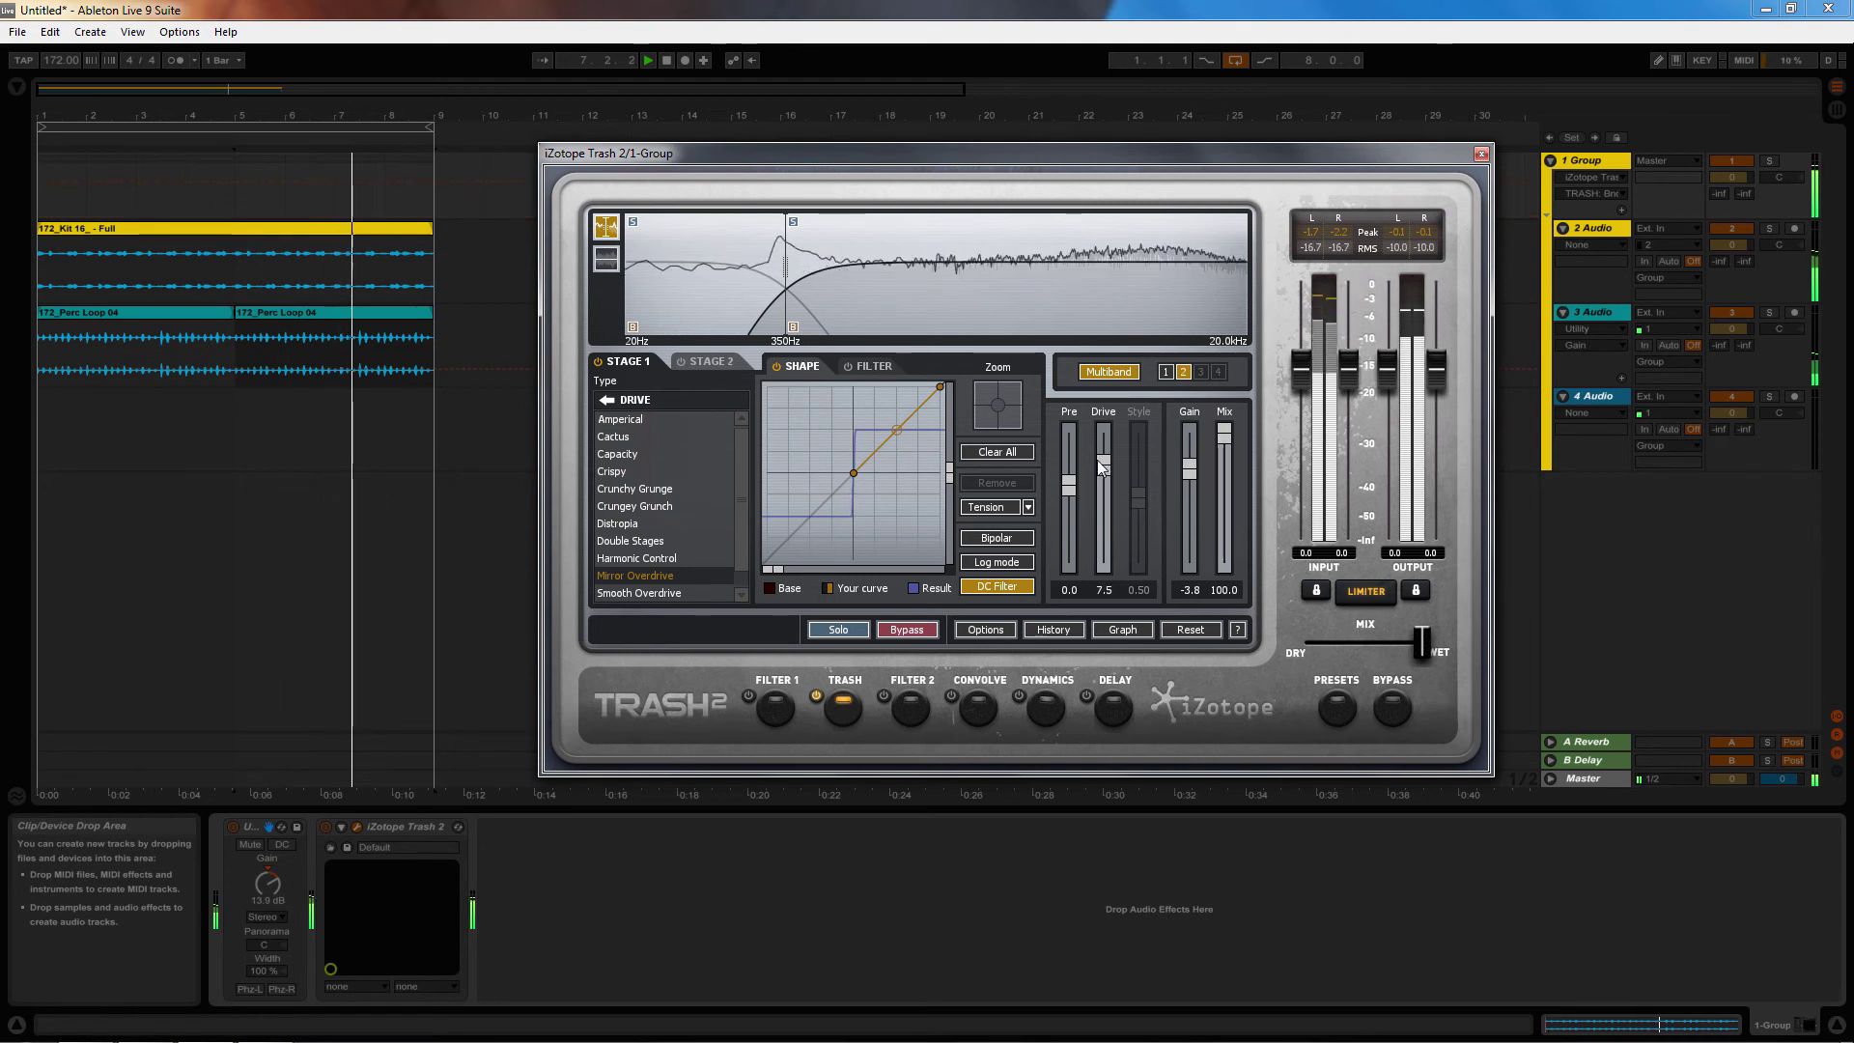
# Set the high band's Drive to 4.8 and Mix to 47.8 and compare the drums with the bypassed signal
pyautogui.moveTo(1103, 515)
pyautogui.mouseDown()
pyautogui.moveTo(1101, 473)
pyautogui.moveTo(1110, 504)
pyautogui.mouseUp()
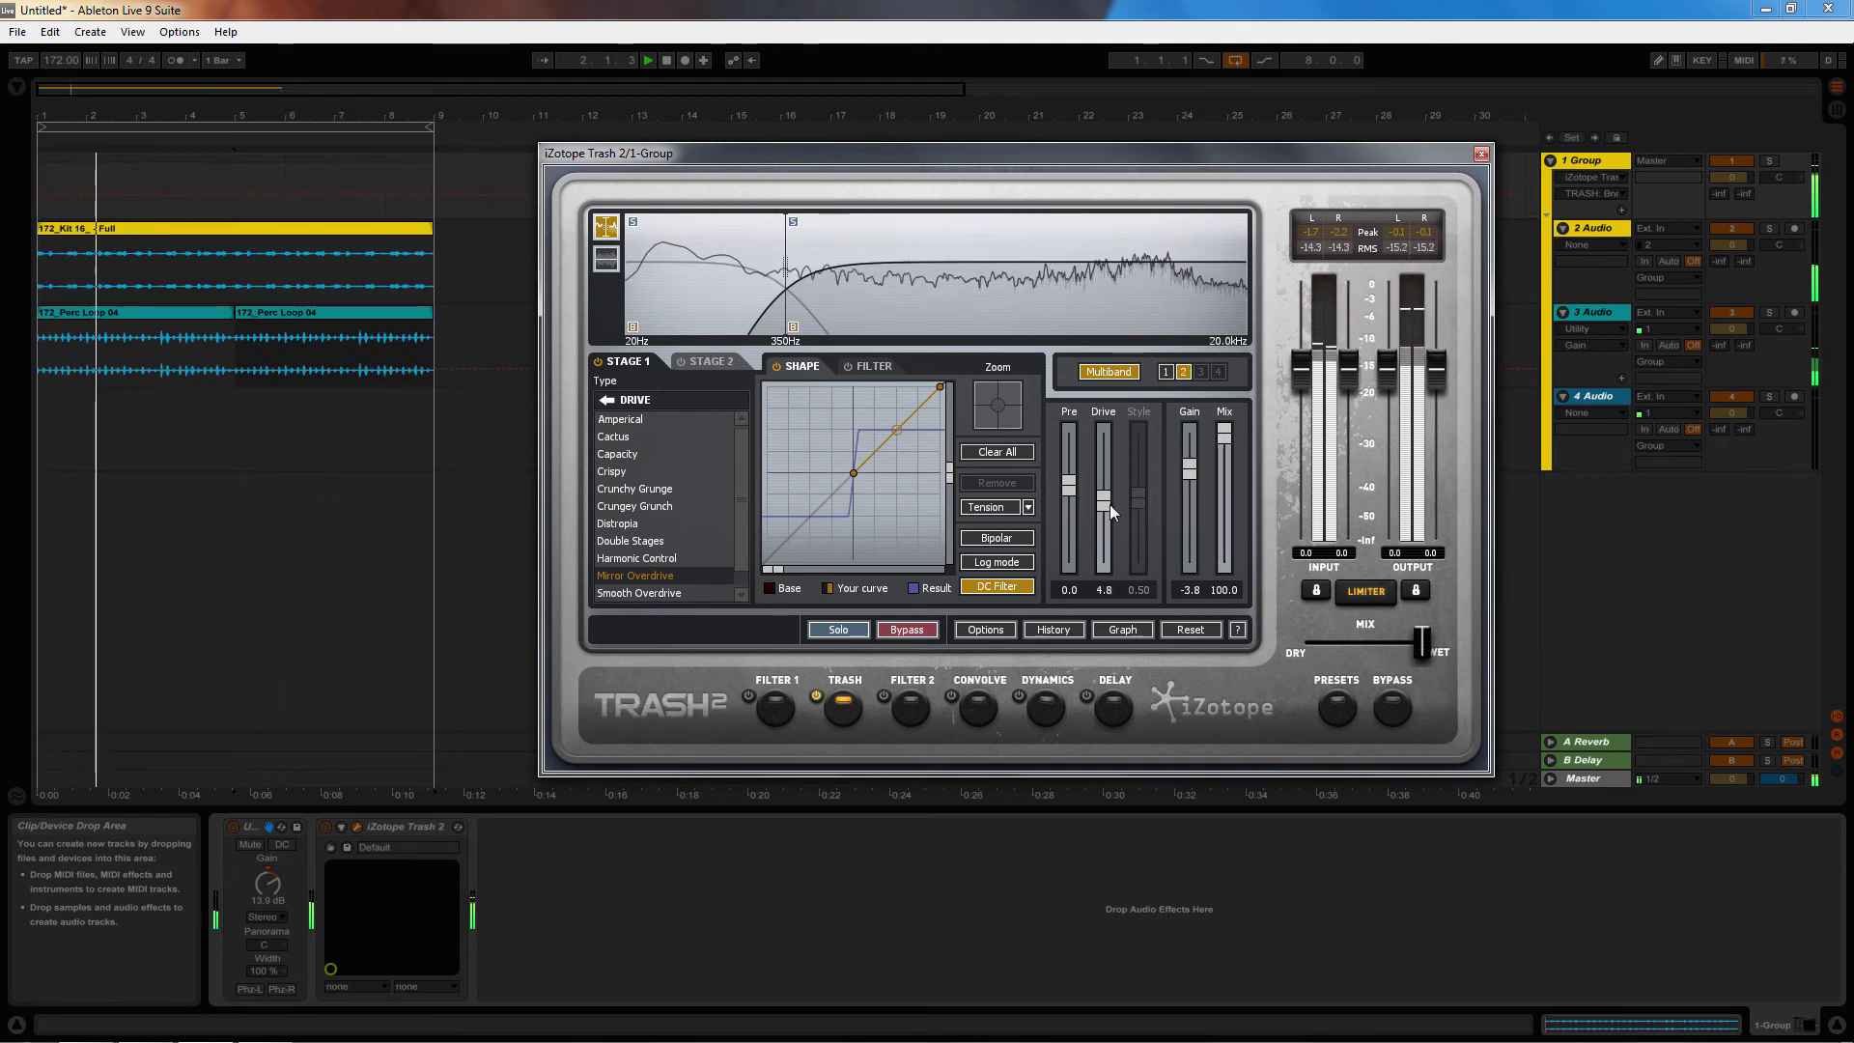
pyautogui.moveTo(1224, 442); pyautogui.dragTo(1220, 512)
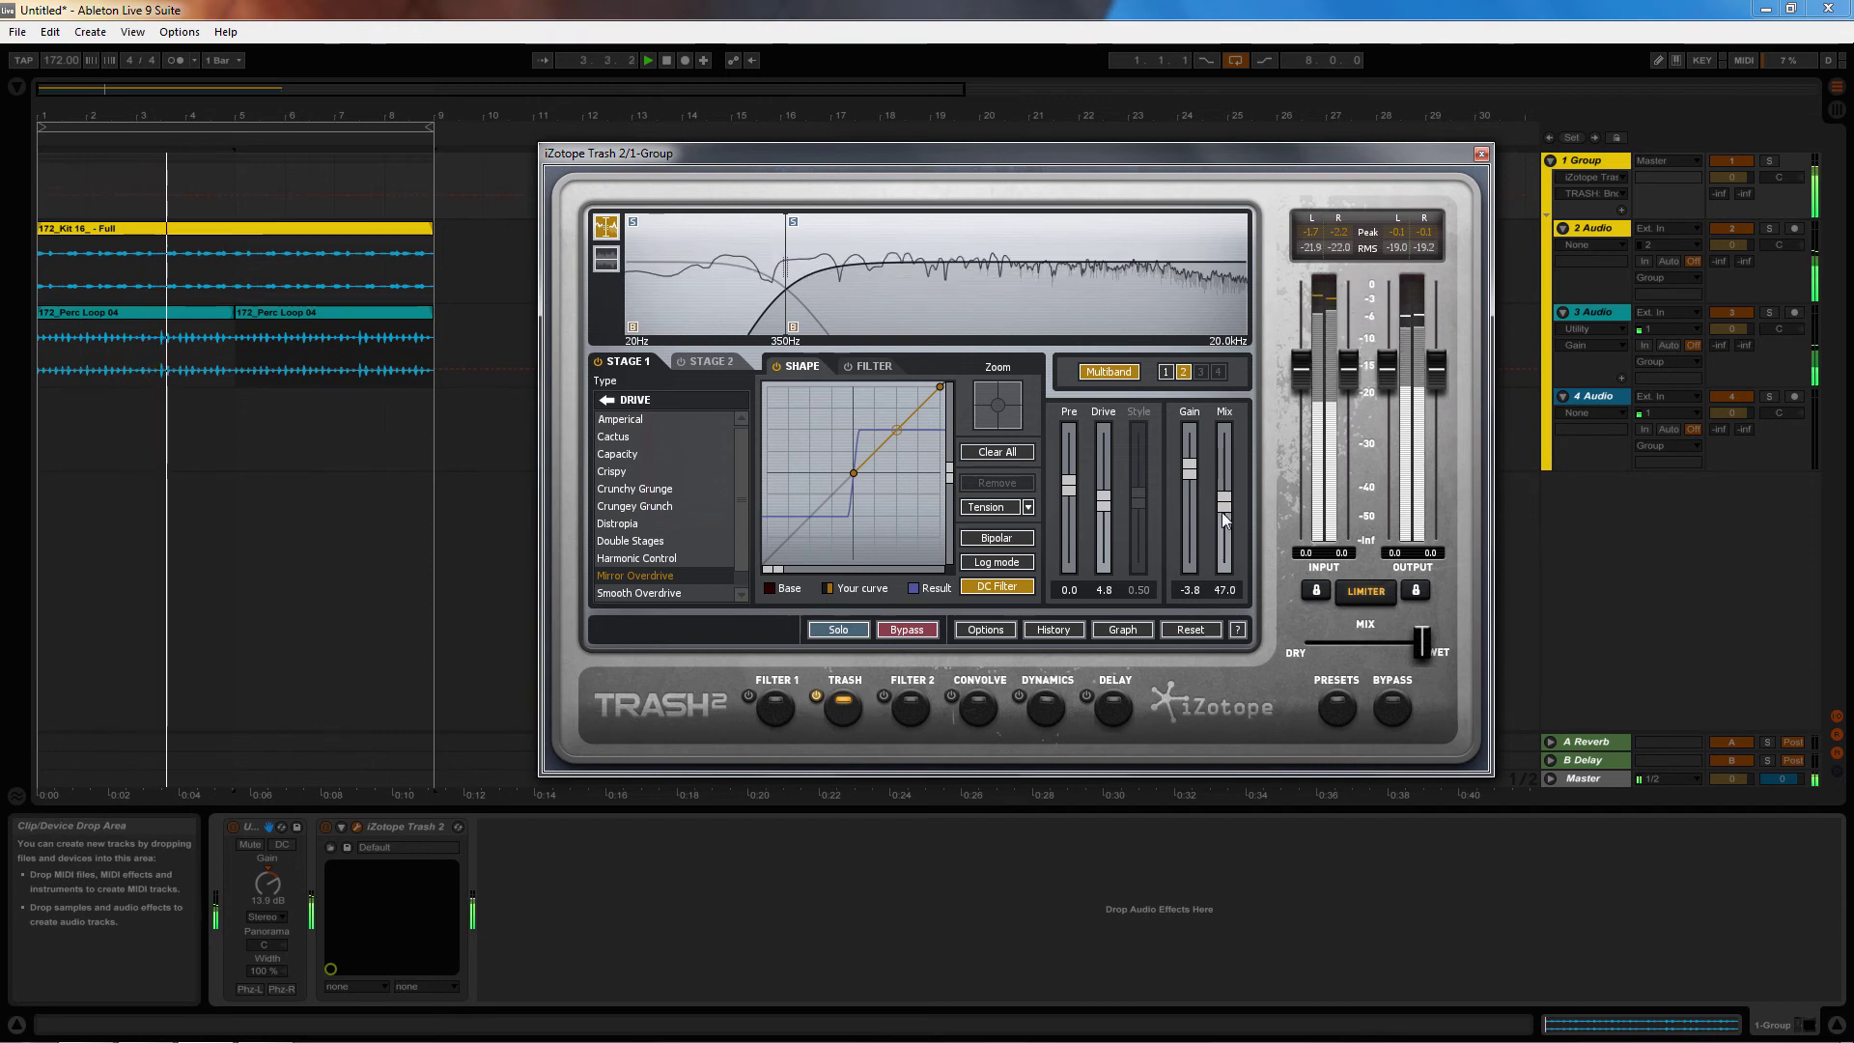
pyautogui.click(1397, 710)
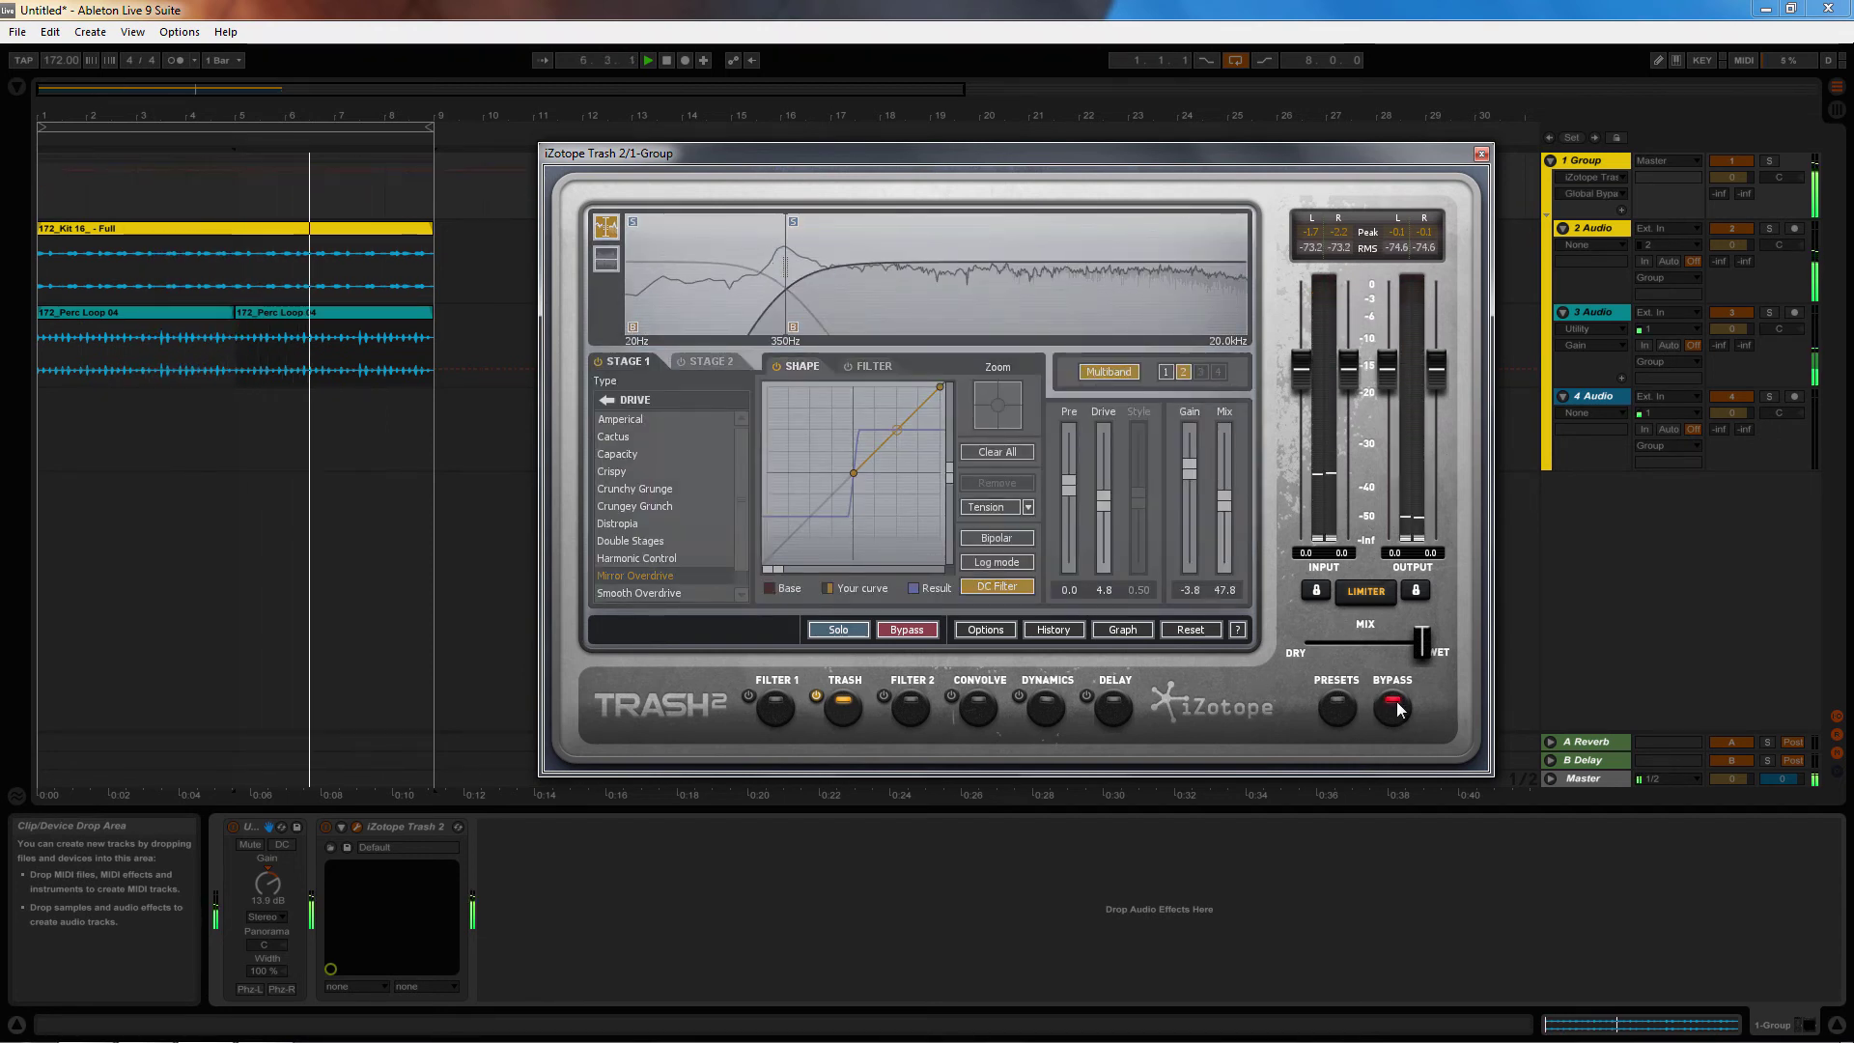
pyautogui.click(1396, 710)
# Lower the high band's Mix to 22.4 and compare the result with the bypassed signal
pyautogui.moveTo(1225, 503); pyautogui.dragTo(1233, 541)
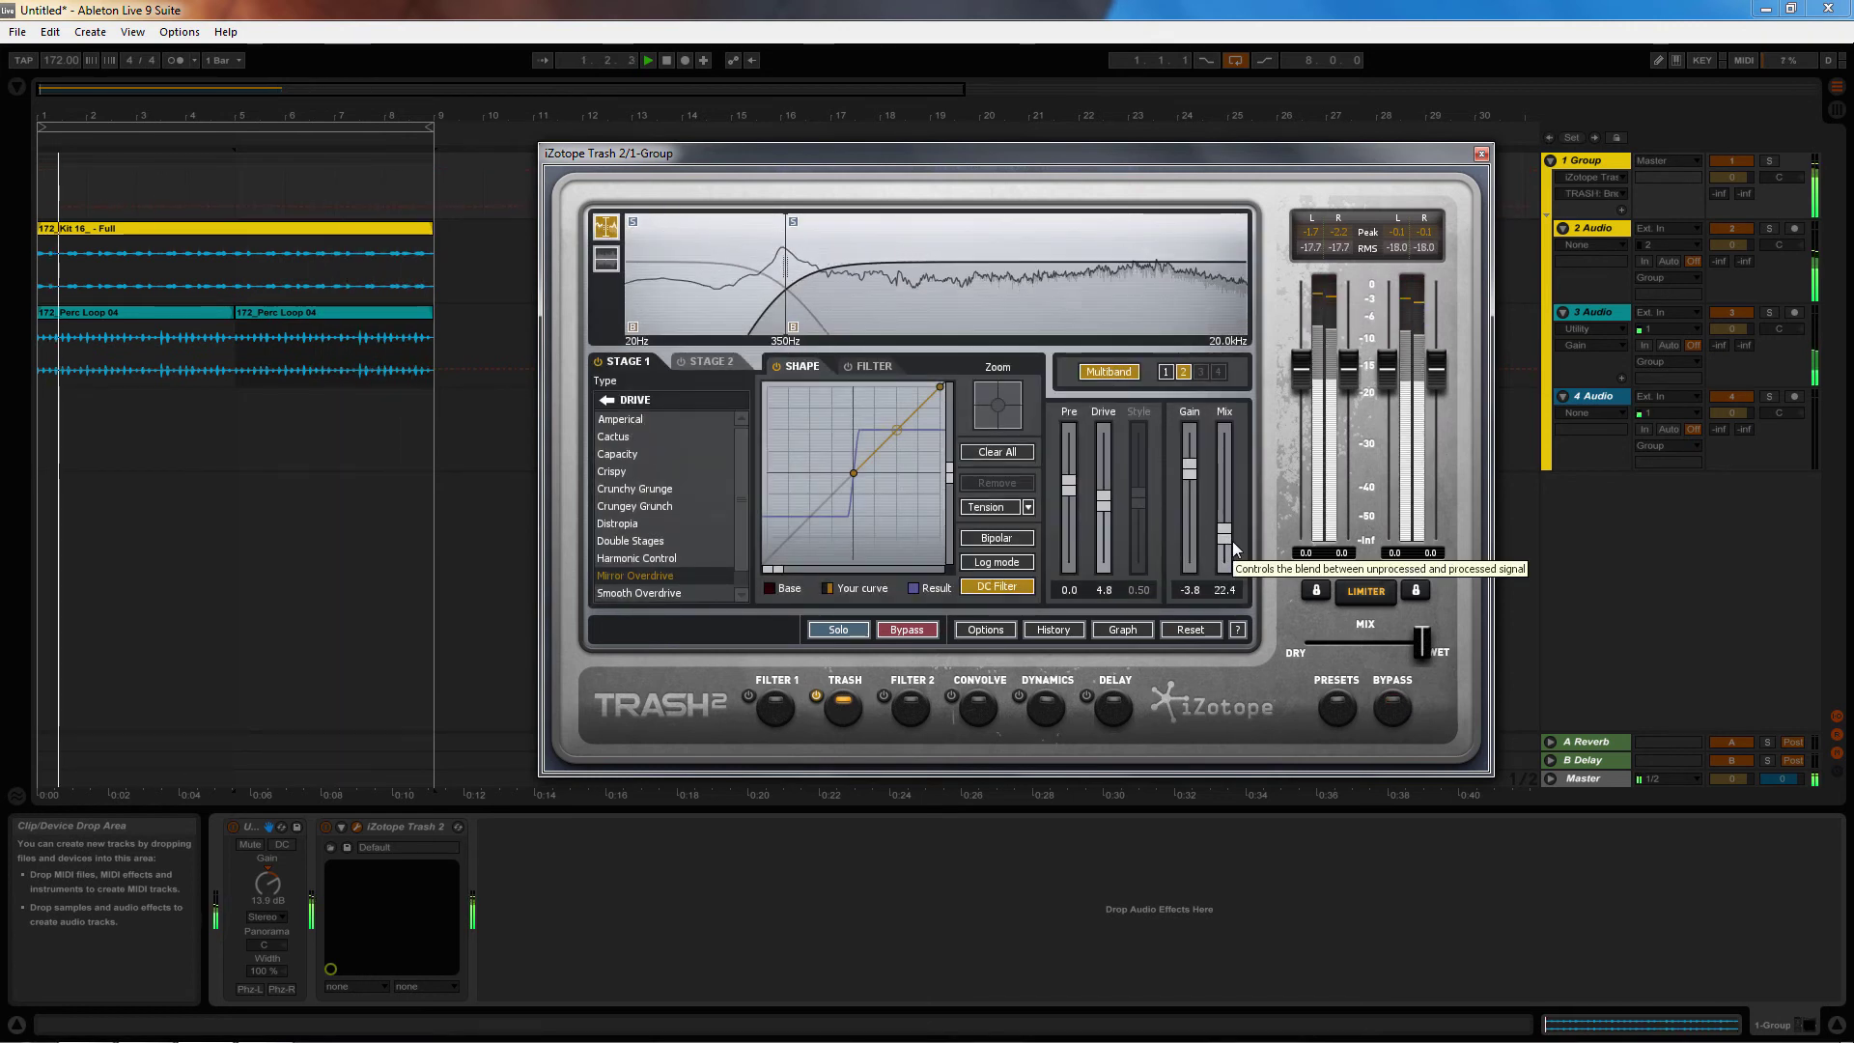
pyautogui.click(1400, 705)
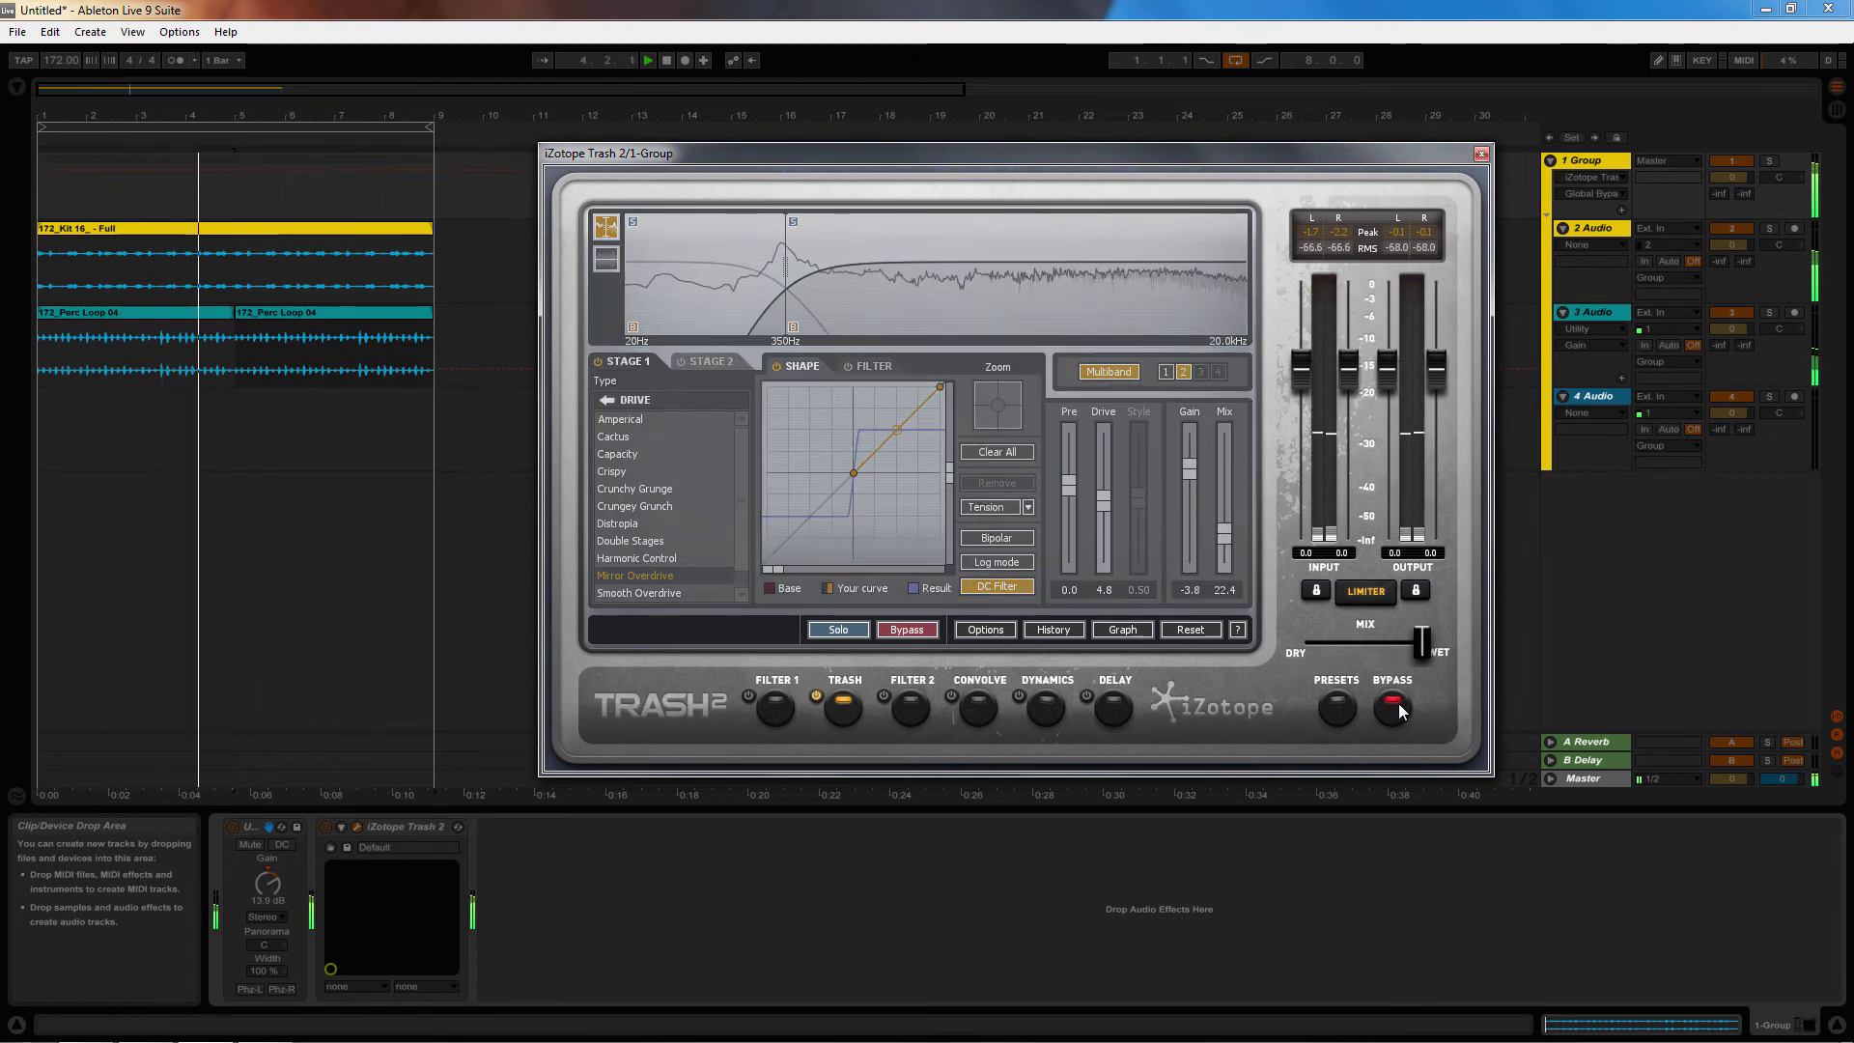
pyautogui.click(1399, 706)
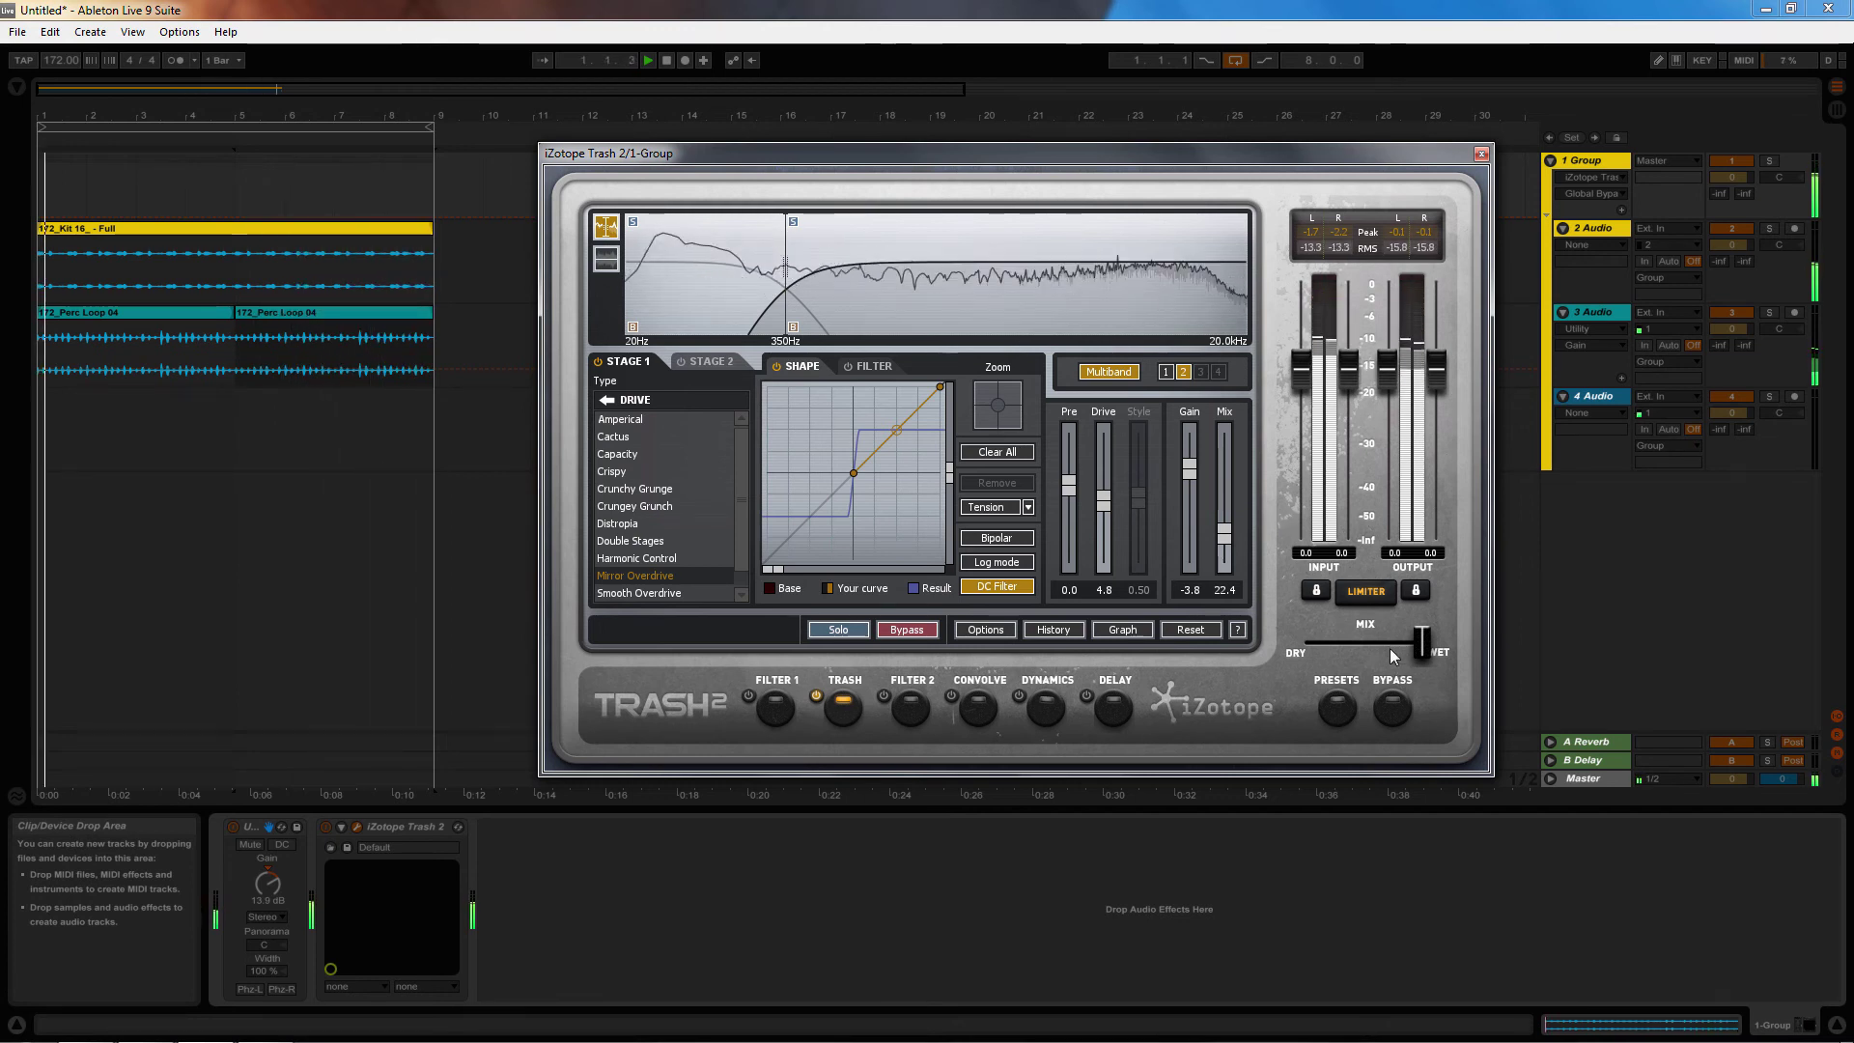
# Audition Distropia, Crunchy Grunge and the Retro type Hard Chip on the high band
pyautogui.click(618, 528)
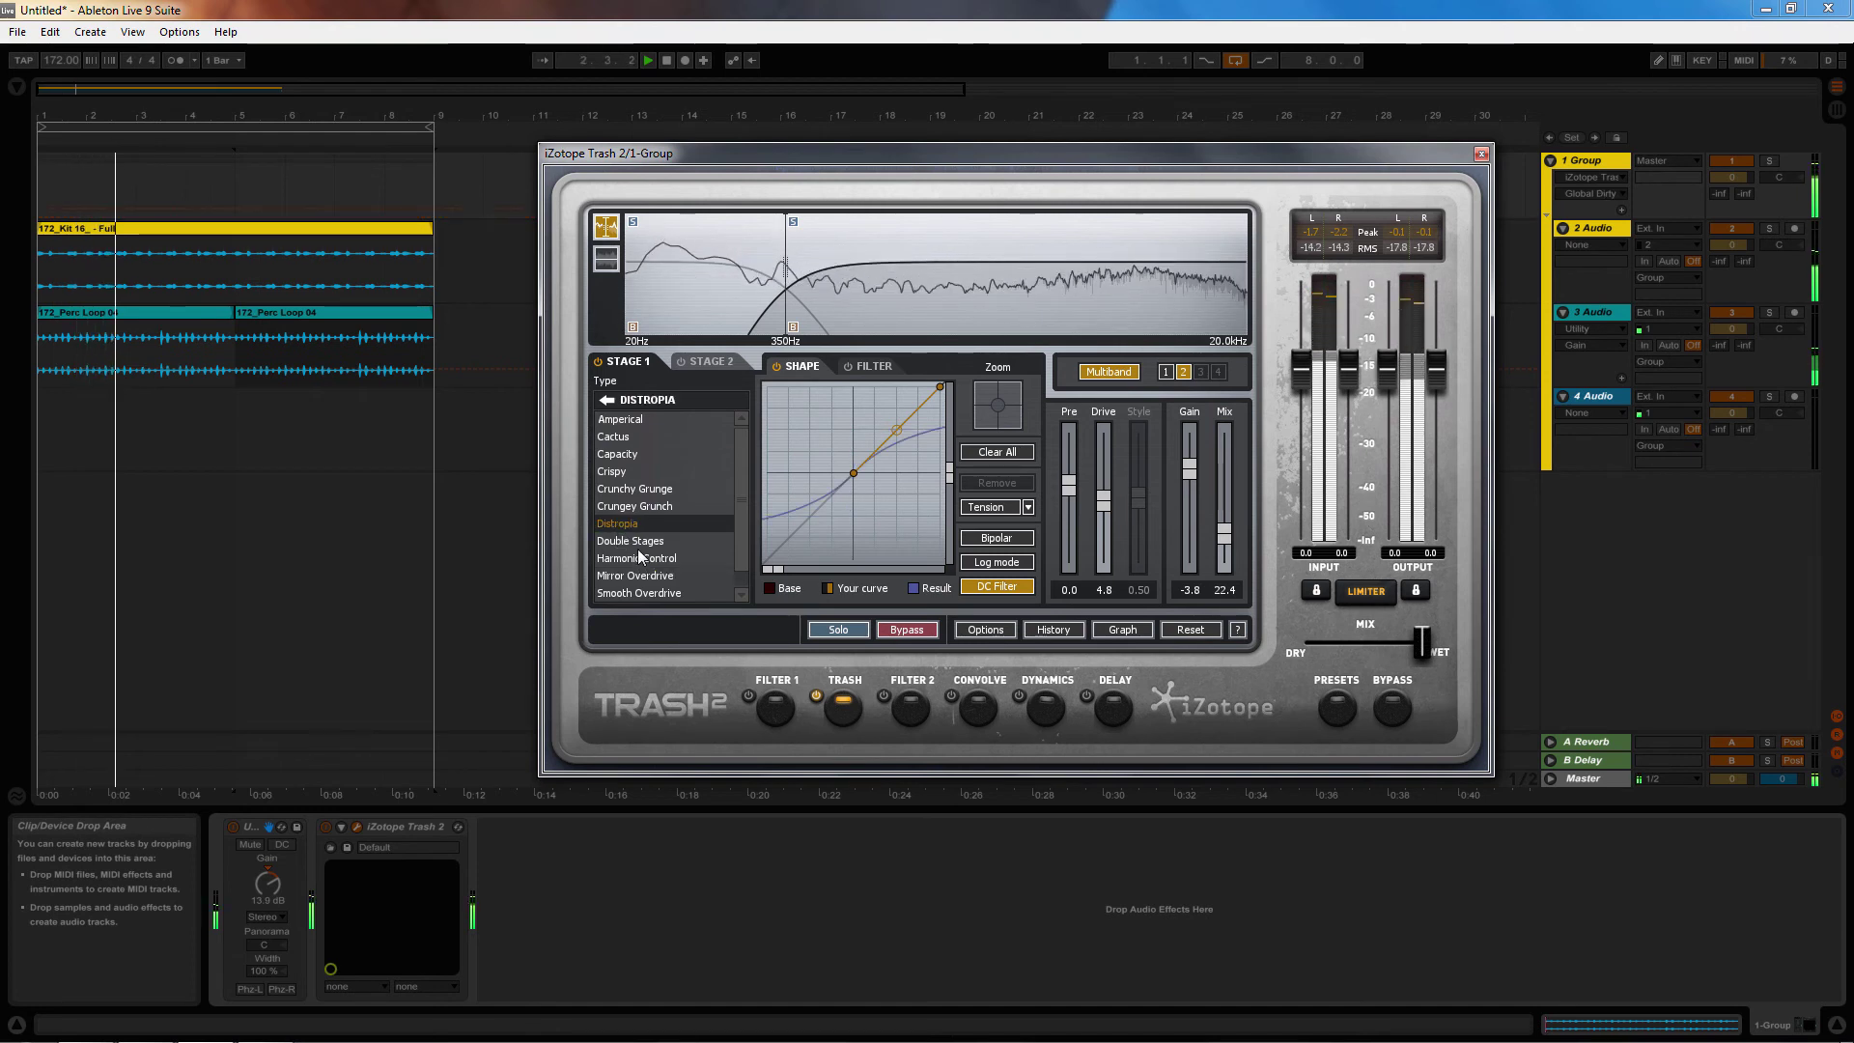
pyautogui.click(657, 489)
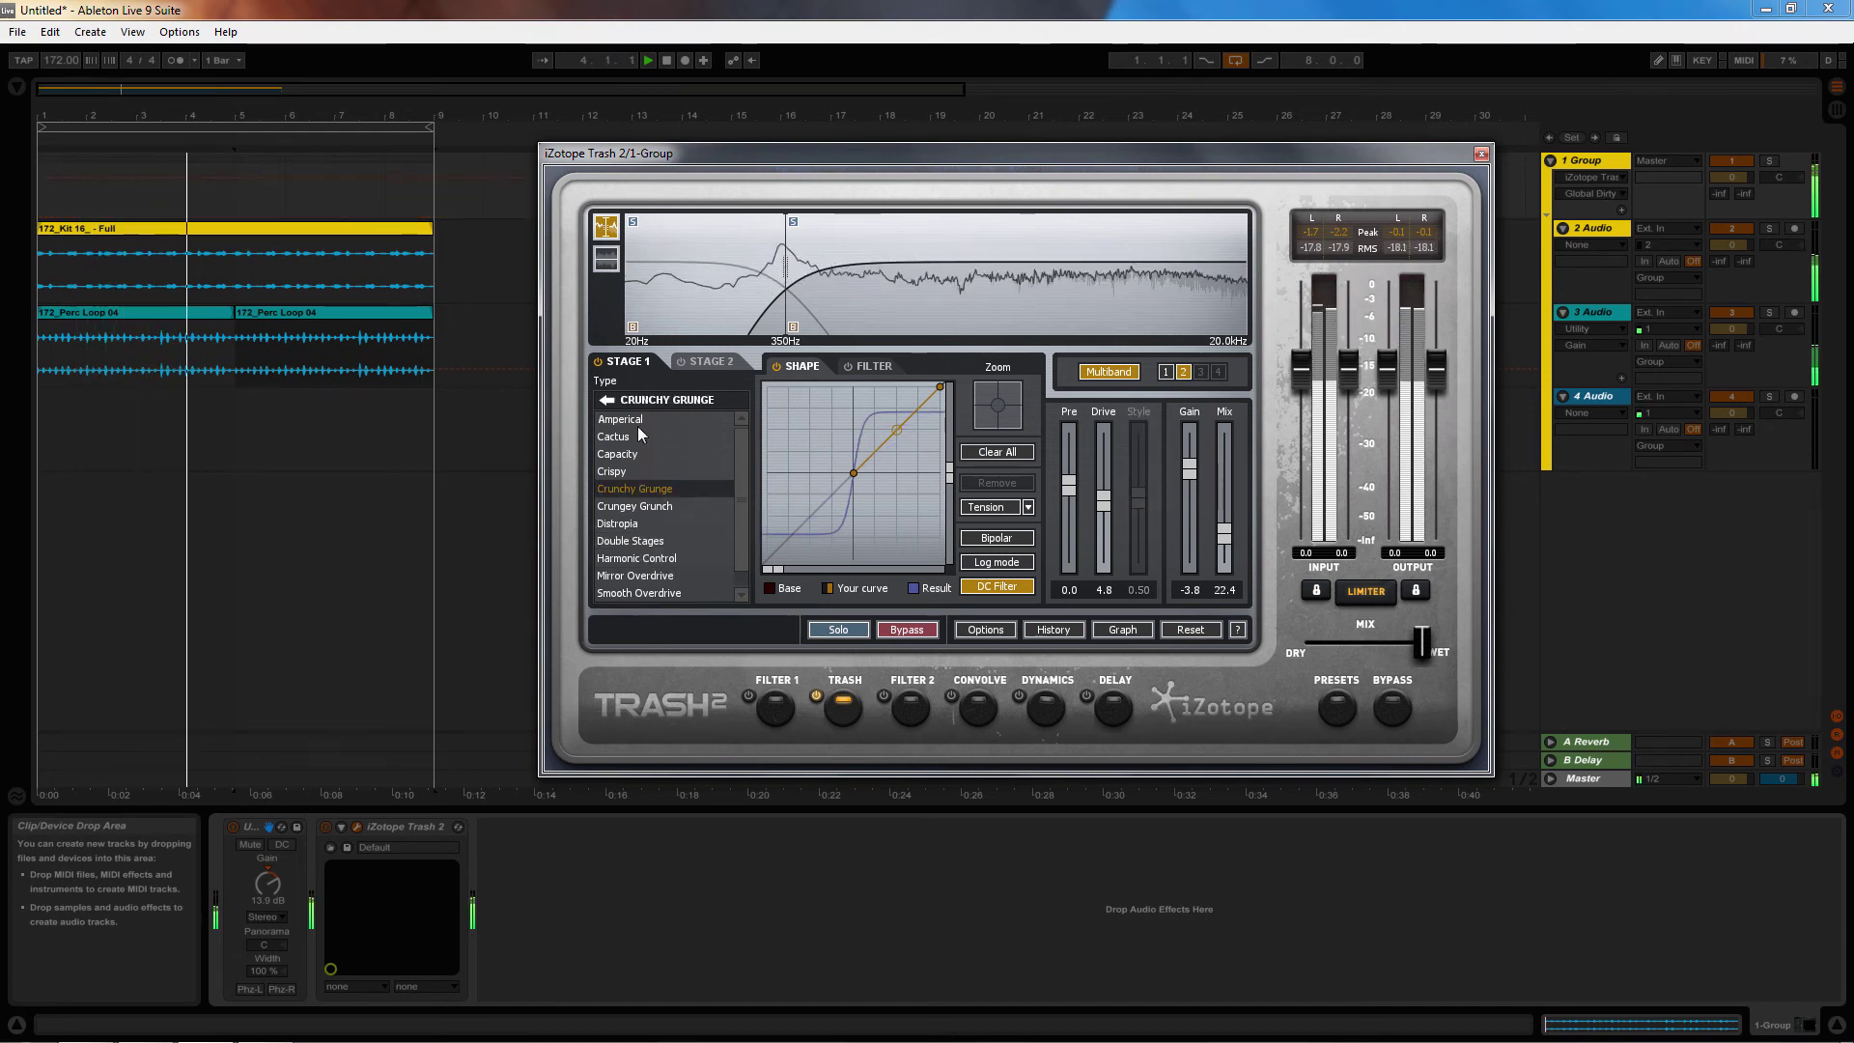
pyautogui.click(606, 400)
pyautogui.click(633, 518)
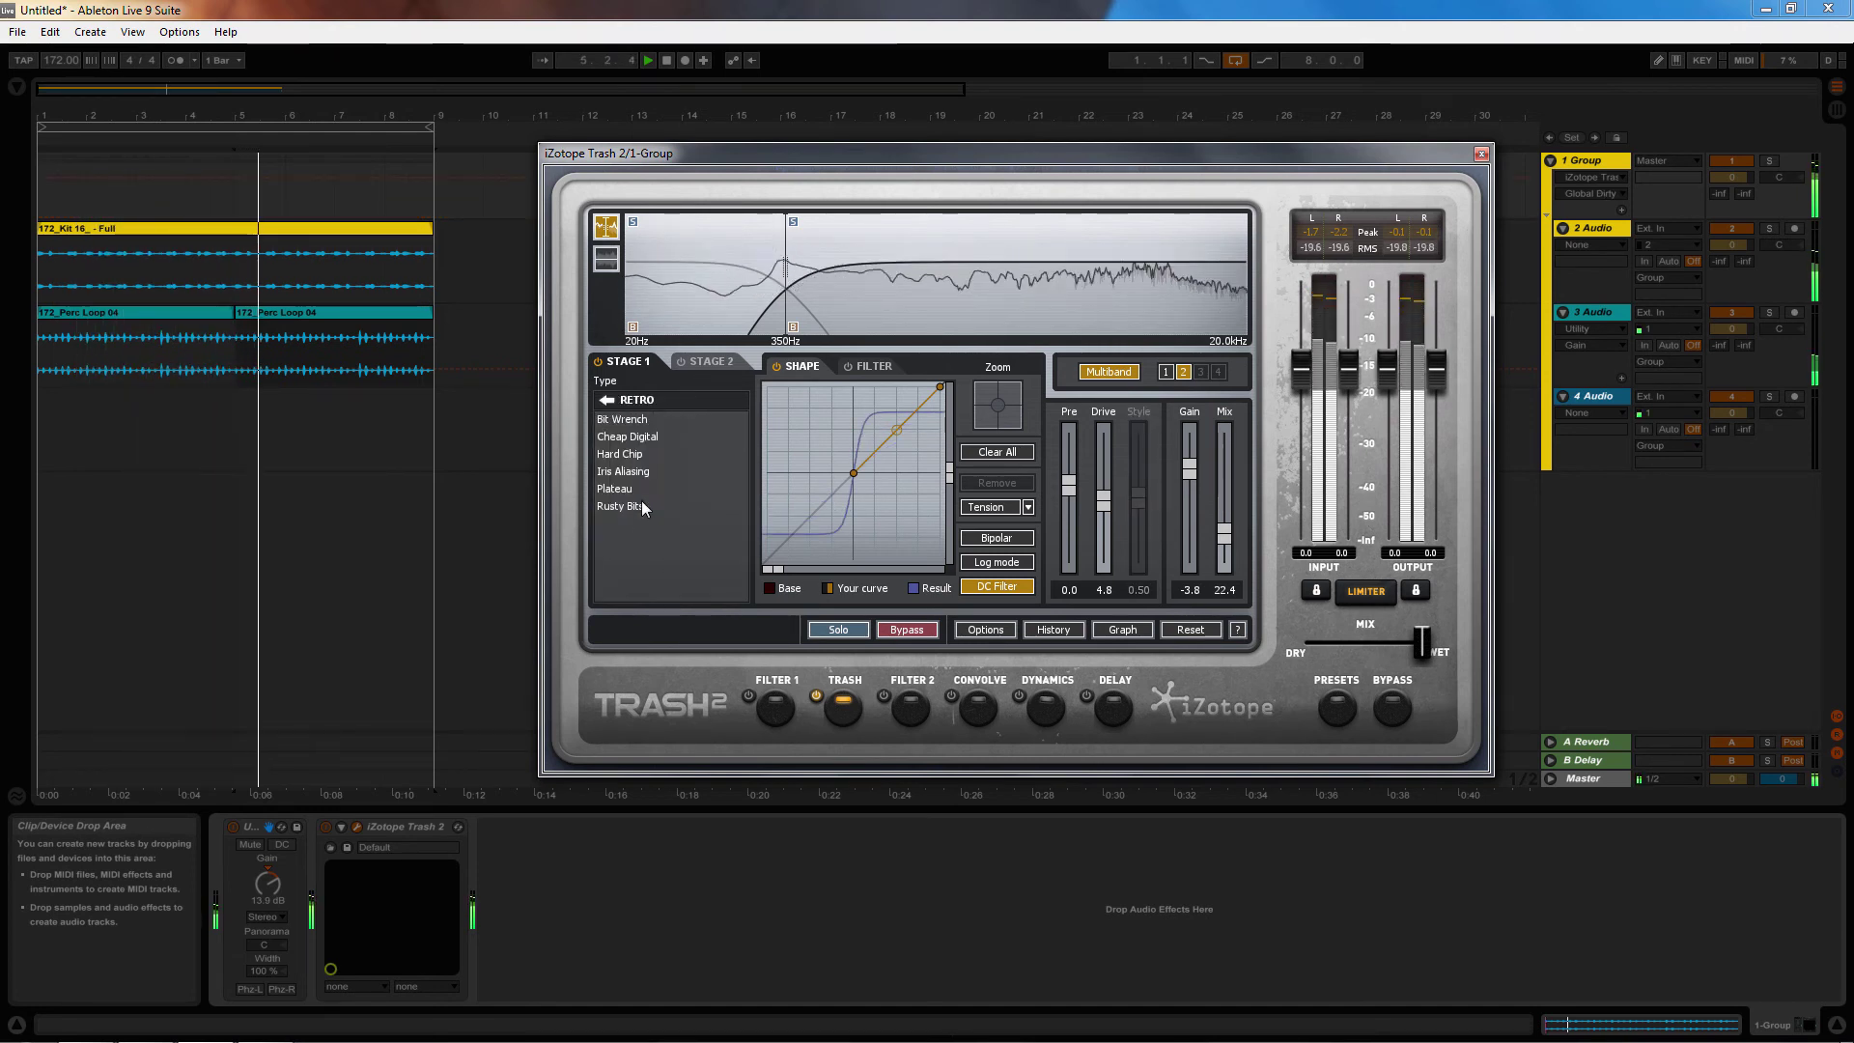
pyautogui.click(637, 450)
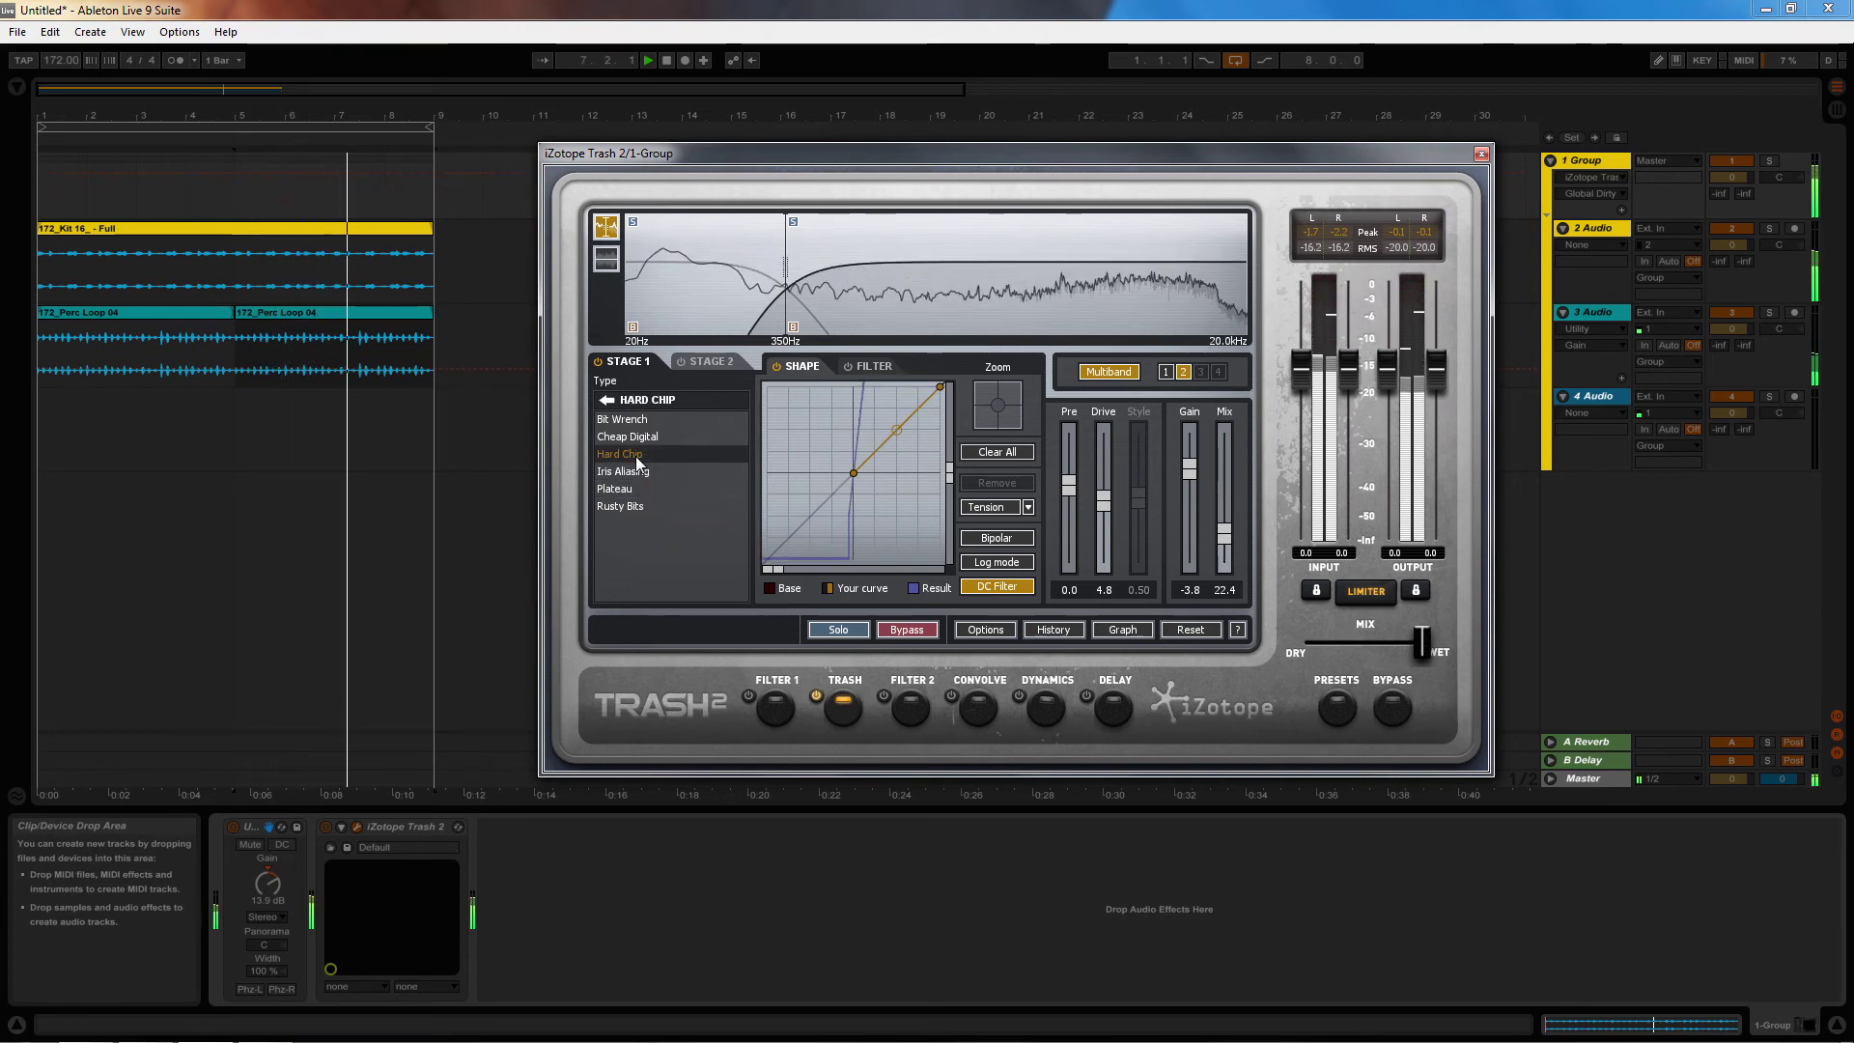
# Try the Saturate types Mild Excitement and Push Pull on the high band and settle on Tape Saturation
pyautogui.click(607, 400)
pyautogui.click(654, 525)
pyautogui.click(634, 507)
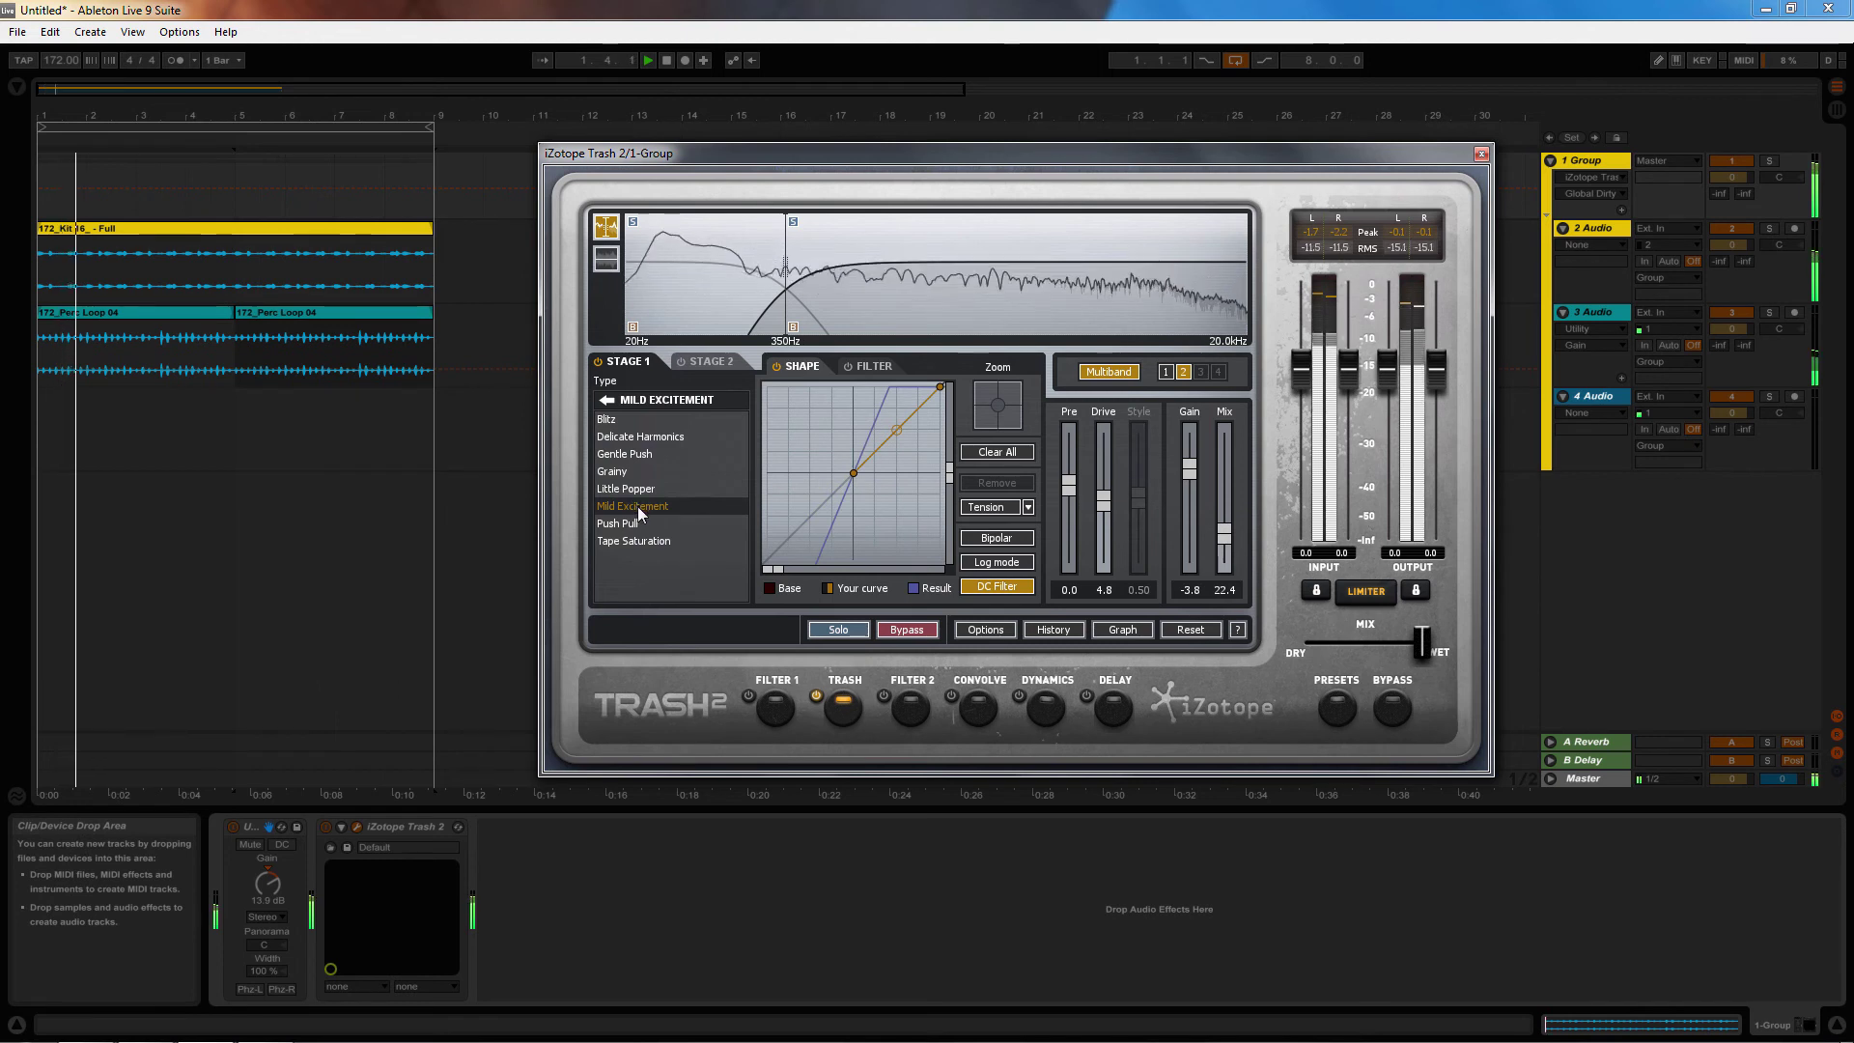
pyautogui.click(638, 523)
pyautogui.click(654, 542)
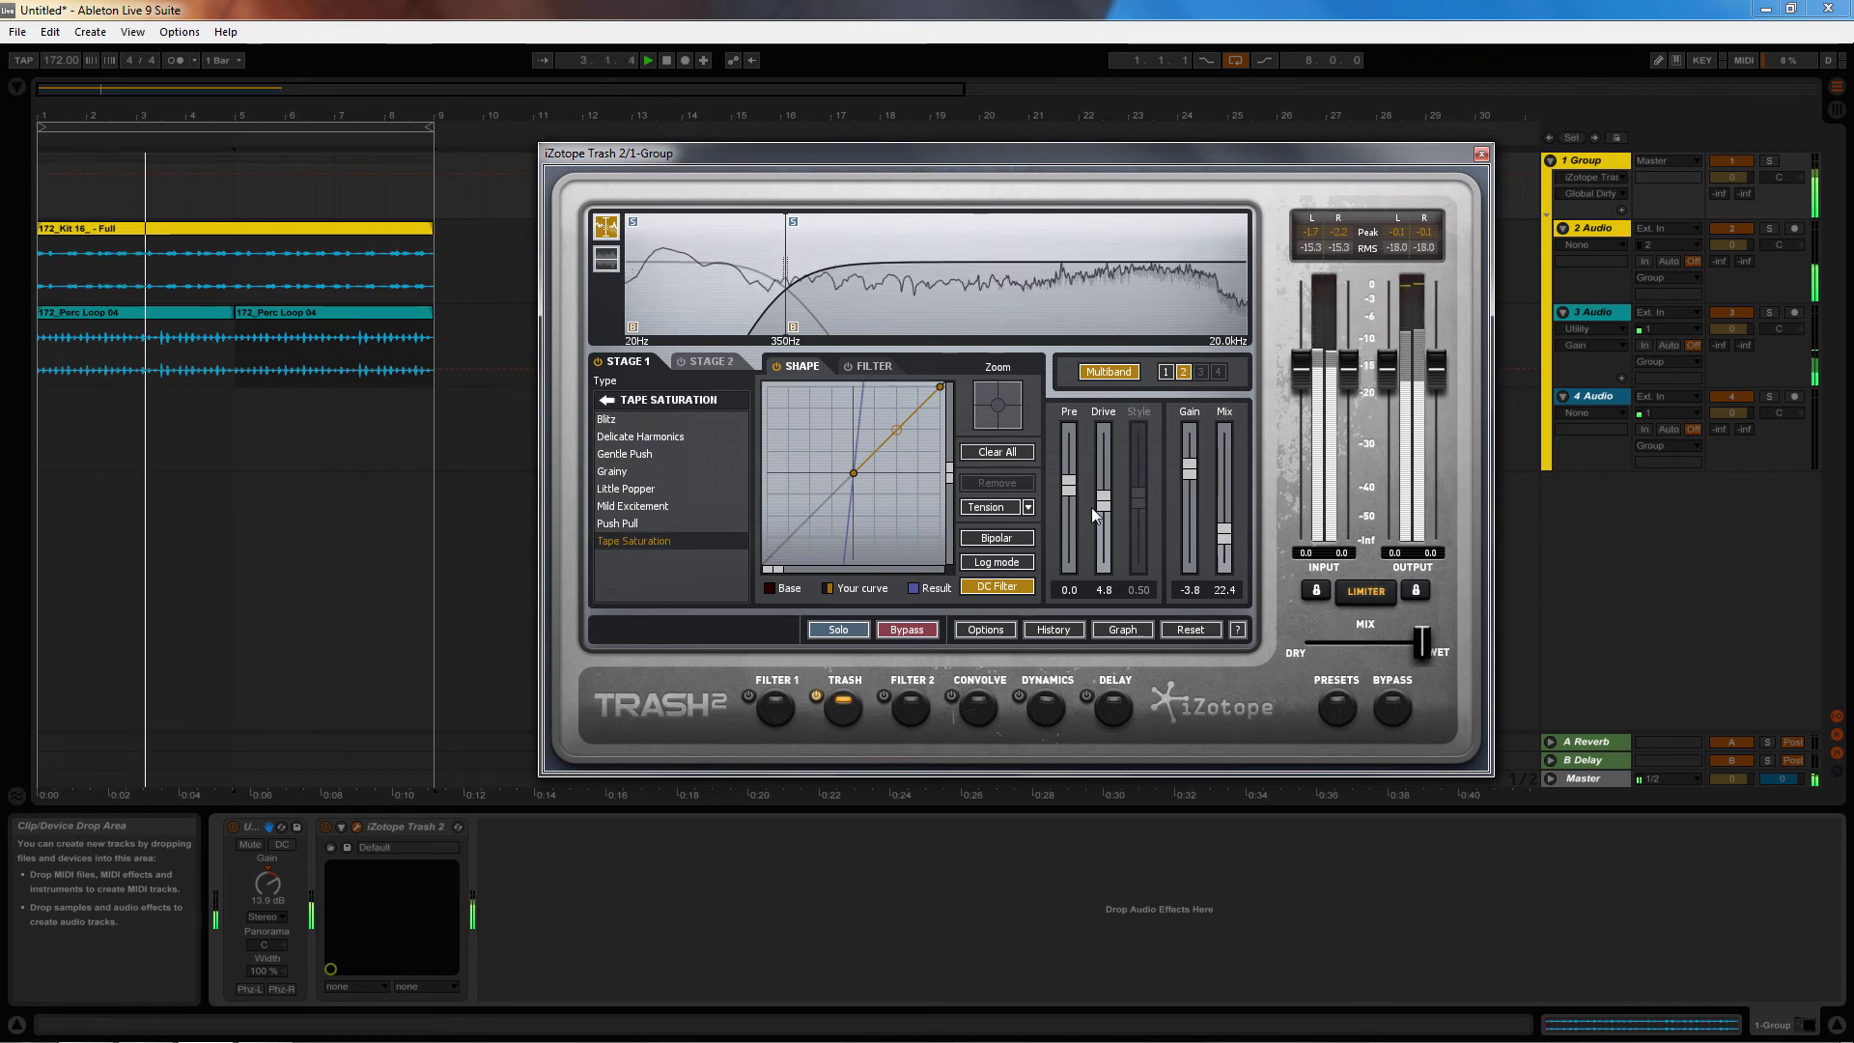
# Set the high band's Drive to 5.4, Gain to -14.6 and Mix to 56.0, comparing the saturated drums with bypass
pyautogui.moveTo(1104, 501)
pyautogui.mouseDown()
pyautogui.moveTo(1110, 460)
pyautogui.moveTo(1110, 483)
pyautogui.mouseUp()
pyautogui.moveTo(1229, 526)
pyautogui.mouseDown()
pyautogui.moveTo(1226, 434)
pyautogui.moveTo(1188, 488)
pyautogui.moveTo(1226, 493)
pyautogui.mouseUp()
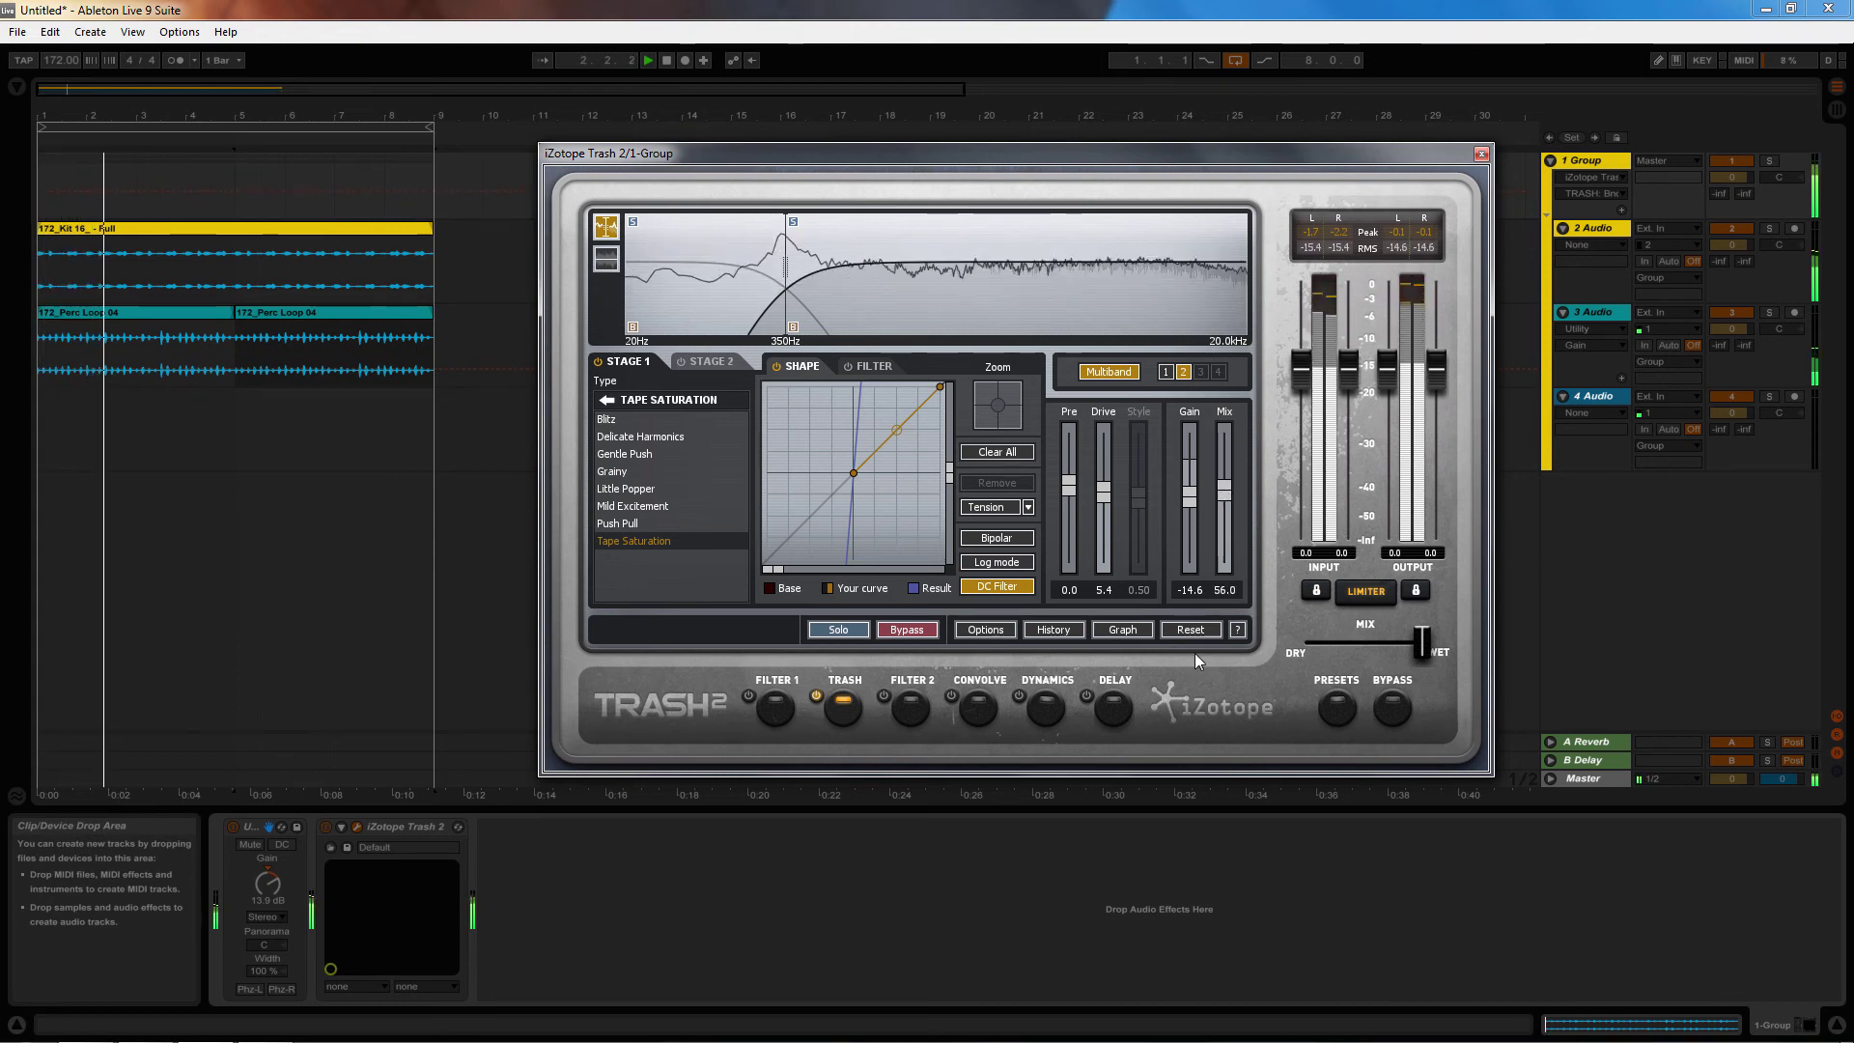
pyautogui.click(1398, 704)
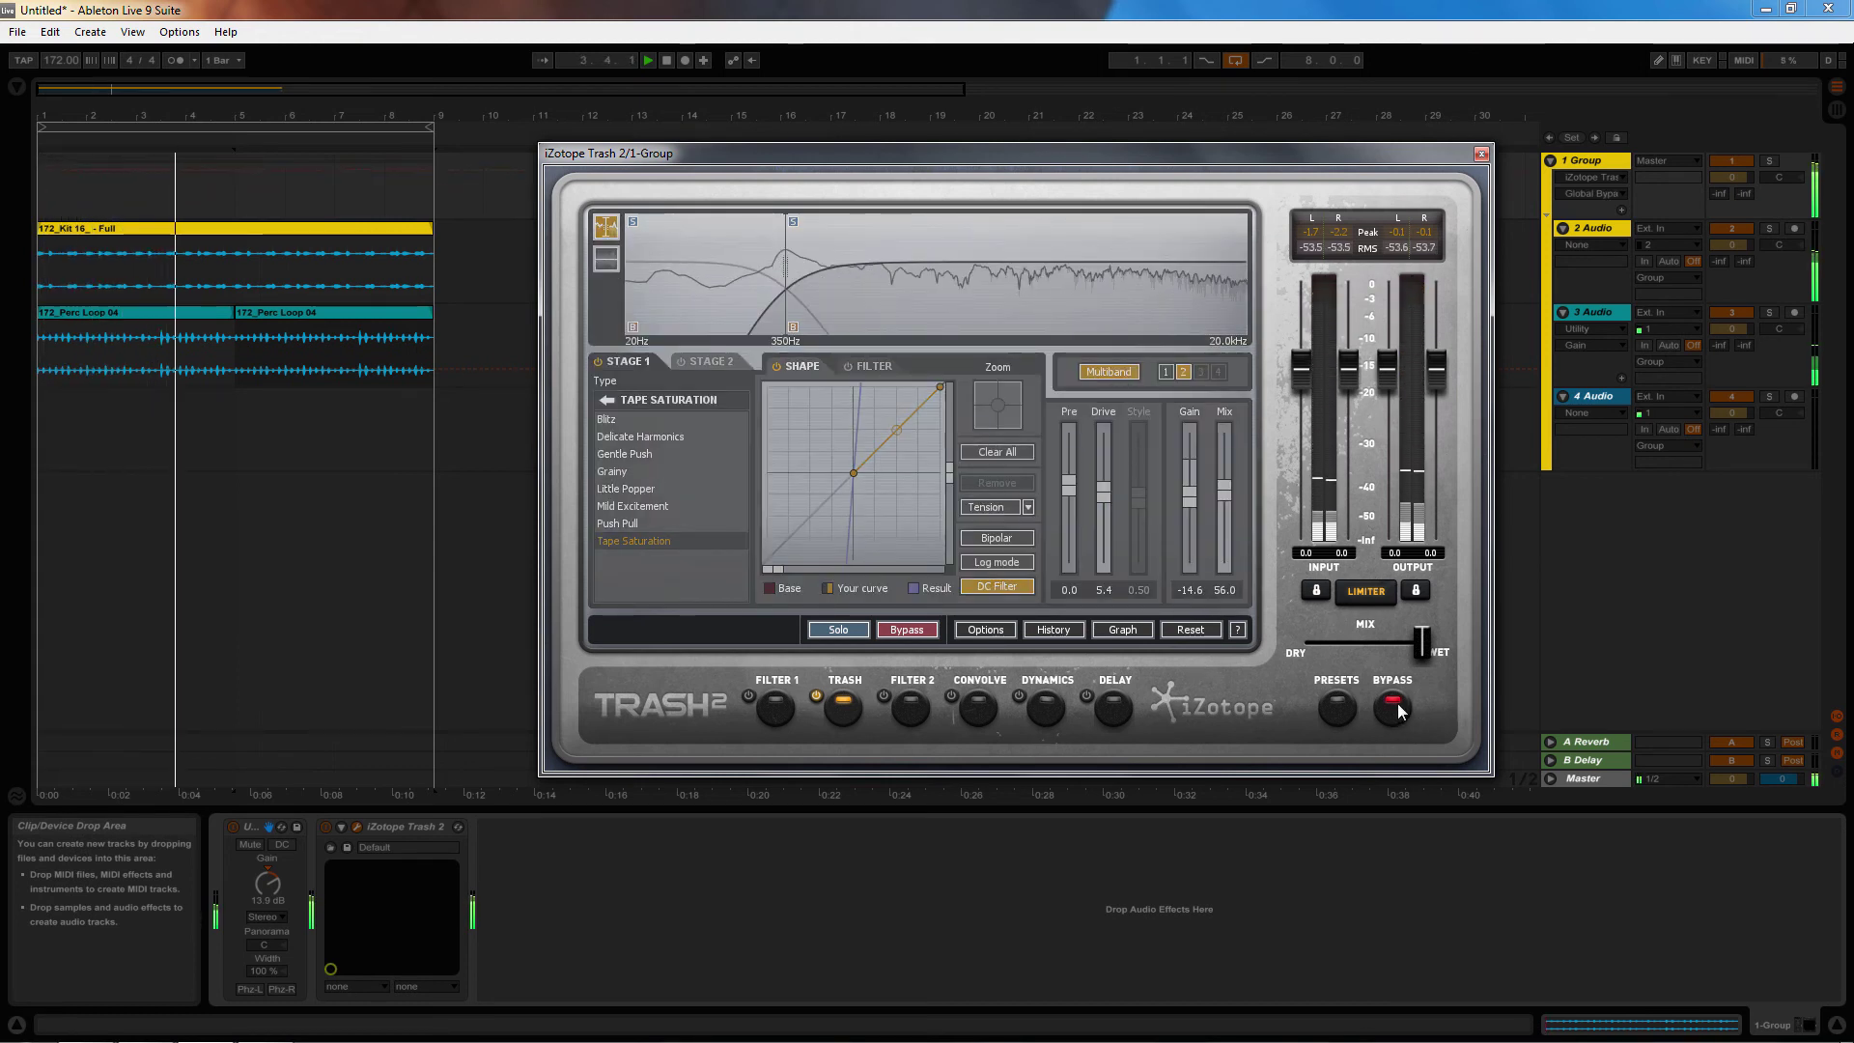
pyautogui.click(1399, 704)
# Reduce the high band's Mix to 41.8 and Gain to -17.2, and compare again with the bypassed drums
pyautogui.moveTo(1225, 519)
pyautogui.mouseDown()
pyautogui.moveTo(1195, 513)
pyautogui.moveTo(1225, 514)
pyautogui.mouseUp()
pyautogui.click(1389, 704)
pyautogui.click(1391, 706)
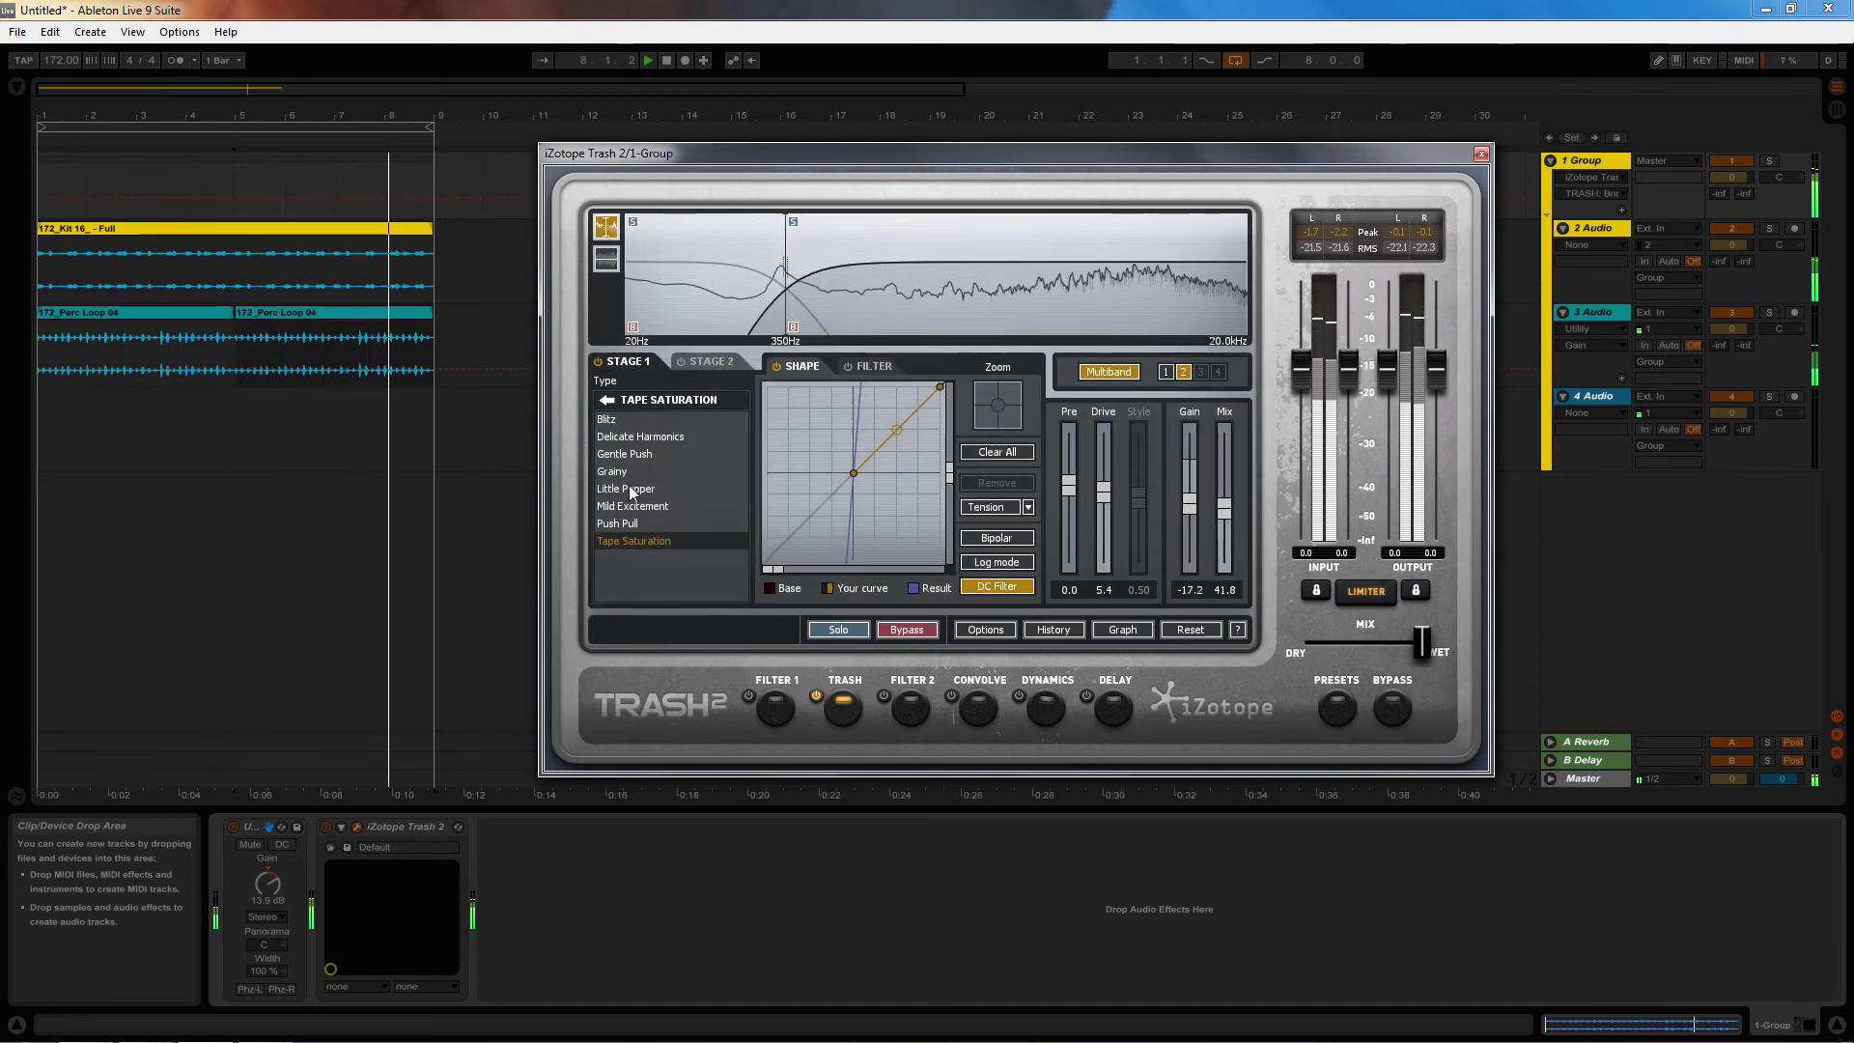
# Switch the high band to the Distort type Crunchy Taco and set Mix to 35.1
pyautogui.click(606, 400)
pyautogui.click(634, 438)
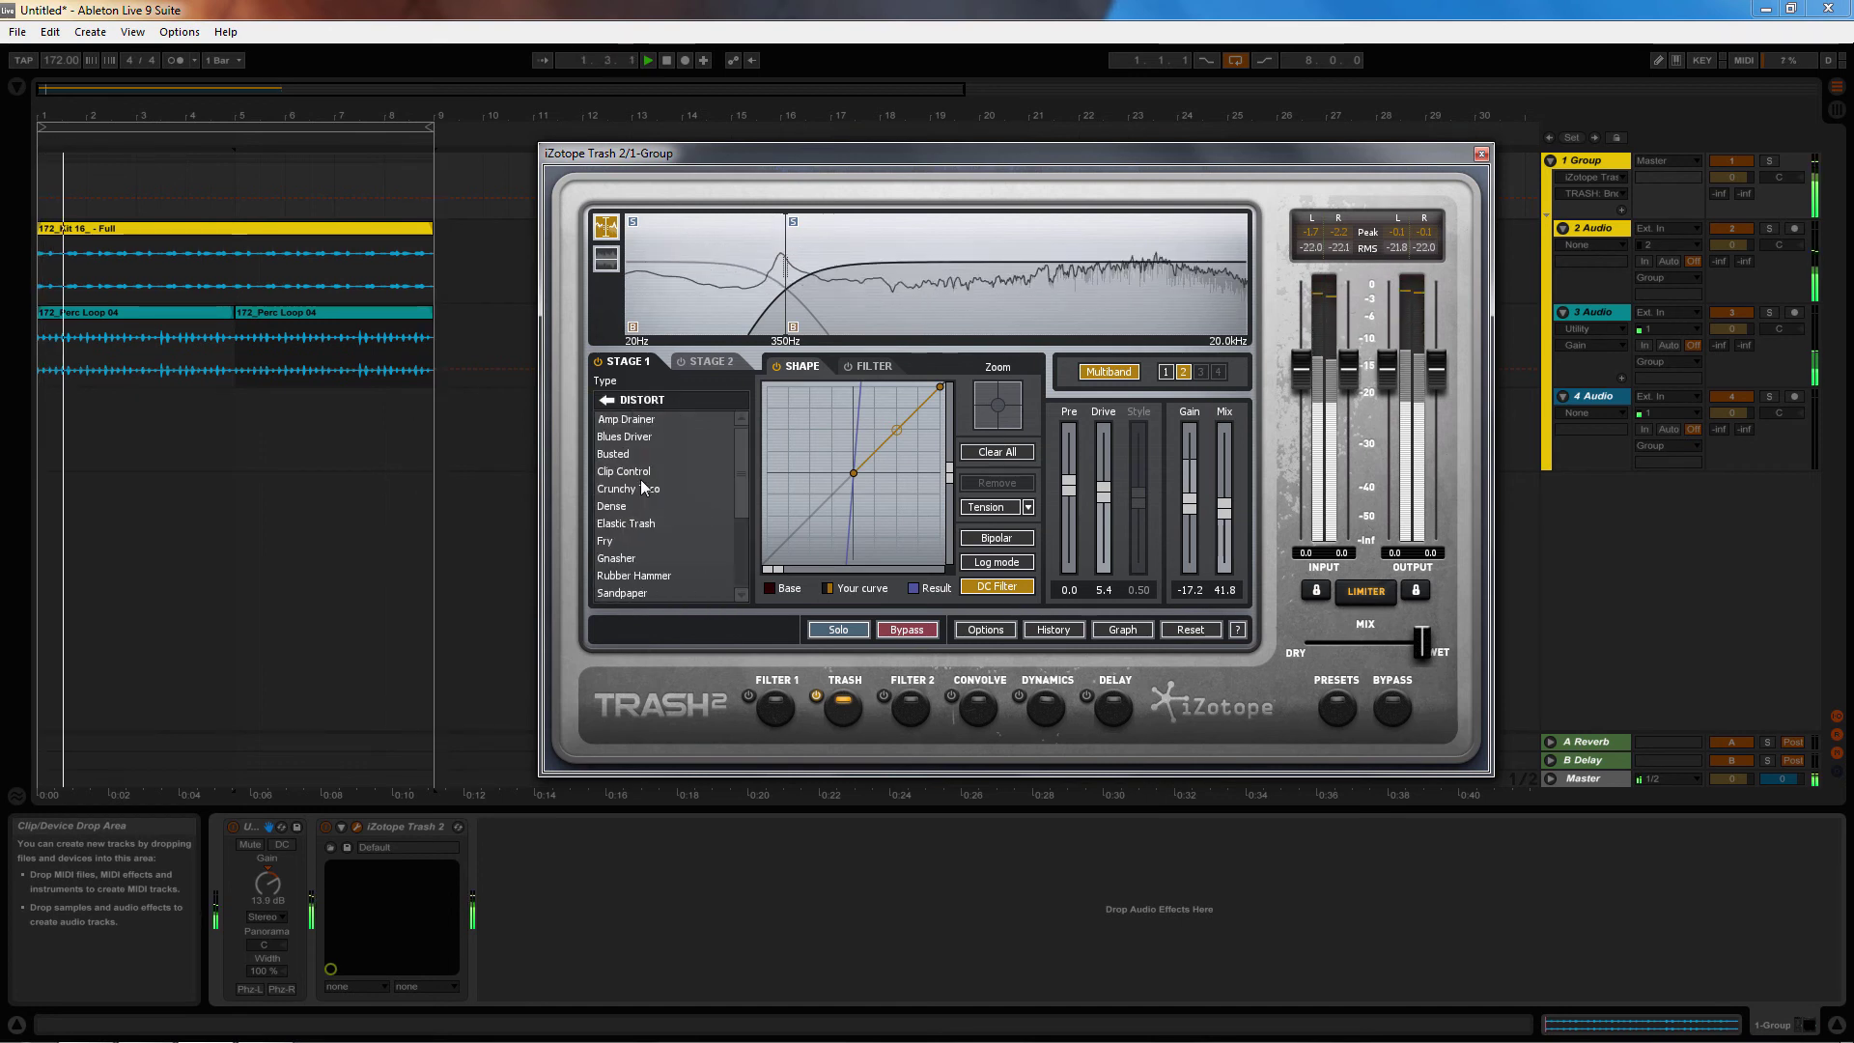
pyautogui.click(642, 486)
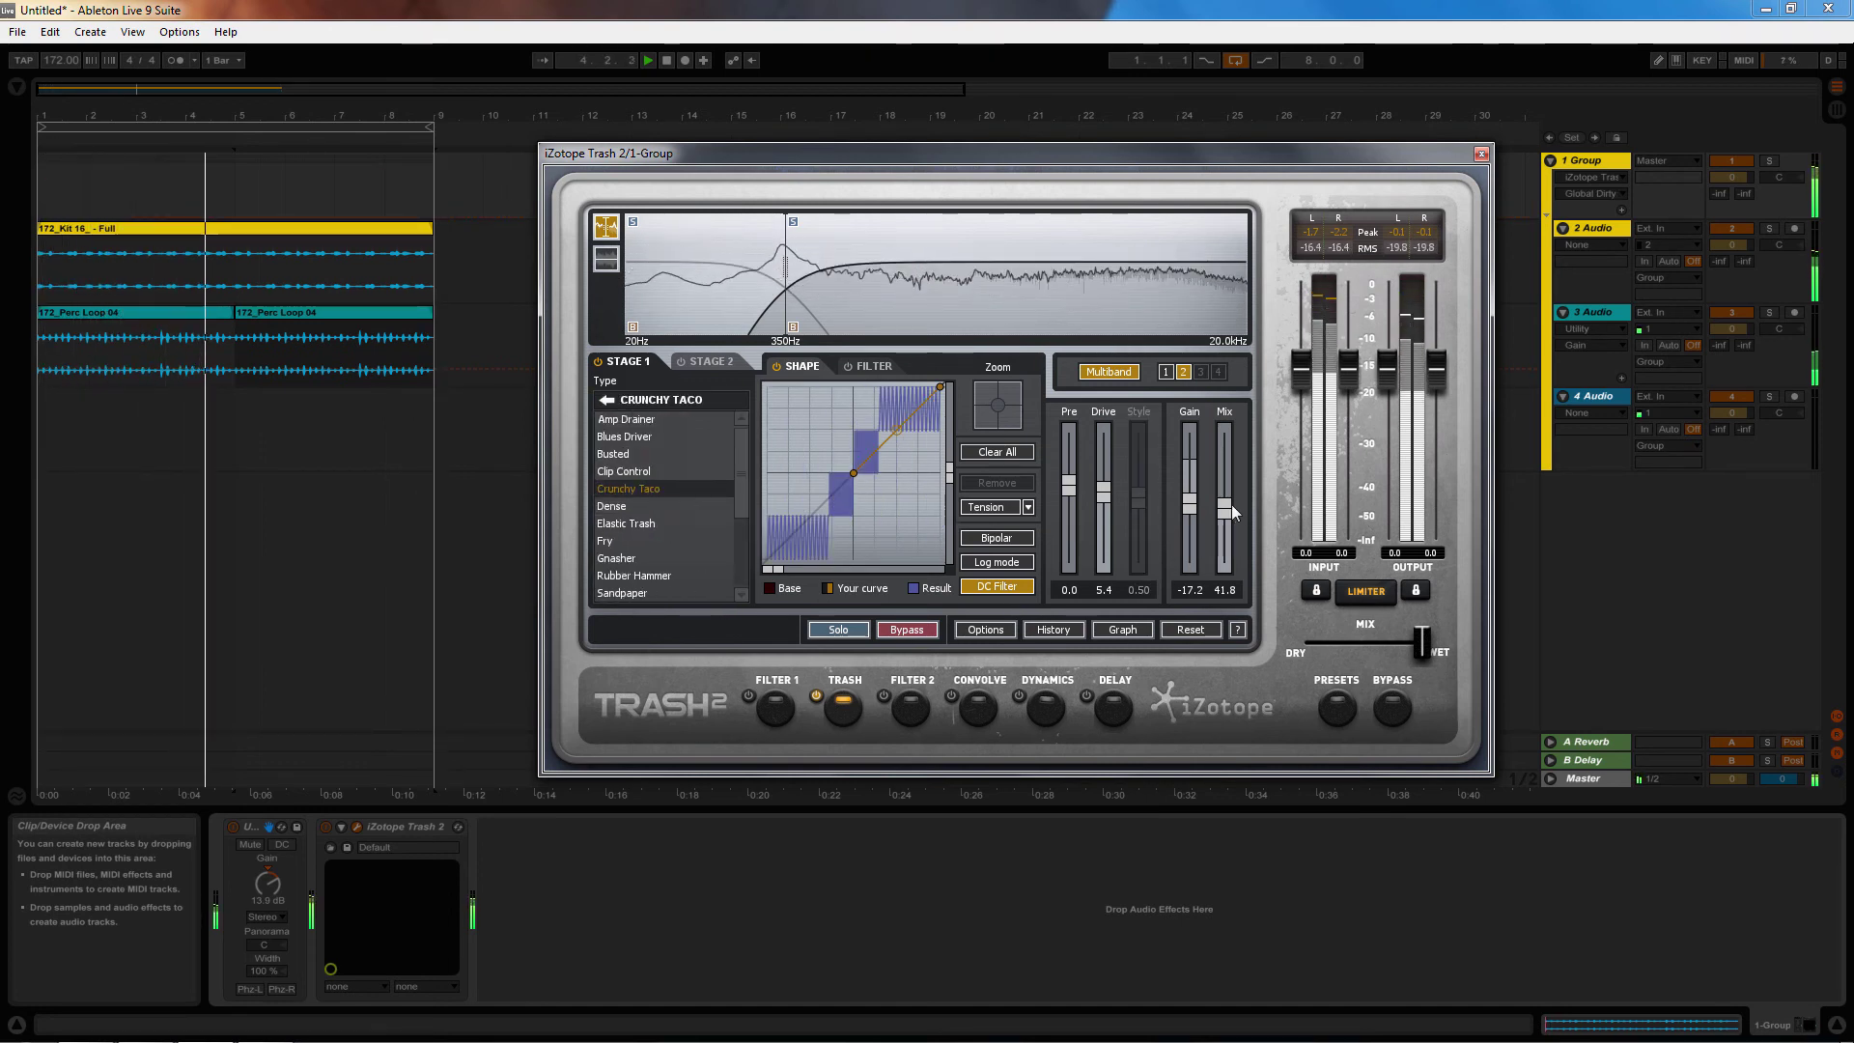
pyautogui.moveTo(1233, 506)
pyautogui.mouseDown()
pyautogui.moveTo(1231, 483)
pyautogui.moveTo(1221, 512)
pyautogui.mouseUp()
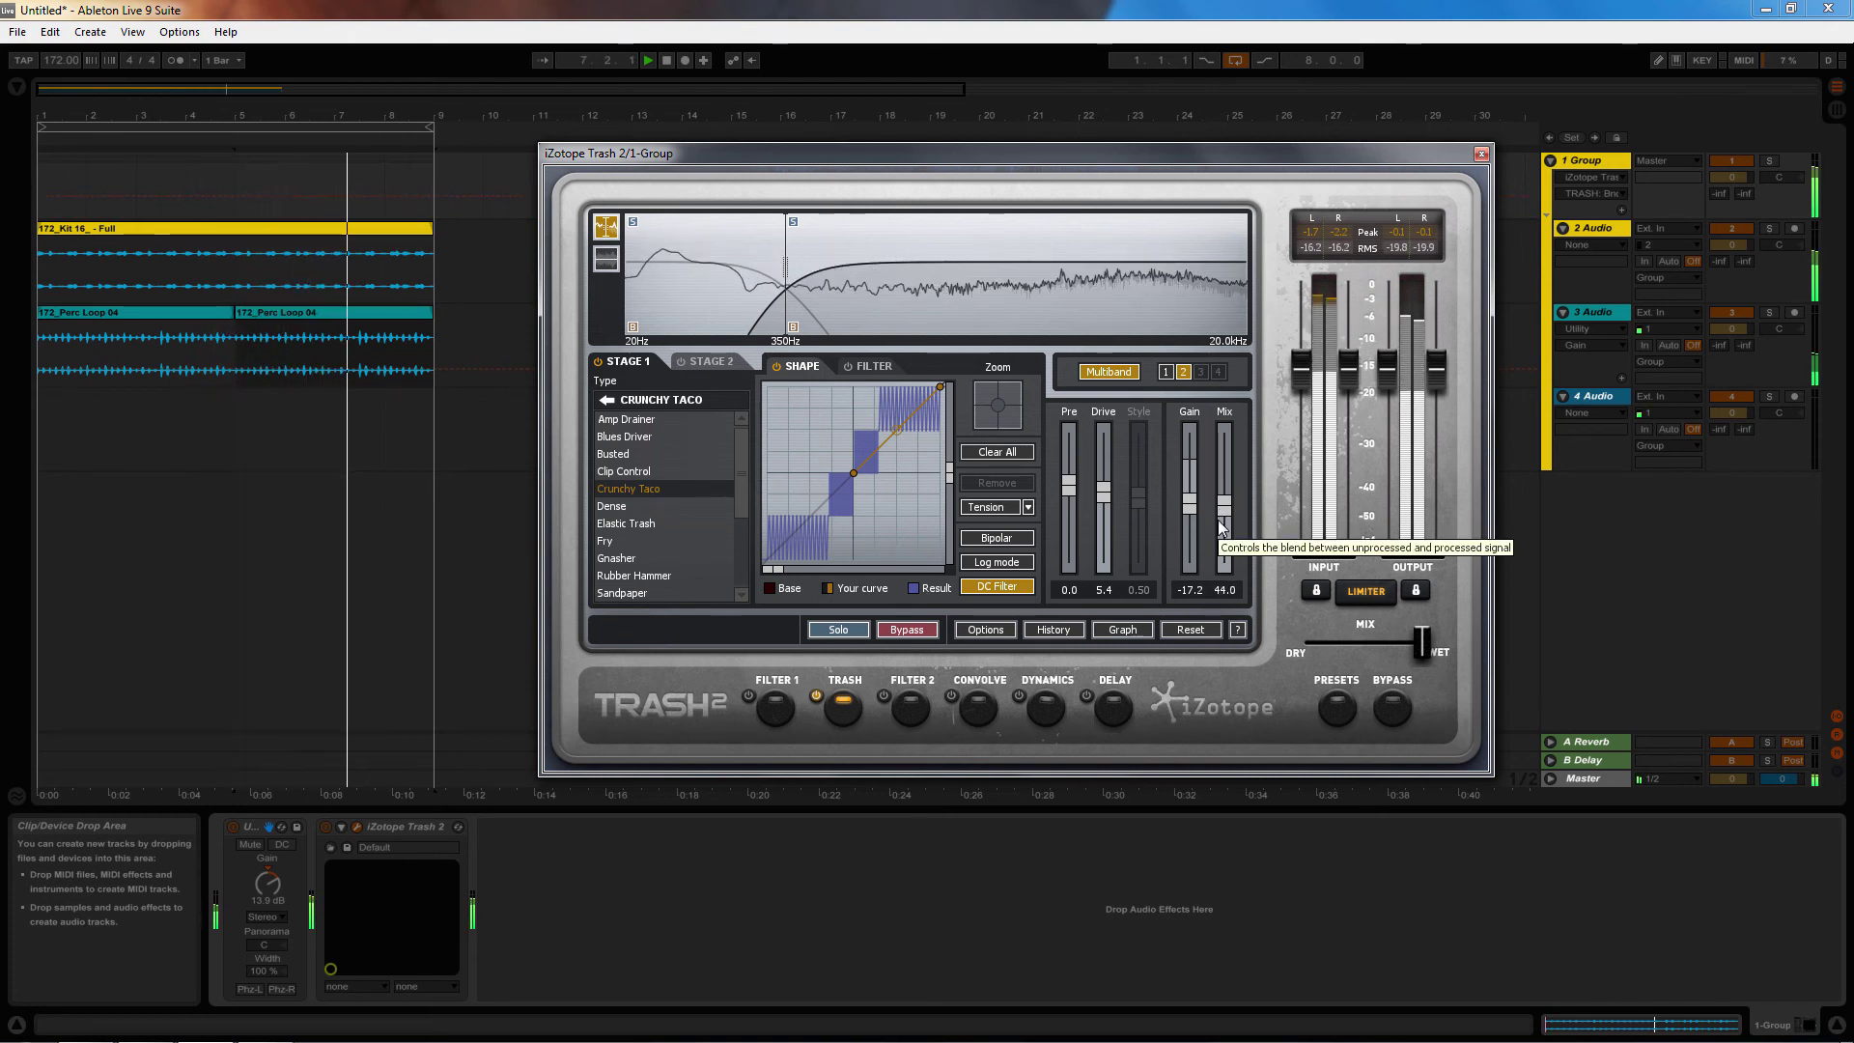
pyautogui.moveTo(1221, 527); pyautogui.dragTo(1222, 538)
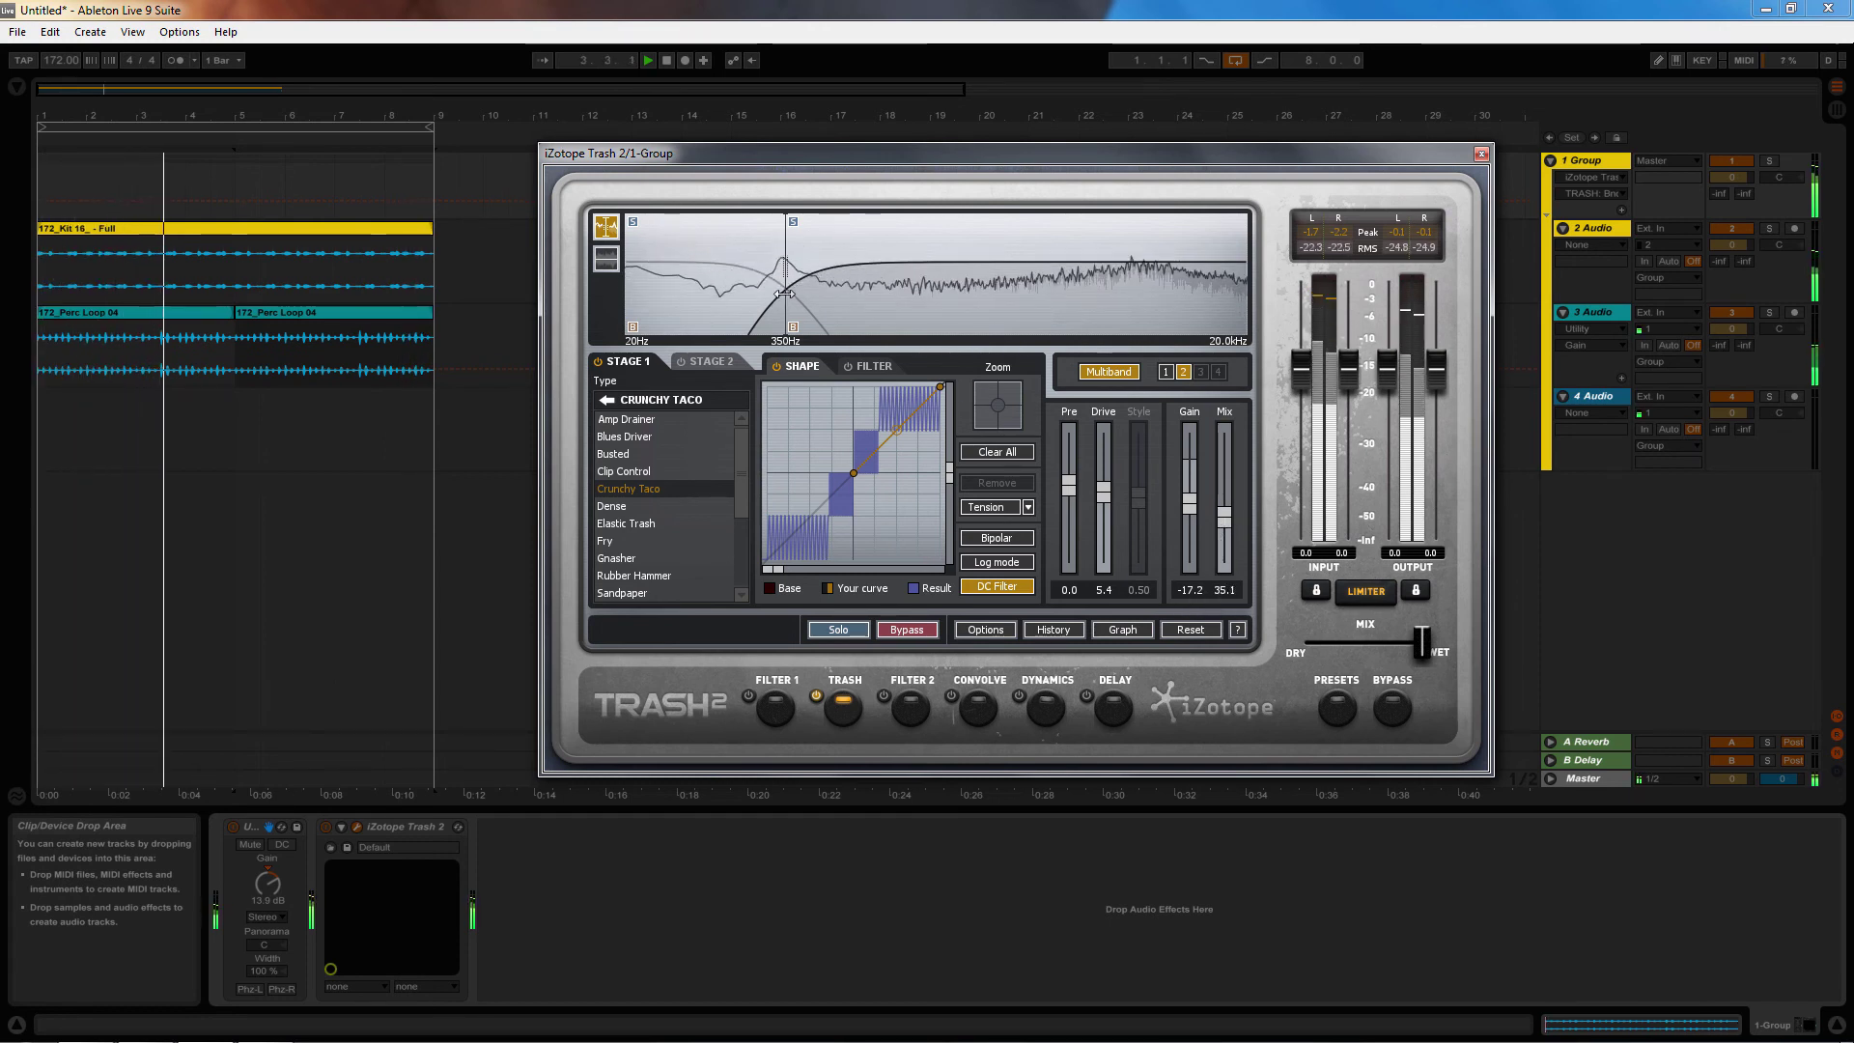
# Raise the crossover to 1.55 kHz and adjust the high band's Gain to -15.4 and Mix to 35.8, comparing with bypass
pyautogui.moveTo(931, 306); pyautogui.dragTo(944, 307)
pyautogui.moveTo(1227, 513); pyautogui.dragTo(1182, 498)
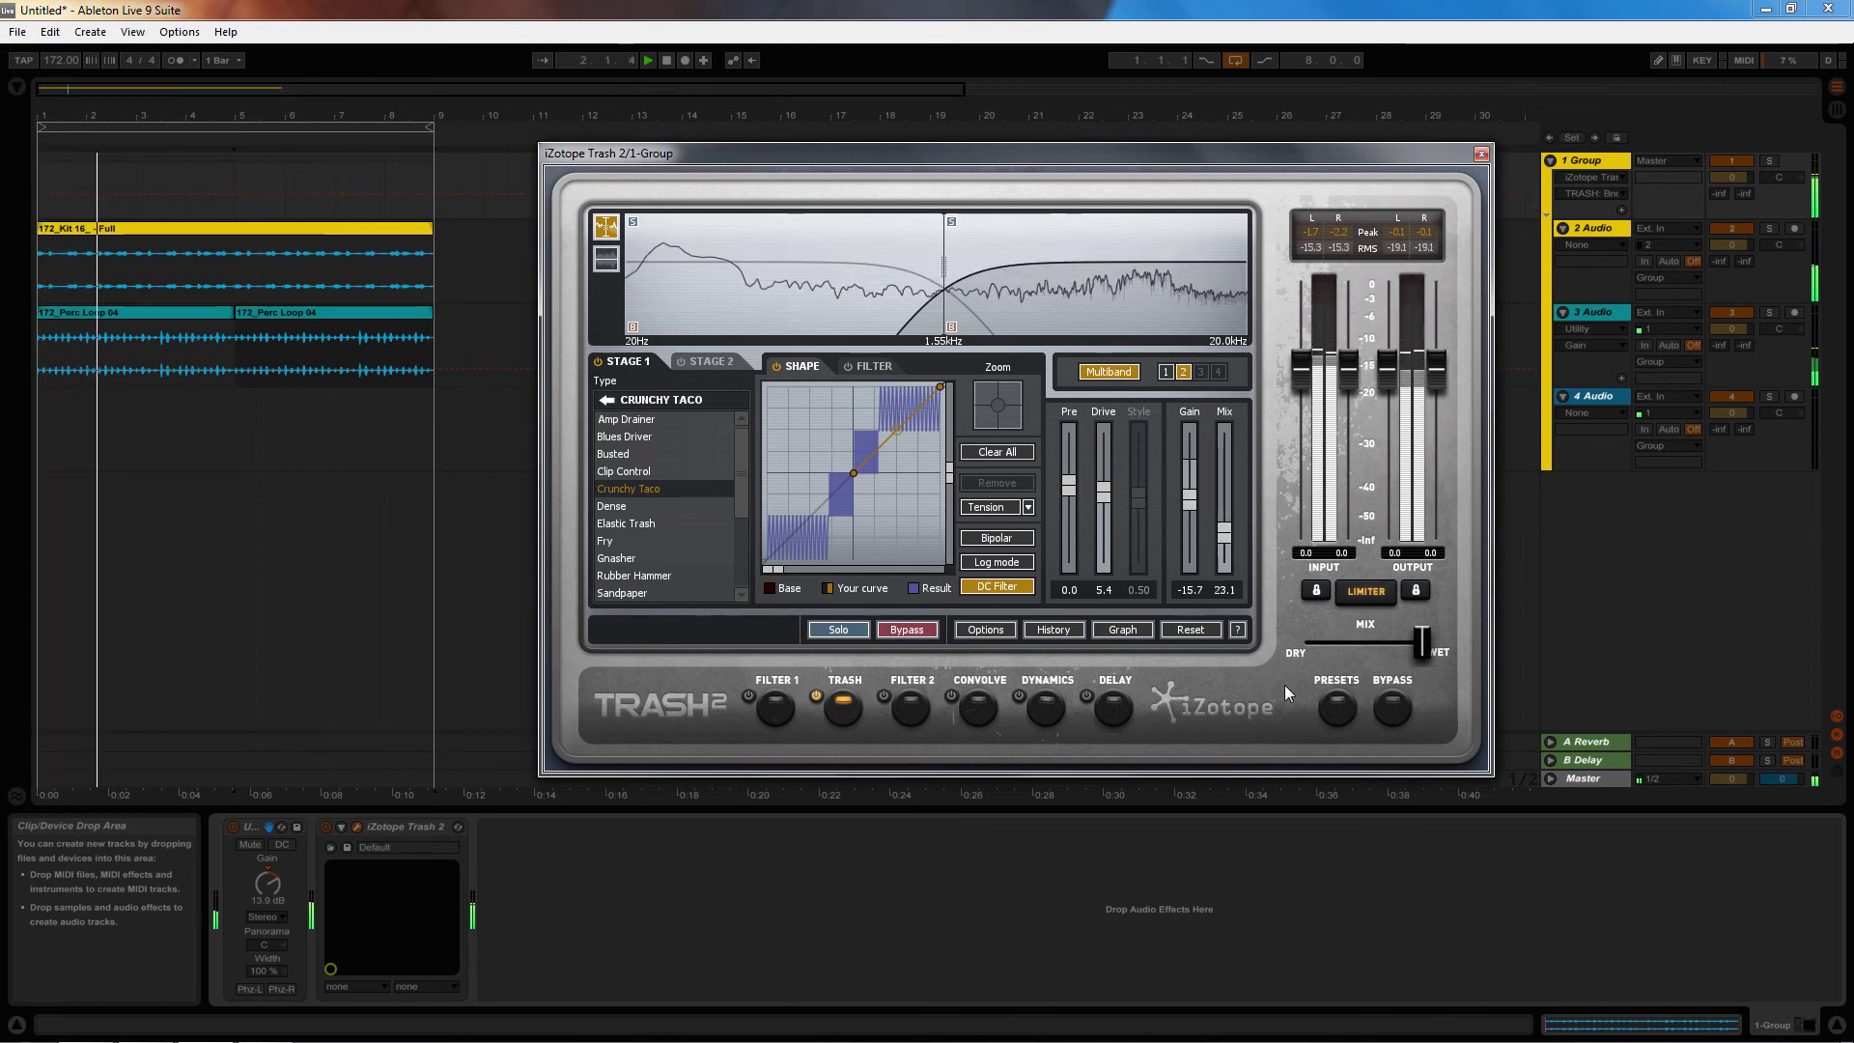
pyautogui.click(1337, 708)
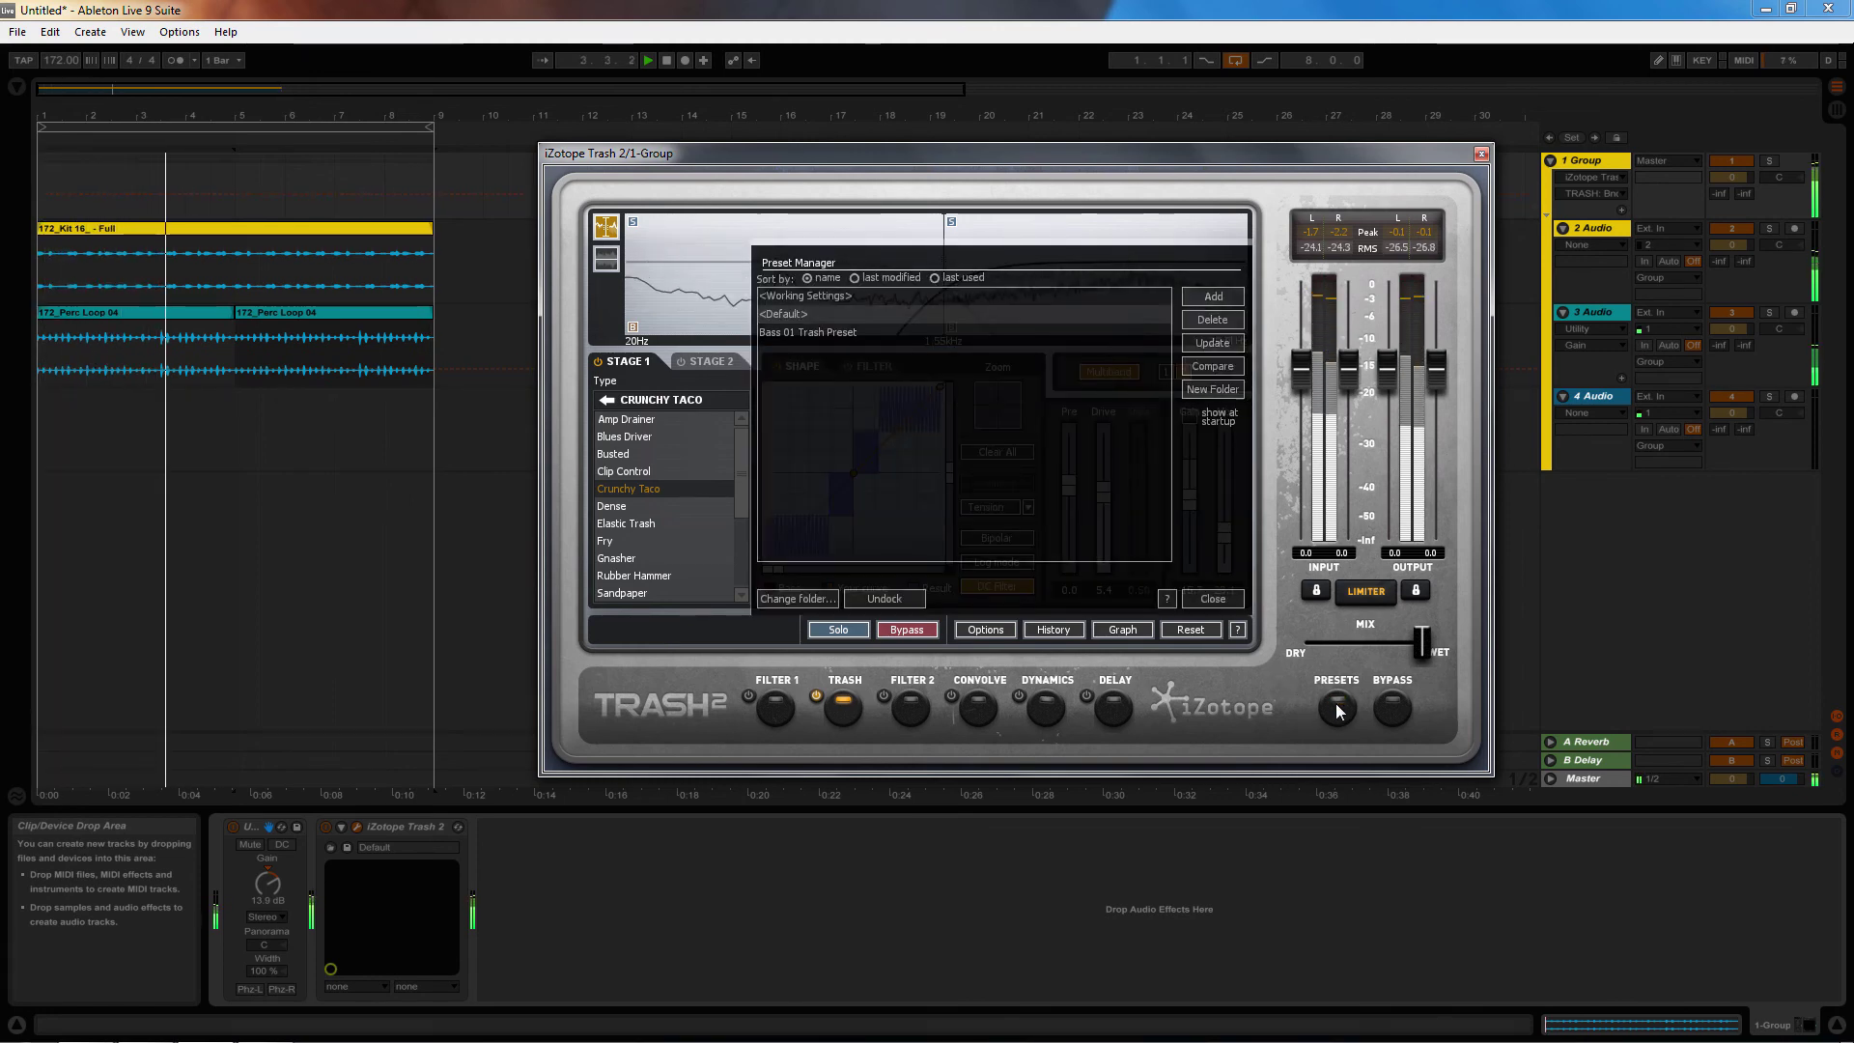
pyautogui.click(1336, 708)
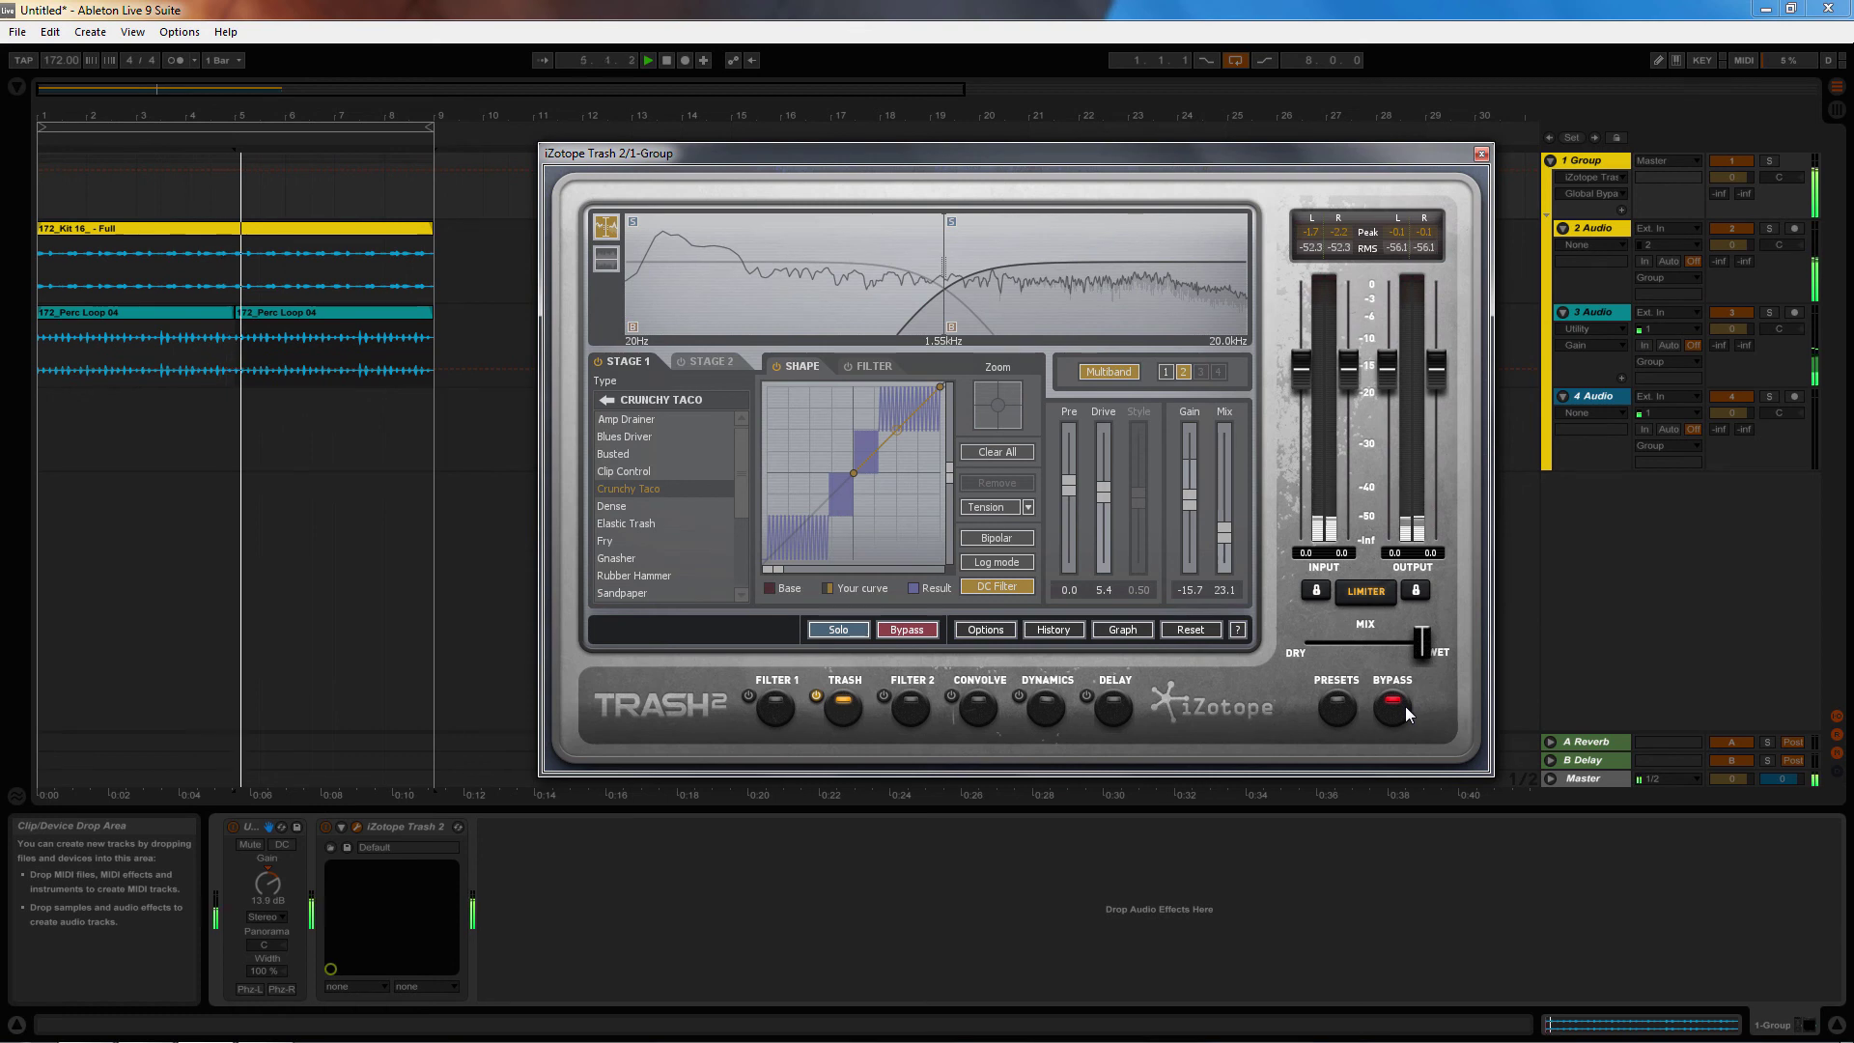
pyautogui.moveTo(1225, 535); pyautogui.dragTo(1232, 515)
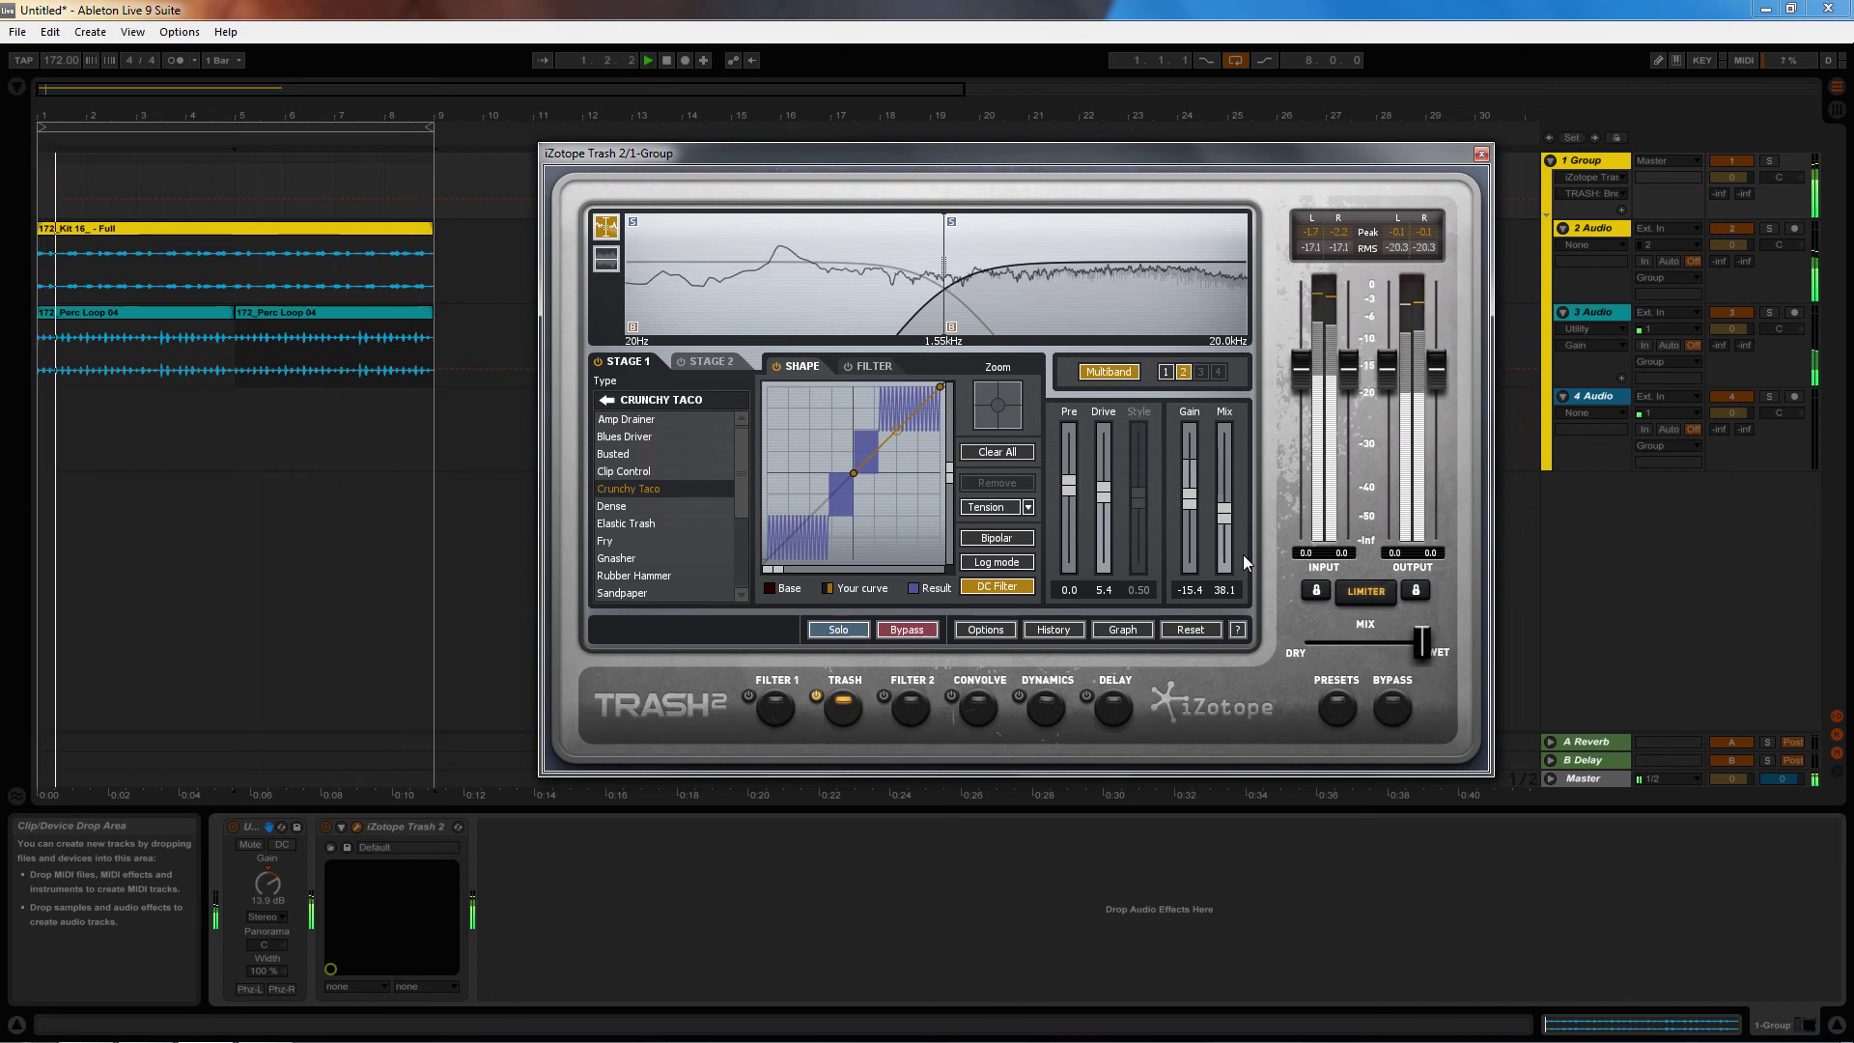
pyautogui.moveTo(1224, 515); pyautogui.dragTo(1225, 519)
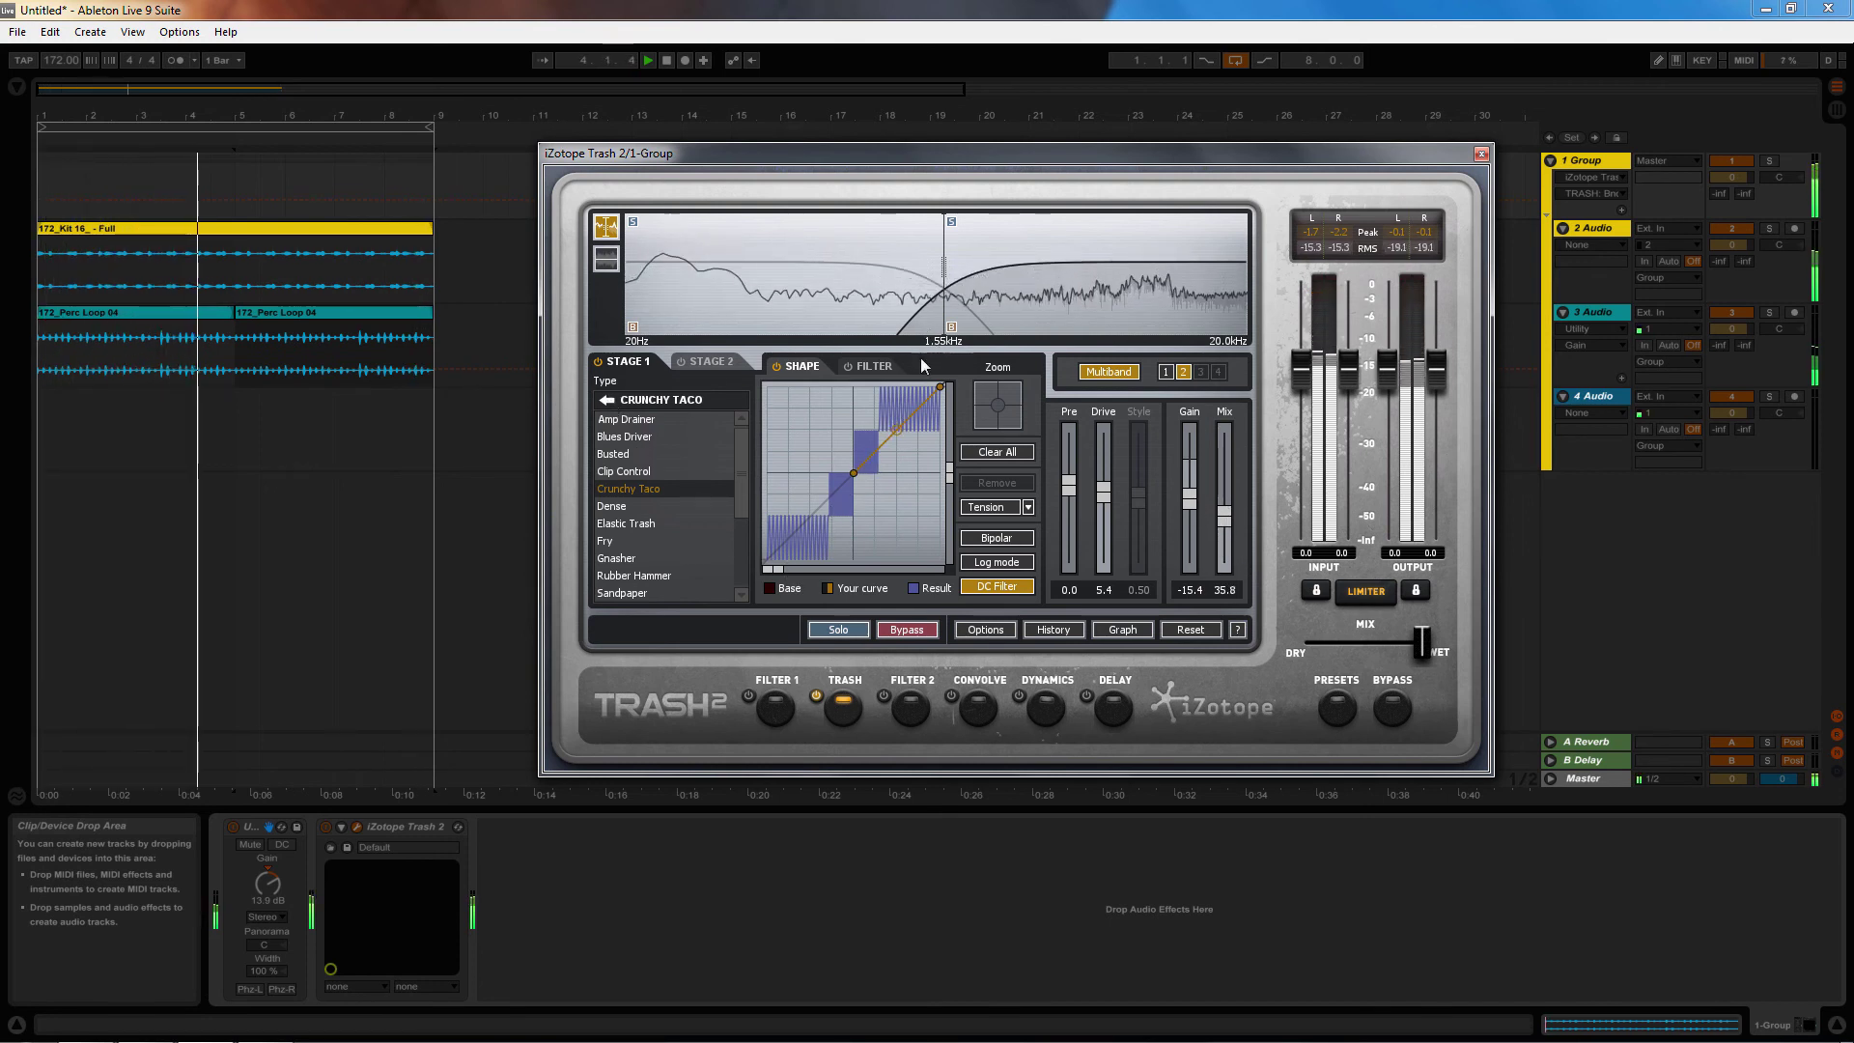
# Remove the high band, apply the Distort type Busted to the whole drum signal and set Drive to 0.3
pyautogui.rightClick(978, 312)
pyautogui.click(1063, 406)
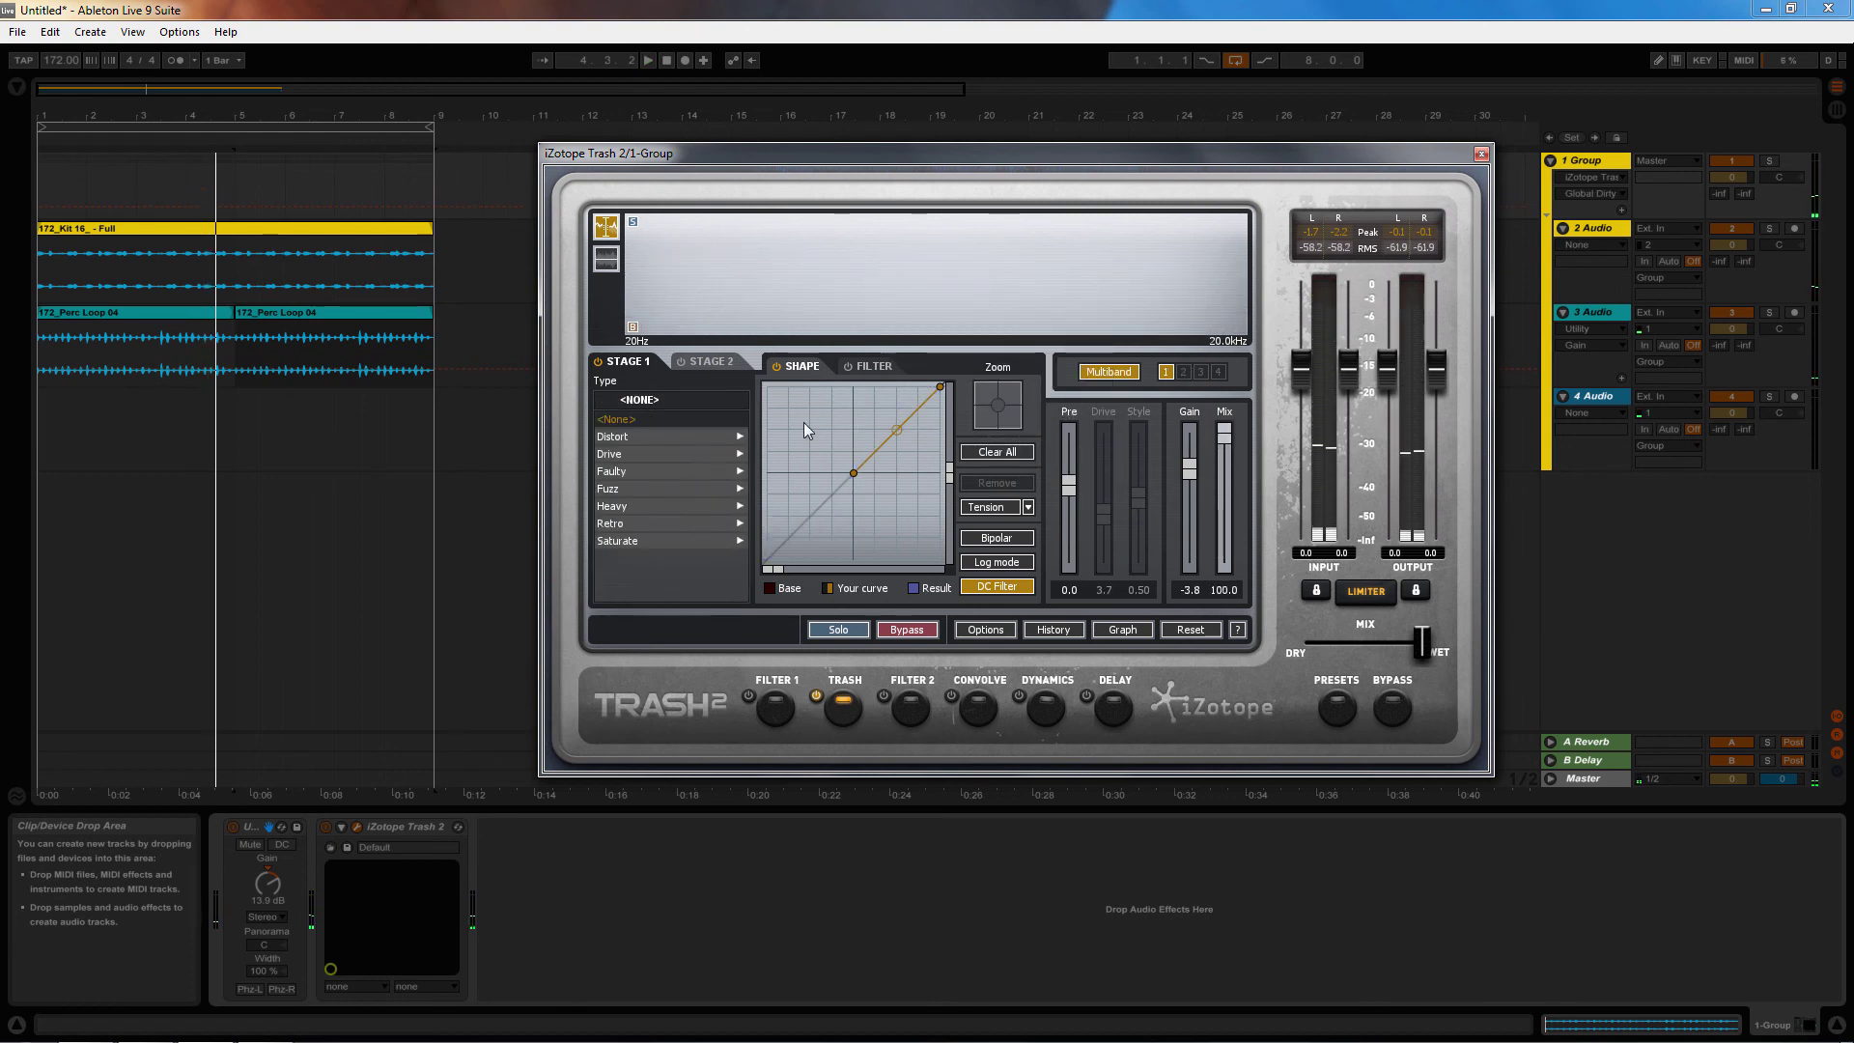
pyautogui.click(661, 454)
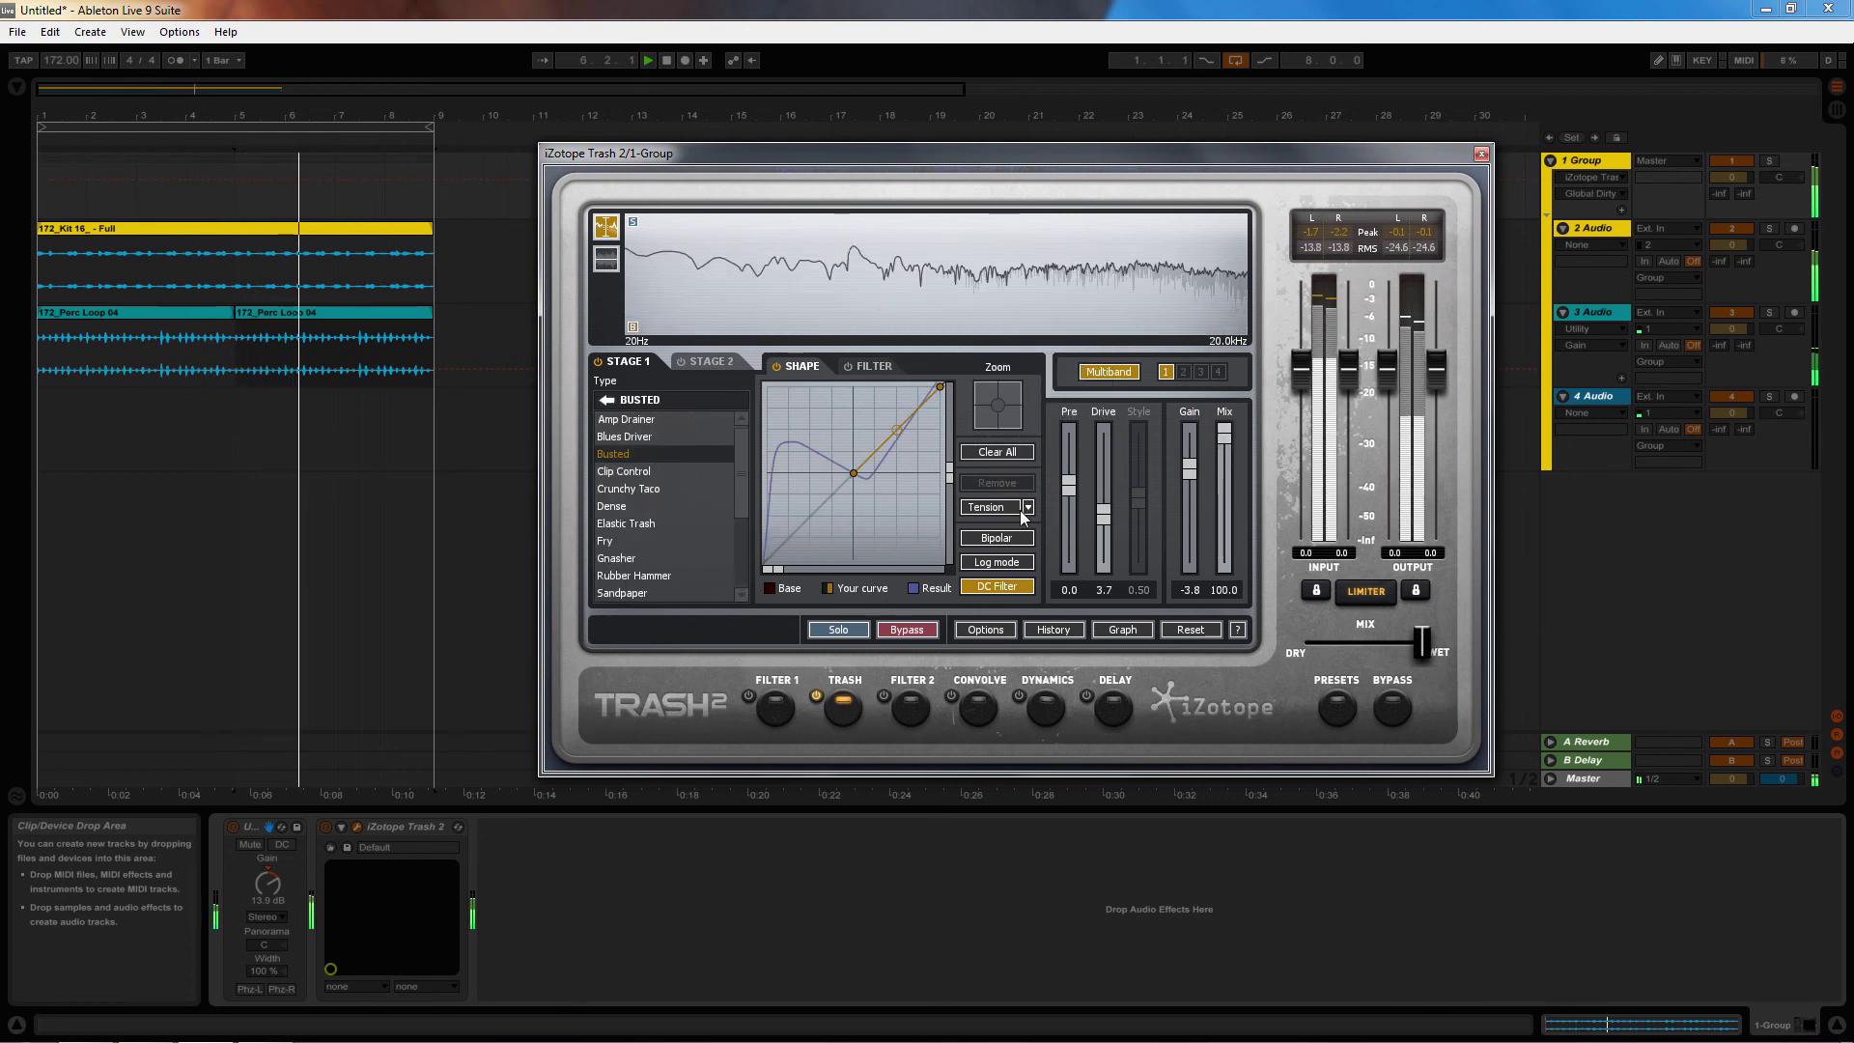
pyautogui.moveTo(1101, 514); pyautogui.dragTo(1104, 561)
# Enable the pre-distortion filter and cut the lows and the highs, placing the upper node near 6 kHz
pyautogui.click(838, 373)
pyautogui.click(850, 366)
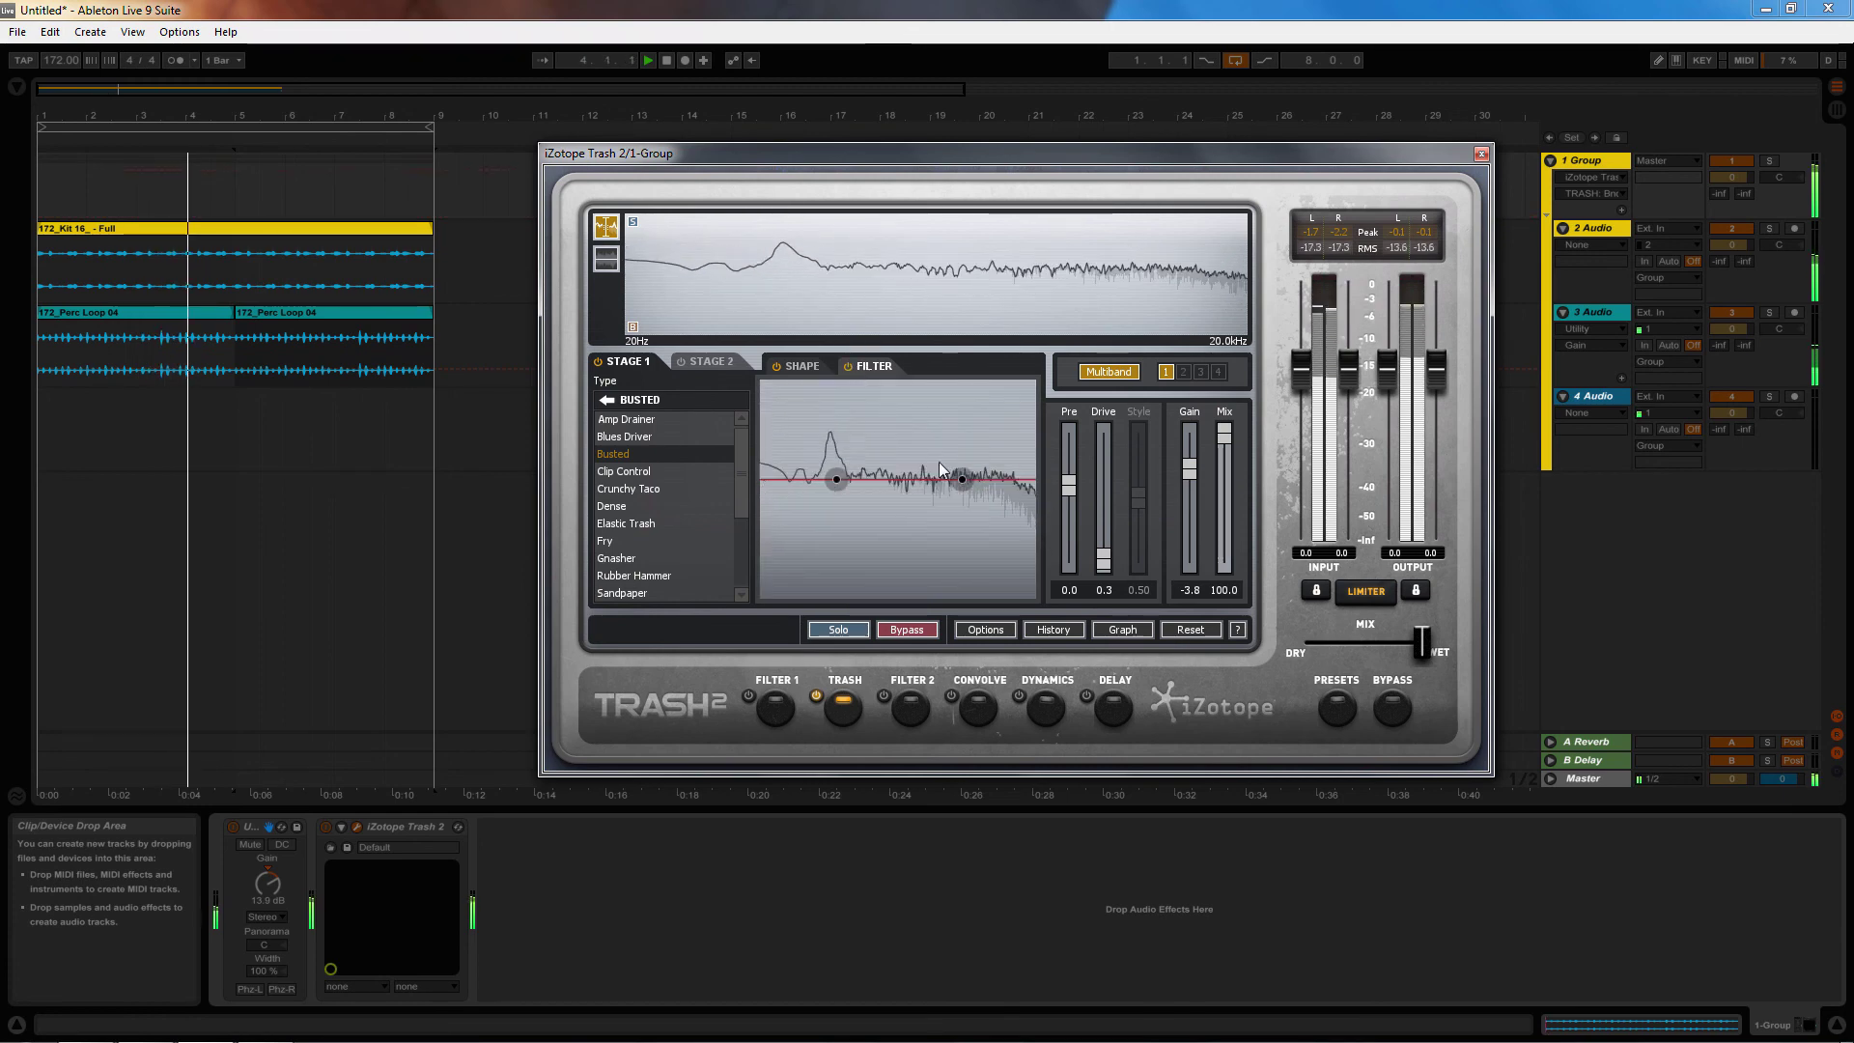
pyautogui.moveTo(962, 479); pyautogui.dragTo(816, 510)
pyautogui.moveTo(920, 457); pyautogui.dragTo(981, 501)
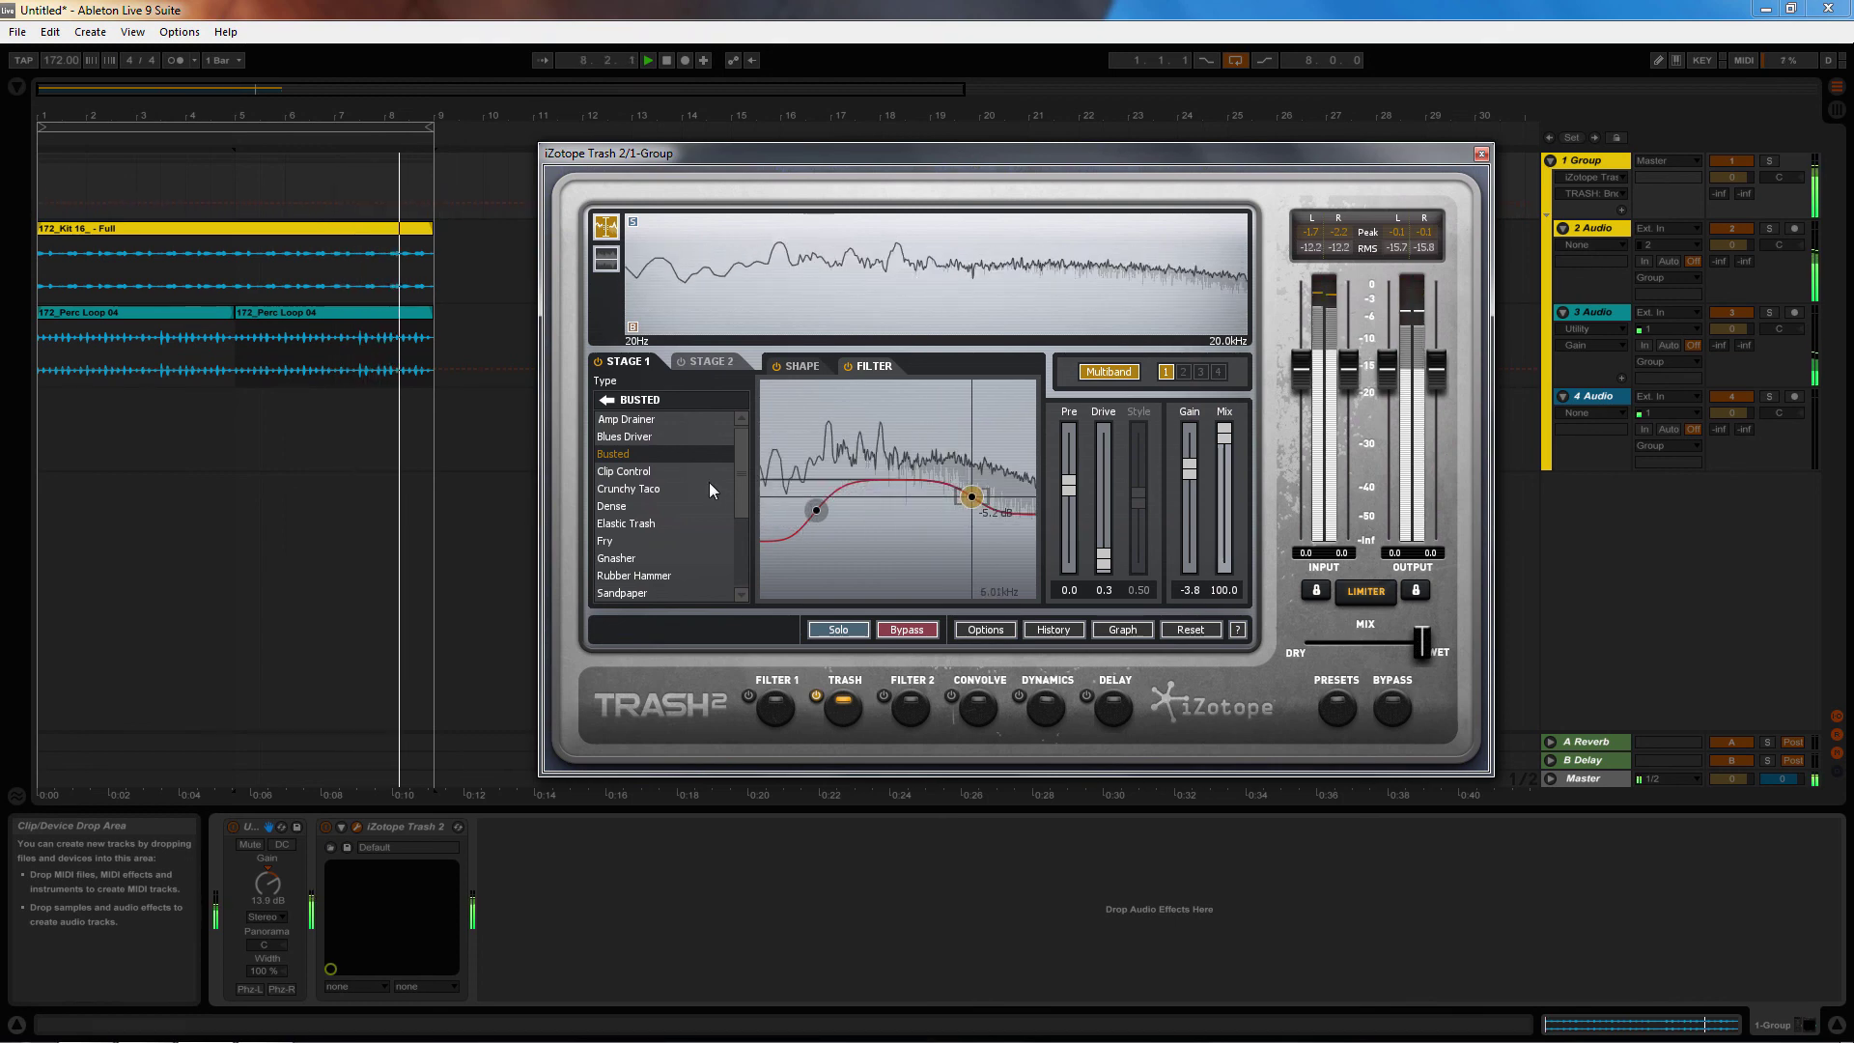
# Set Mix to 41.0 and switch the drum distortion to Elastic Trash after auditioning Crunchy Taco
pyautogui.moveTo(1225, 445); pyautogui.dragTo(1227, 518)
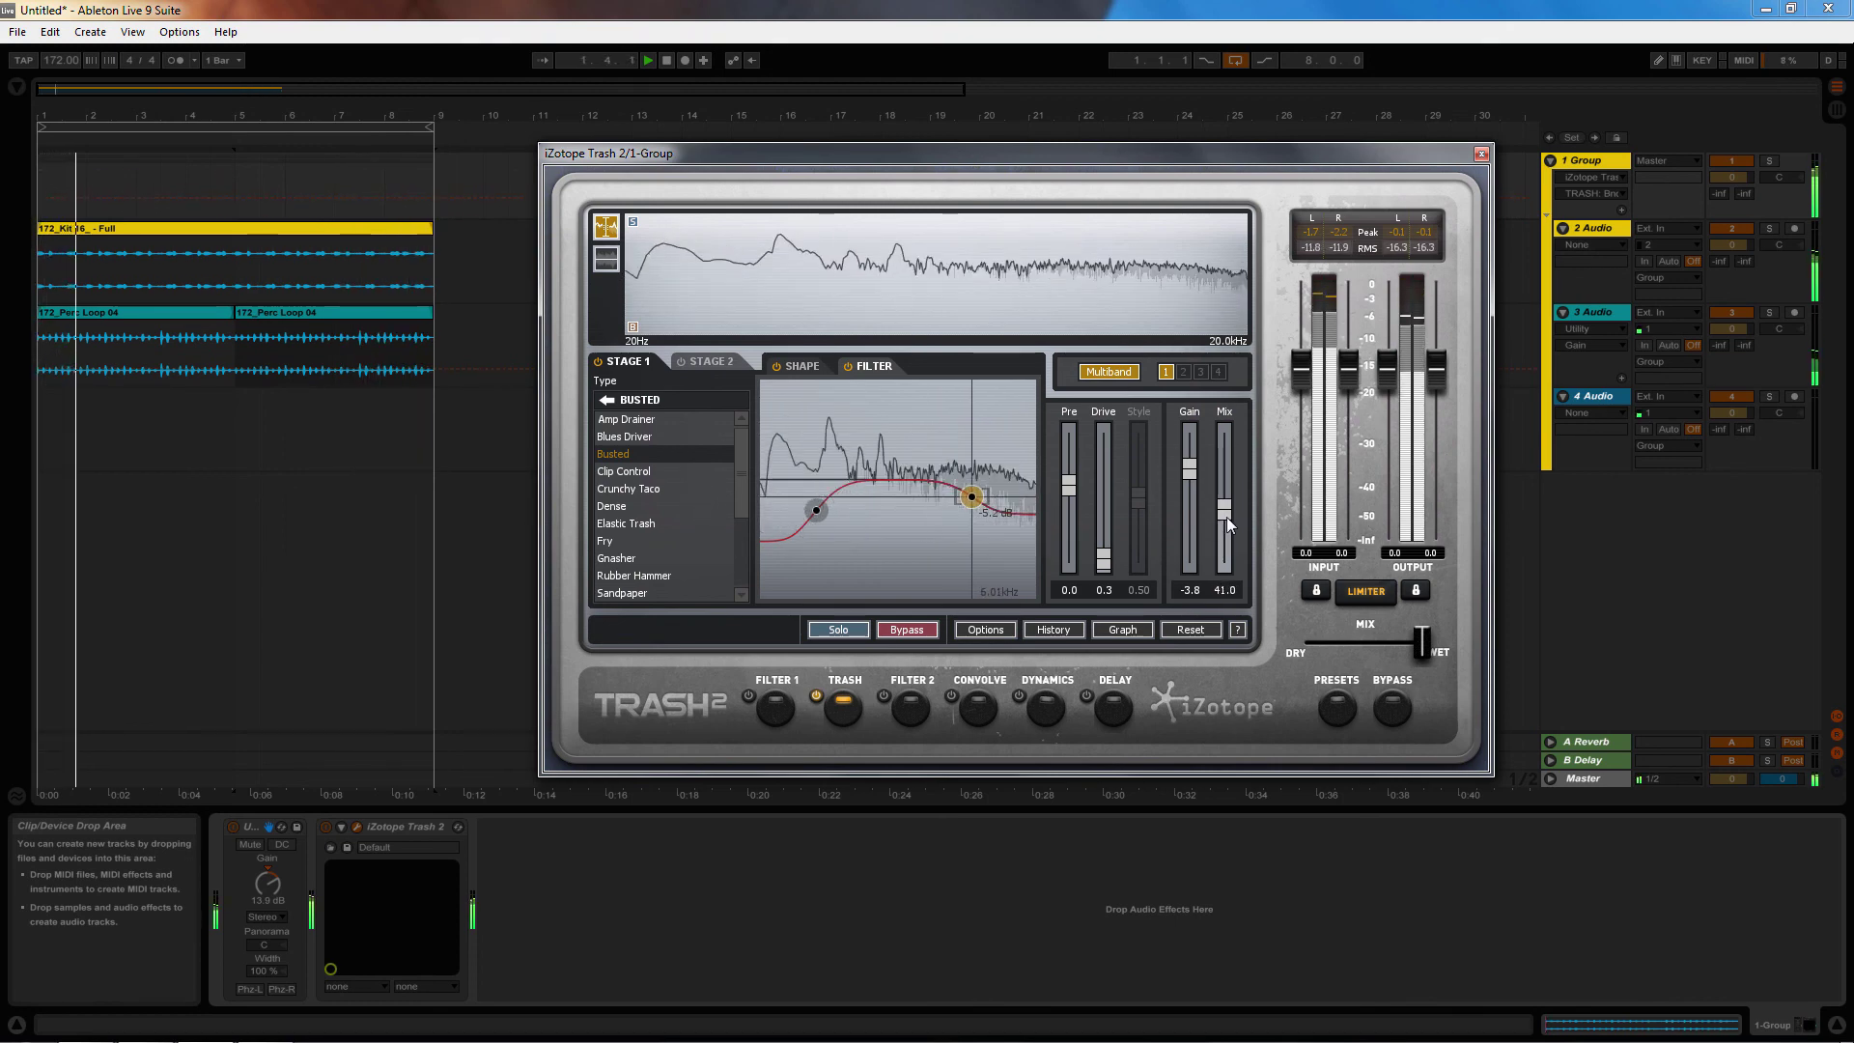
pyautogui.click(628, 489)
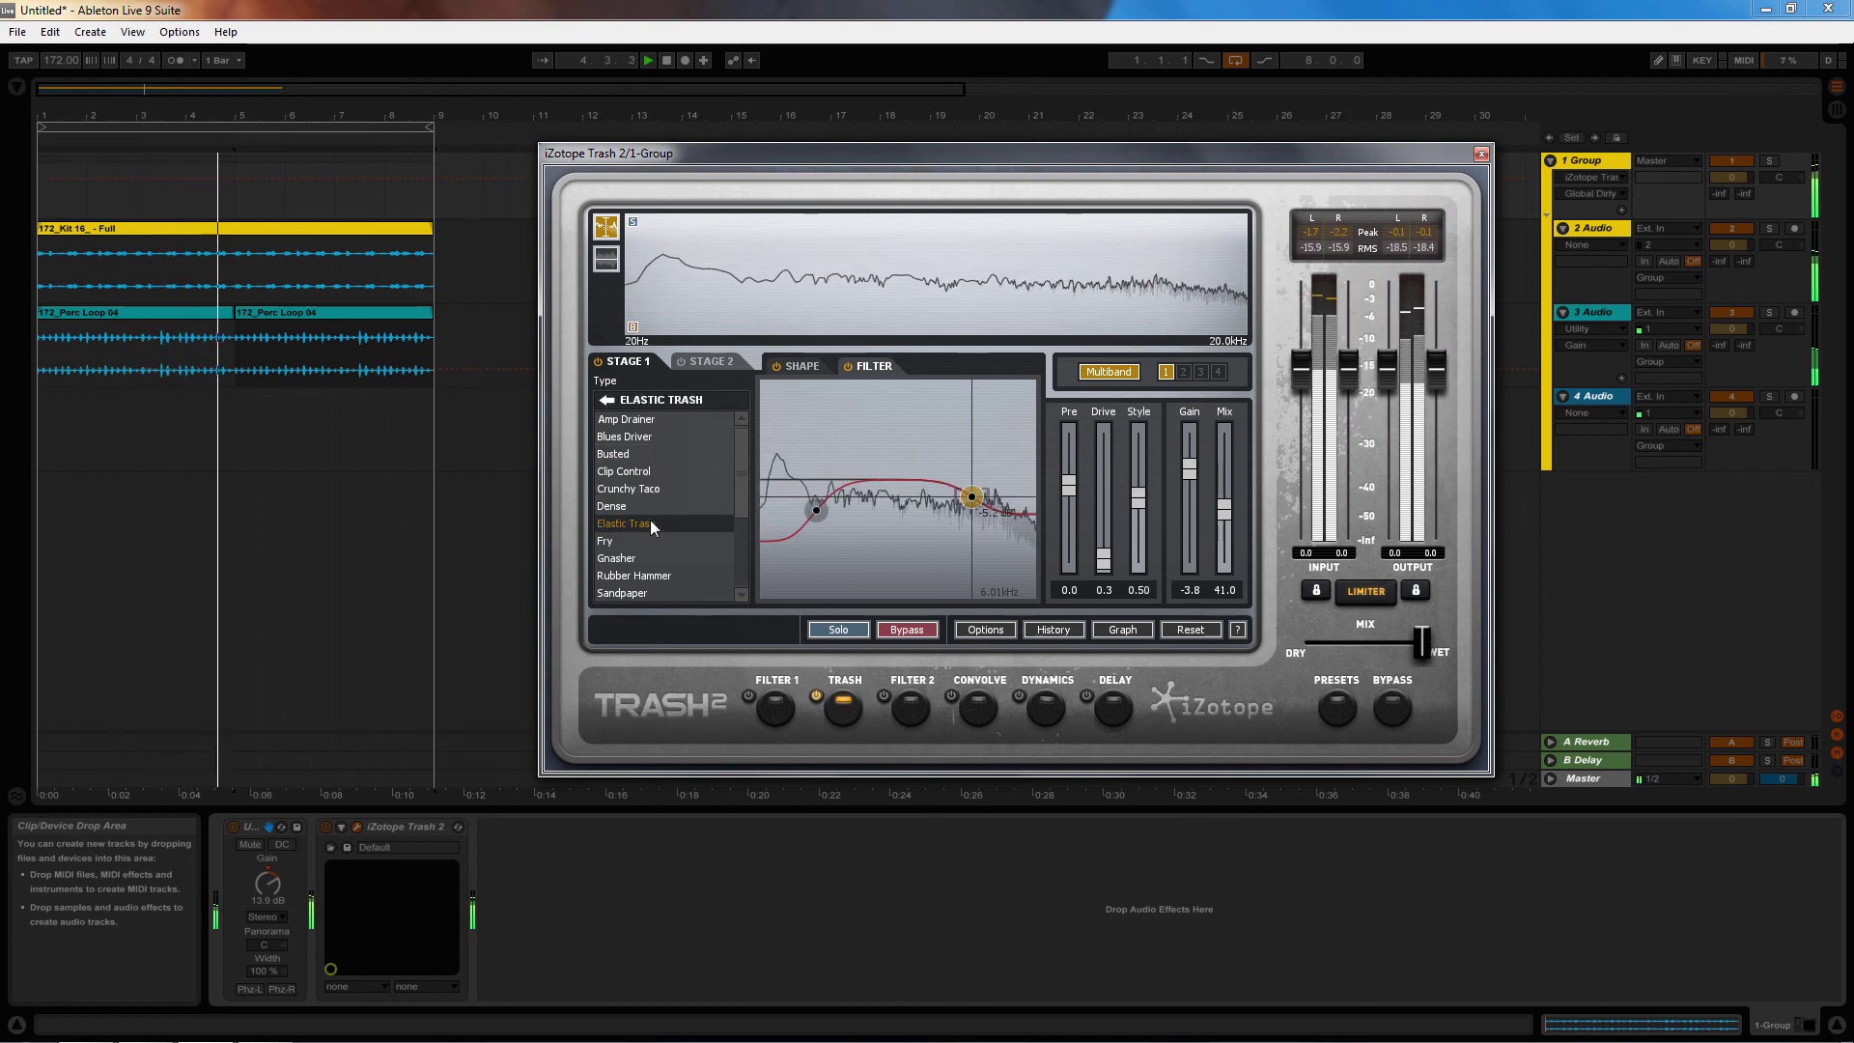
pyautogui.click(651, 523)
# Flatten the pre-distortion filter by bringing both the low and high nodes back to about 0 dB
pyautogui.moveTo(807, 482); pyautogui.dragTo(806, 477)
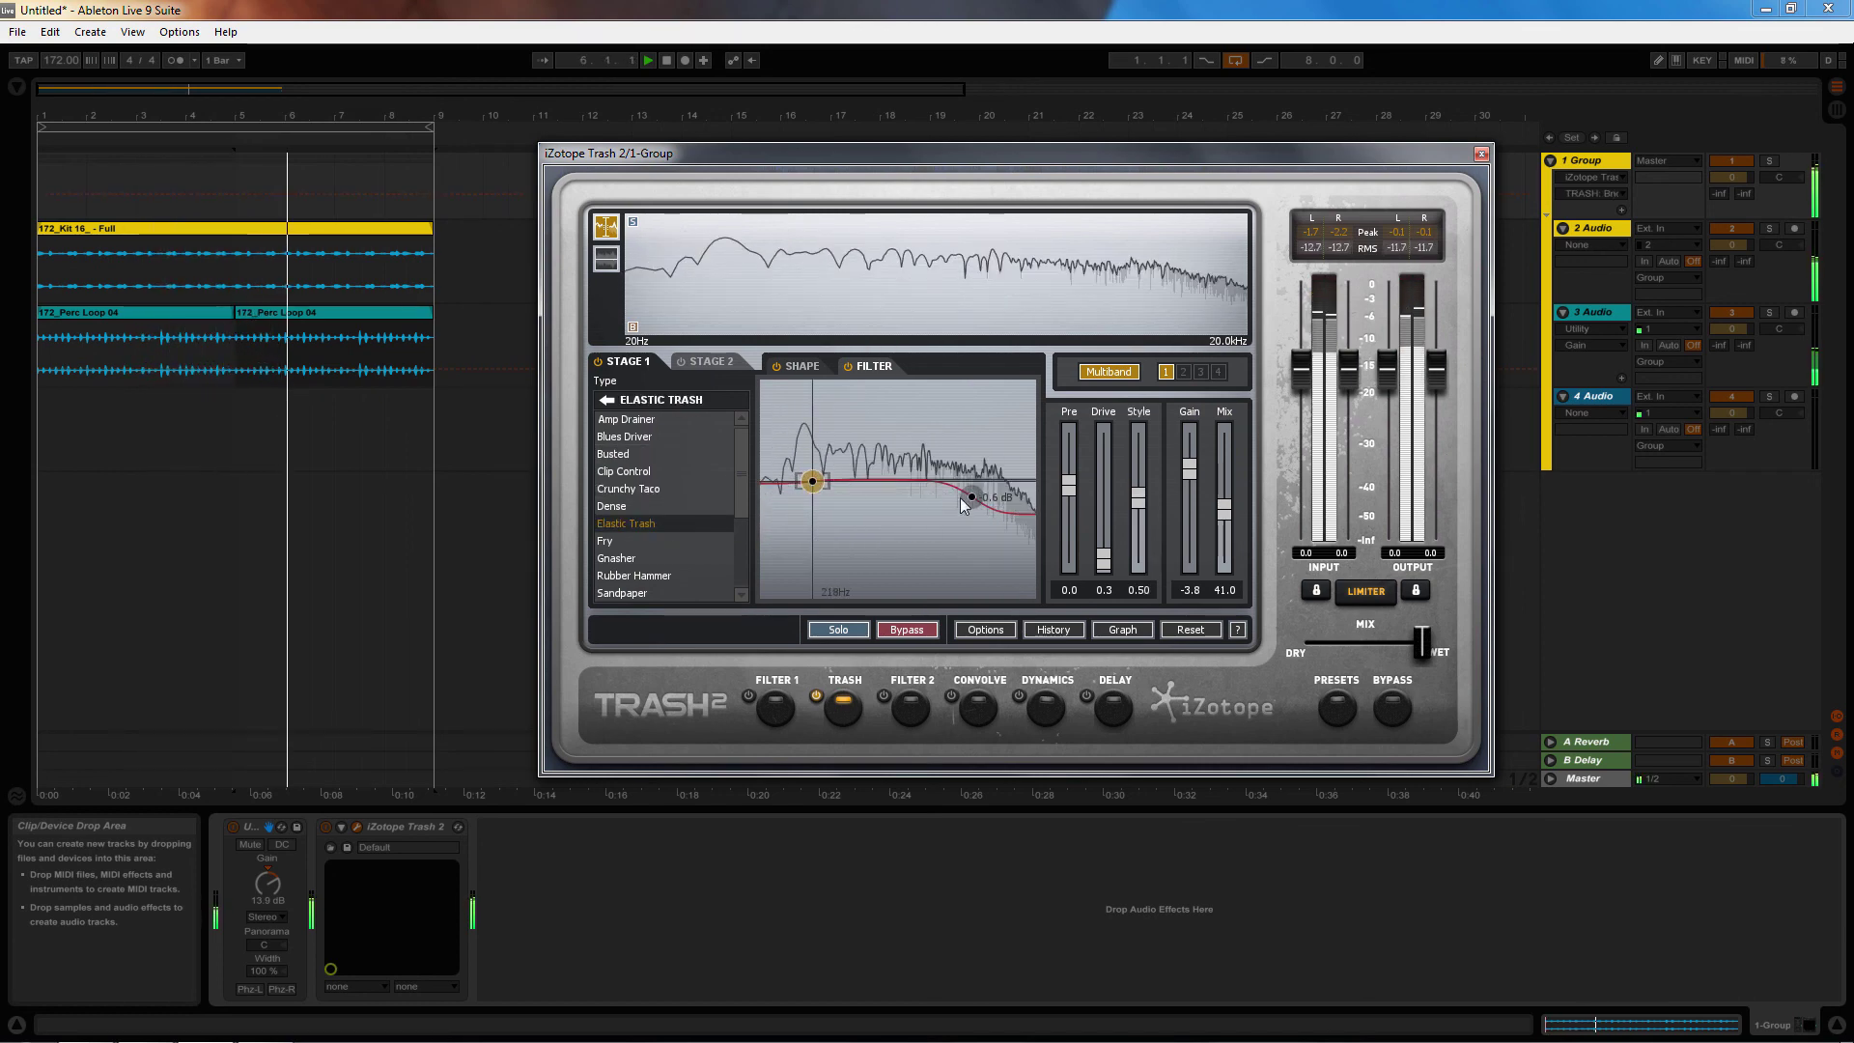
pyautogui.moveTo(969, 496); pyautogui.dragTo(963, 480)
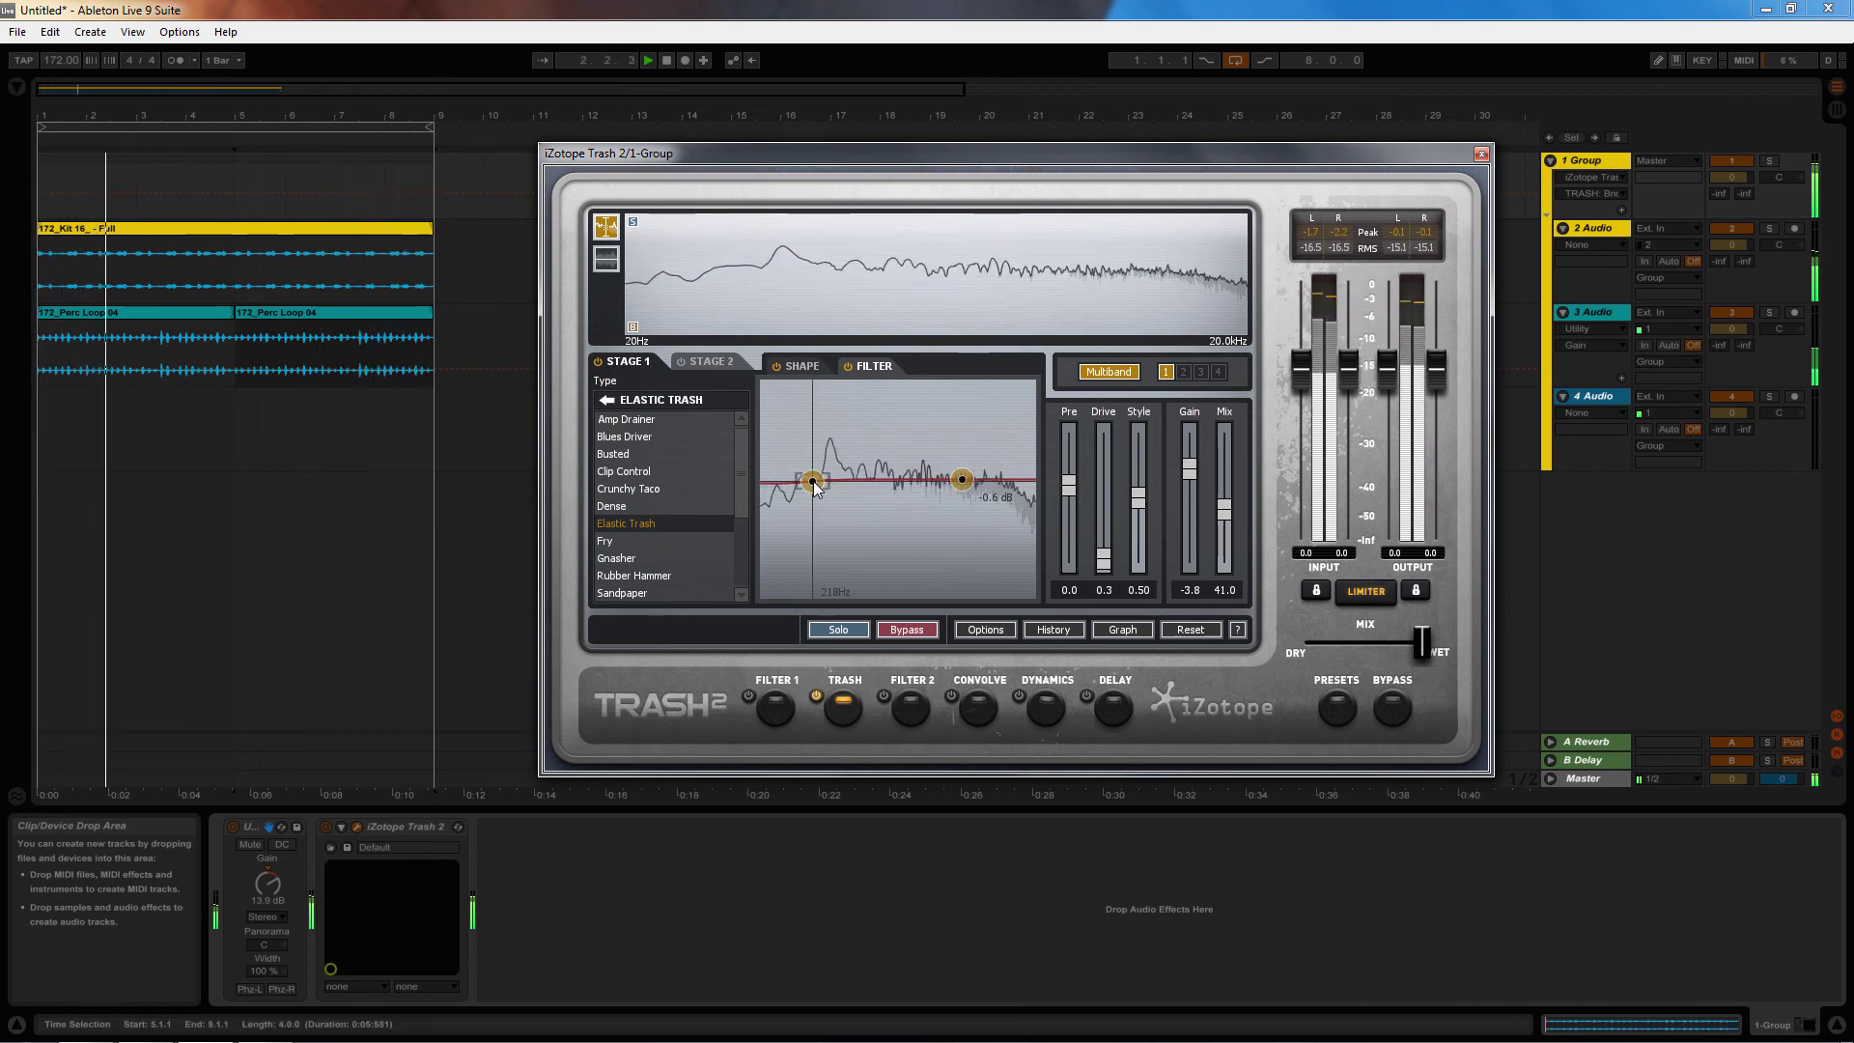
pyautogui.moveTo(813, 481); pyautogui.dragTo(837, 479)
# Show the waveshape, set Drive to 2.2, Gain to -9.0 and Mix to 53.0, and compare the drums with bypass
pyautogui.click(800, 365)
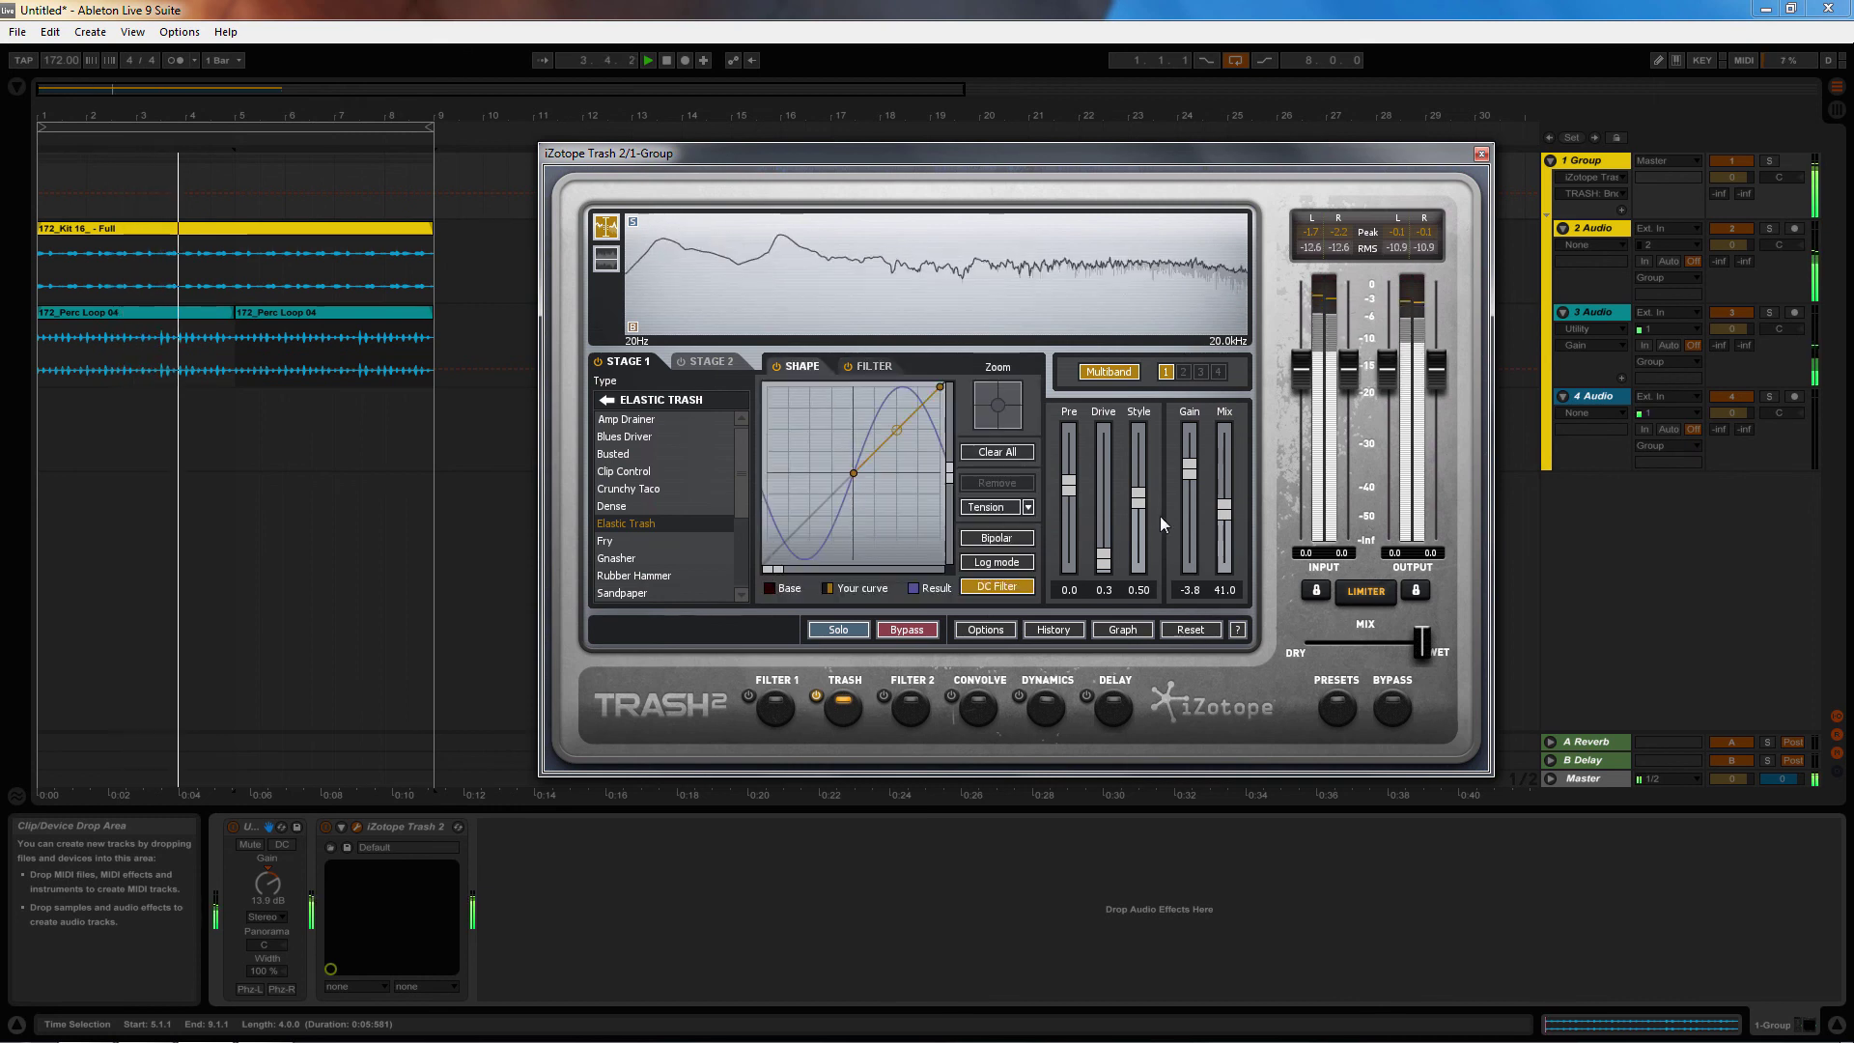
pyautogui.moveTo(1103, 558); pyautogui.dragTo(1104, 523)
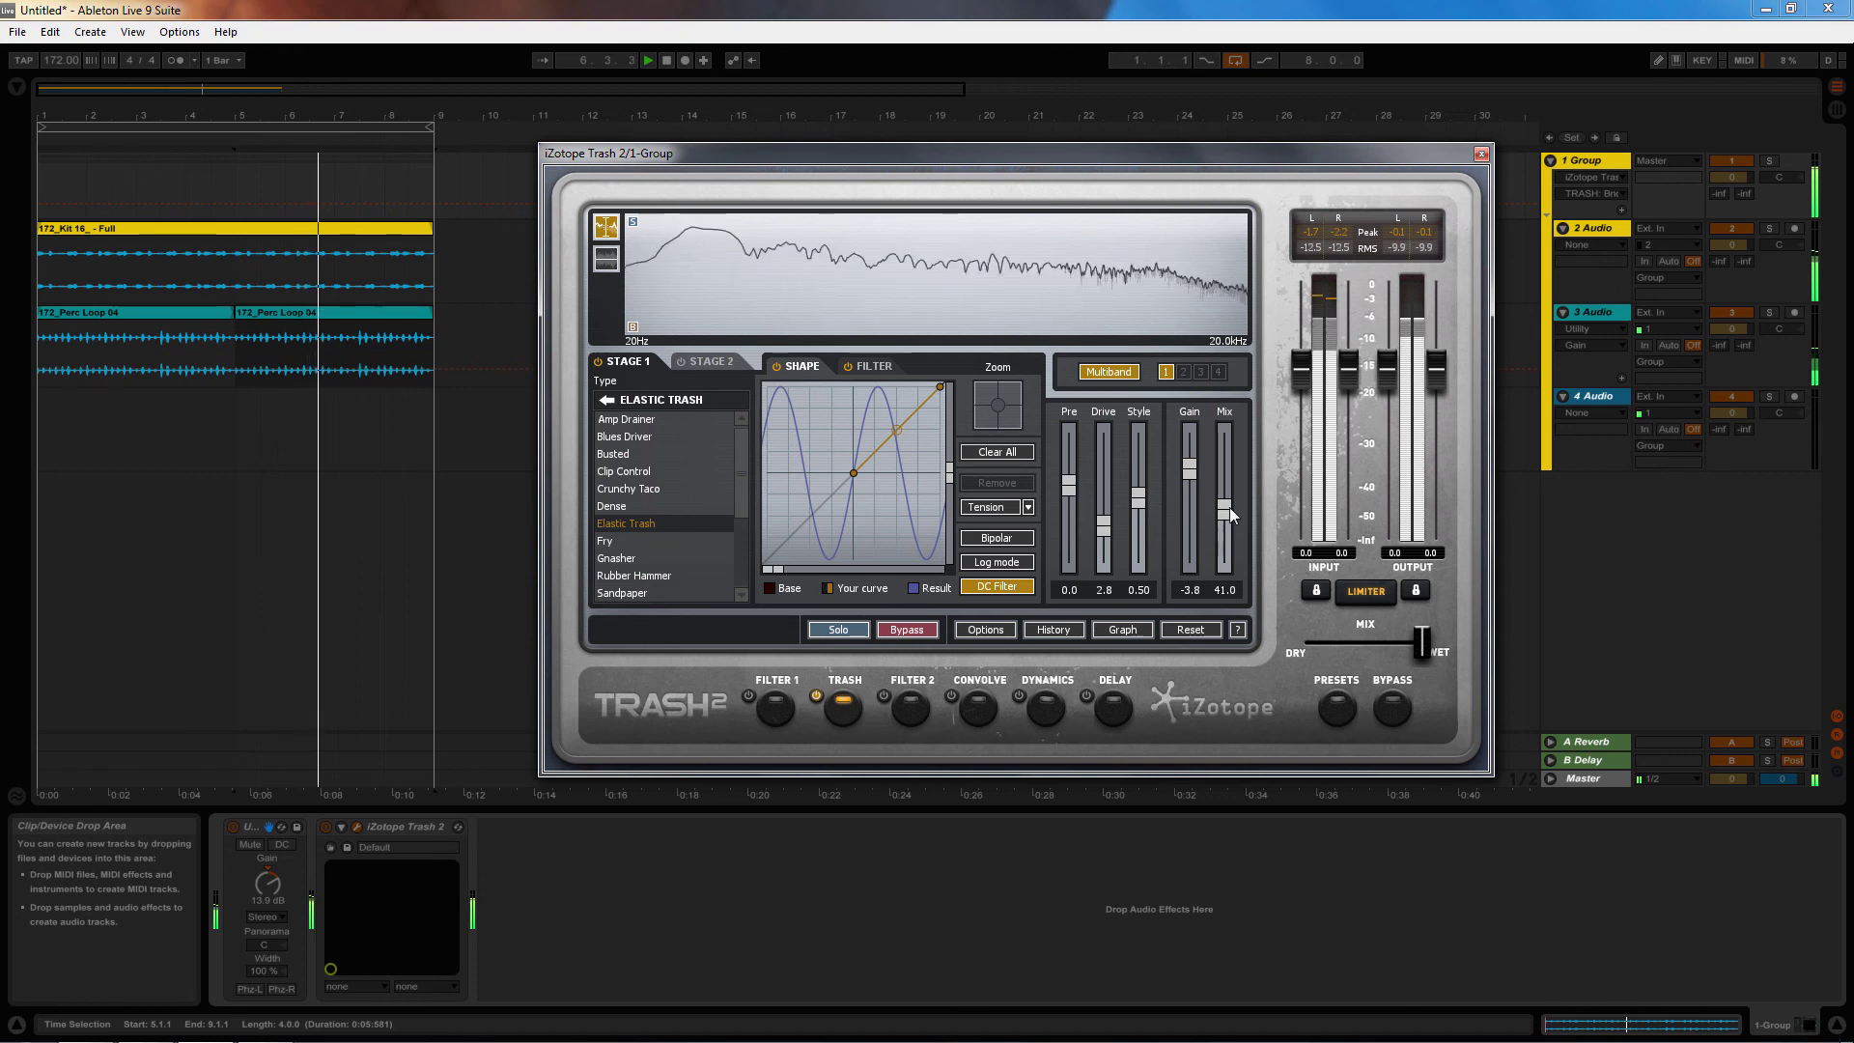
pyautogui.moveTo(1226, 507); pyautogui.dragTo(1189, 483)
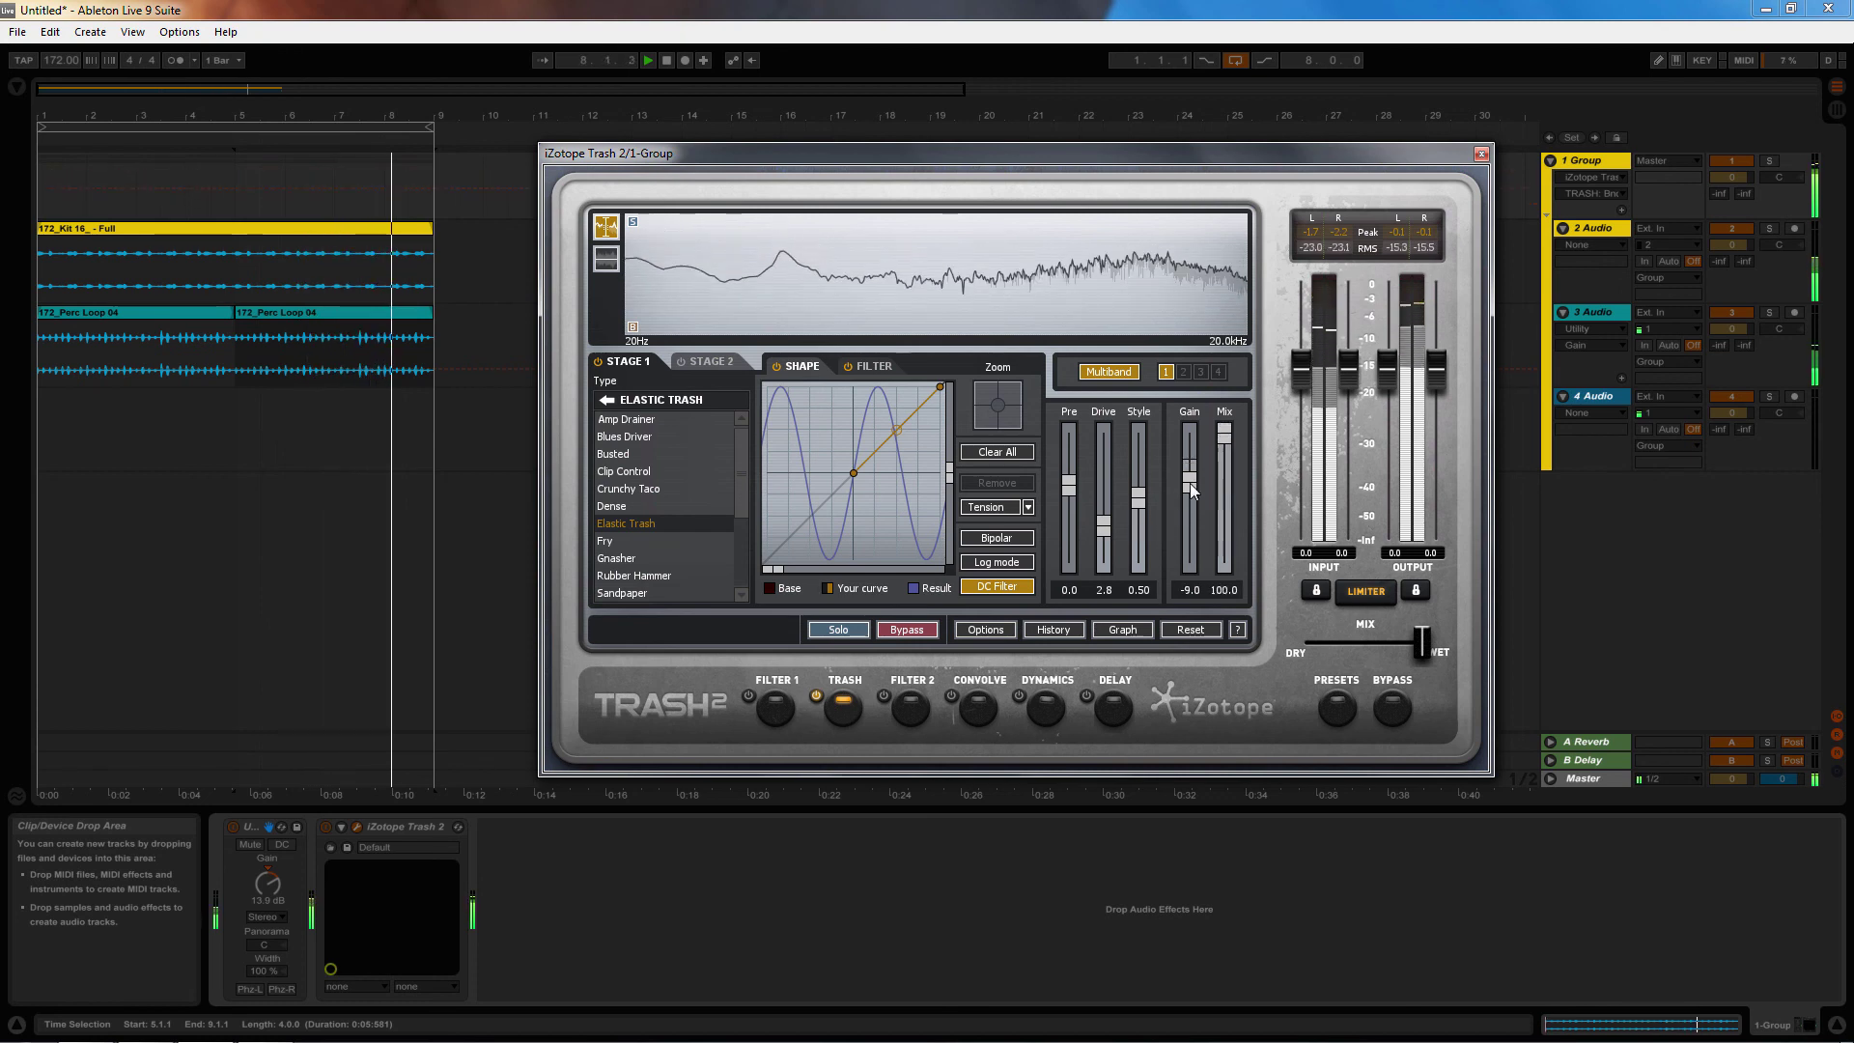
pyautogui.moveTo(1105, 524); pyautogui.dragTo(1105, 533)
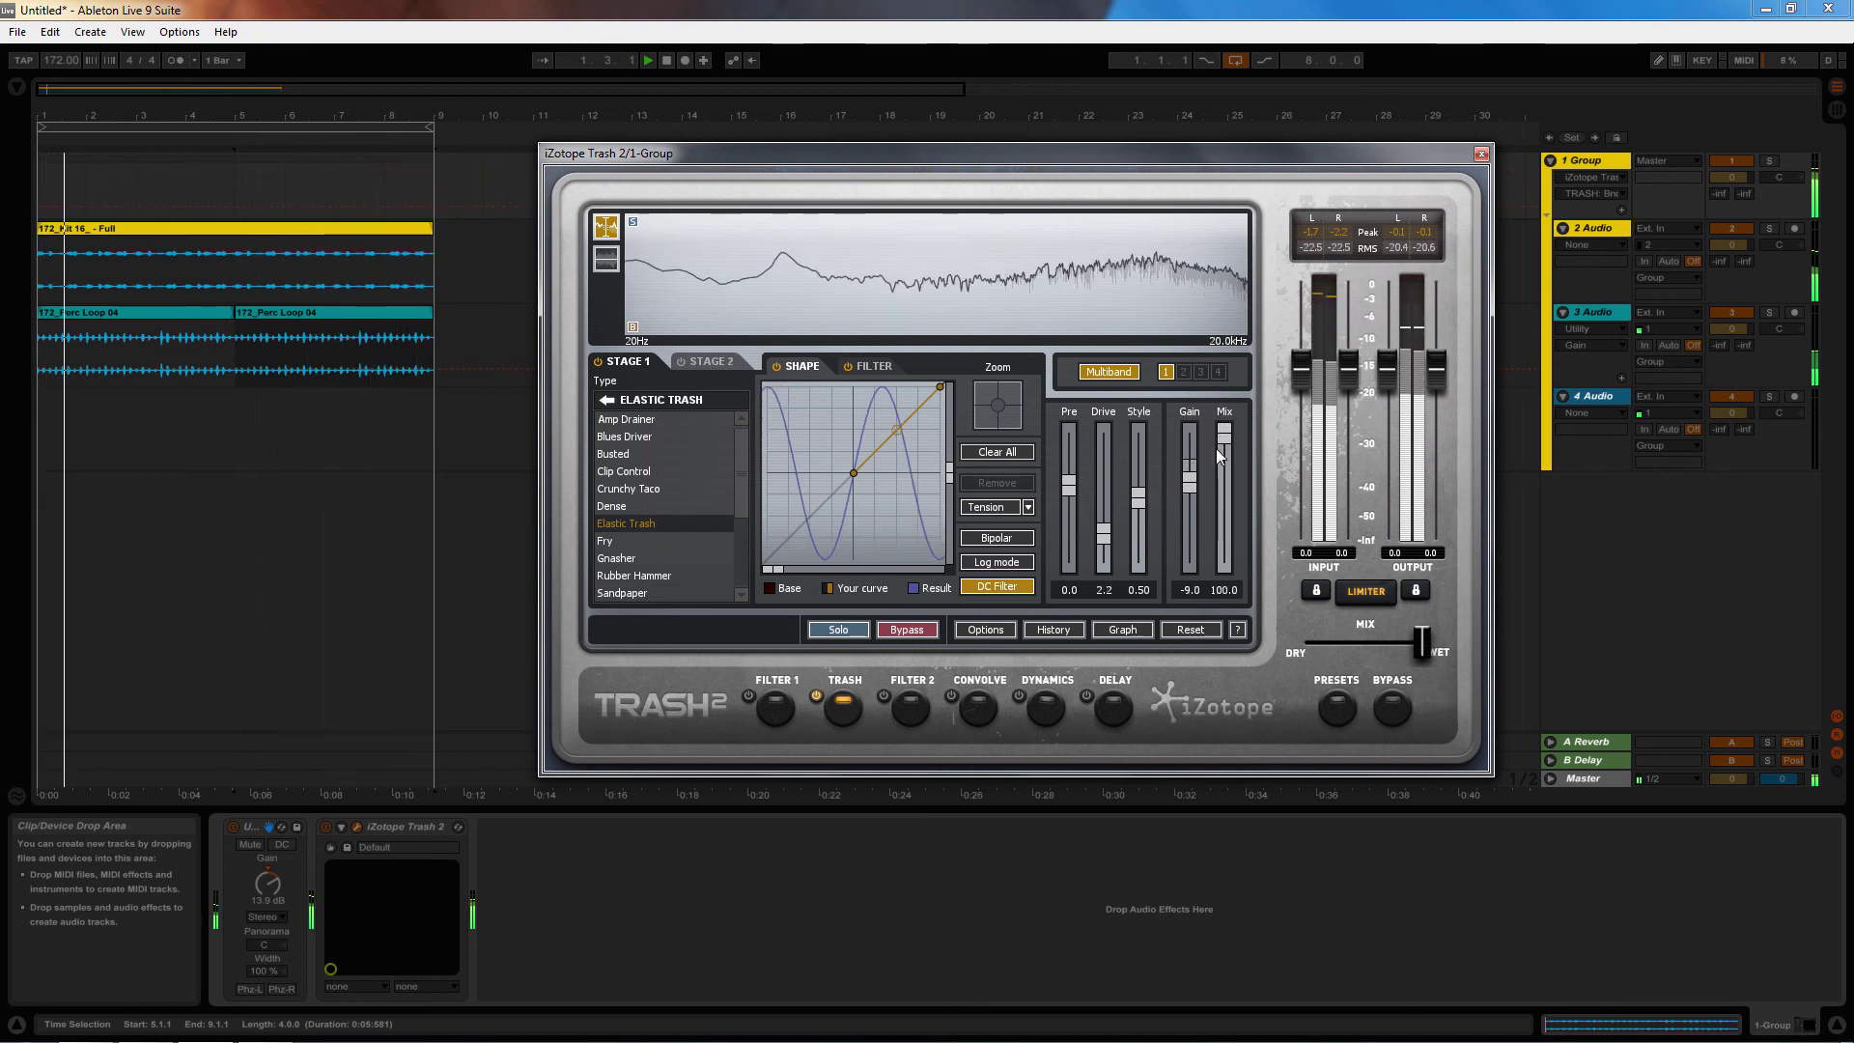
pyautogui.moveTo(1223, 437); pyautogui.dragTo(1243, 557)
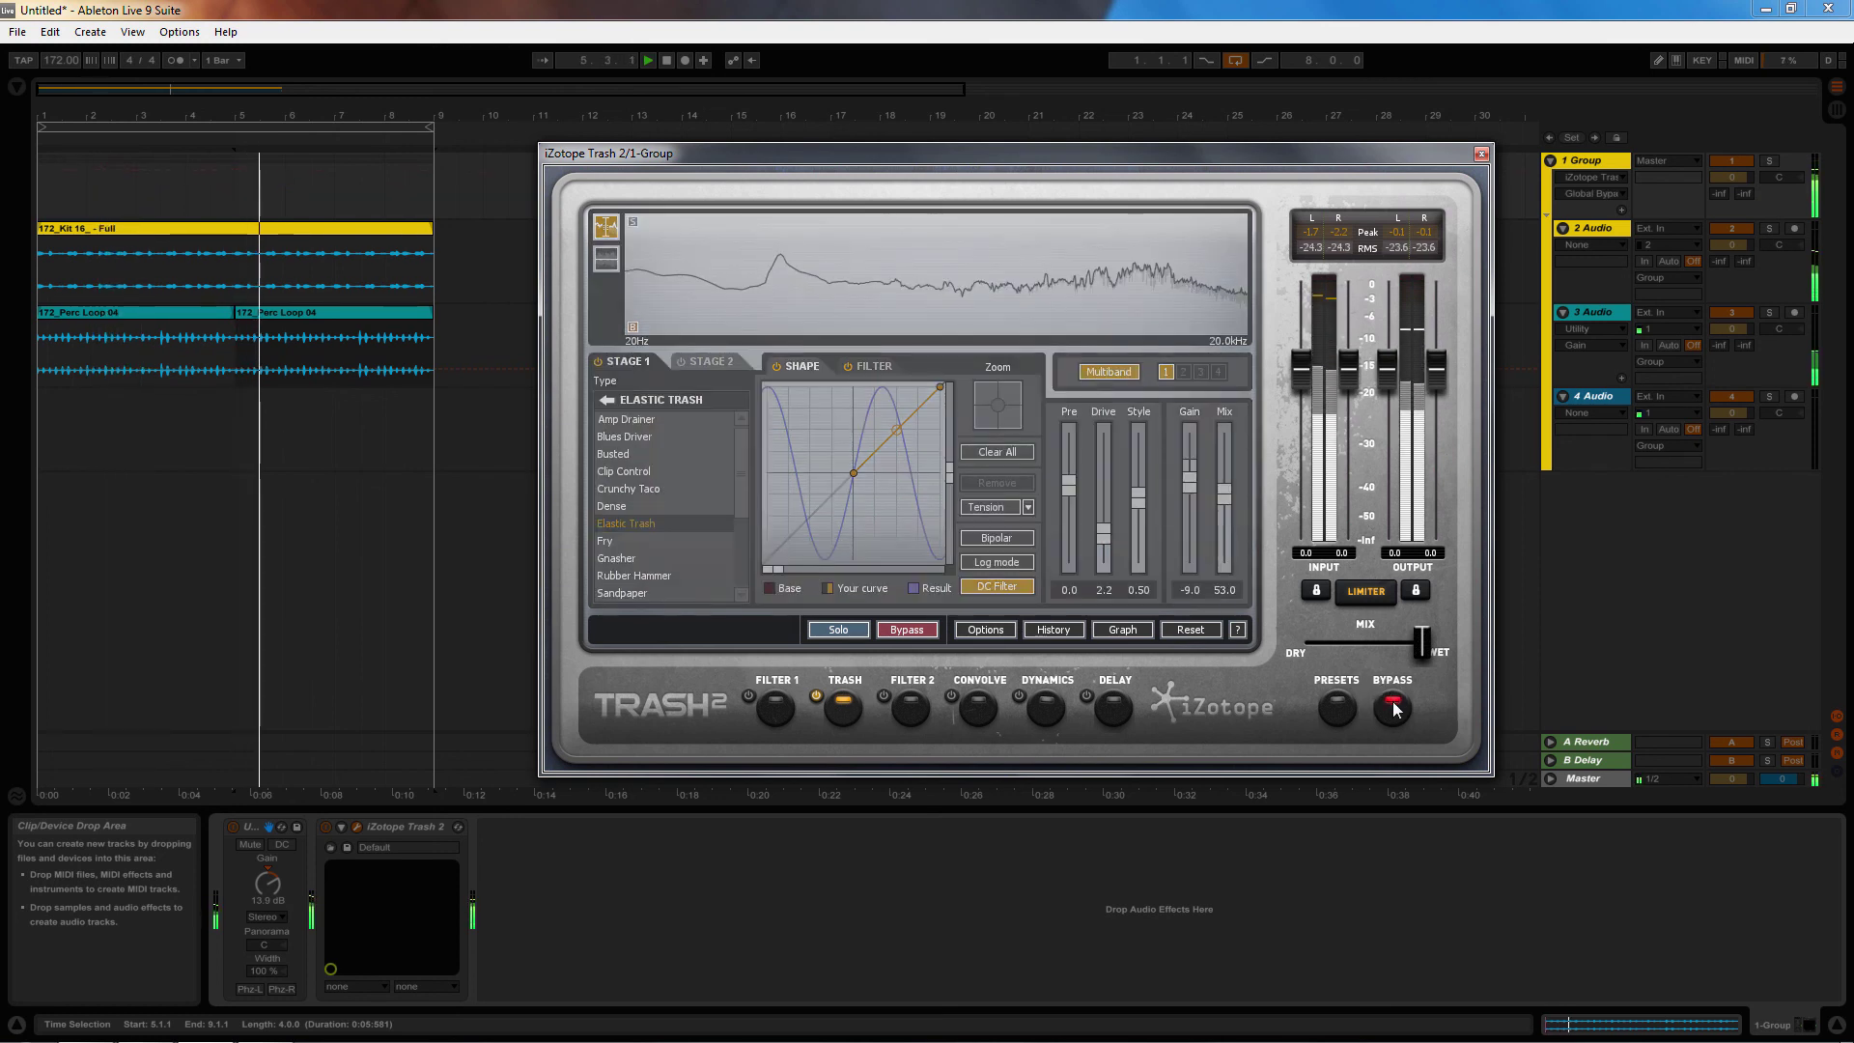
pyautogui.click(1394, 708)
pyautogui.click(1394, 708)
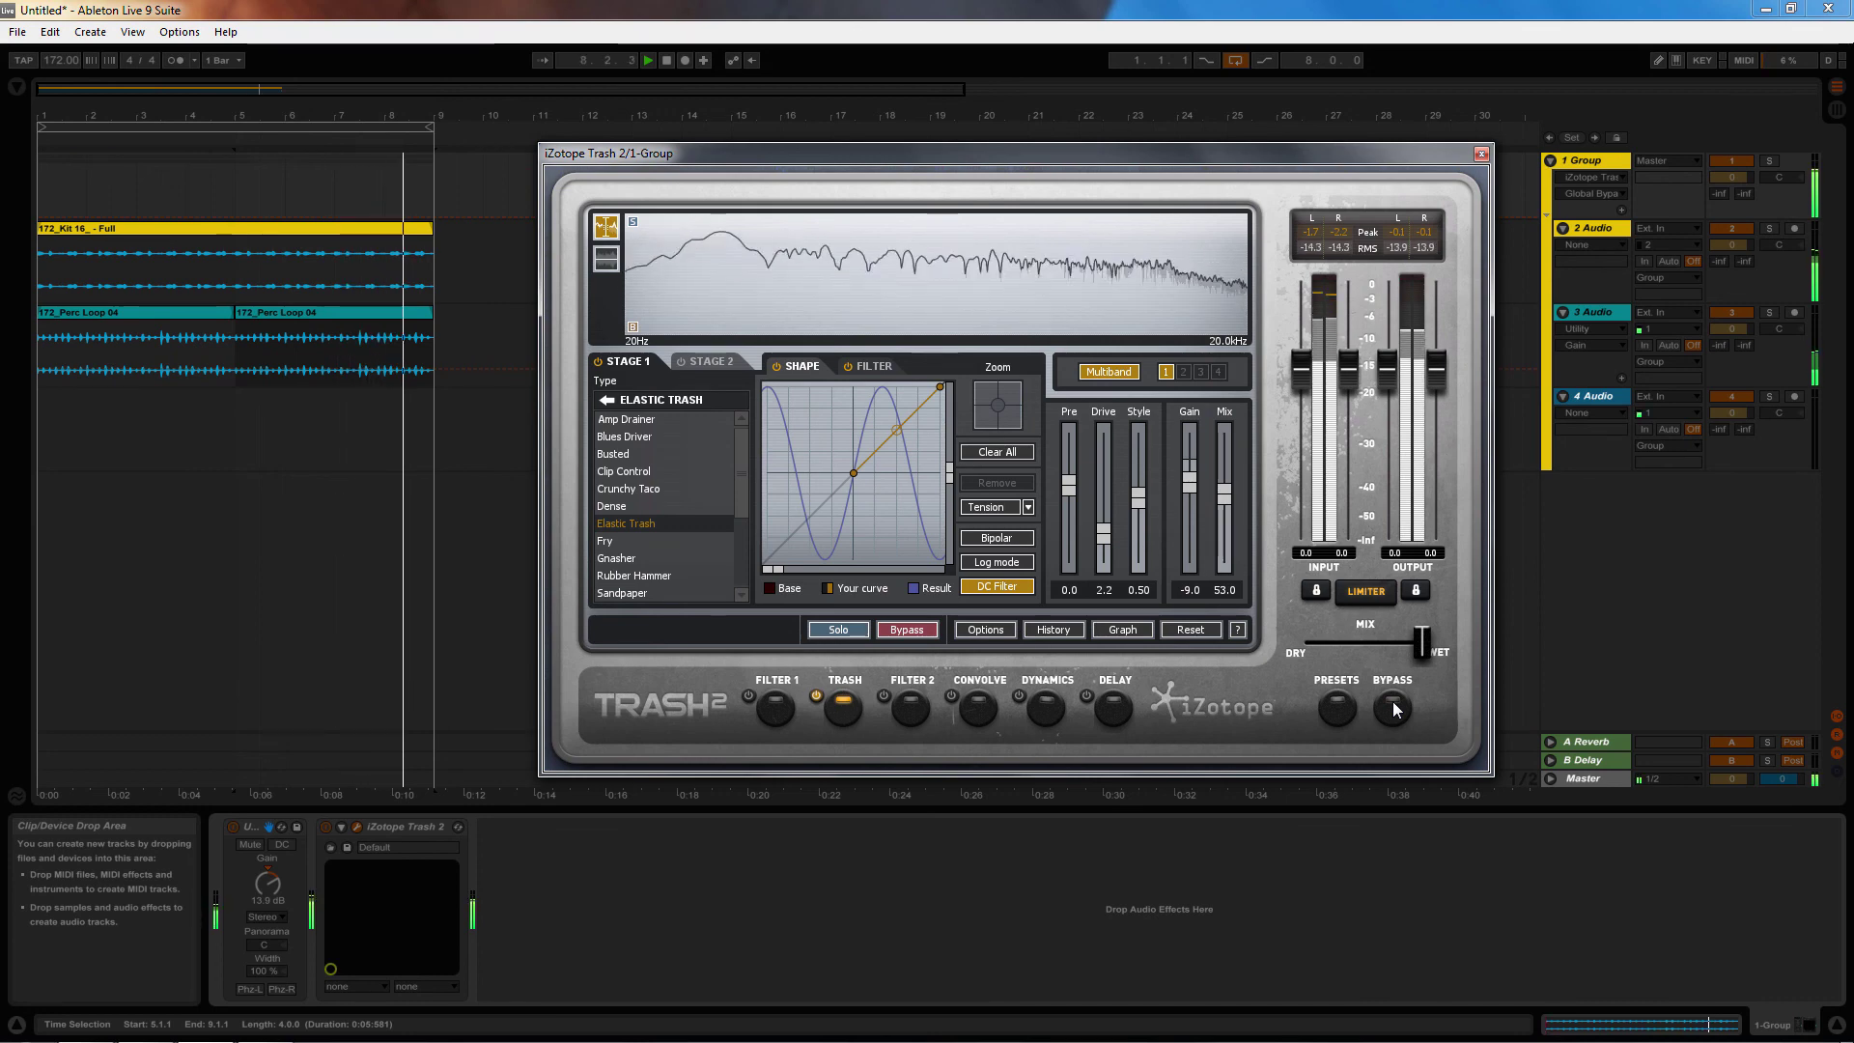
pyautogui.click(1393, 708)
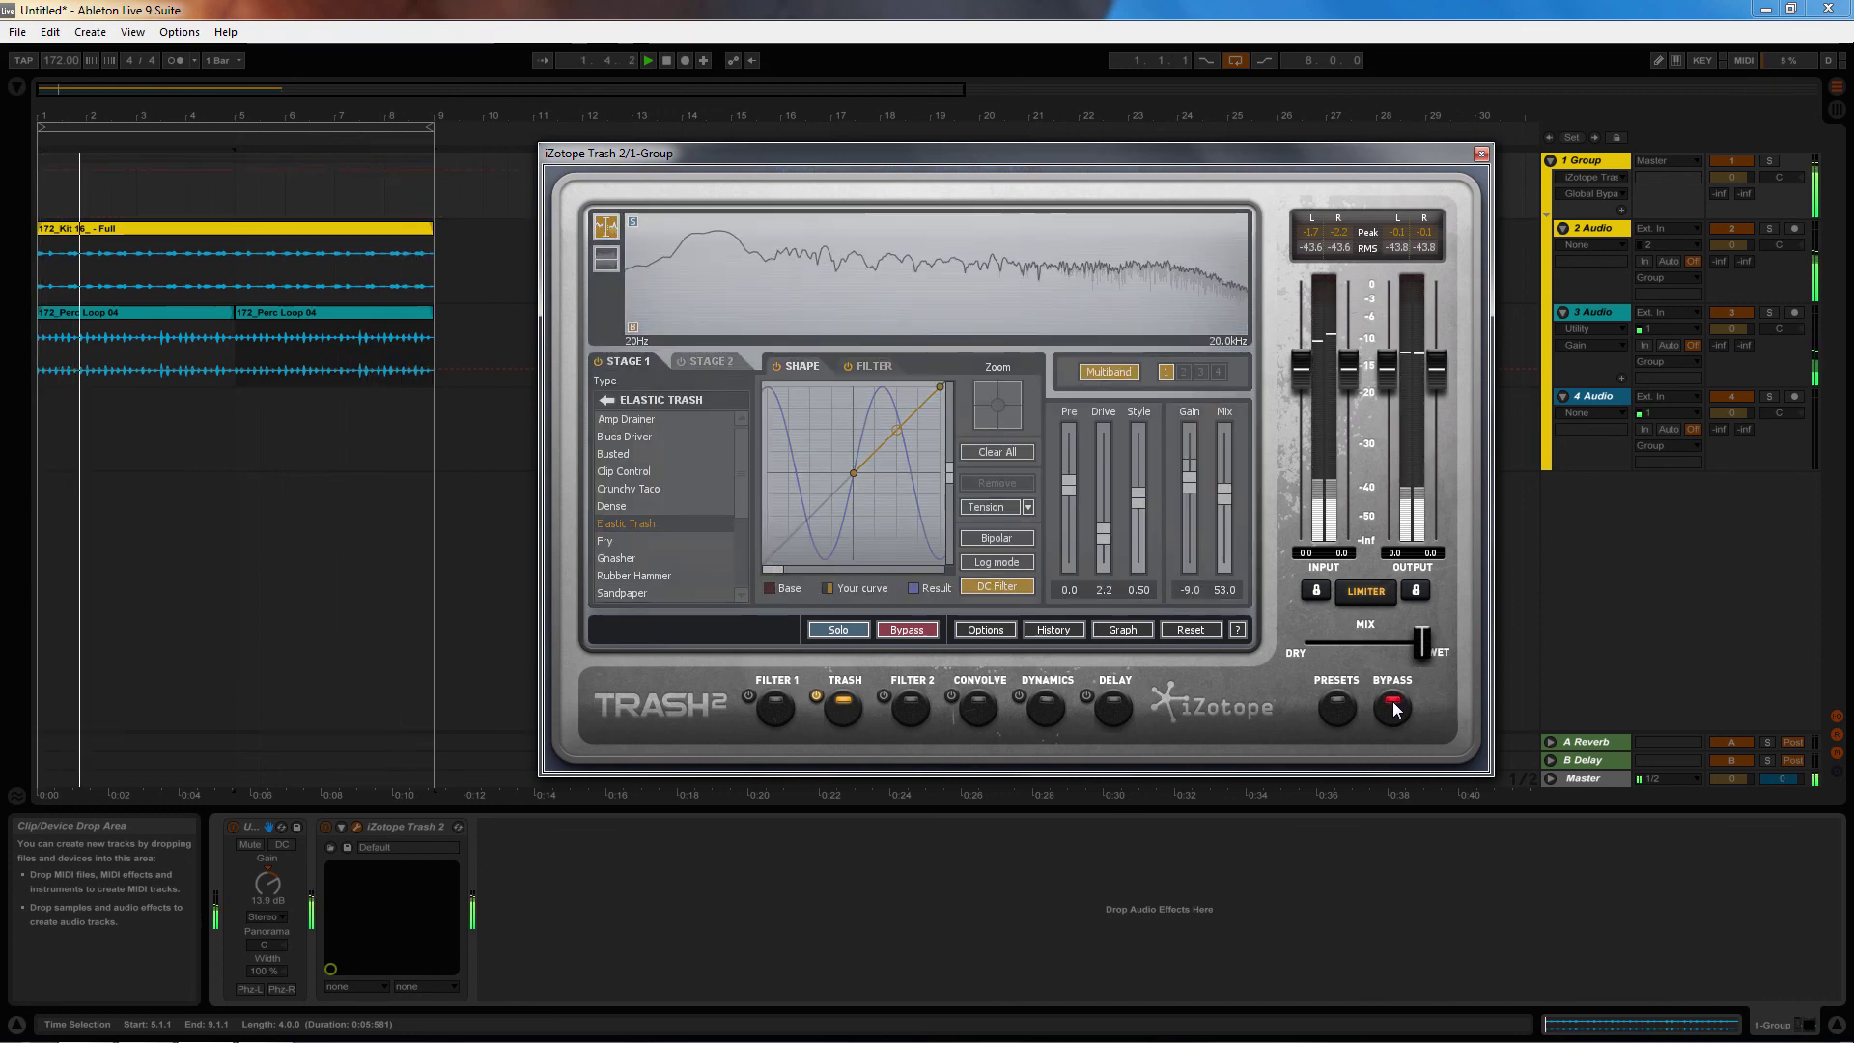
pyautogui.click(1394, 708)
# Cut the lows before the distortion with the lower filter node at -4.6 dB, compare with bypass and stop playback
pyautogui.click(879, 367)
pyautogui.moveTo(833, 497); pyautogui.dragTo(827, 493)
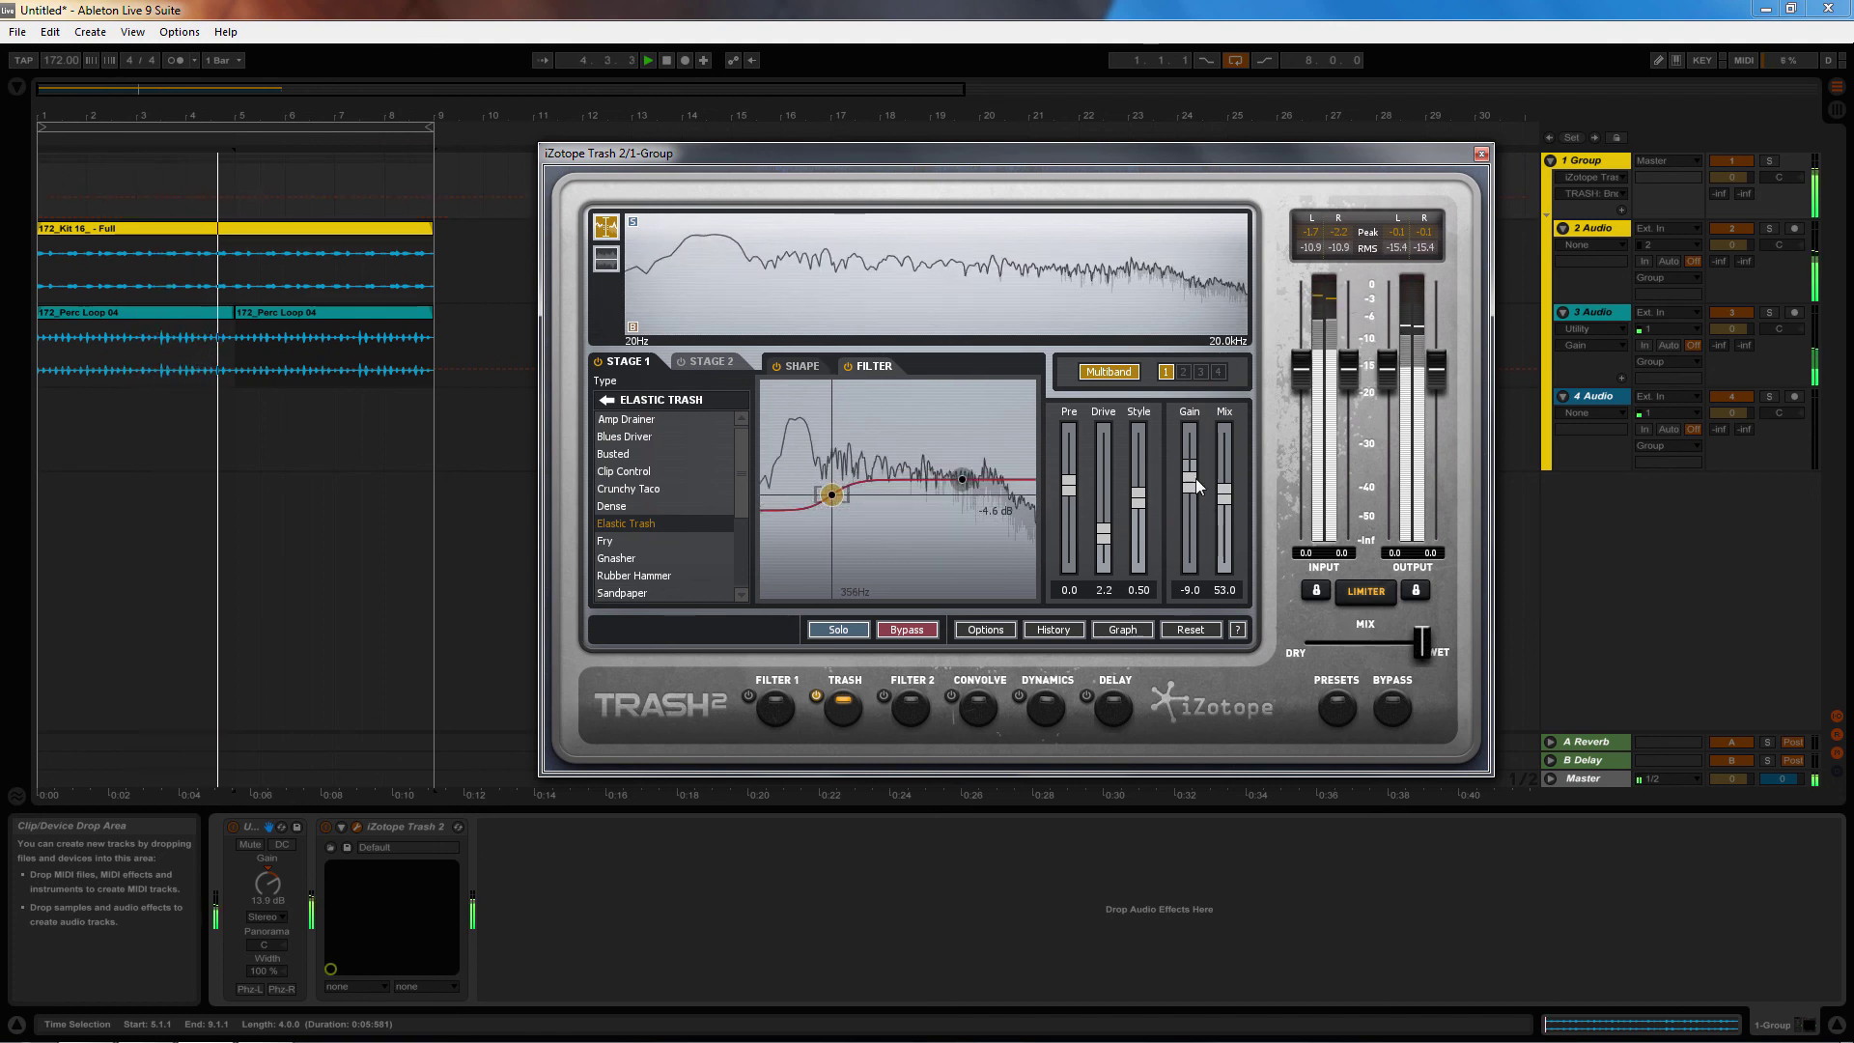
pyautogui.click(1394, 709)
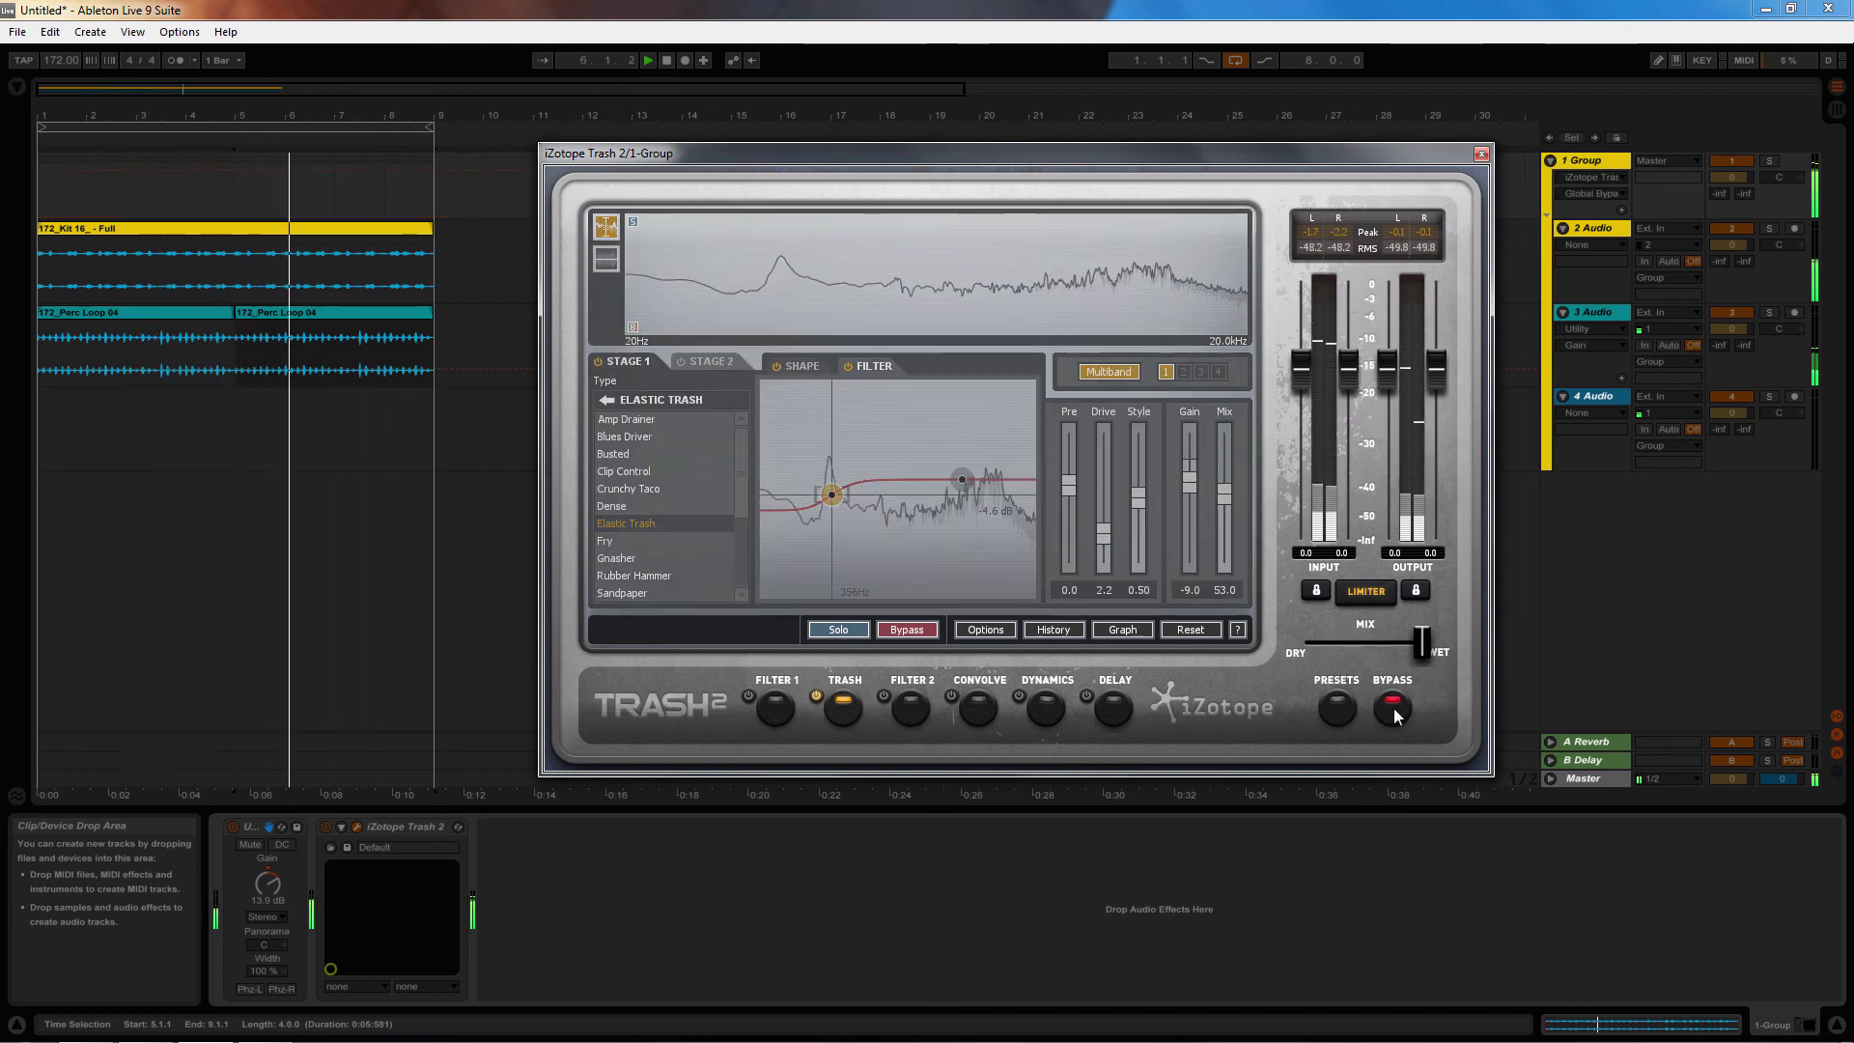
pyautogui.click(1394, 709)
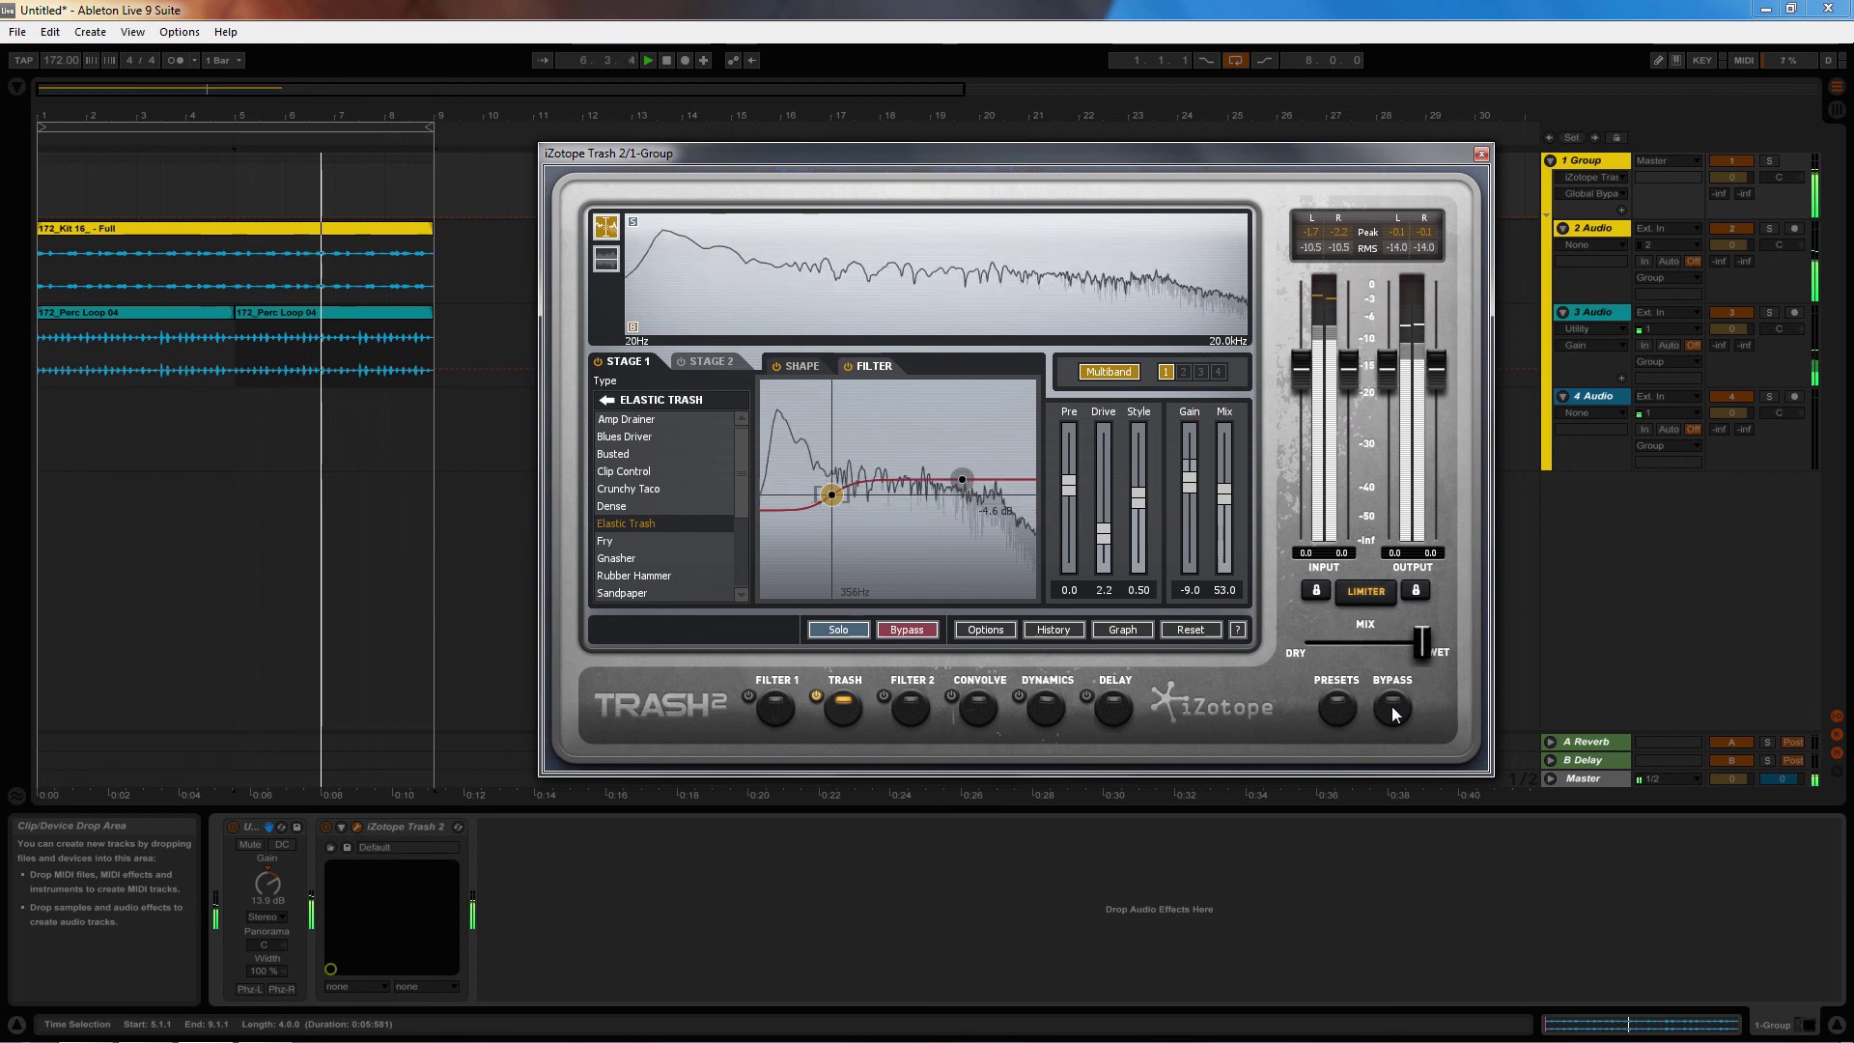
pyautogui.press('space')
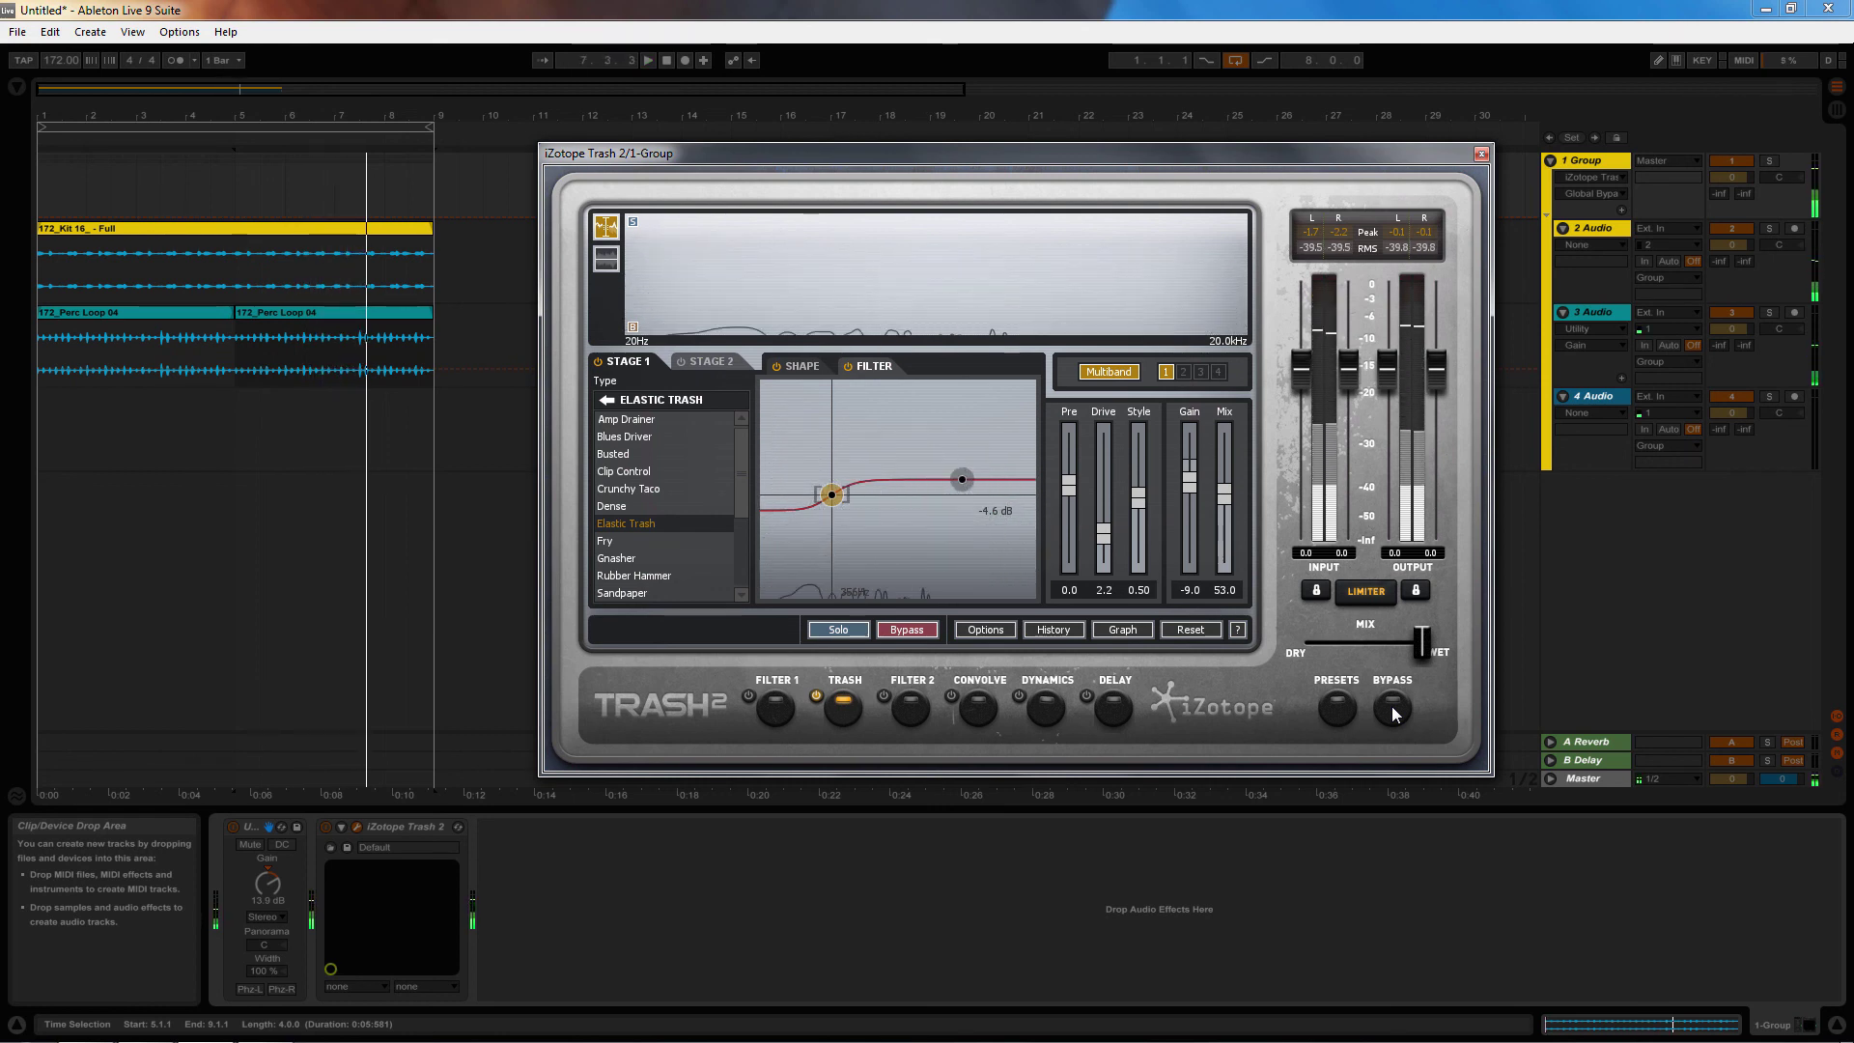